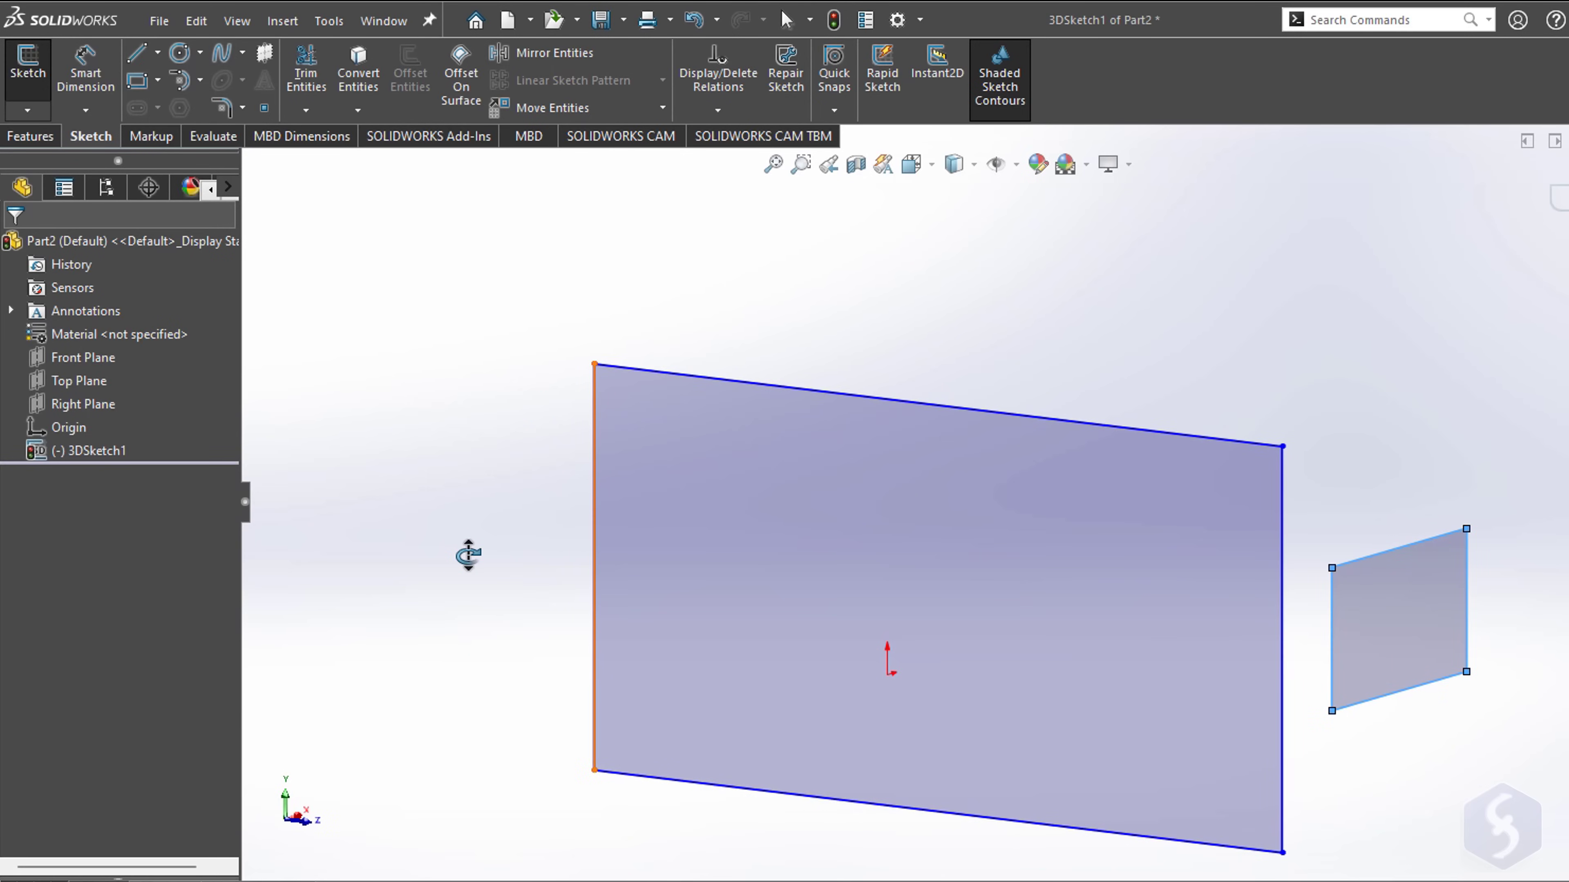
Step: Orbit the model, then drag the revolved part 24.16 along the triad arrow
{"action": "scroll", "coordinate": [429, 620], "scroll_direction": "down", "scroll_amount": 3}
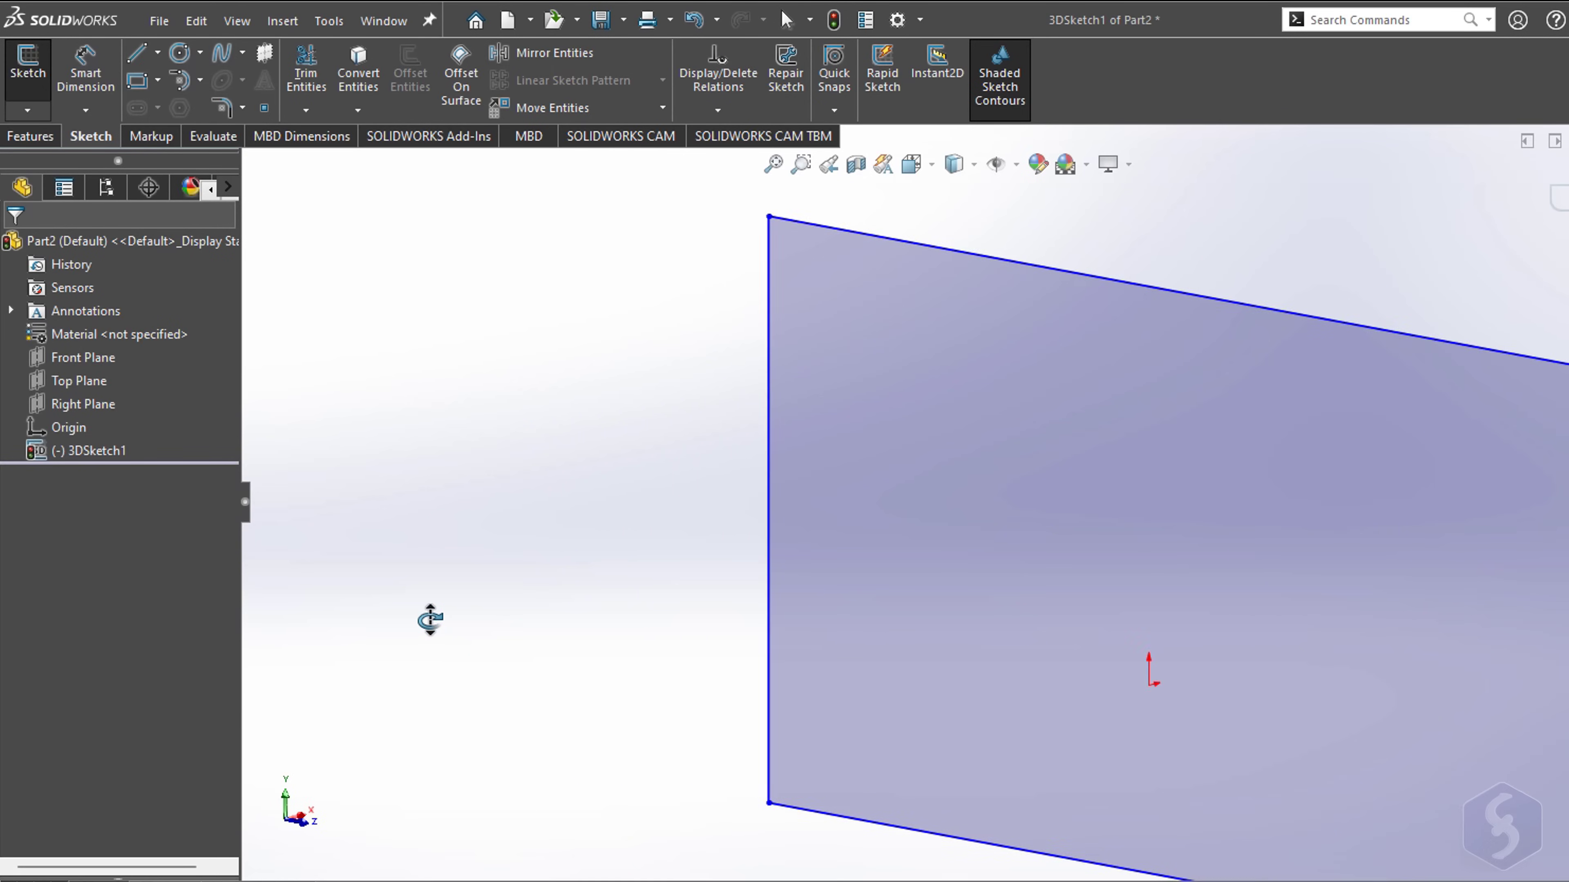
{"action": "scroll", "coordinate": [429, 620], "scroll_direction": "up", "scroll_amount": 3}
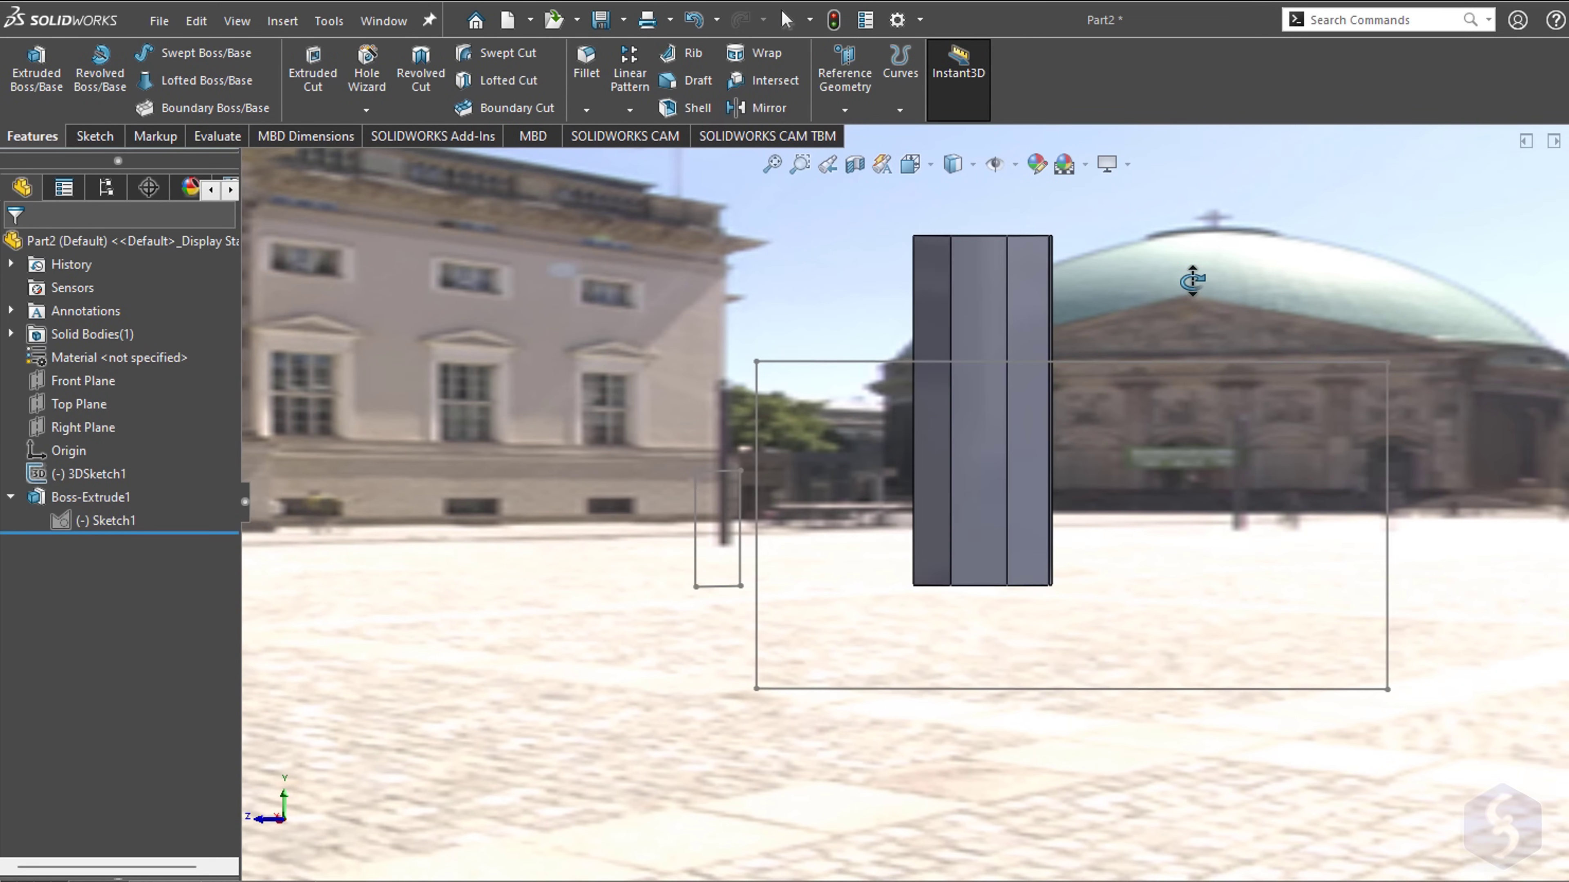
{"action": "middle_click_drag", "start_coordinate": [1192, 282], "coordinate": [1530, 252]}
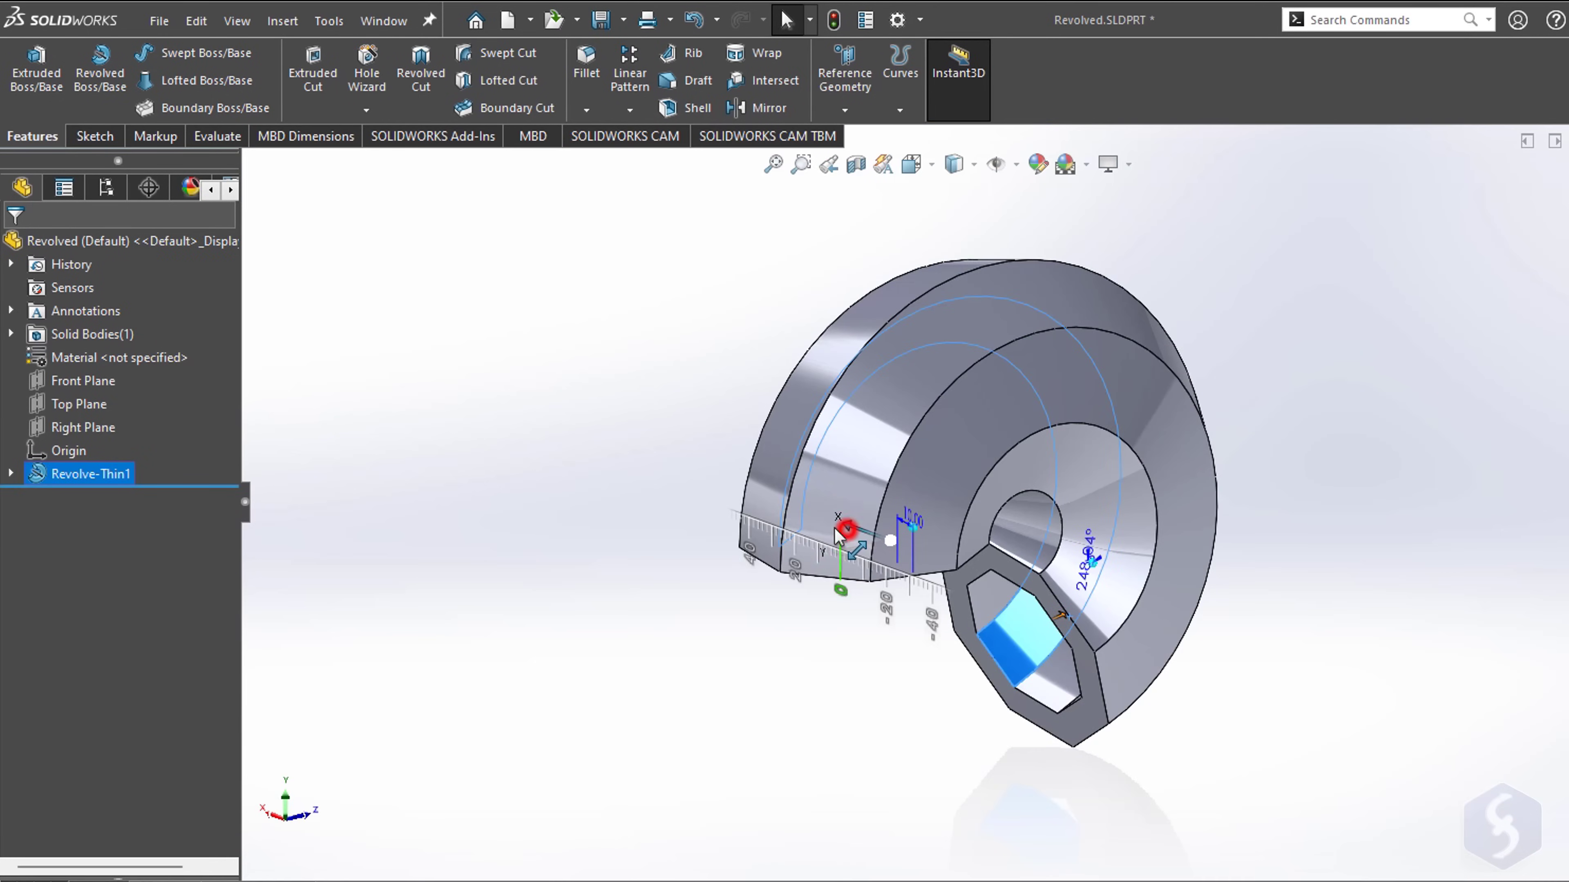
{"action": "left_click_drag", "start_coordinate": [835, 534], "coordinate": [803, 540]}
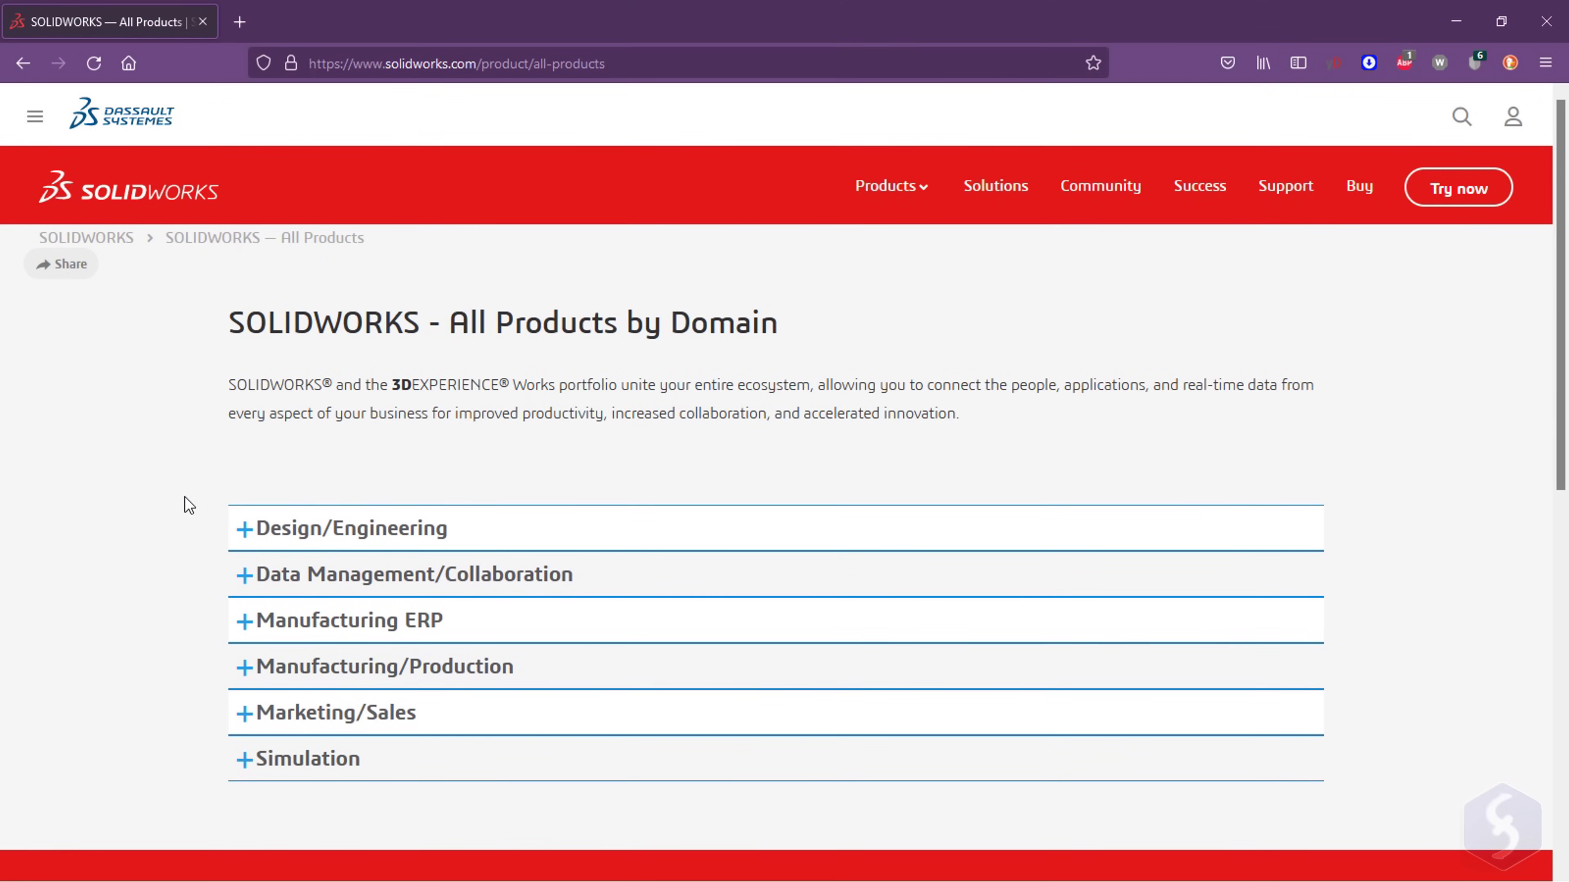
Step: Expand Design/Engineering, open SOLIDWORKS 3D CAD, and scroll to the Standard/Professional/Premium package cards
{"action": "left_click", "coordinate": [239, 531]}
{"action": "scroll", "coordinate": [199, 487], "scroll_direction": "down", "scroll_amount": 5}
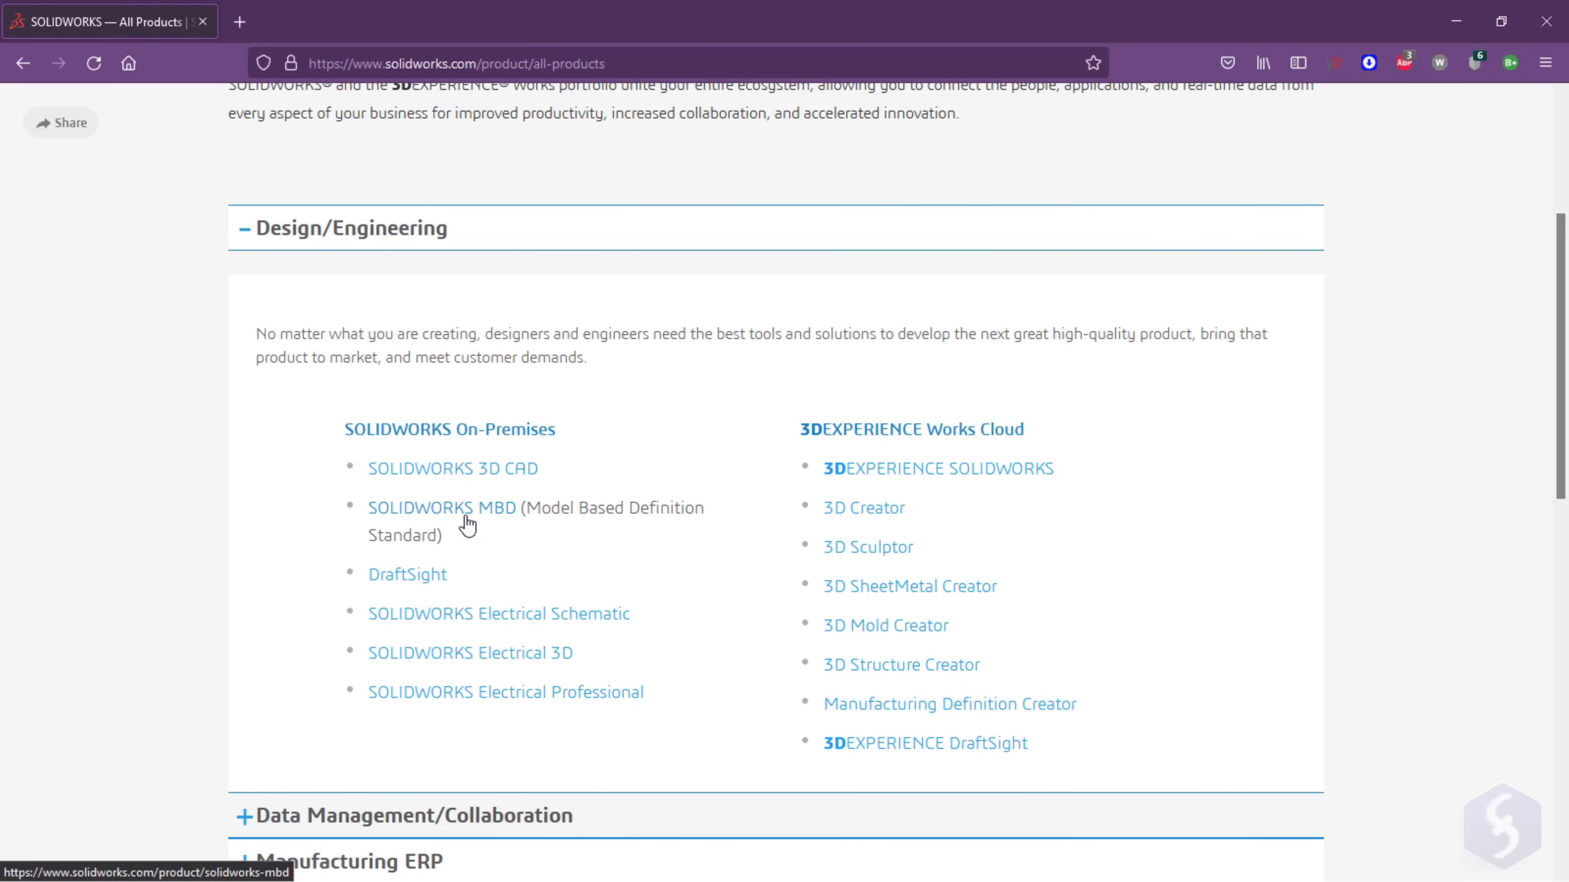
{"action": "left_click", "coordinate": [492, 472]}
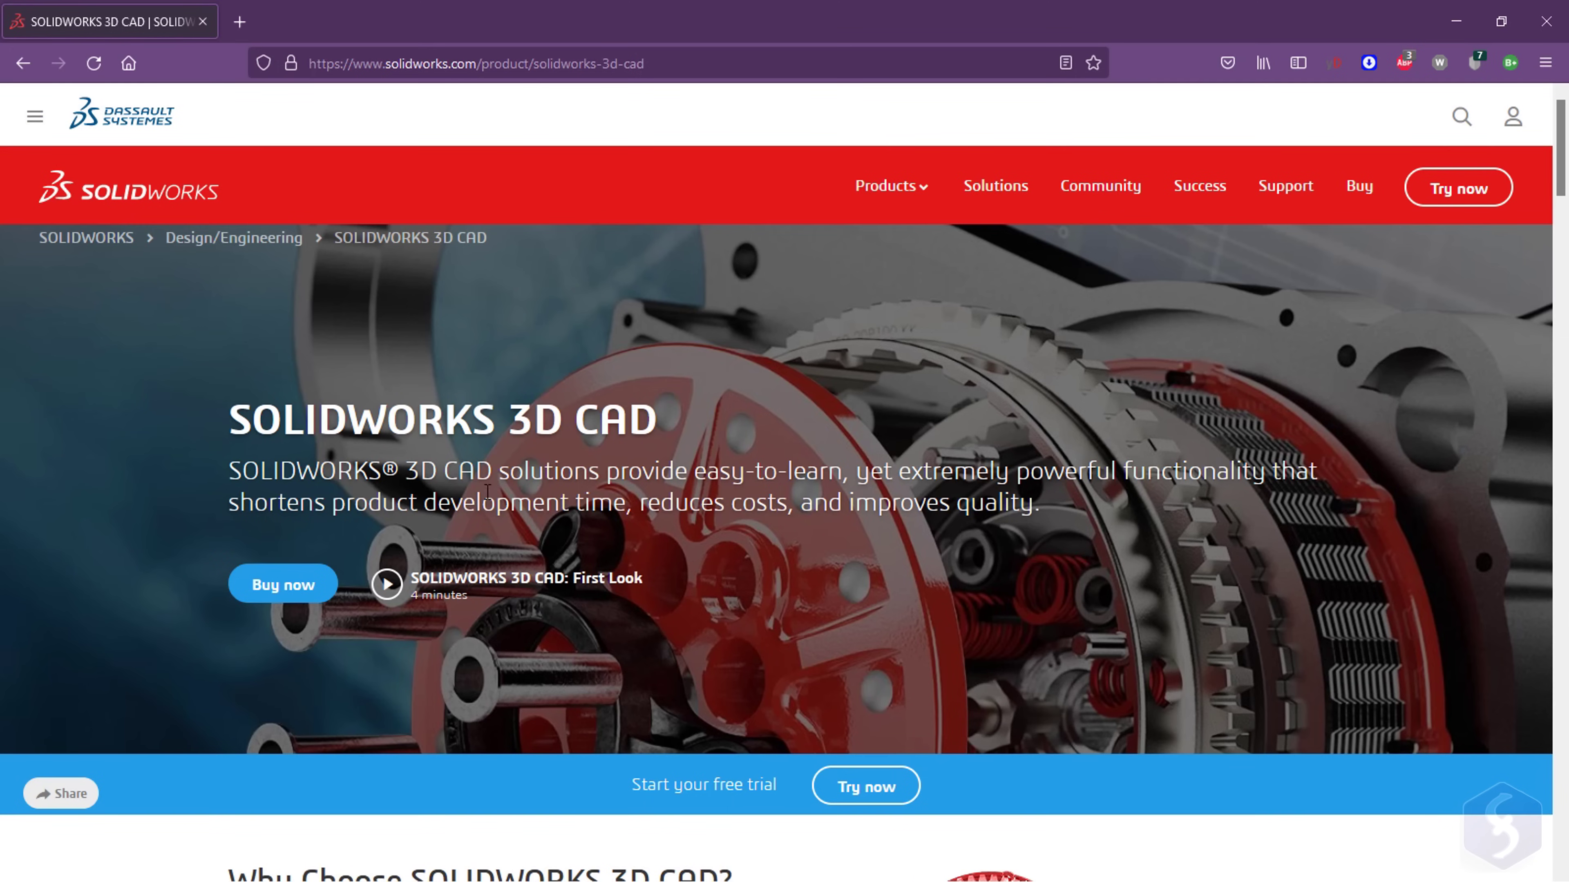
{"action": "scroll", "coordinate": [803, 522], "scroll_direction": "down", "scroll_amount": 5}
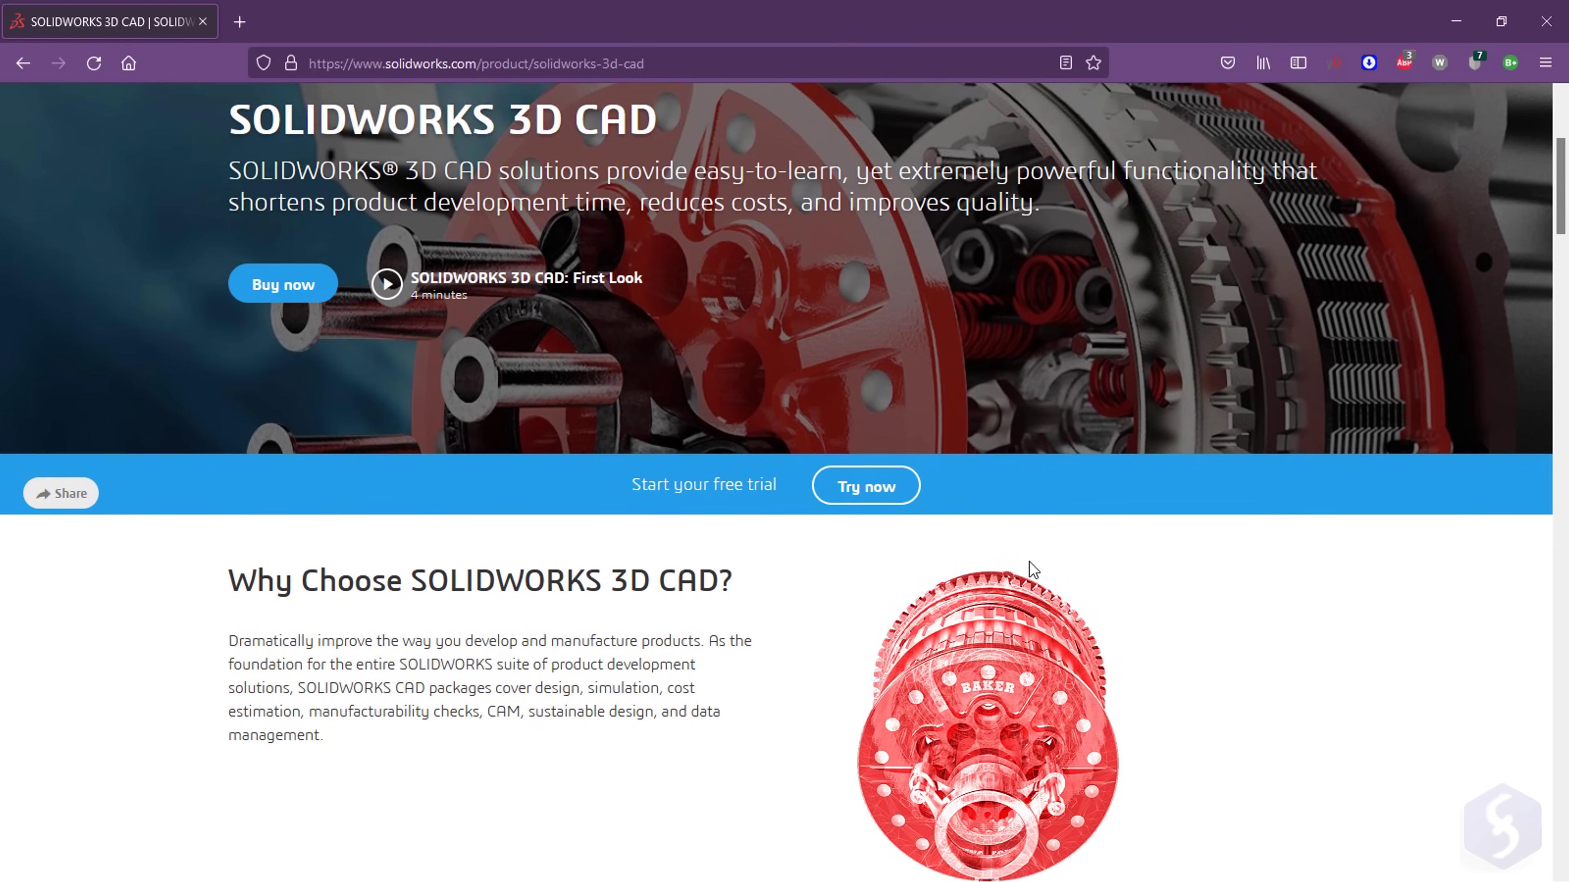
{"action": "scroll", "coordinate": [648, 544], "scroll_direction": "down", "scroll_amount": 10}
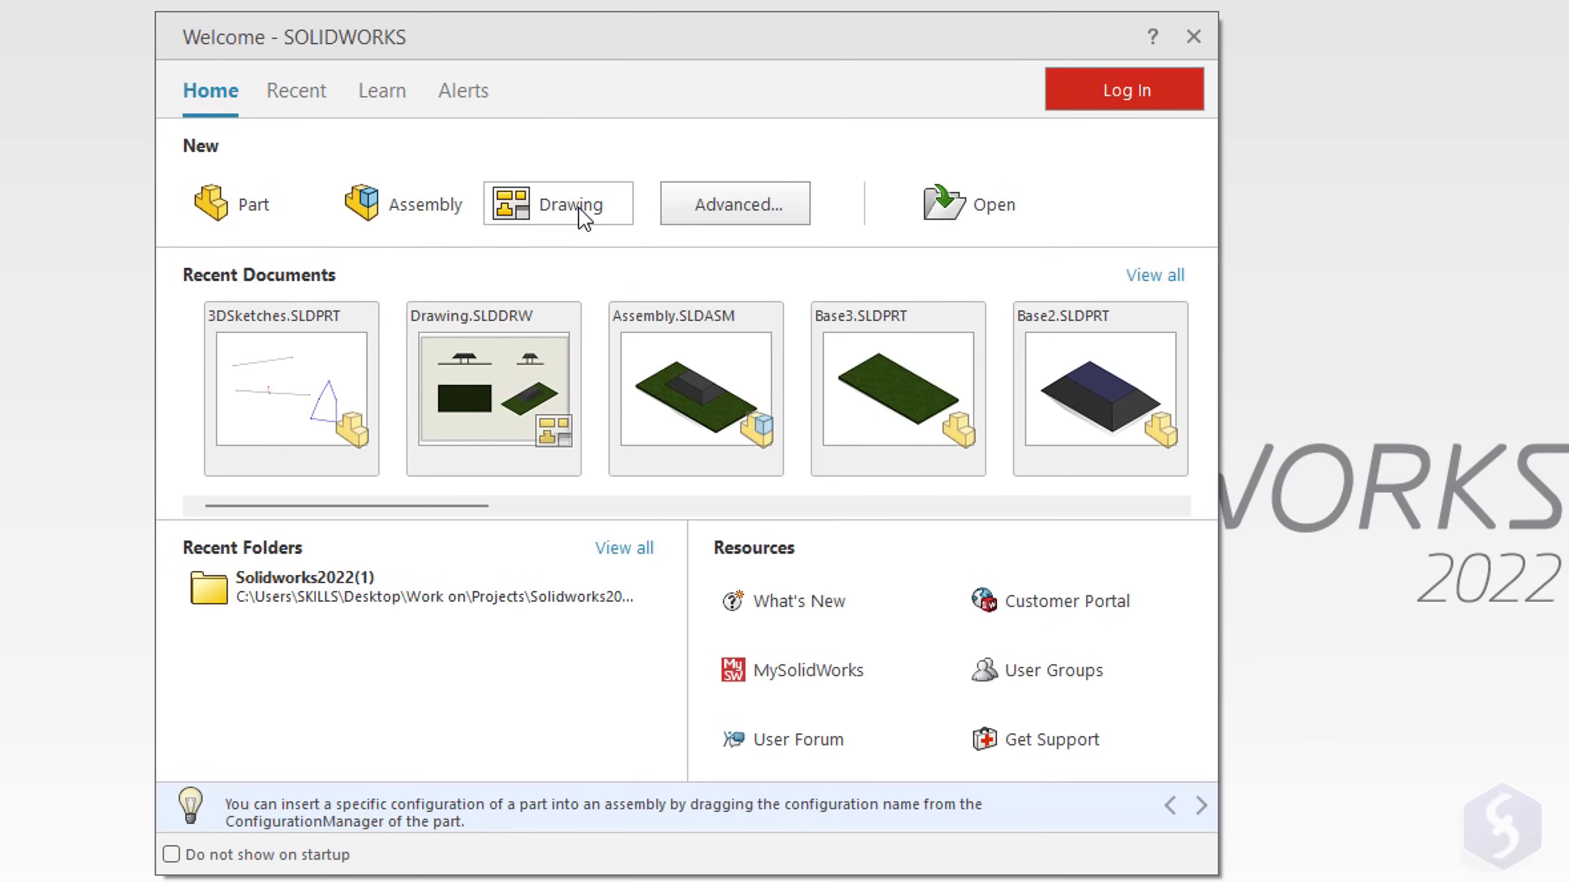
{"action": "left_click_drag", "start_coordinate": [455, 505], "coordinate": [1107, 518]}
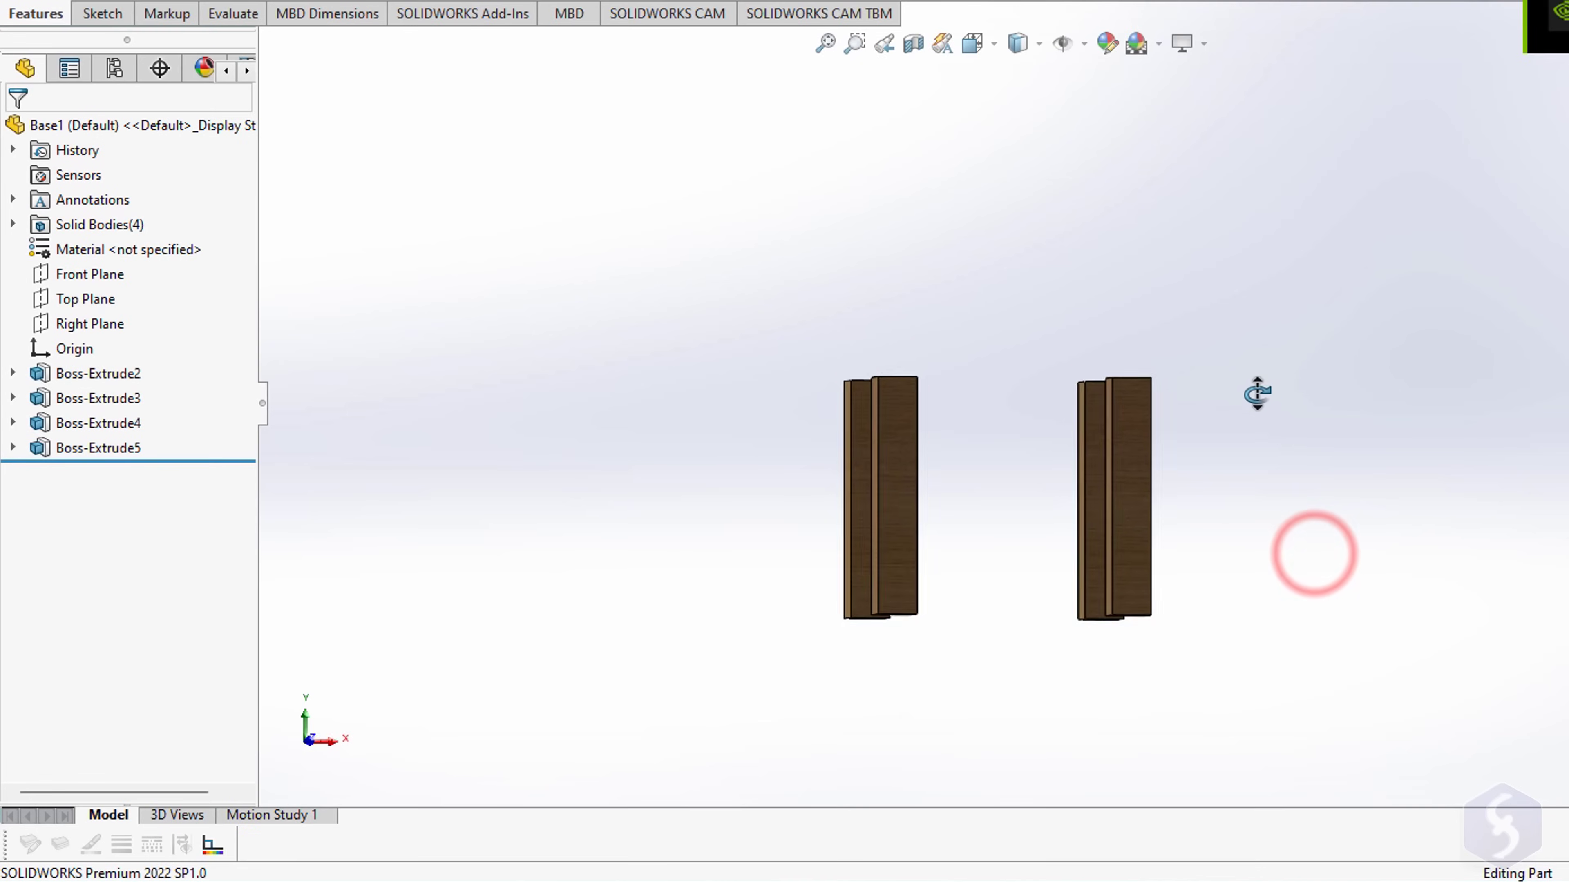
{"action": "middle_click_drag", "start_coordinate": [1254, 393], "coordinate": [1190, 498]}
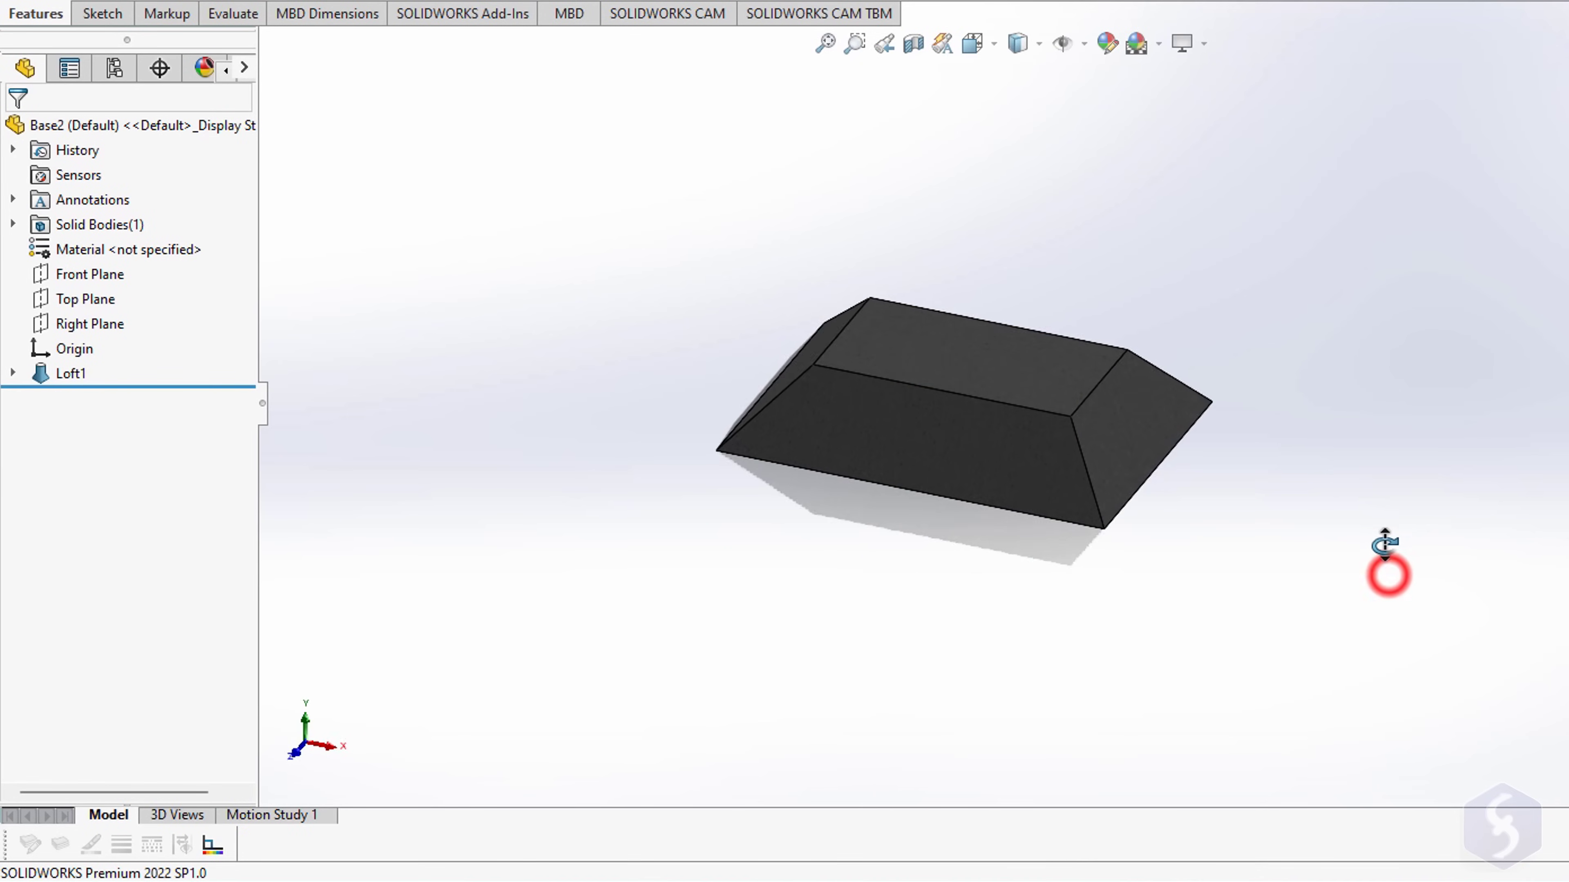
{"action": "middle_click_drag", "start_coordinate": [1386, 562], "coordinate": [1128, 396]}
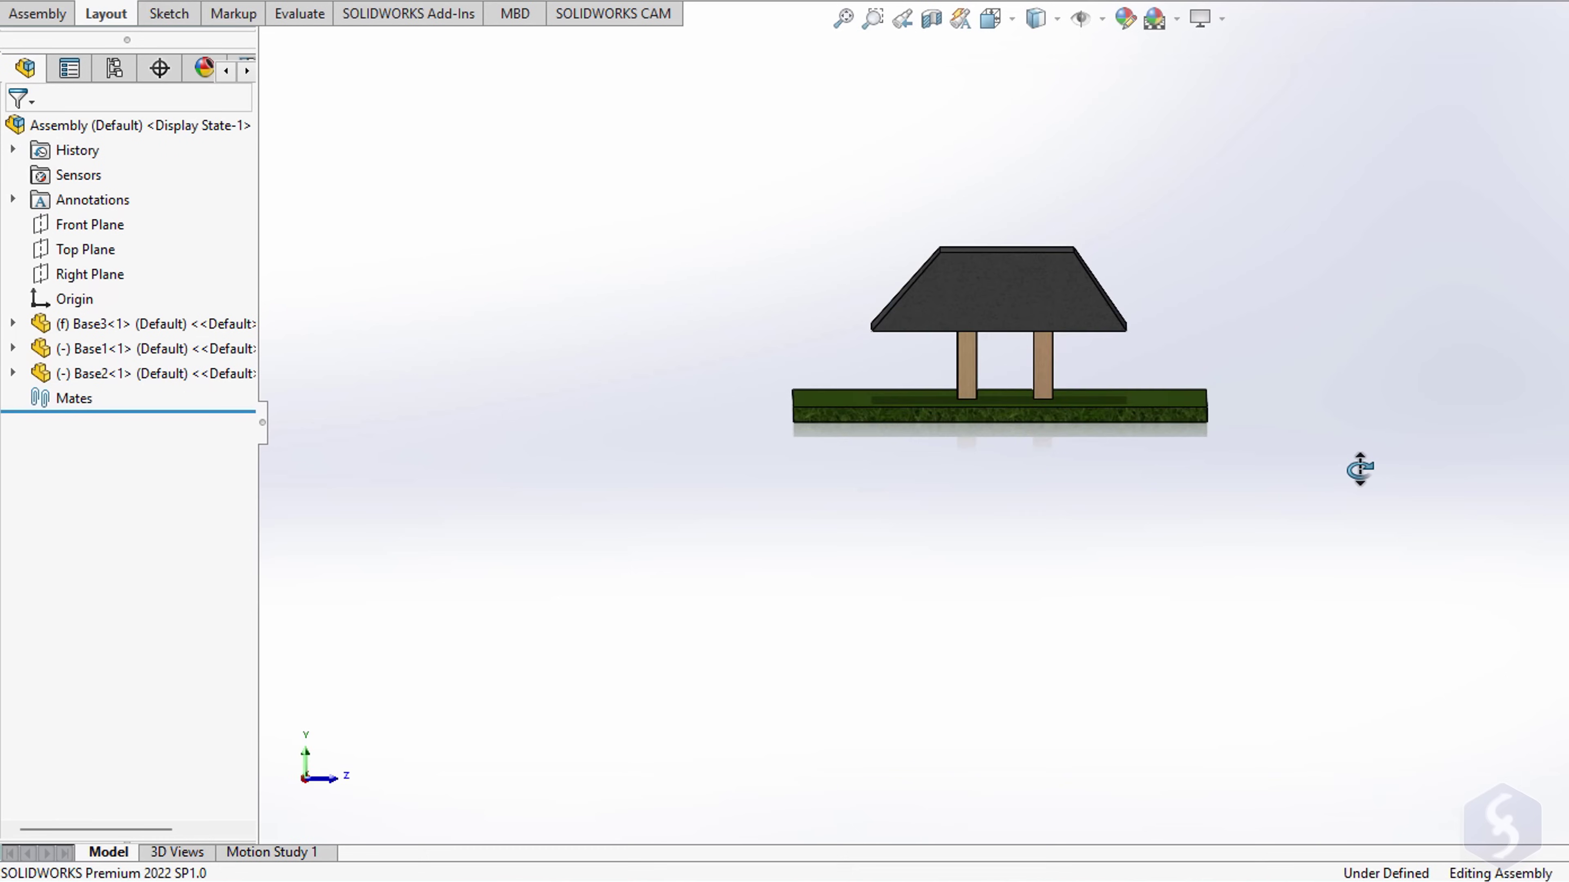
{"action": "mouse_move", "coordinate": [1360, 470]}
{"action": "middle_mouse_down"}
{"action": "mouse_move", "coordinate": [1372, 438]}
{"action": "mouse_move", "coordinate": [1296, 407]}
{"action": "mouse_move", "coordinate": [1260, 466]}
{"action": "mouse_move", "coordinate": [1269, 487]}
{"action": "mouse_move", "coordinate": [1124, 459]}
{"action": "mouse_move", "coordinate": [955, 466]}
{"action": "middle_mouse_up"}
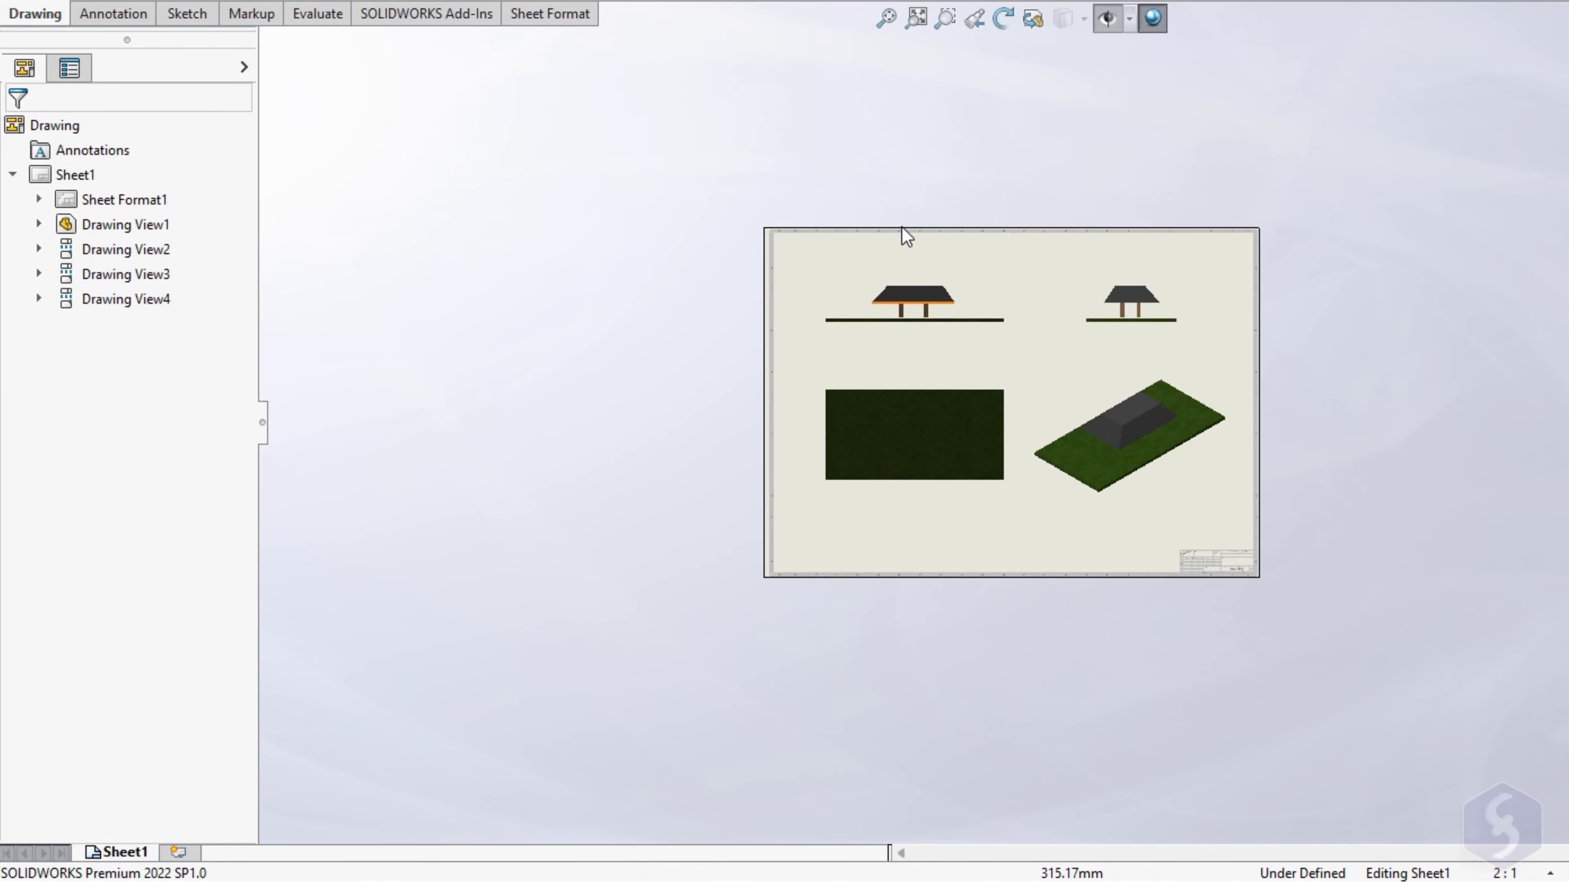
{"action": "scroll", "coordinate": [1005, 421], "scroll_direction": "up", "scroll_amount": 6}
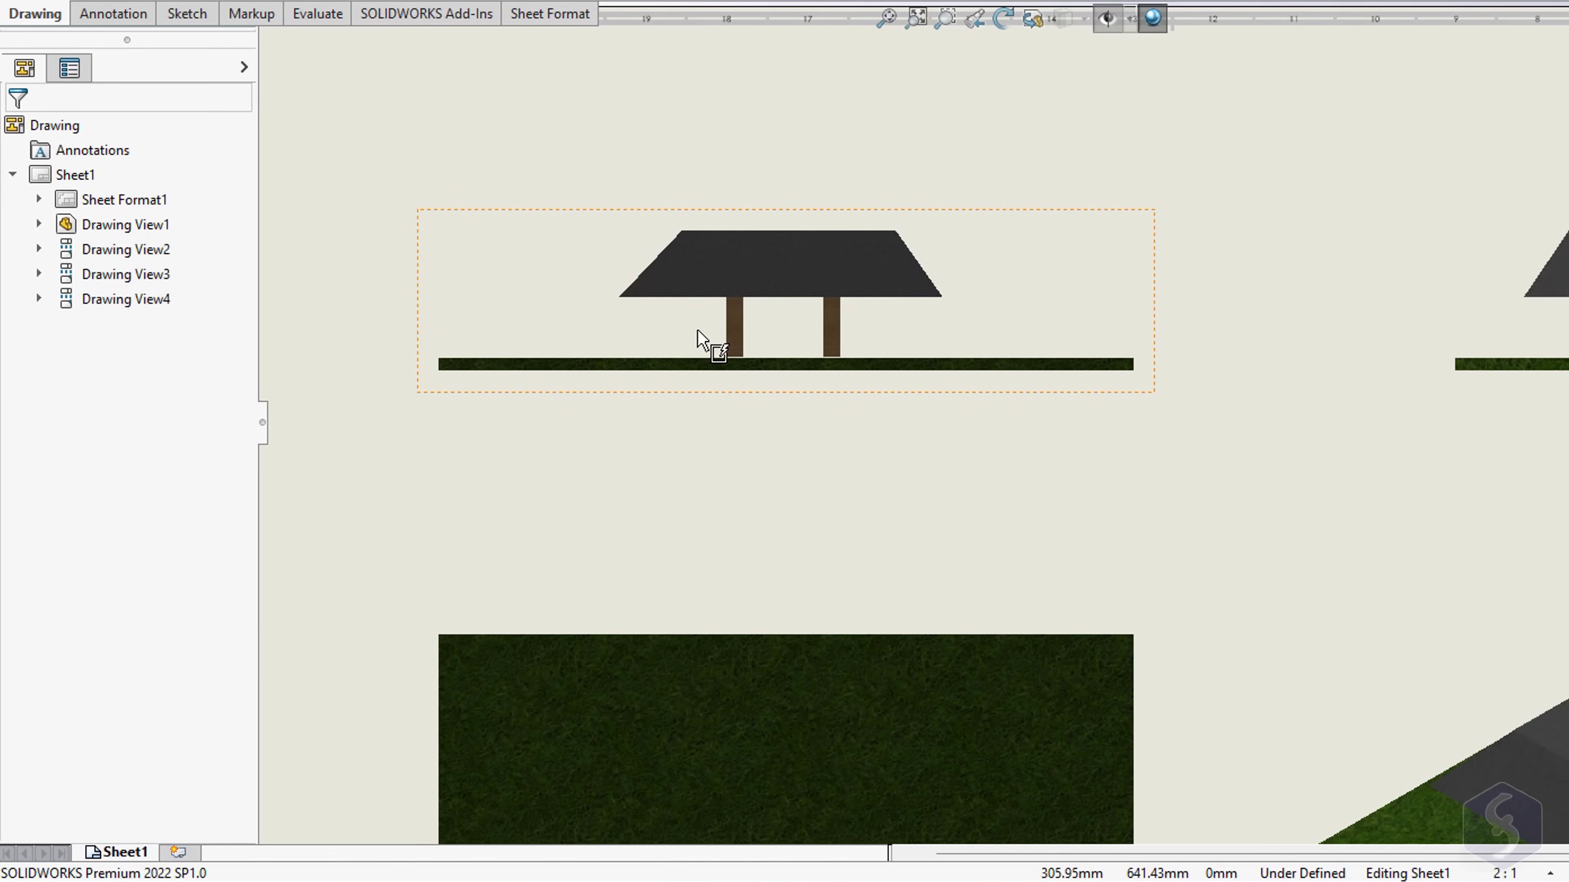
{"action": "scroll", "coordinate": [812, 368], "scroll_direction": "down", "scroll_amount": 5}
{"action": "scroll", "coordinate": [1359, 386], "scroll_direction": "down", "scroll_amount": 2}
{"action": "scroll", "coordinate": [1229, 427], "scroll_direction": "up", "scroll_amount": 8}
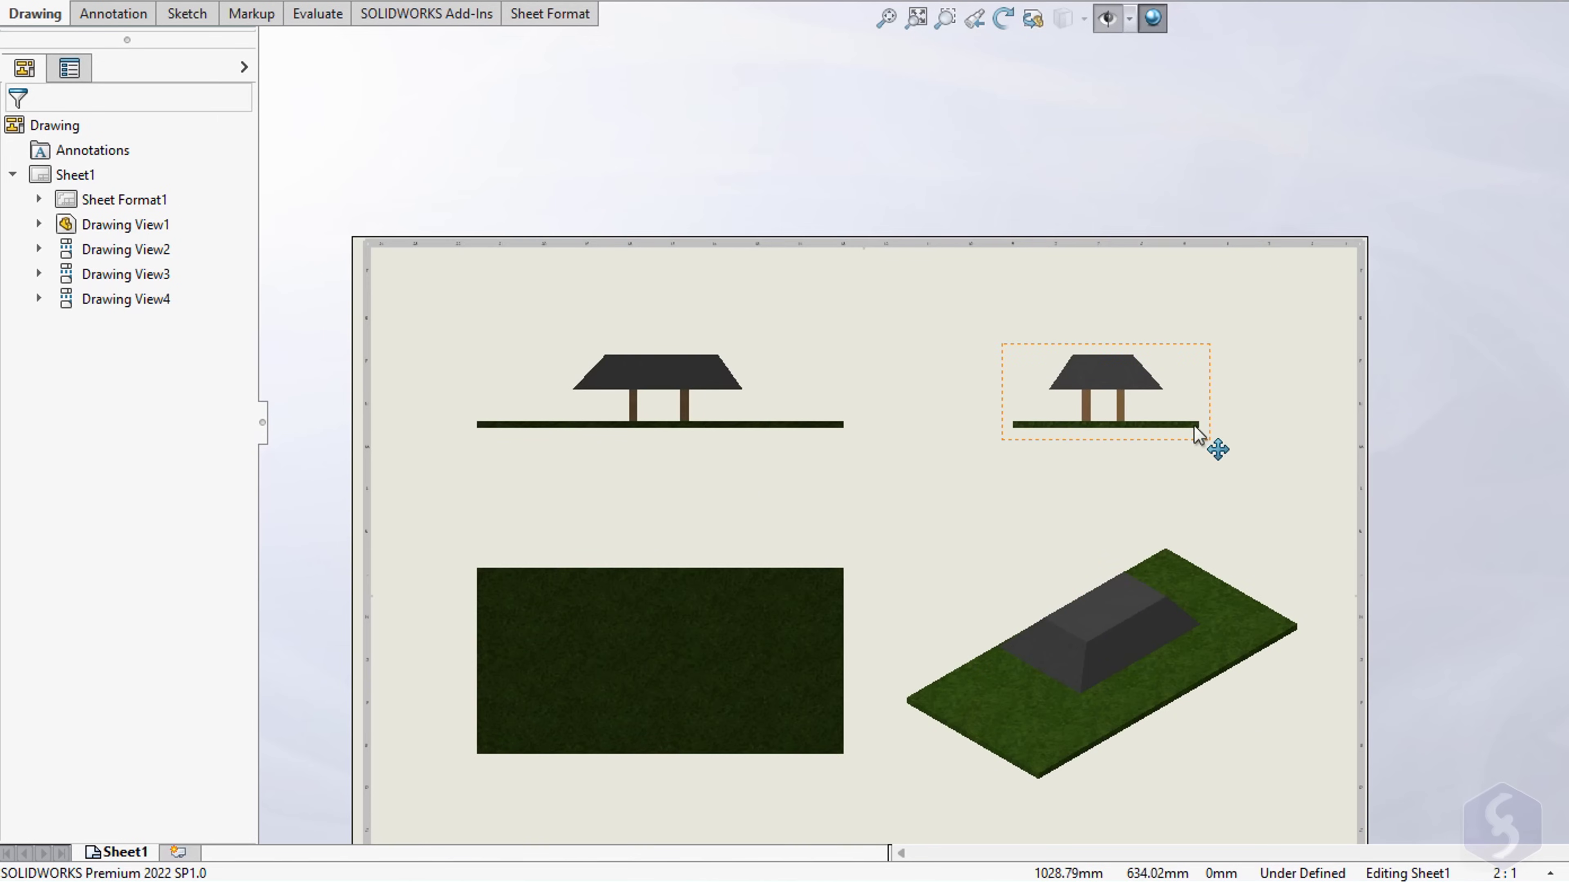
{"action": "scroll", "coordinate": [1117, 446], "scroll_direction": "down", "scroll_amount": 6}
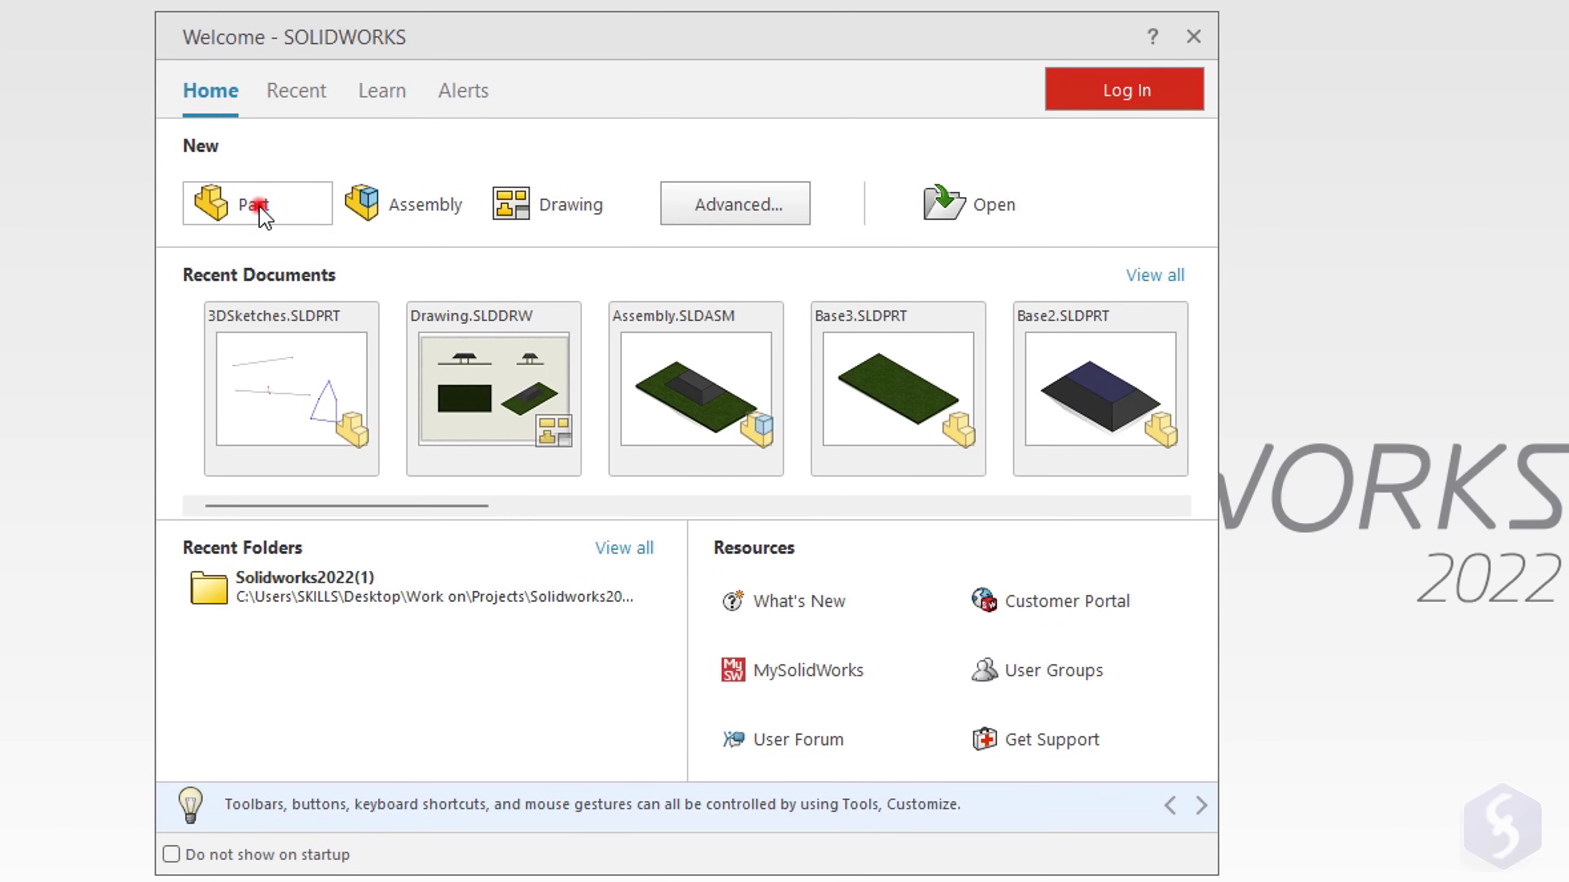
Step: Create a new part, close the 3DEXPERIENCE pane, and browse the Sketch, Markup, Evaluate and MBD tabs
{"action": "left_click", "coordinate": [260, 210]}
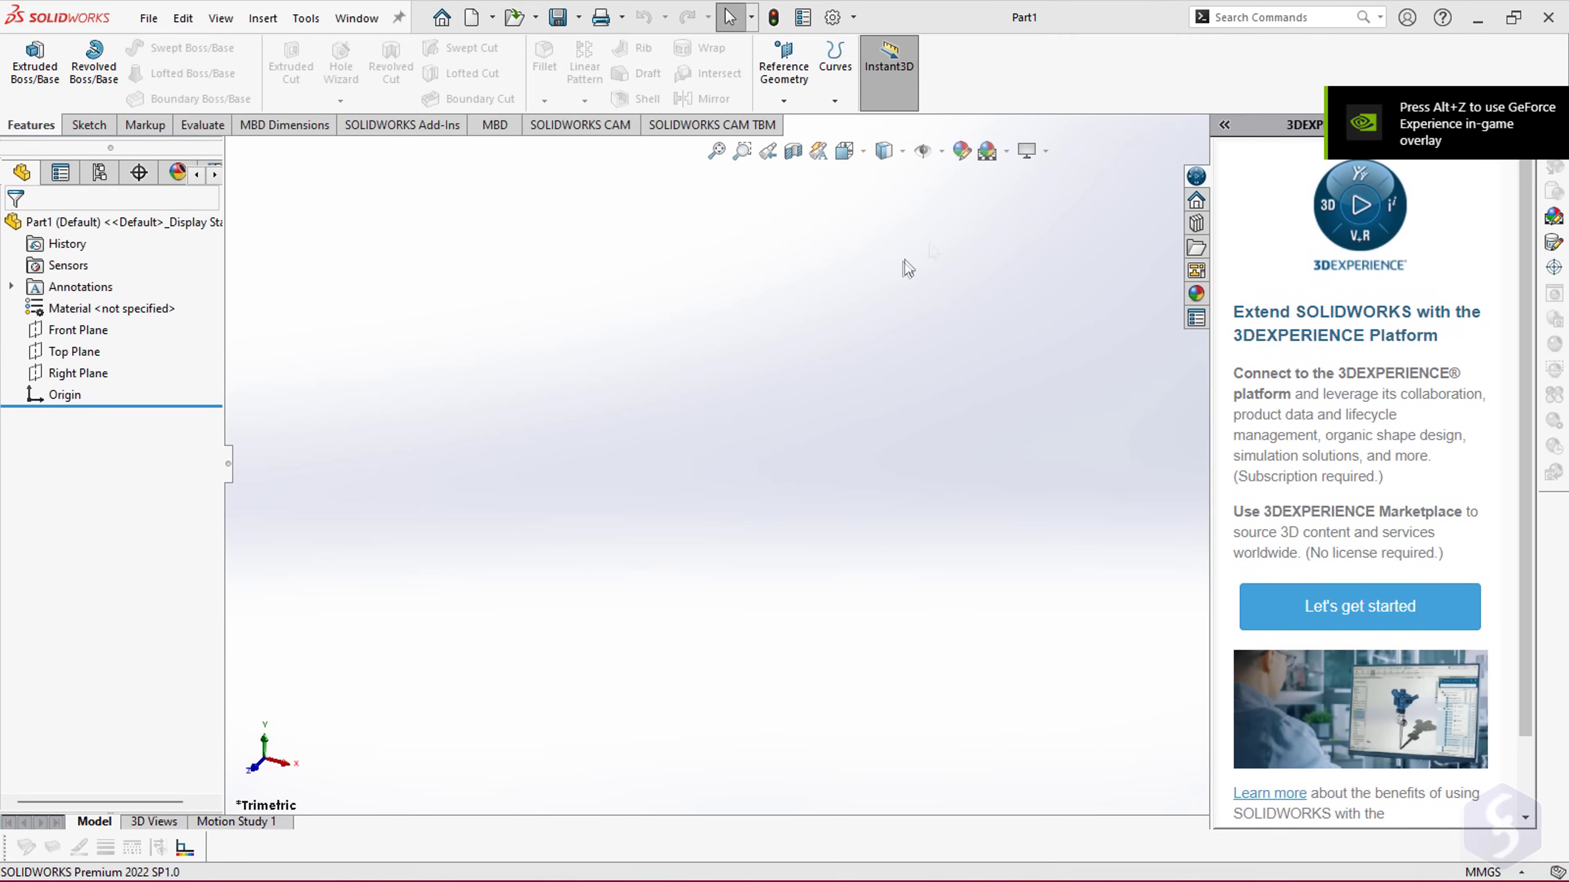
{"action": "left_click", "coordinate": [1104, 234]}
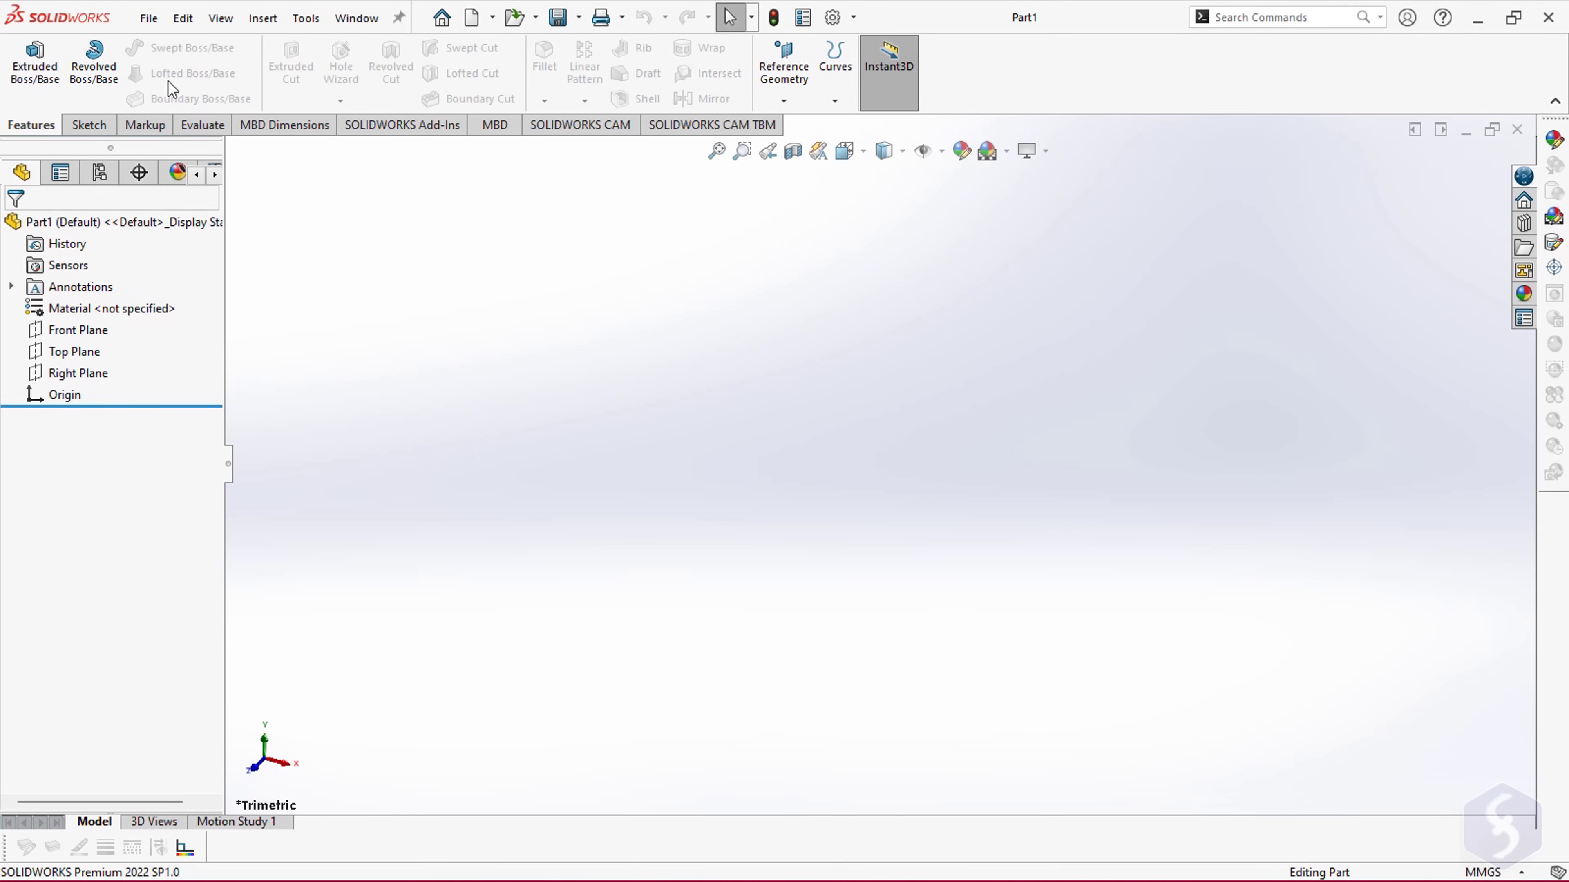
{"action": "left_click", "coordinate": [91, 125]}
{"action": "left_click", "coordinate": [148, 125]}
{"action": "left_click", "coordinate": [204, 125]}
{"action": "left_click", "coordinate": [279, 126]}
{"action": "left_click", "coordinate": [43, 126]}
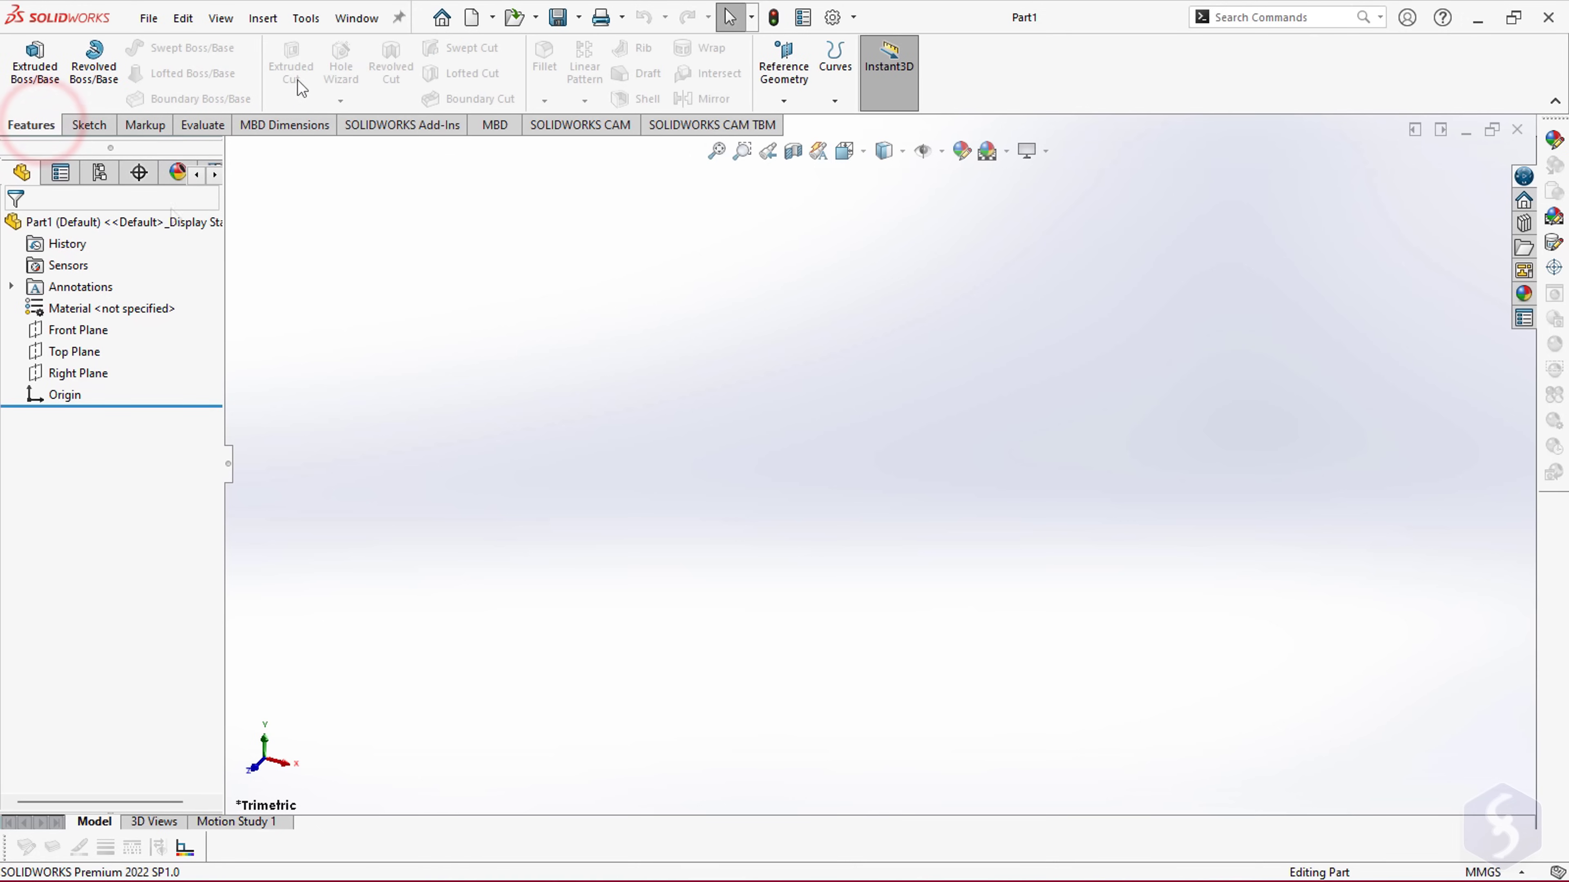
Step: Browse the PropertyManager, ConfigurationManager, DimXpert and DisplayManager panels and the View toolbars menu
{"action": "left_click", "coordinate": [61, 173]}
{"action": "left_click", "coordinate": [99, 173]}
{"action": "left_click", "coordinate": [138, 172]}
{"action": "left_click", "coordinate": [172, 173]}
{"action": "left_click", "coordinate": [46, 176]}
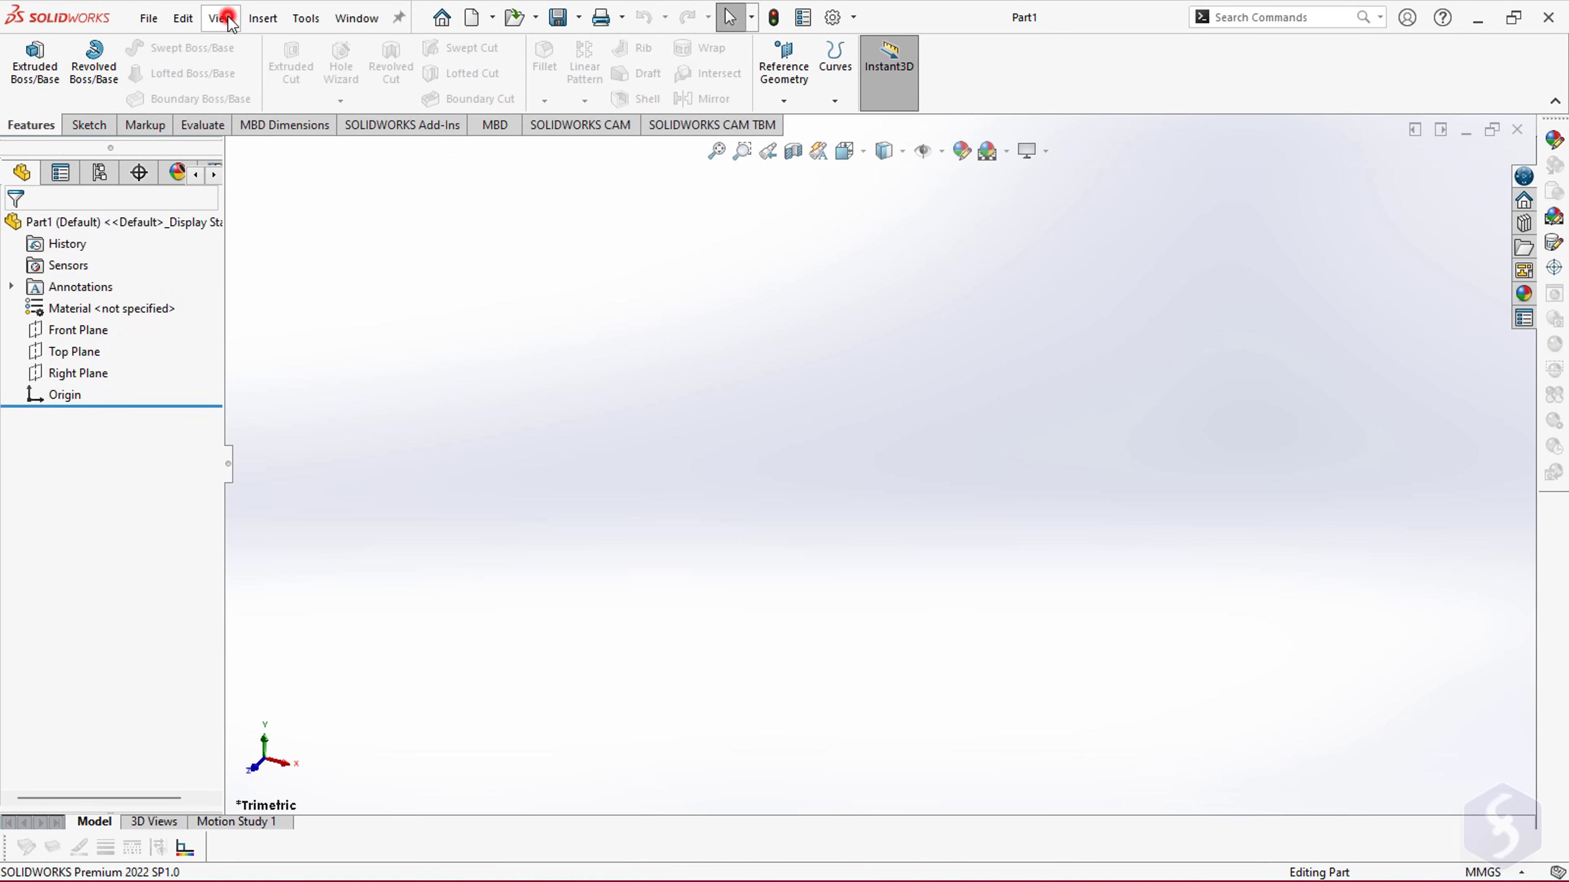
{"action": "left_click", "coordinate": [229, 20]}
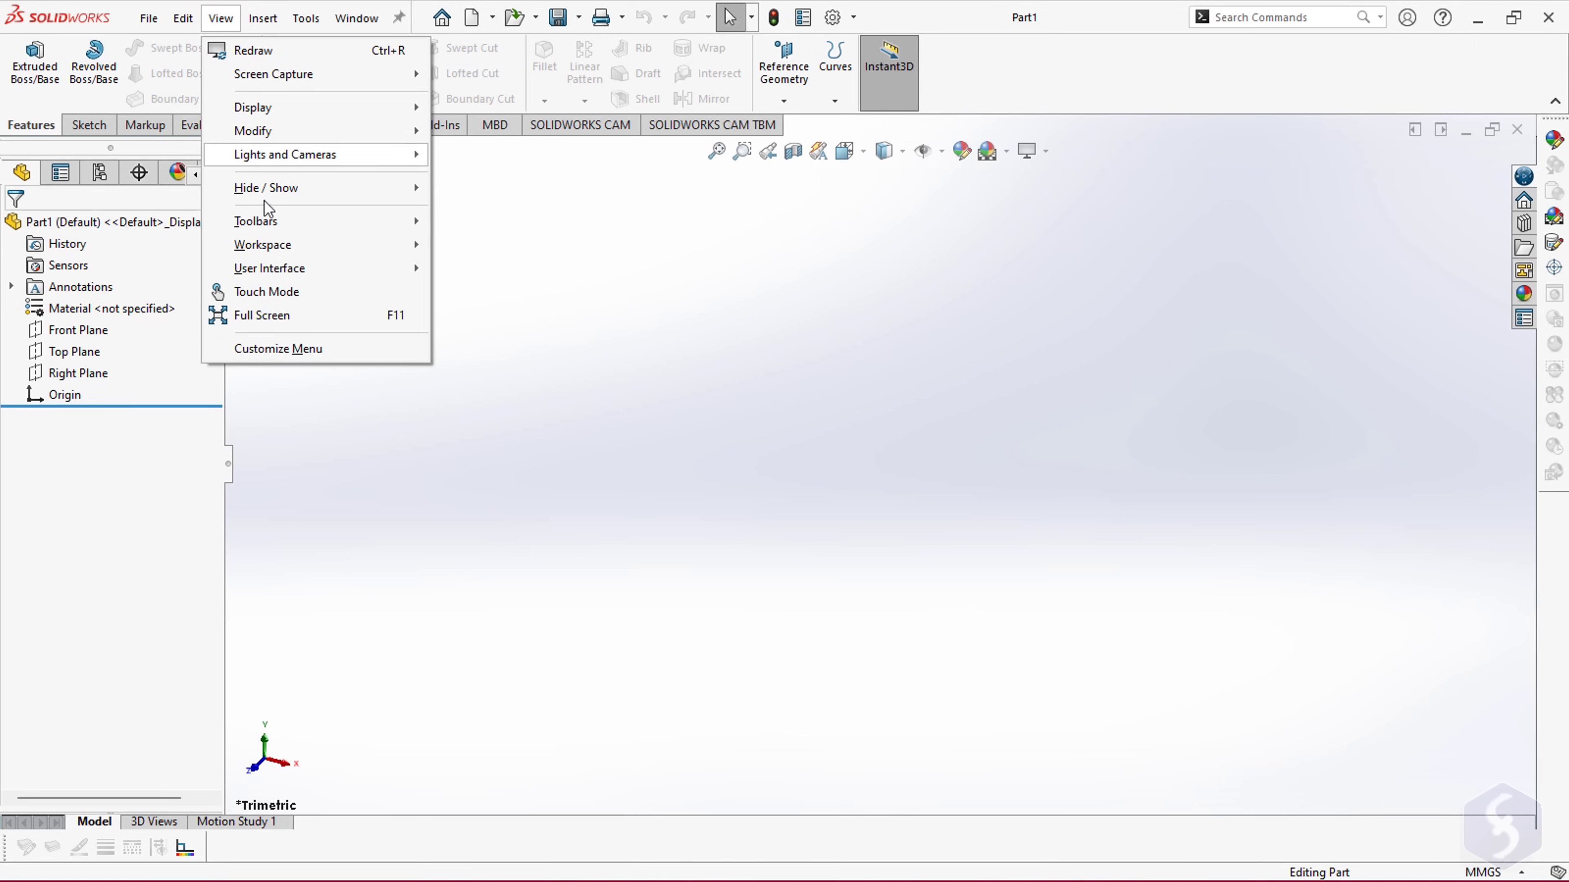
{"action": "mouse_move", "coordinate": [278, 229]}
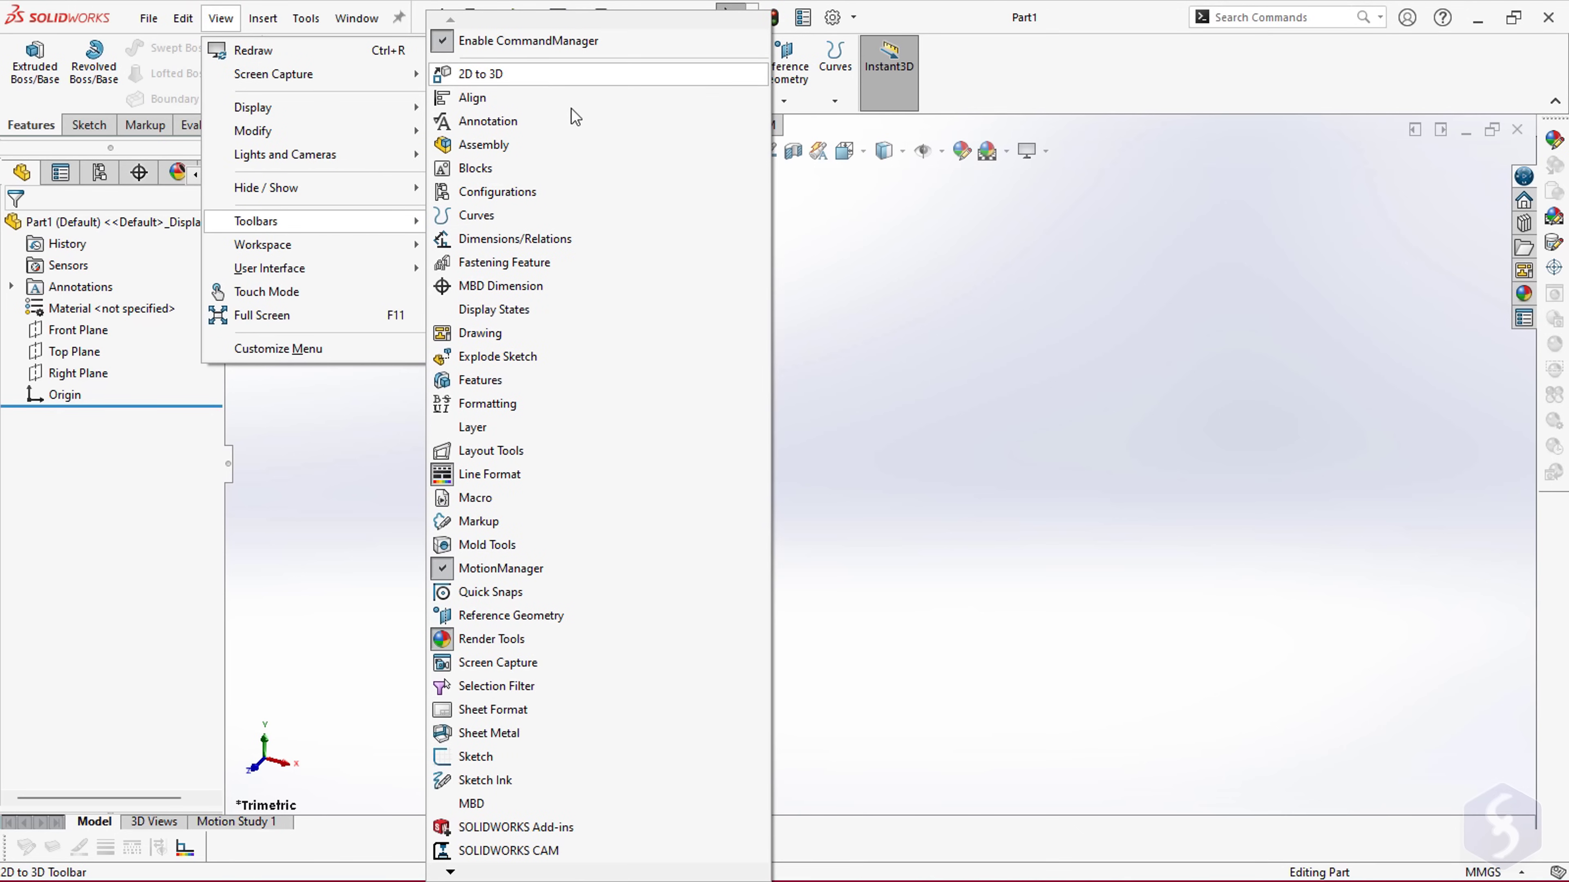
{"action": "left_click", "coordinate": [1038, 498]}
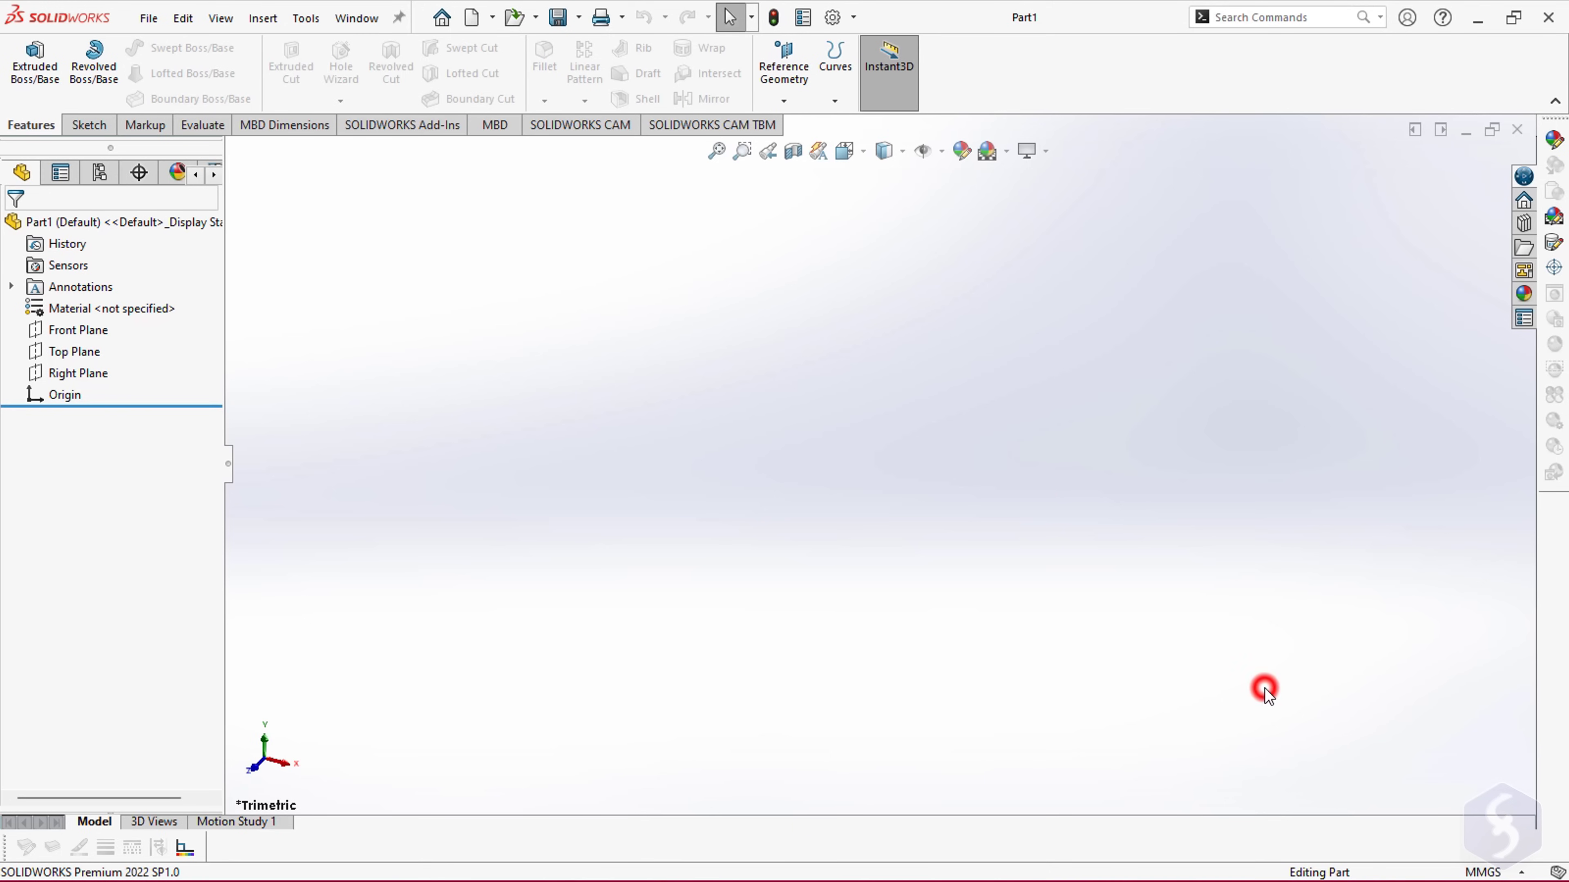
Step: Set the background theme to Dark under System Options > Colors and confirm
{"action": "left_click", "coordinate": [833, 18]}
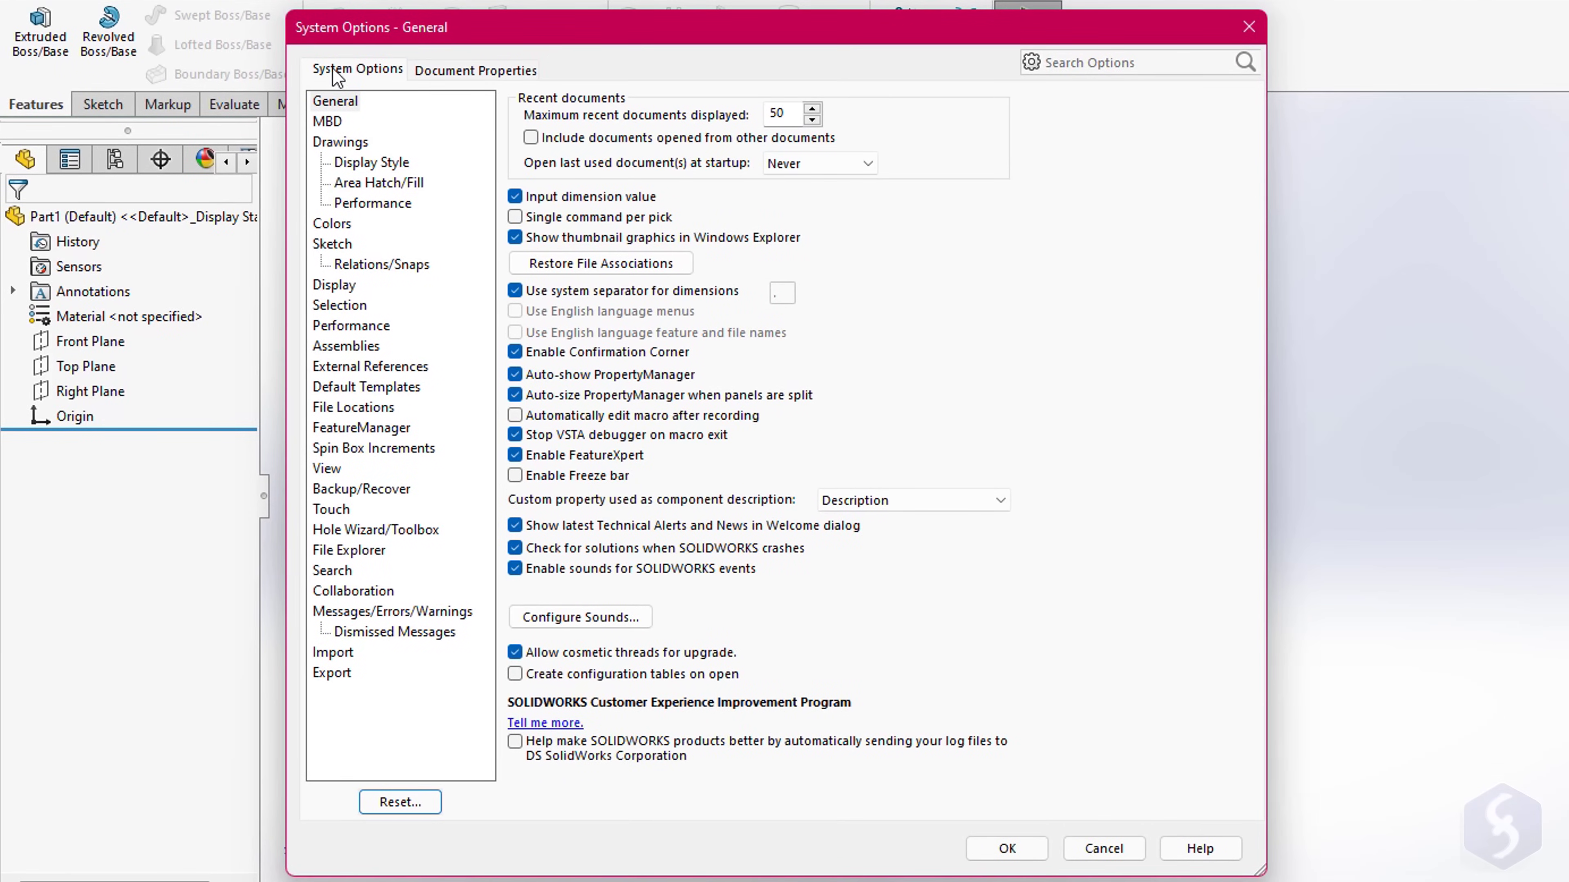
{"action": "left_click", "coordinate": [500, 71]}
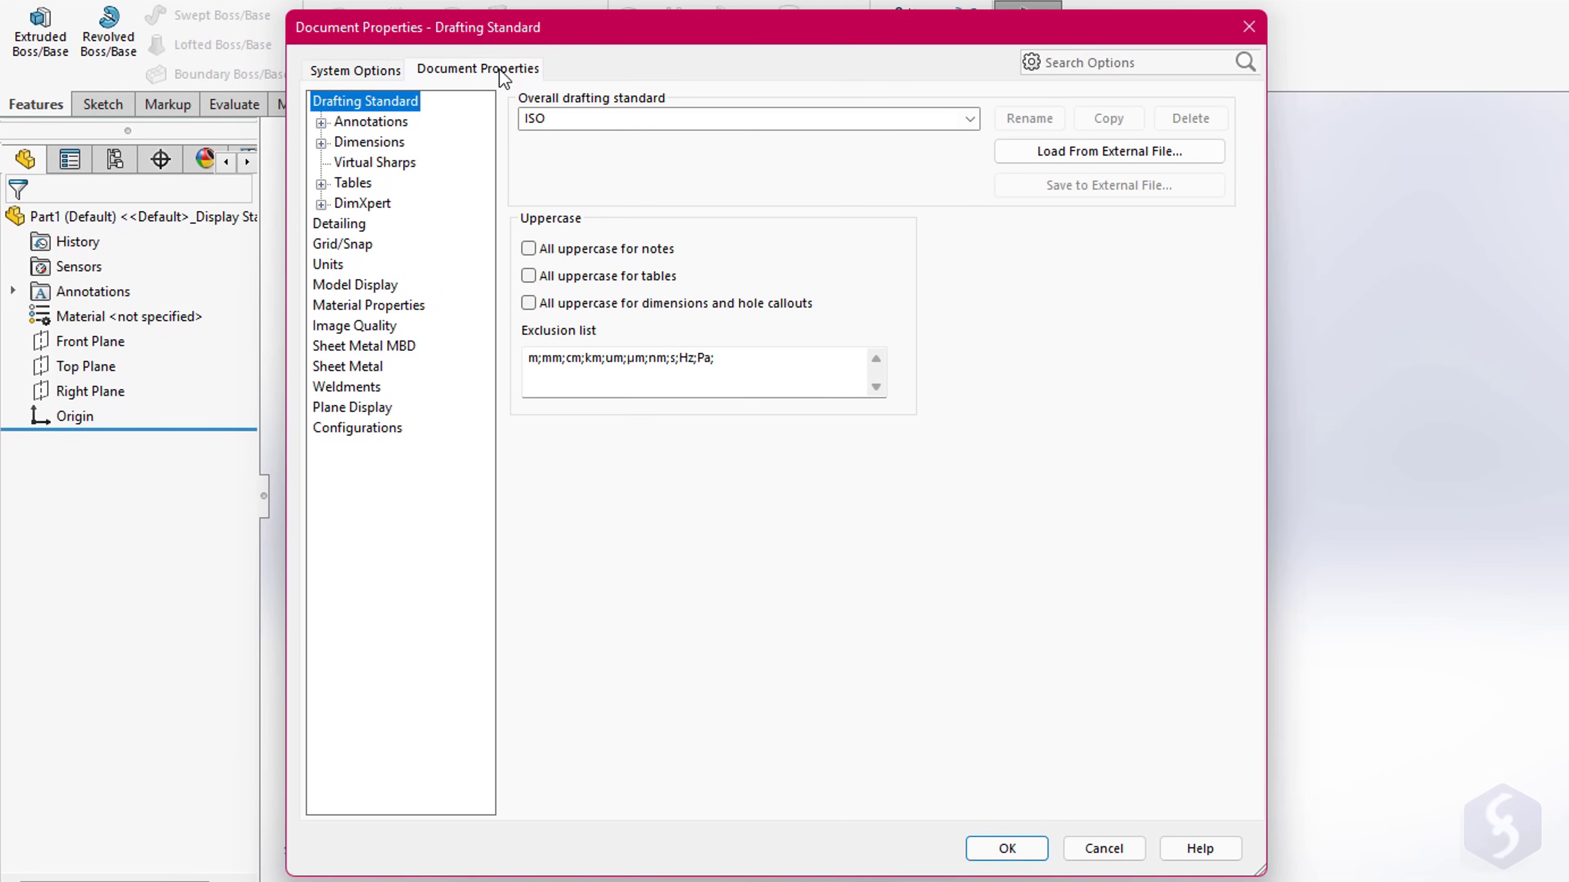
{"action": "left_click", "coordinate": [349, 69]}
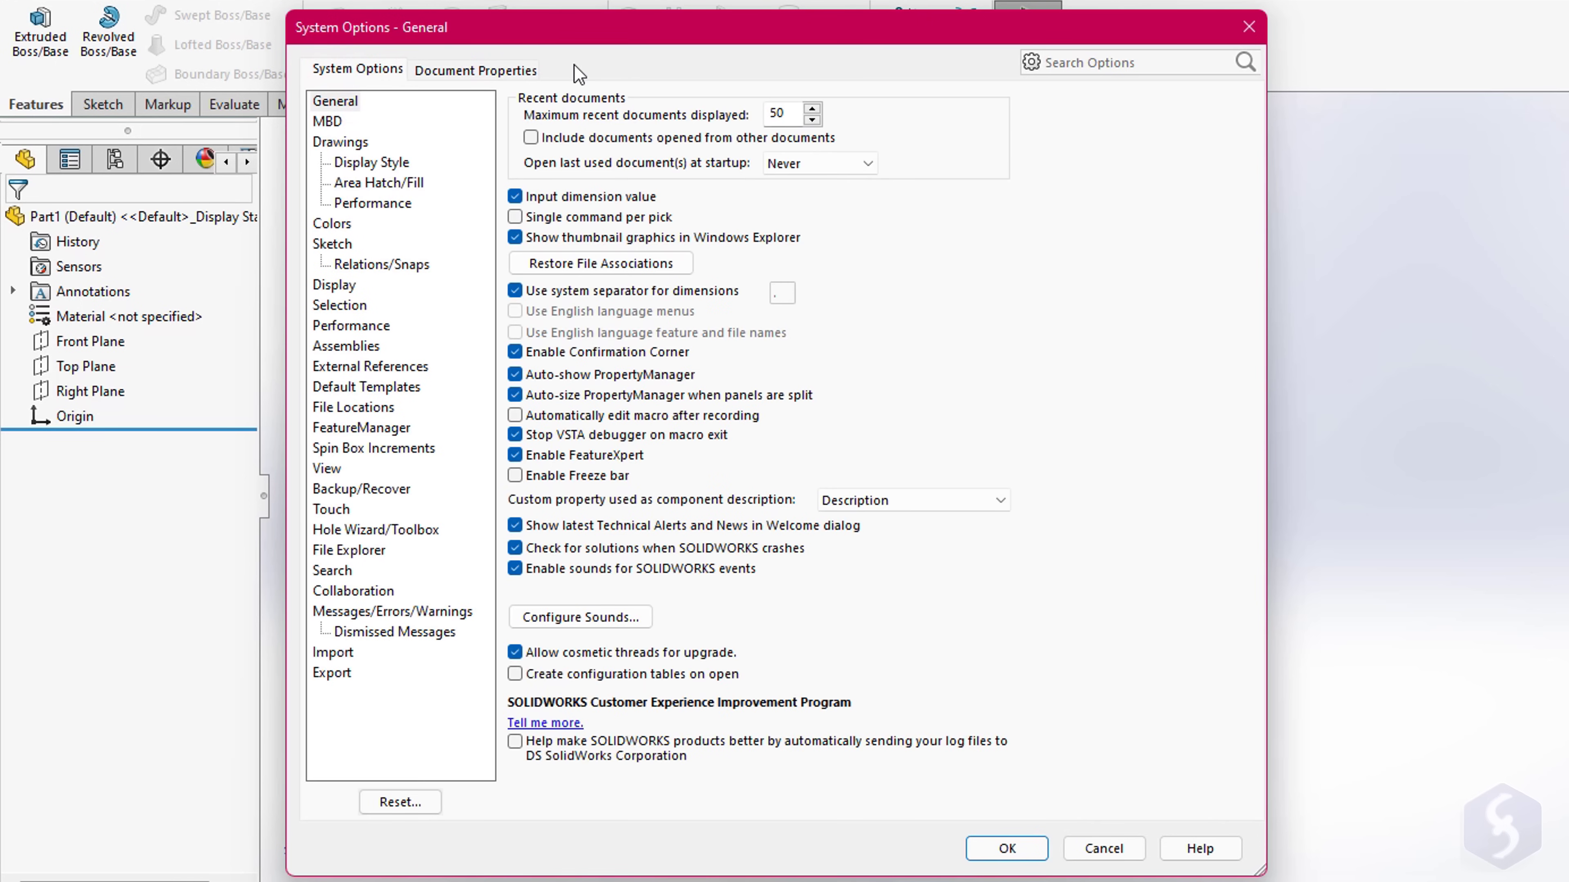
{"action": "left_click", "coordinate": [336, 225]}
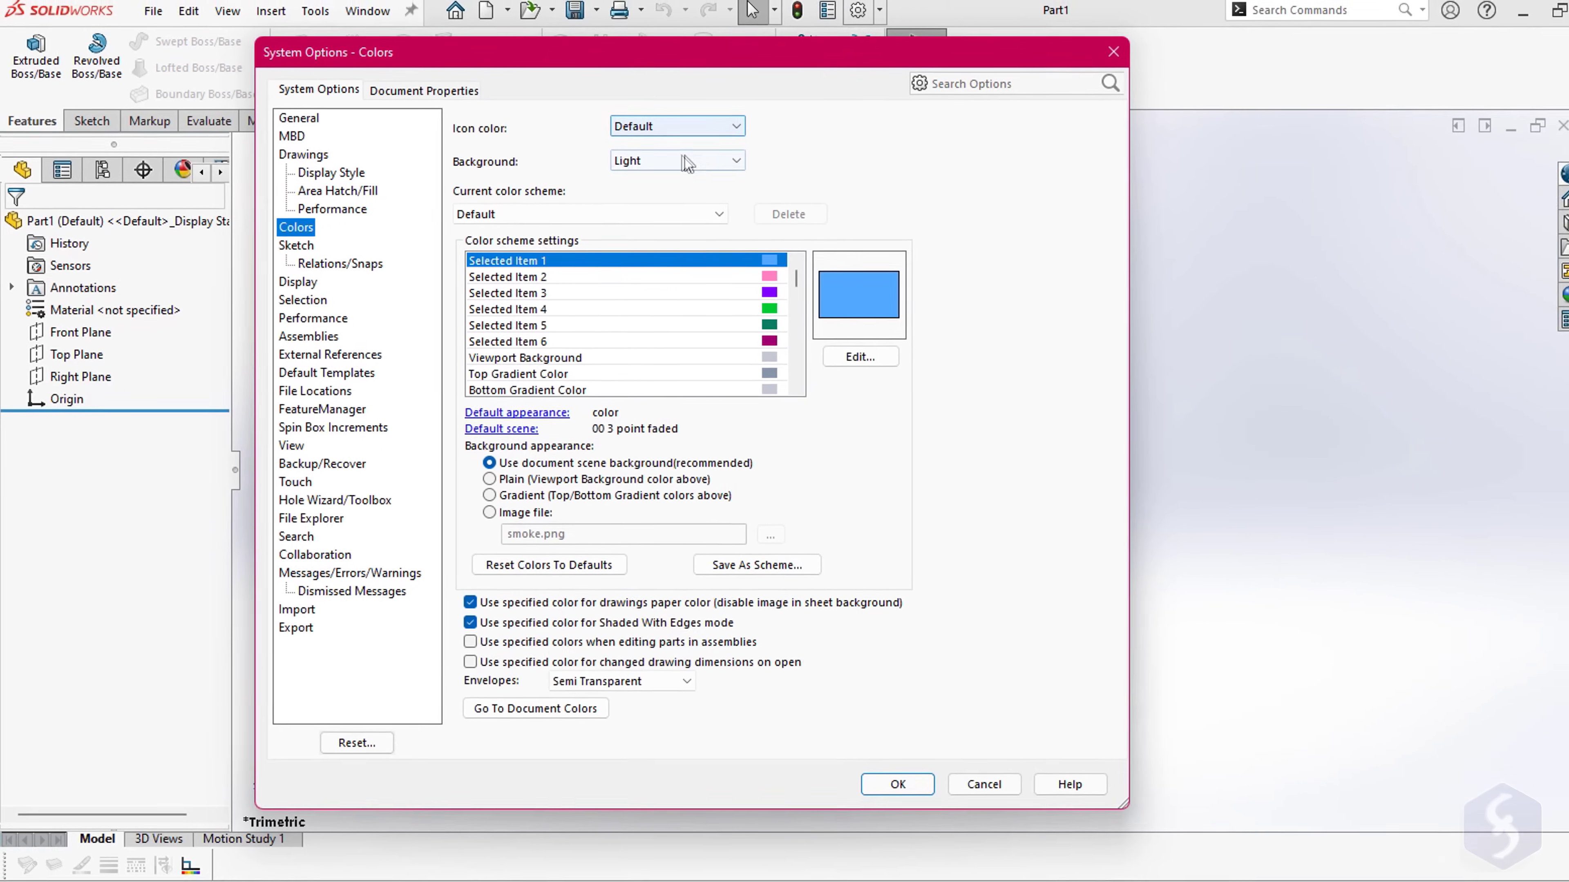
{"action": "left_click", "coordinate": [810, 148]}
{"action": "left_click", "coordinate": [670, 220]}
{"action": "left_click", "coordinate": [872, 770]}
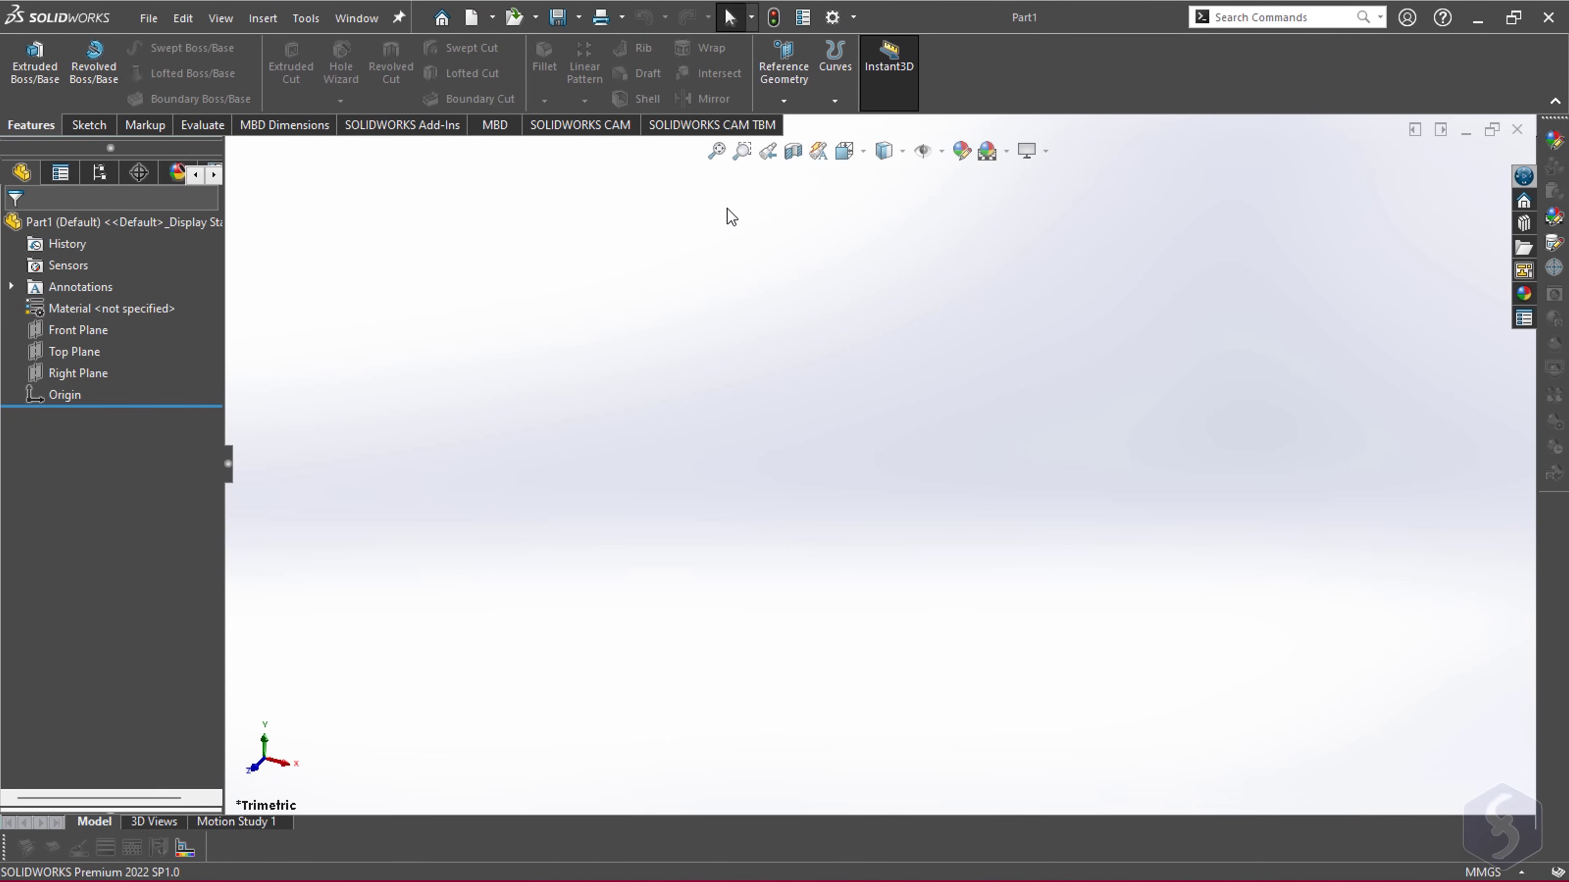
Step: Review Document Properties units and dimensions, keeping primary precision at .12
{"action": "left_click", "coordinate": [833, 17]}
{"action": "left_click", "coordinate": [439, 97]}
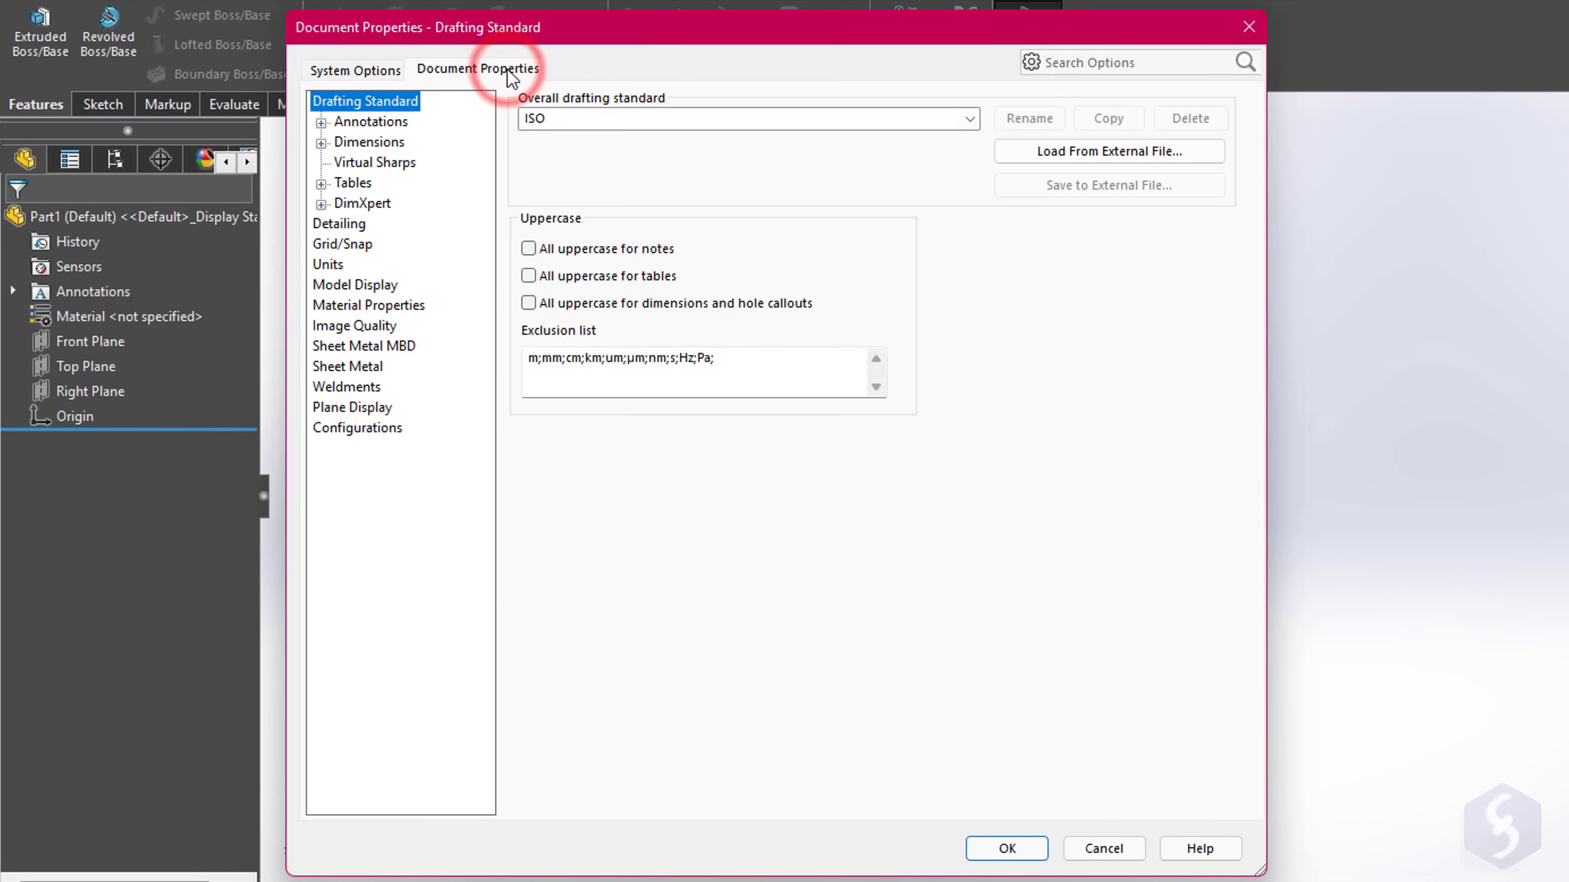
{"action": "left_click", "coordinate": [328, 264]}
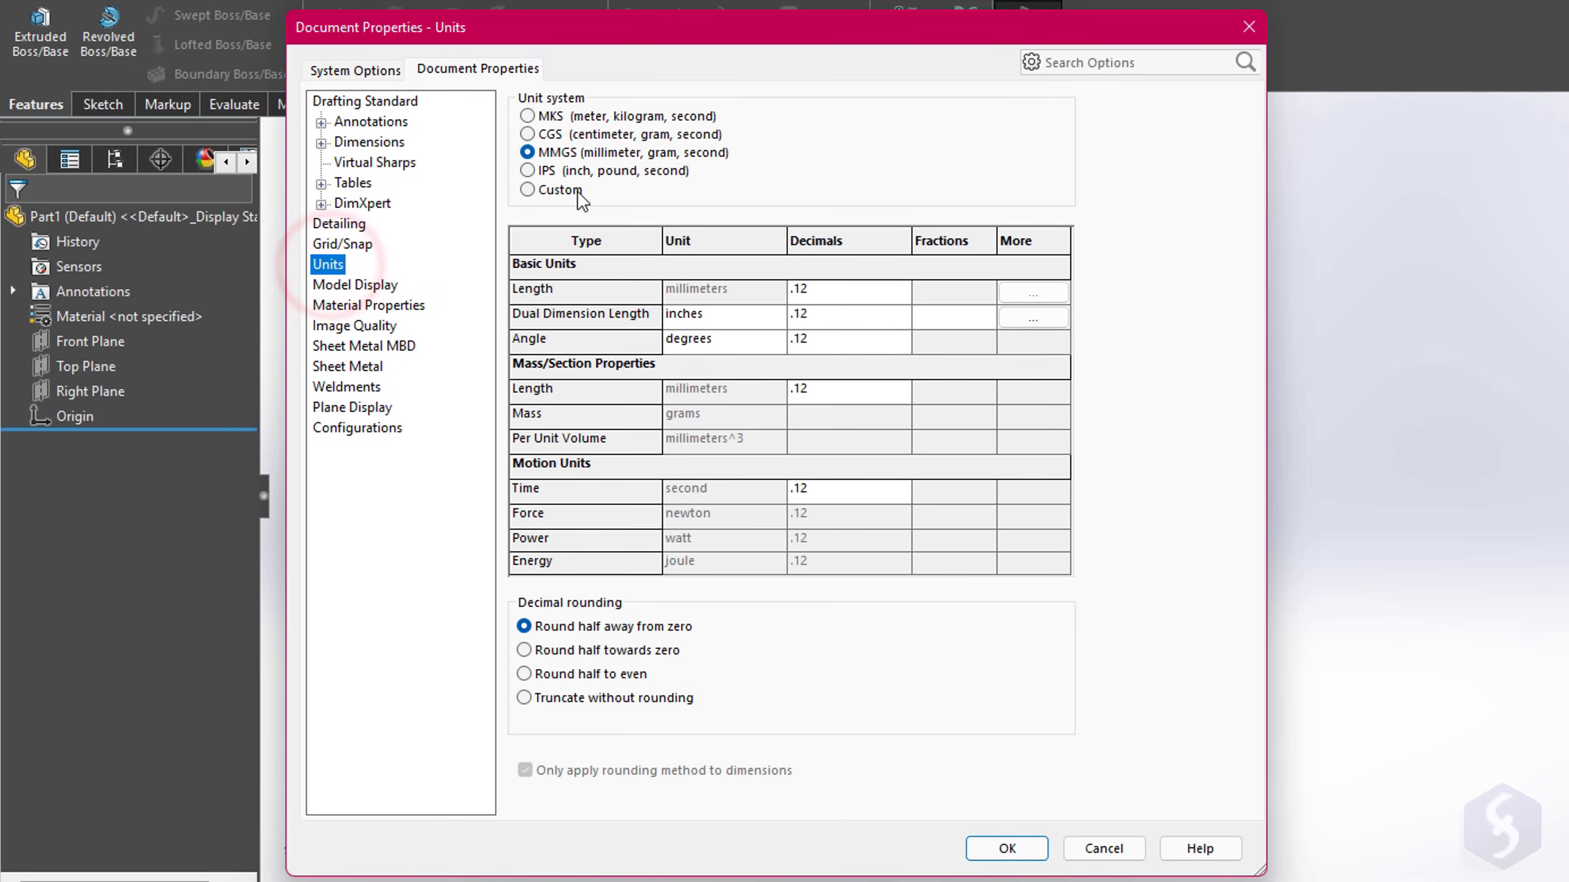
{"action": "left_click", "coordinate": [367, 143]}
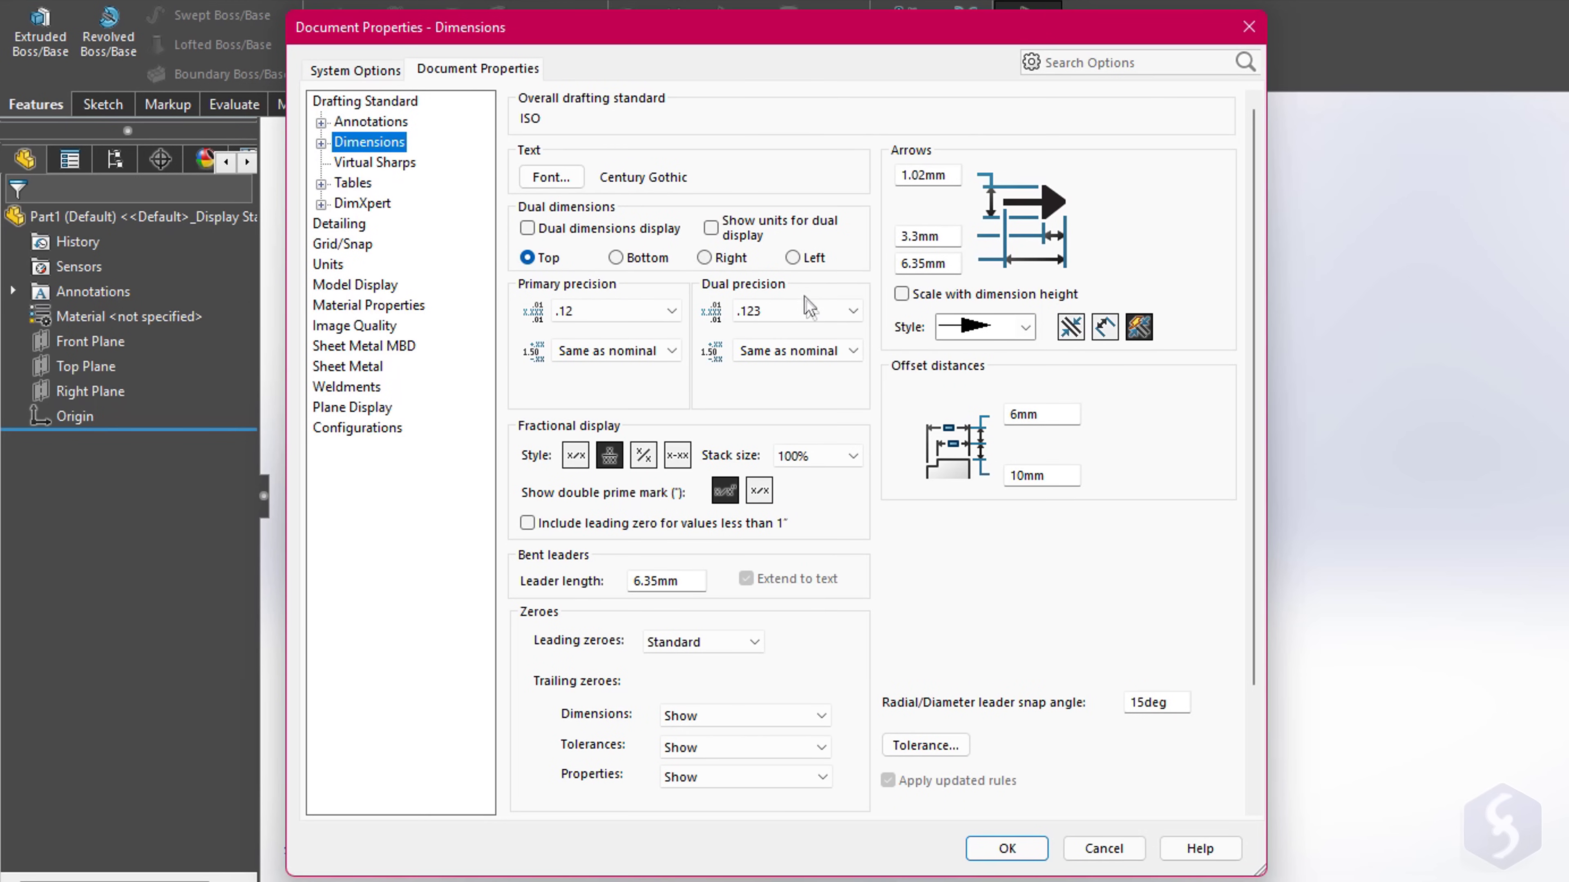
{"action": "left_click", "coordinate": [672, 312]}
{"action": "left_click", "coordinate": [673, 311]}
{"action": "left_click", "coordinate": [854, 311]}
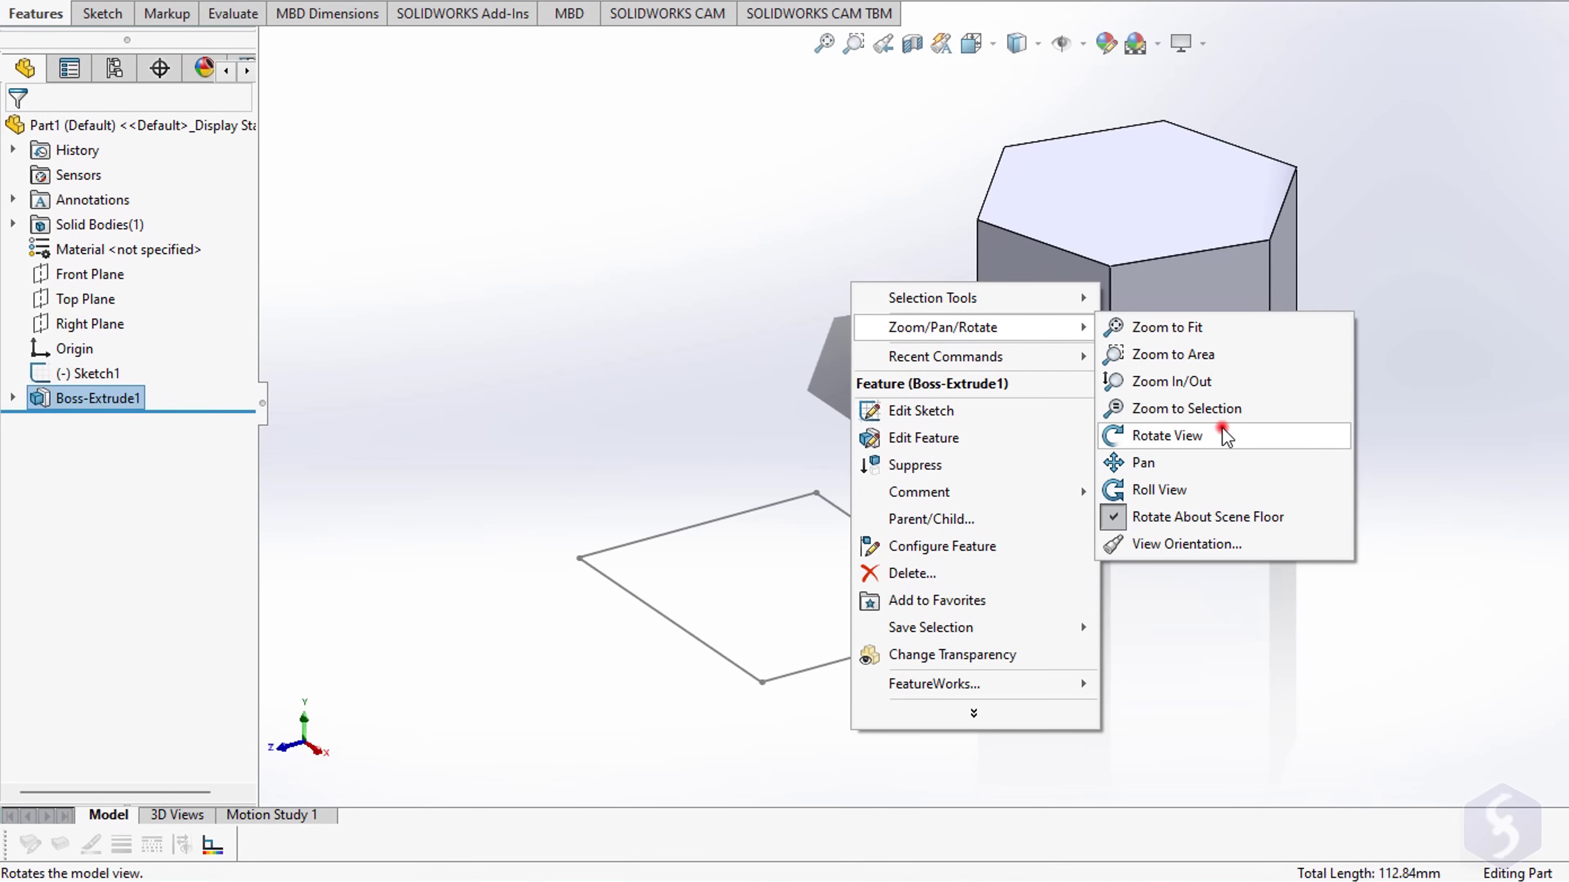
Step: Rotate the view, edit Sketch1, and check the rectangle's right and top edge lengths
{"action": "left_click", "coordinate": [1210, 434]}
{"action": "mouse_move", "coordinate": [1337, 577]}
{"action": "left_mouse_down"}
{"action": "mouse_move", "coordinate": [1362, 378]}
{"action": "mouse_move", "coordinate": [1198, 380]}
{"action": "mouse_move", "coordinate": [1106, 725]}
{"action": "mouse_move", "coordinate": [1256, 754]}
{"action": "mouse_move", "coordinate": [1365, 637]}
{"action": "mouse_move", "coordinate": [1324, 623]}
{"action": "mouse_move", "coordinate": [1248, 432]}
{"action": "left_mouse_up"}
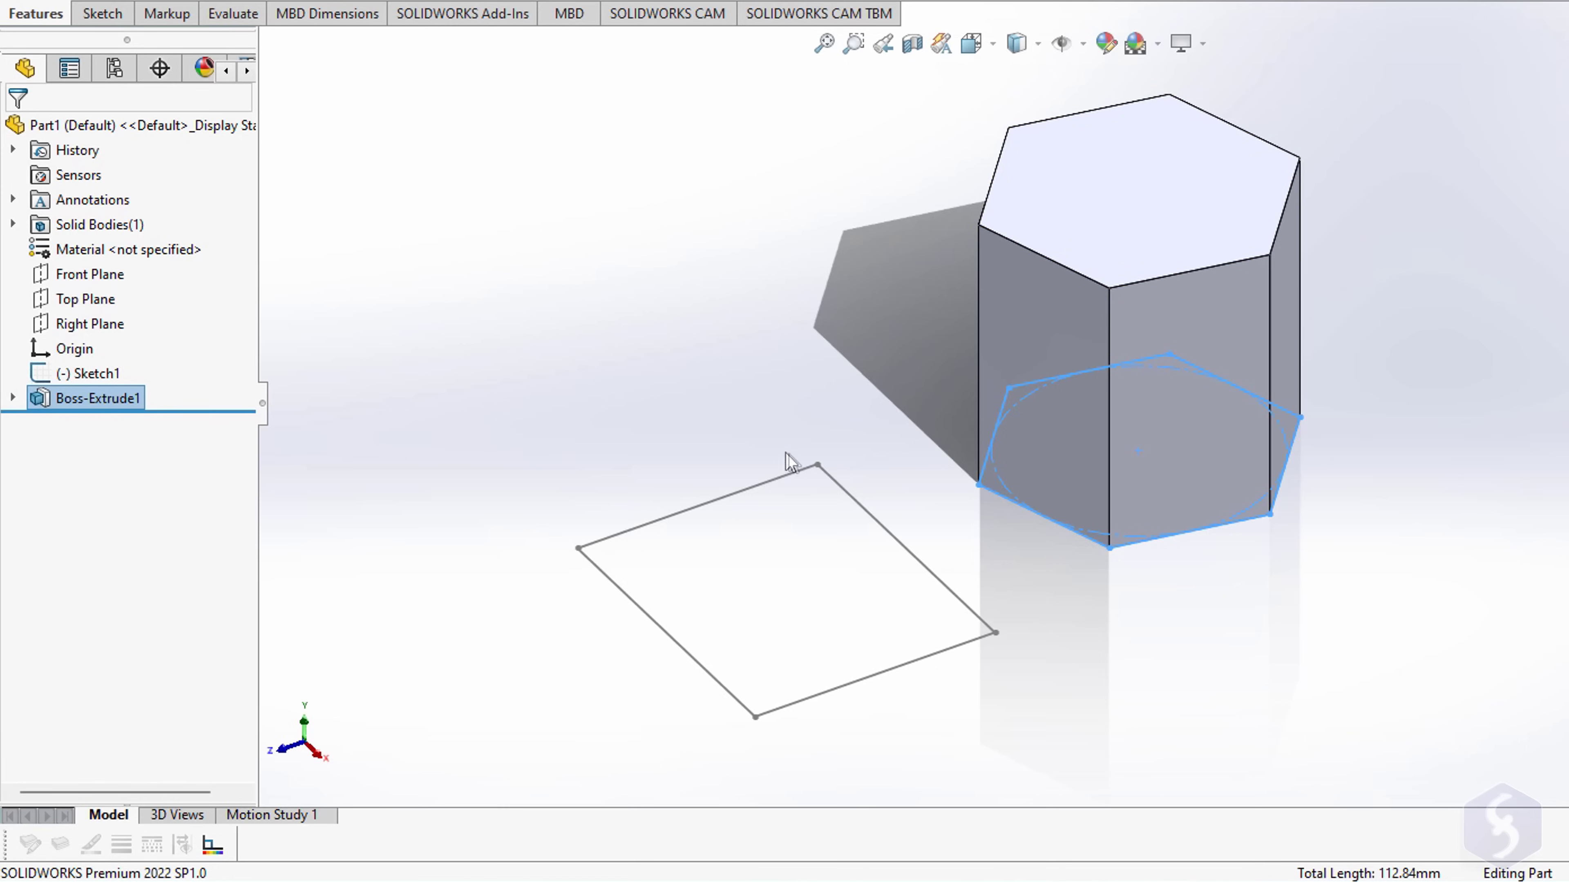
{"action": "double_click", "coordinate": [738, 490]}
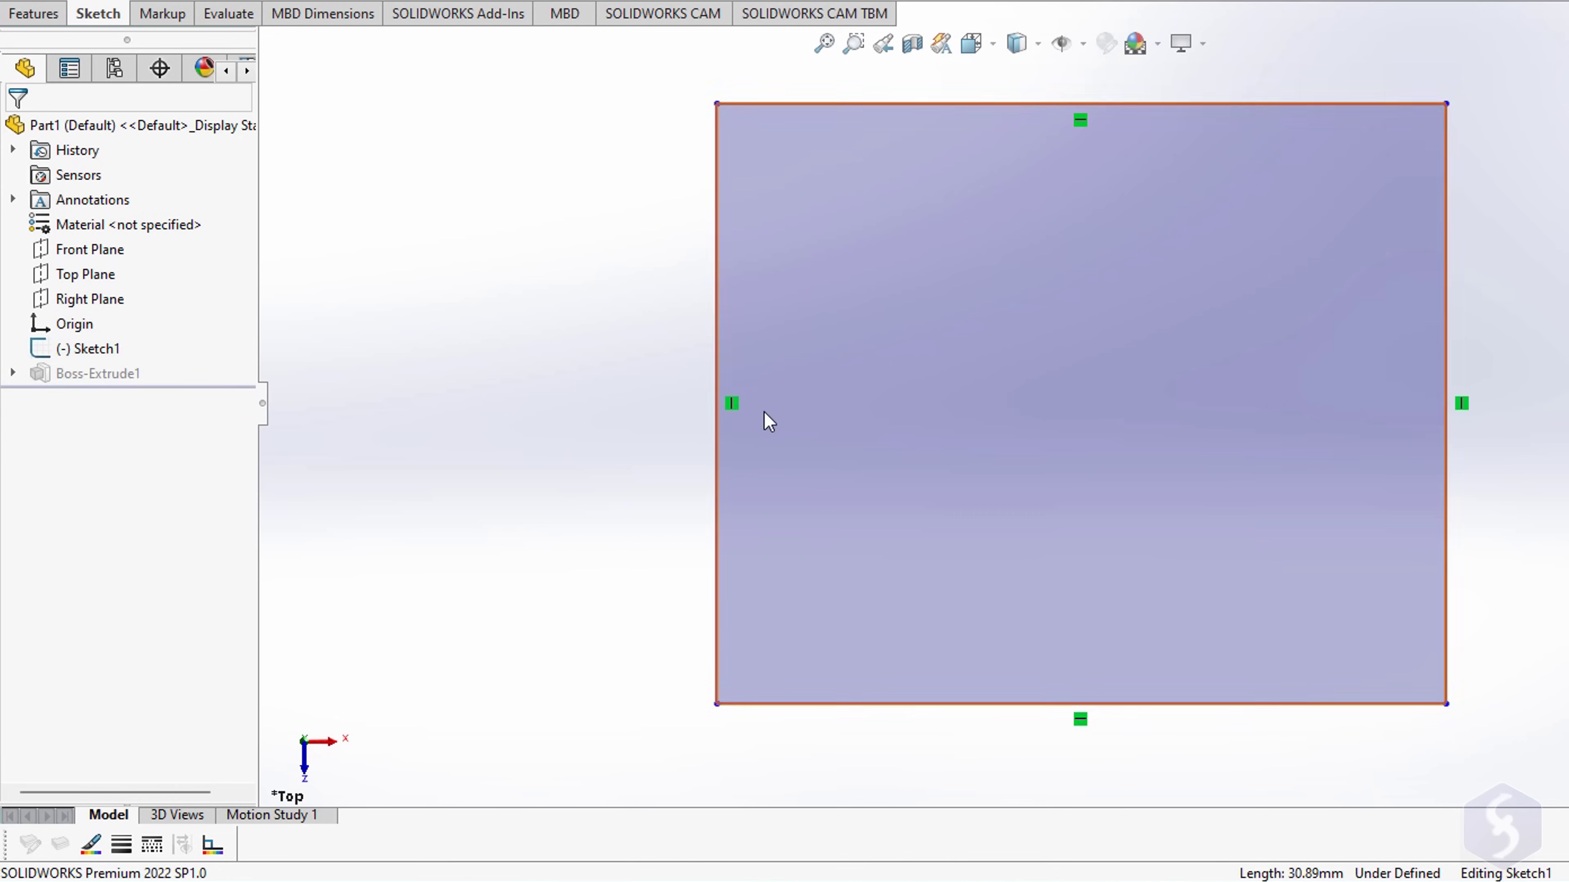
{"action": "left_click", "coordinate": [1394, 492]}
{"action": "left_click", "coordinate": [1269, 454]}
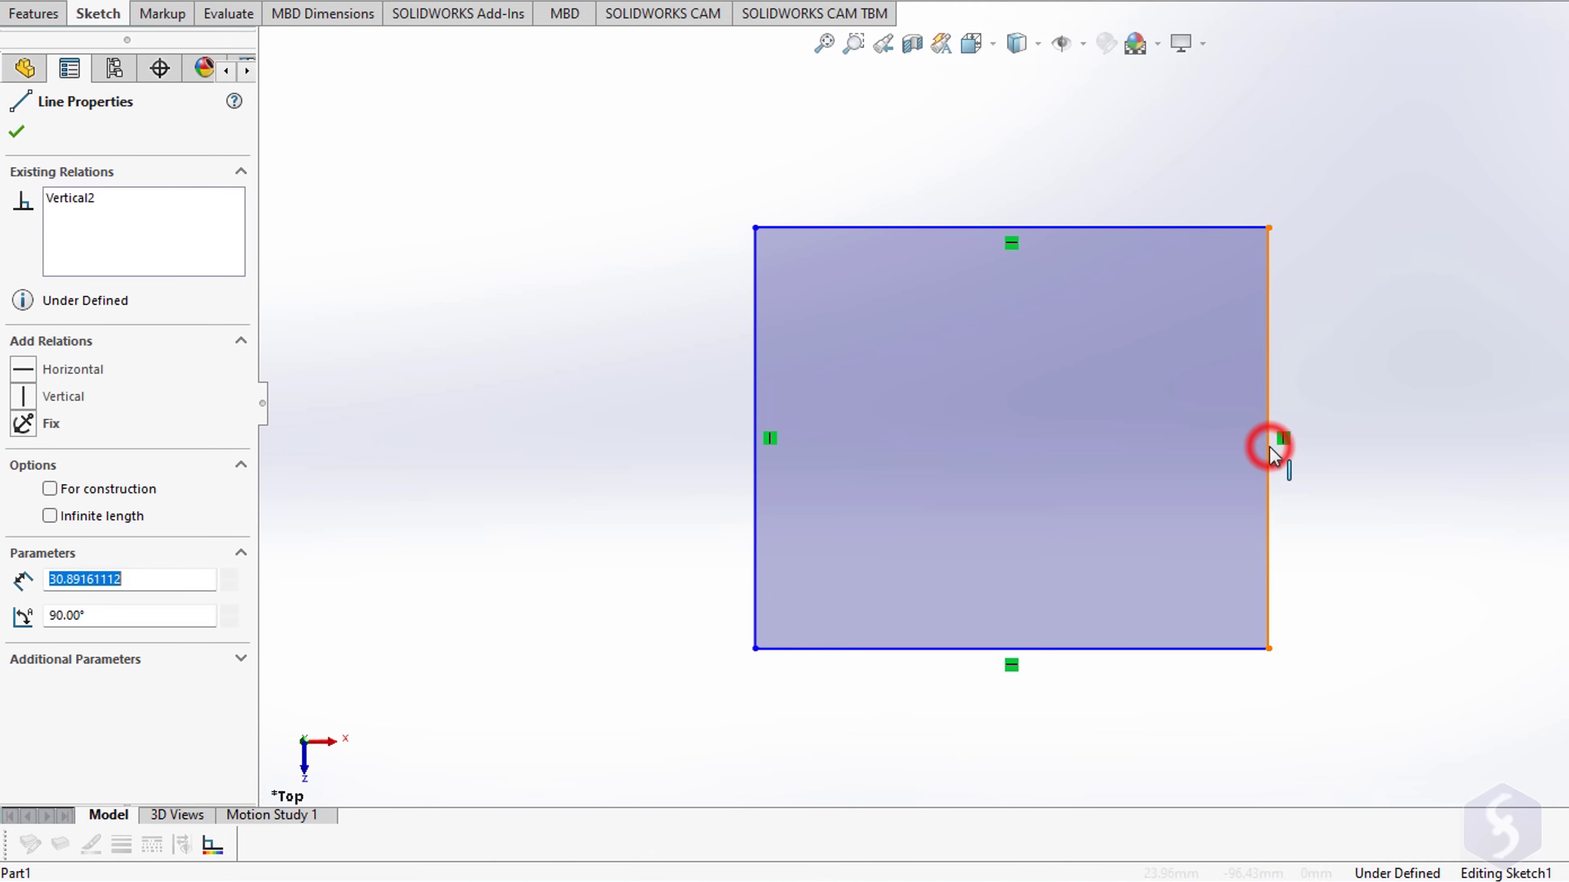
{"action": "left_click", "coordinate": [1177, 231]}
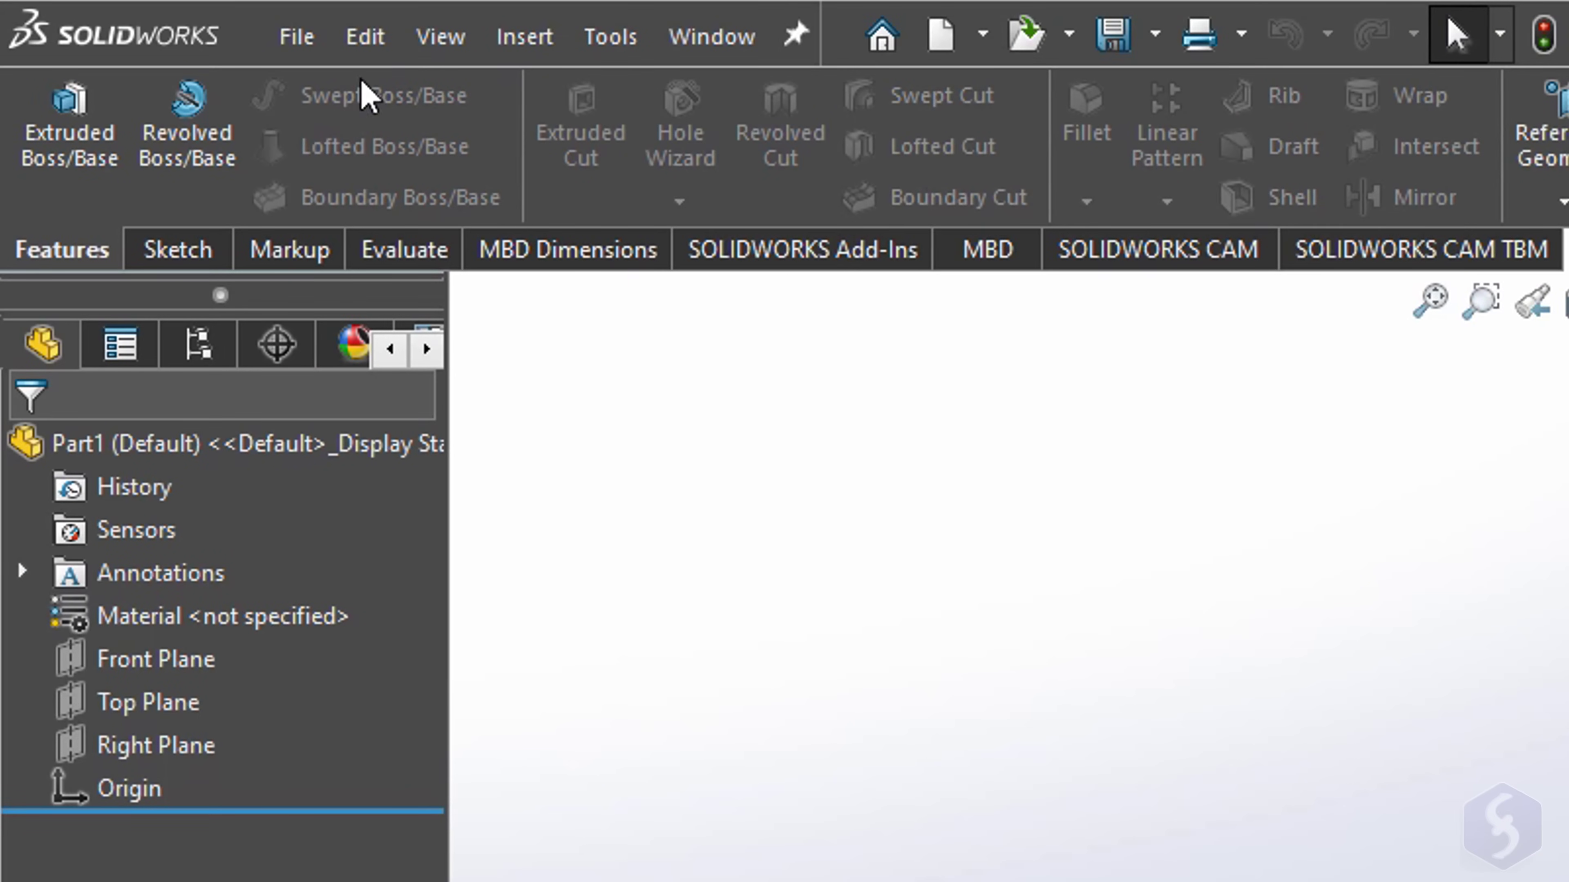
Step: Choose the Line tool from the Sketch tab and pick Top Plane as the sketch plane
{"action": "left_click", "coordinate": [198, 253]}
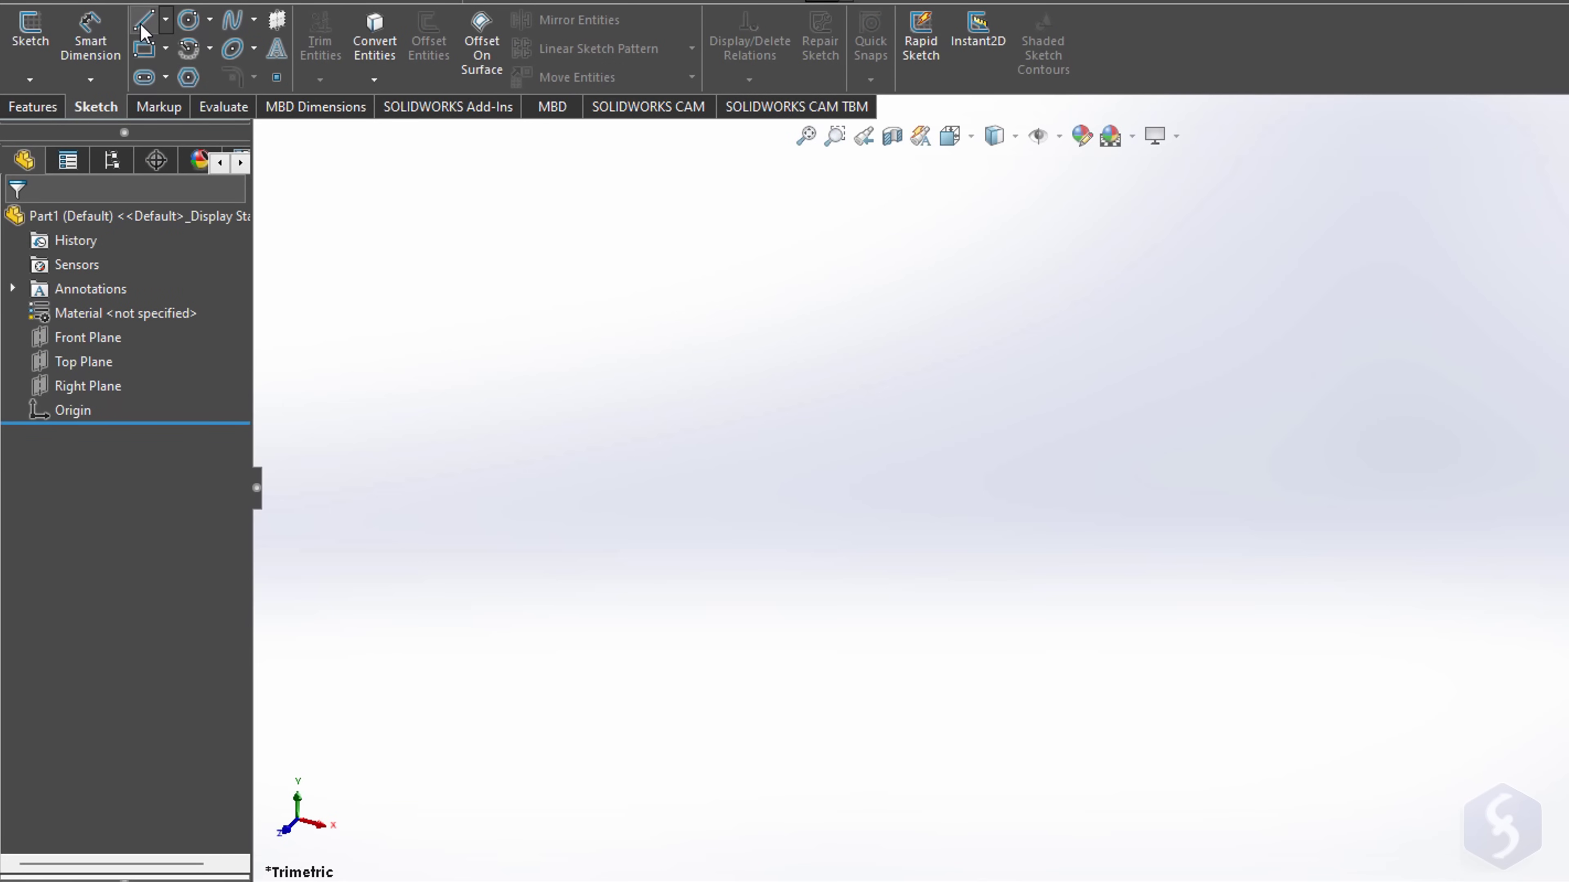
{"action": "left_click", "coordinate": [144, 31]}
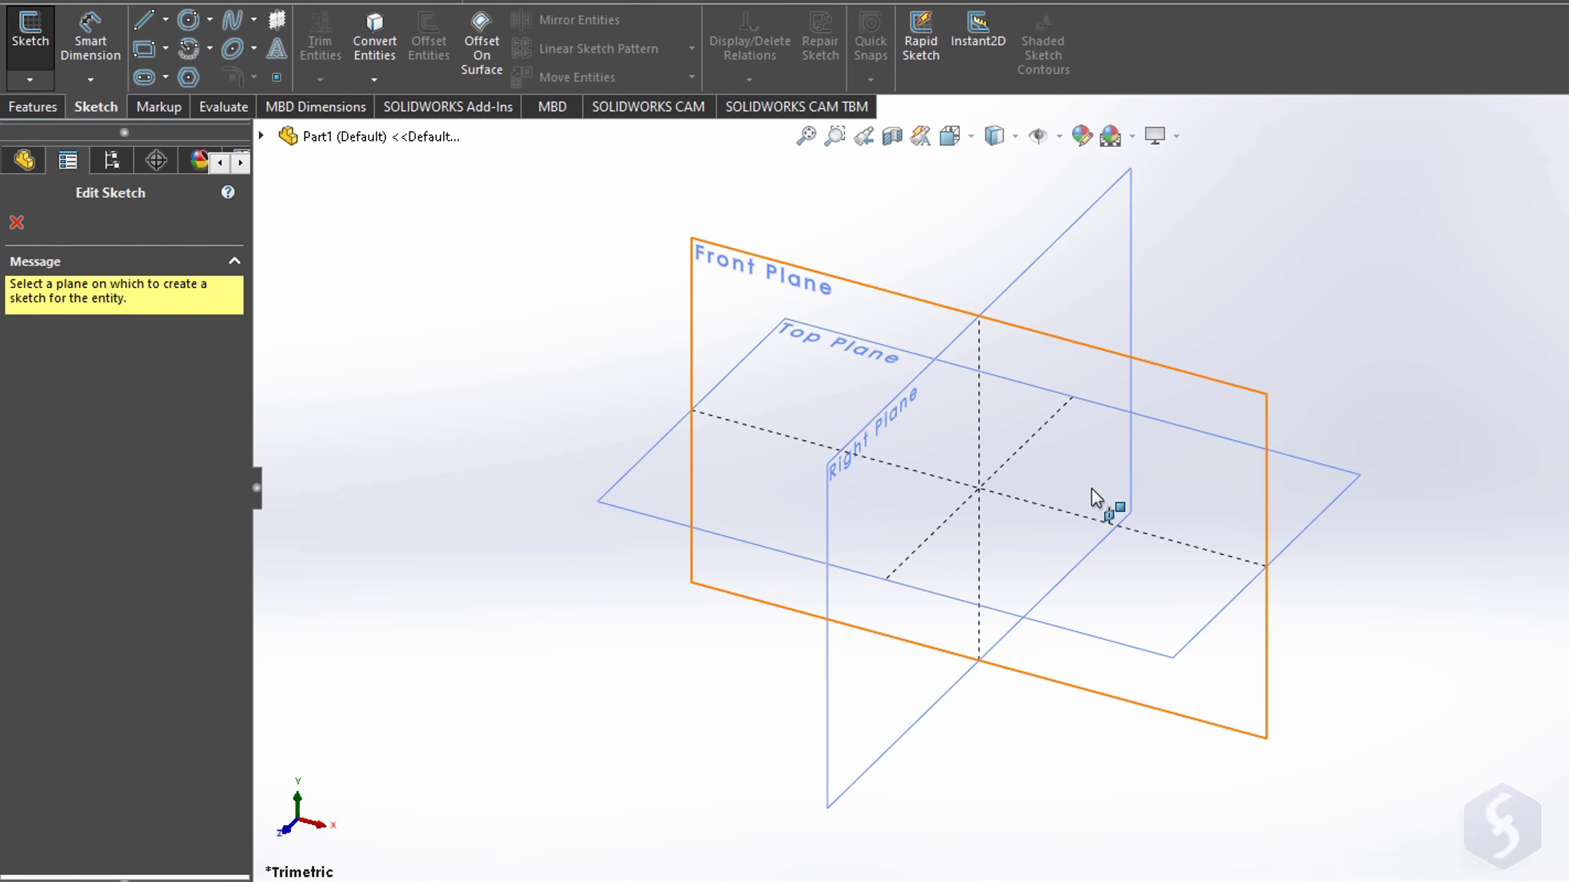
{"action": "left_click", "coordinate": [261, 135]}
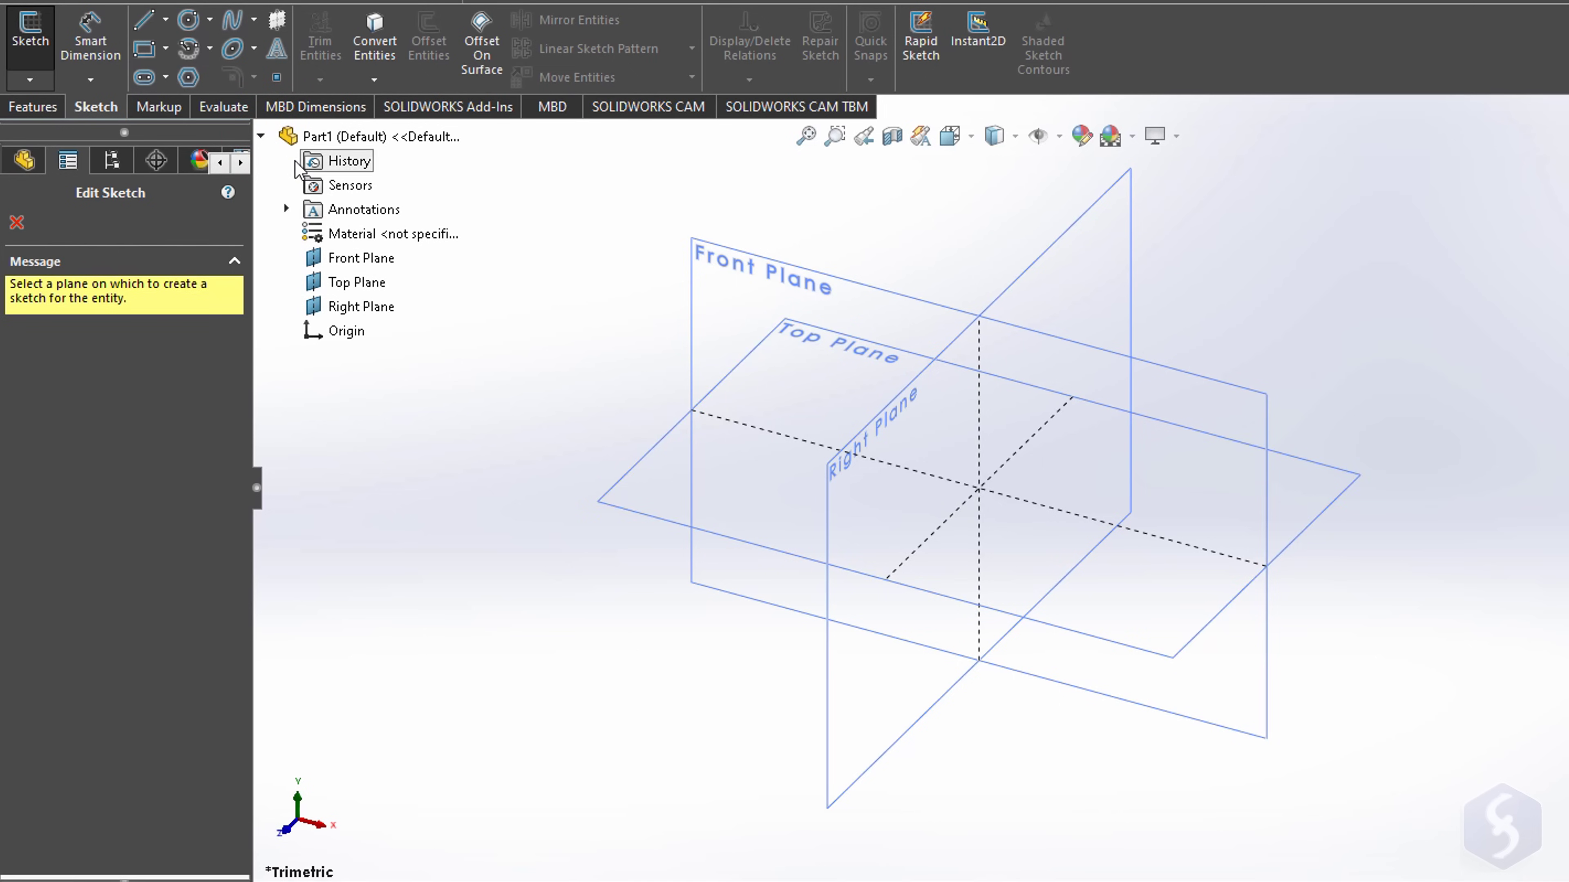
{"action": "left_click", "coordinate": [261, 135]}
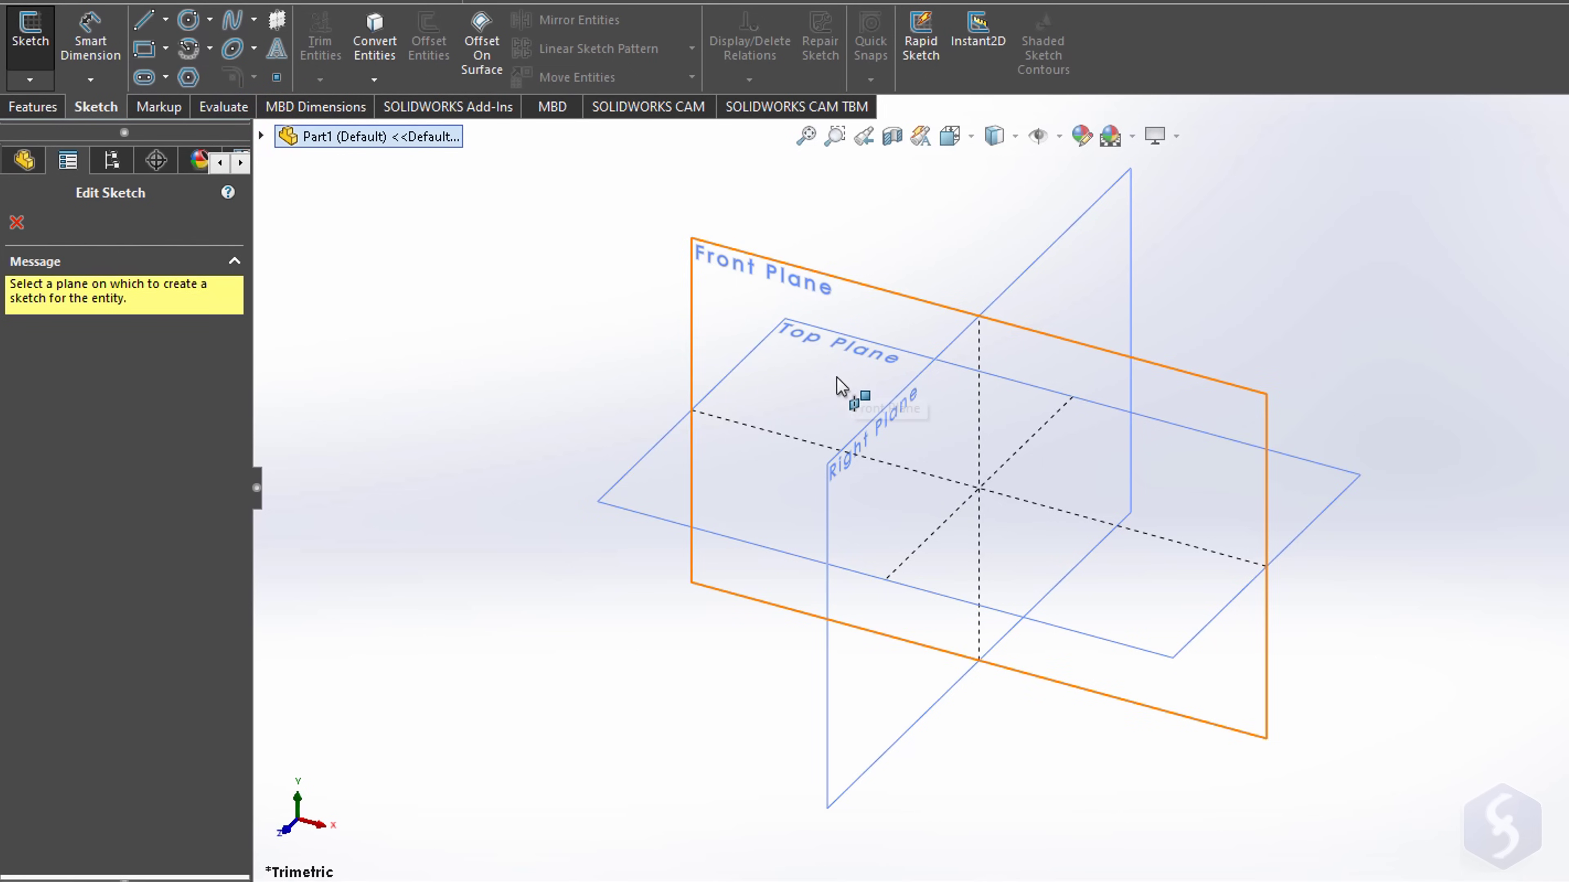
{"action": "left_click", "coordinate": [659, 468]}
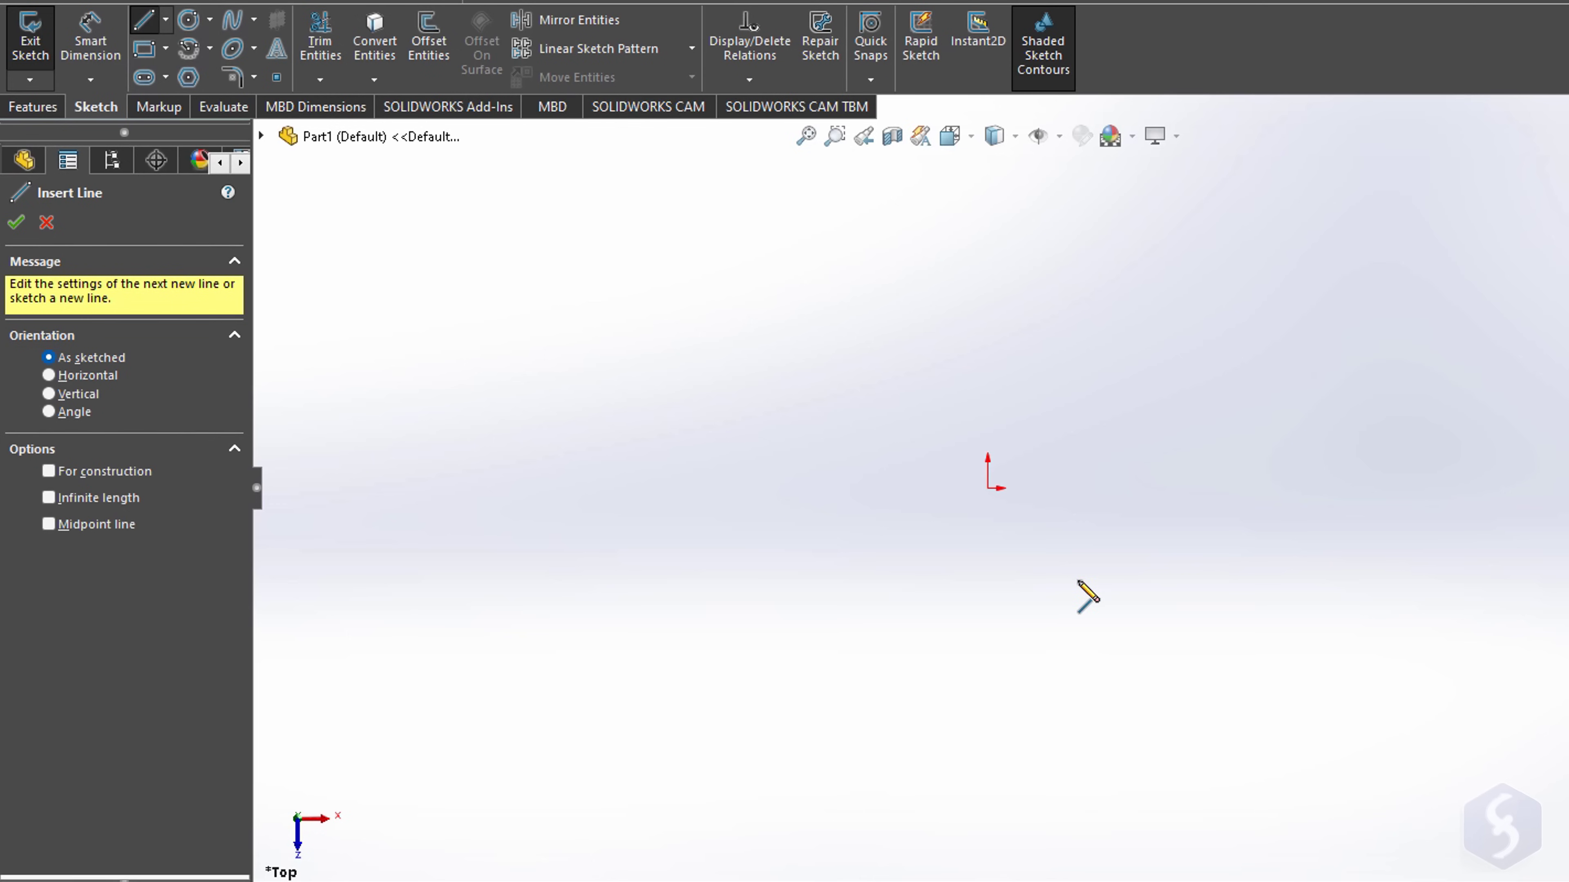
Step: Draw two connected lines rising to a peak and sloping down to the right
{"action": "left_click", "coordinate": [736, 510]}
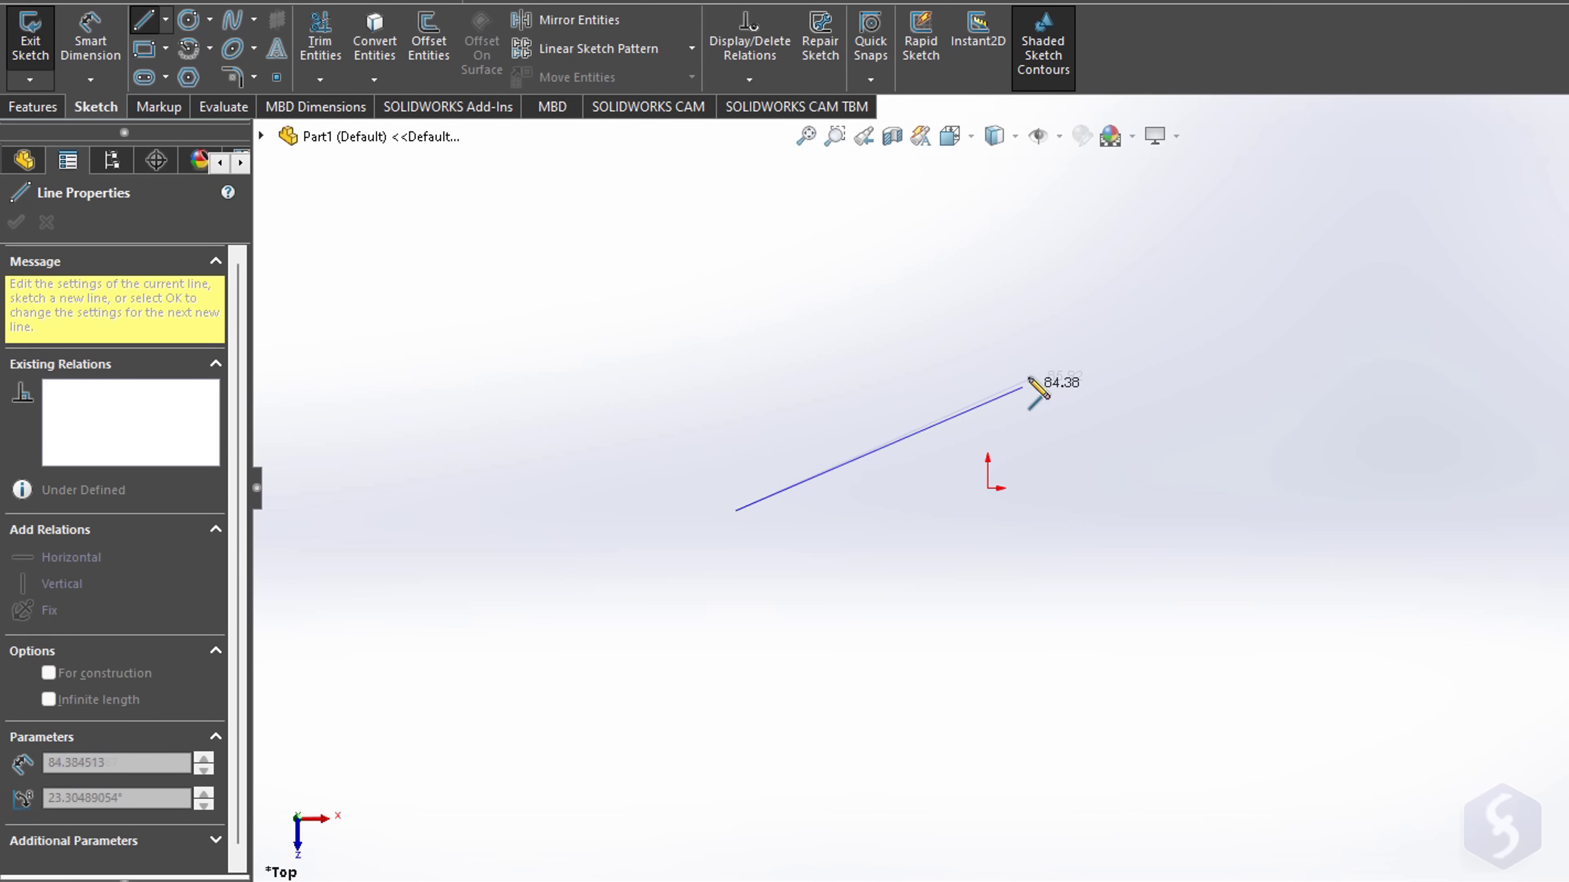
{"action": "left_click", "coordinate": [1018, 352]}
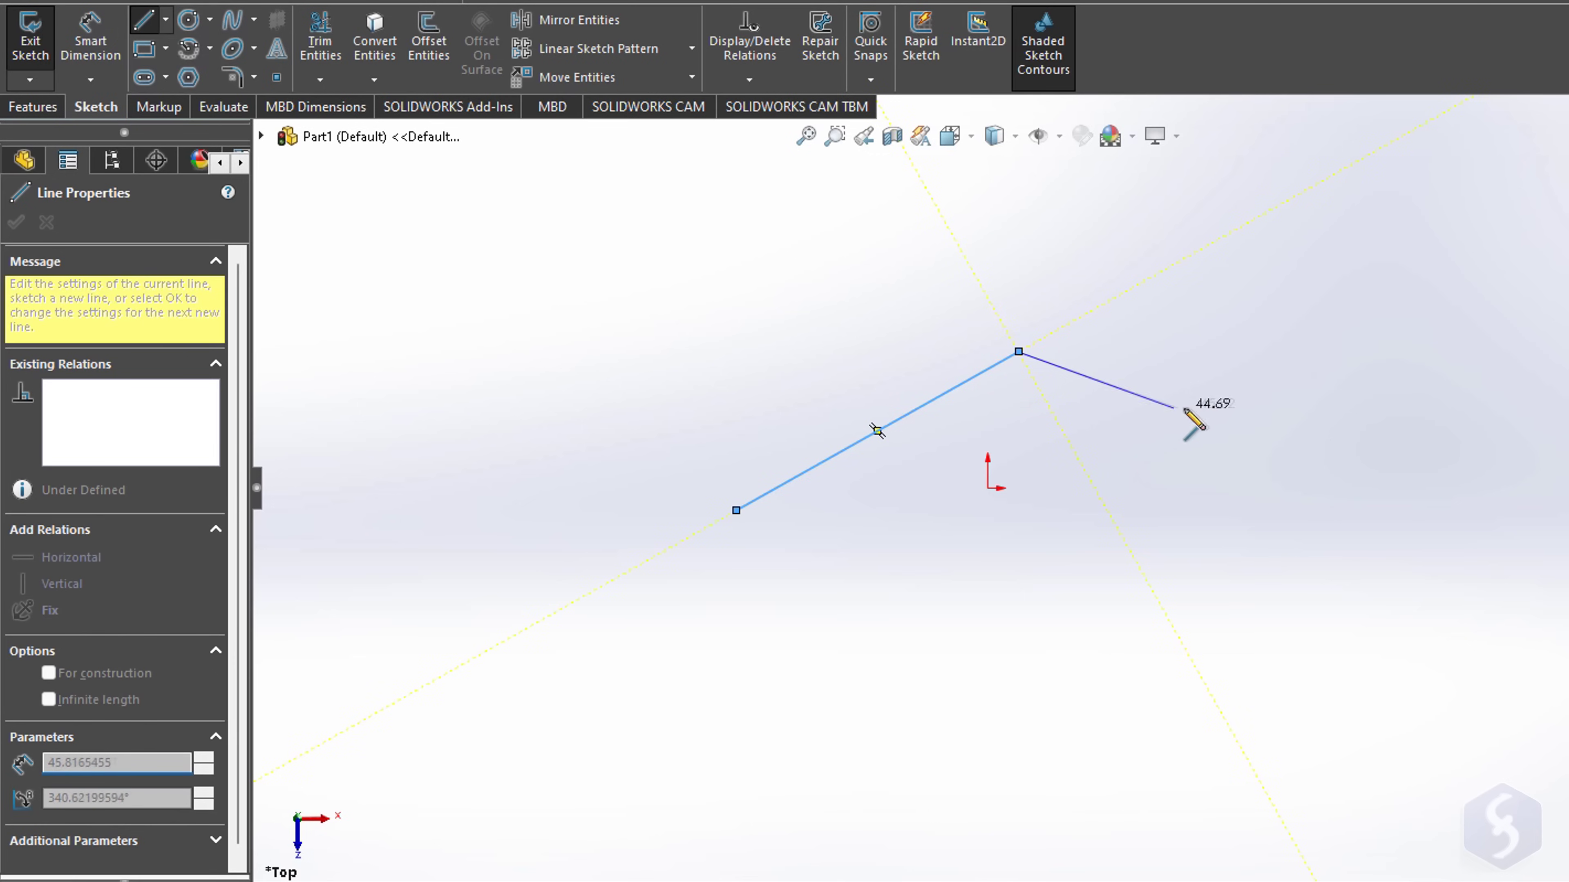
{"action": "left_click", "coordinate": [1231, 410]}
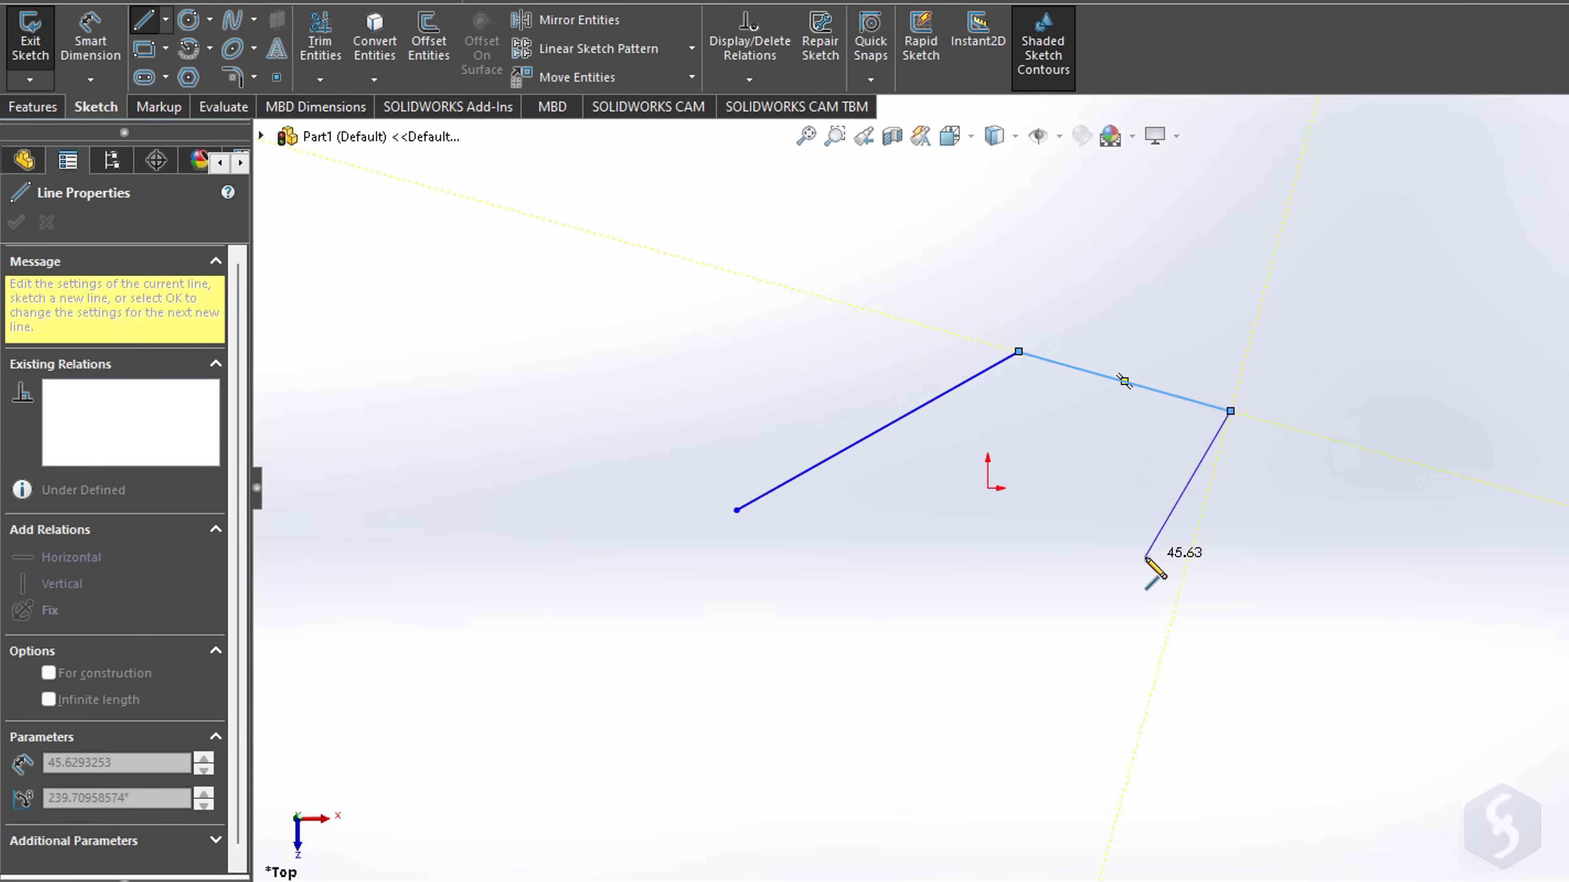
{"action": "key", "text": "Escape"}
{"action": "key", "text": "Escape"}
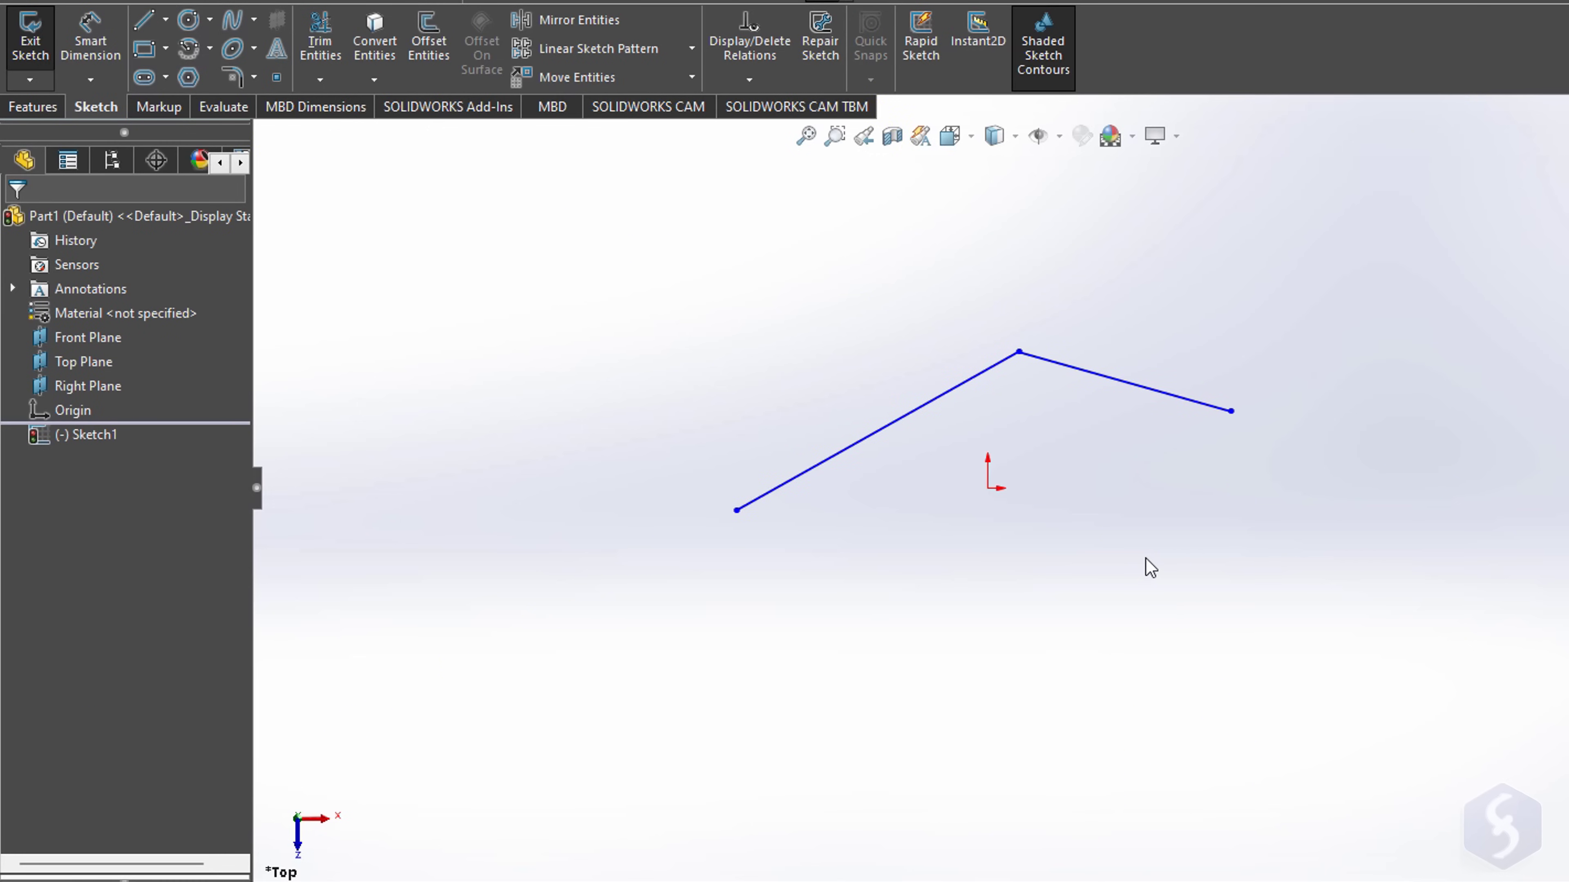
Step: Draw a trial line below the peak and cancel it
{"action": "key", "text": "l"}
{"action": "left_click", "coordinate": [1171, 490]}
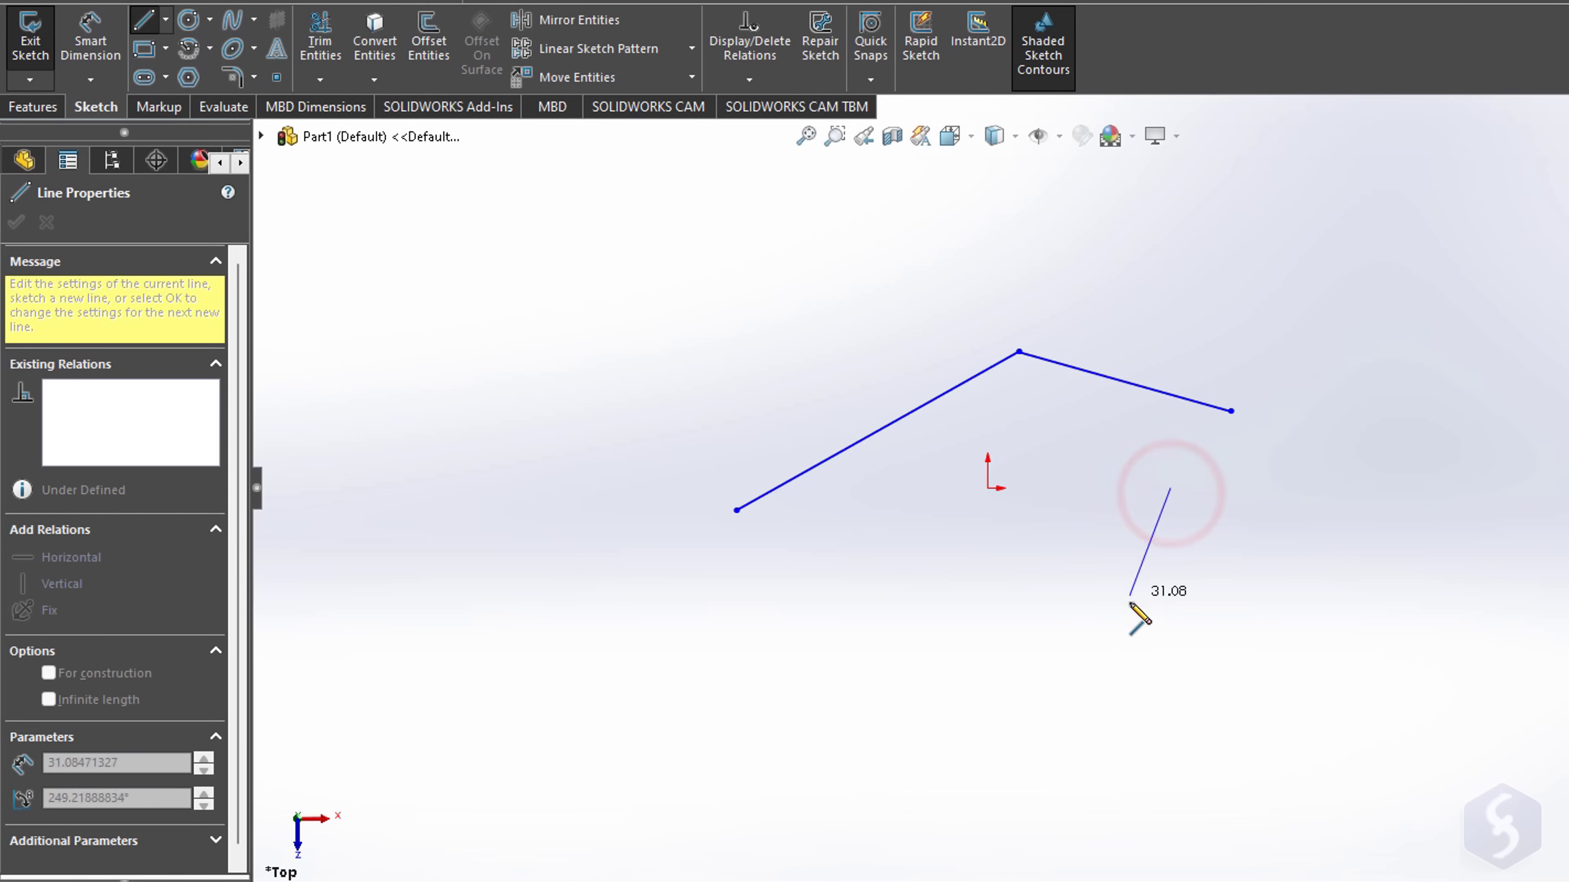
{"action": "left_click", "coordinate": [1130, 605]}
{"action": "left_click", "coordinate": [981, 555]}
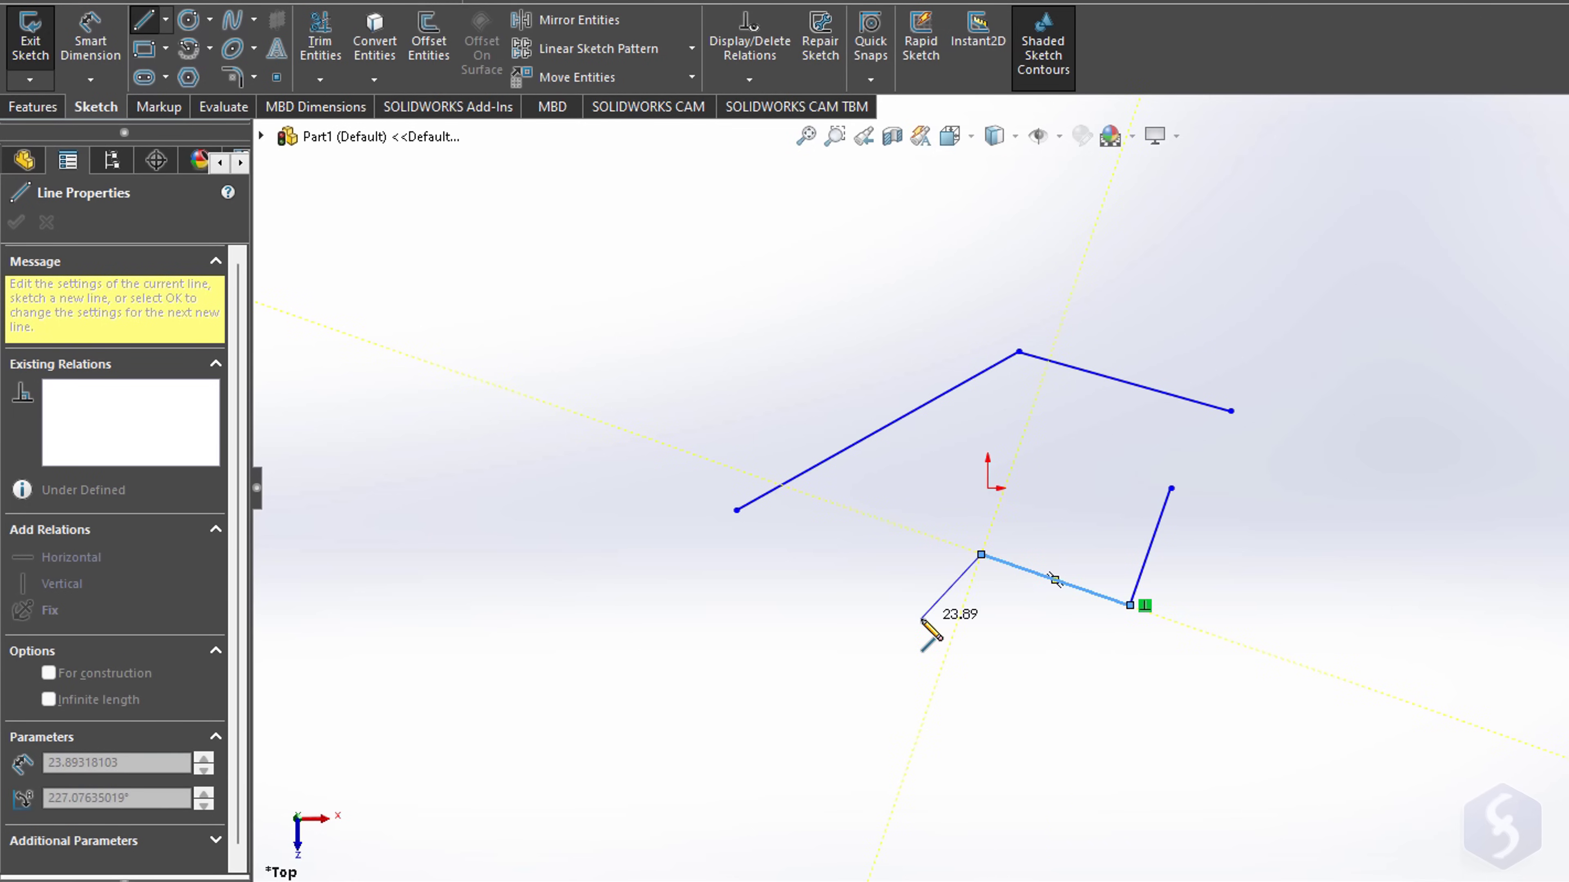
{"action": "key", "text": "Escape"}
{"action": "key", "text": "Escape"}
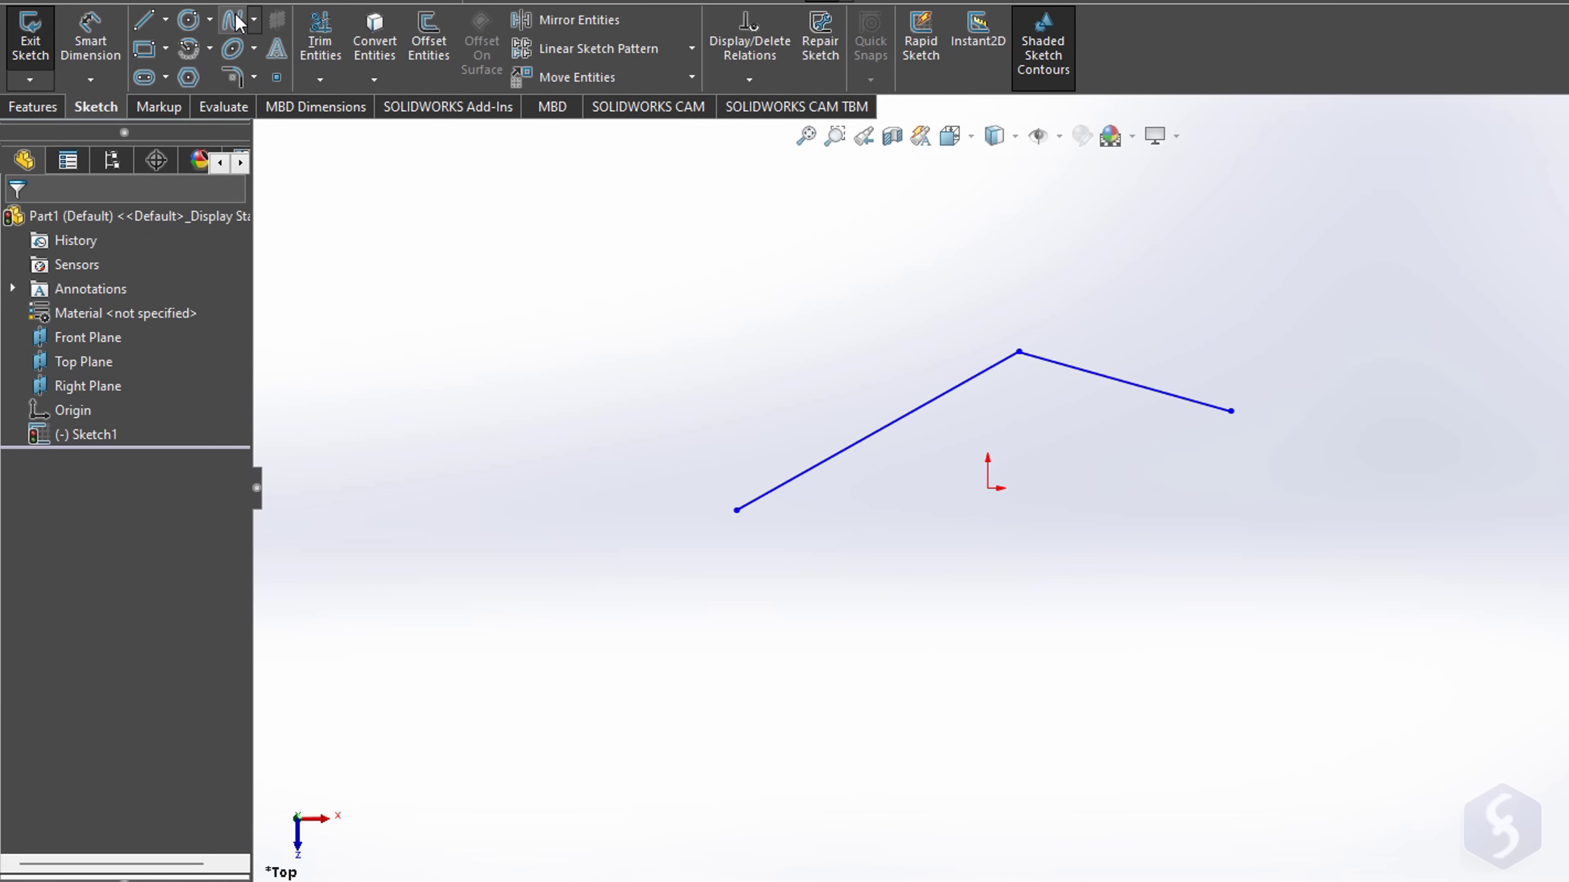
Step: Draw an S-shaped spline through four points
{"action": "left_click", "coordinate": [236, 17]}
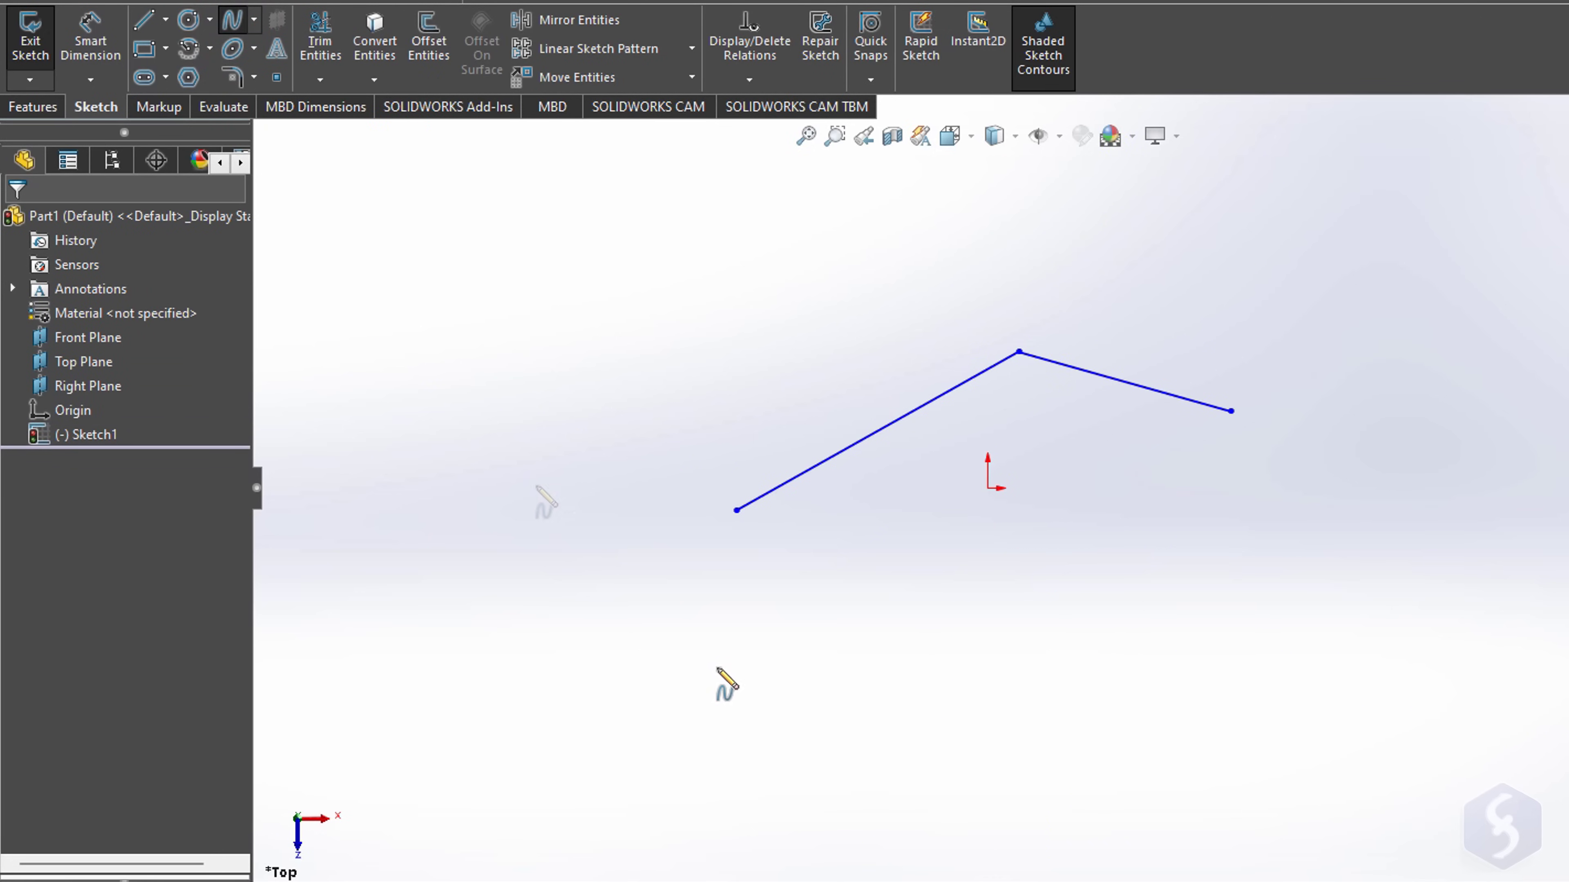
{"action": "left_click", "coordinate": [691, 650]}
{"action": "left_click", "coordinate": [932, 658]}
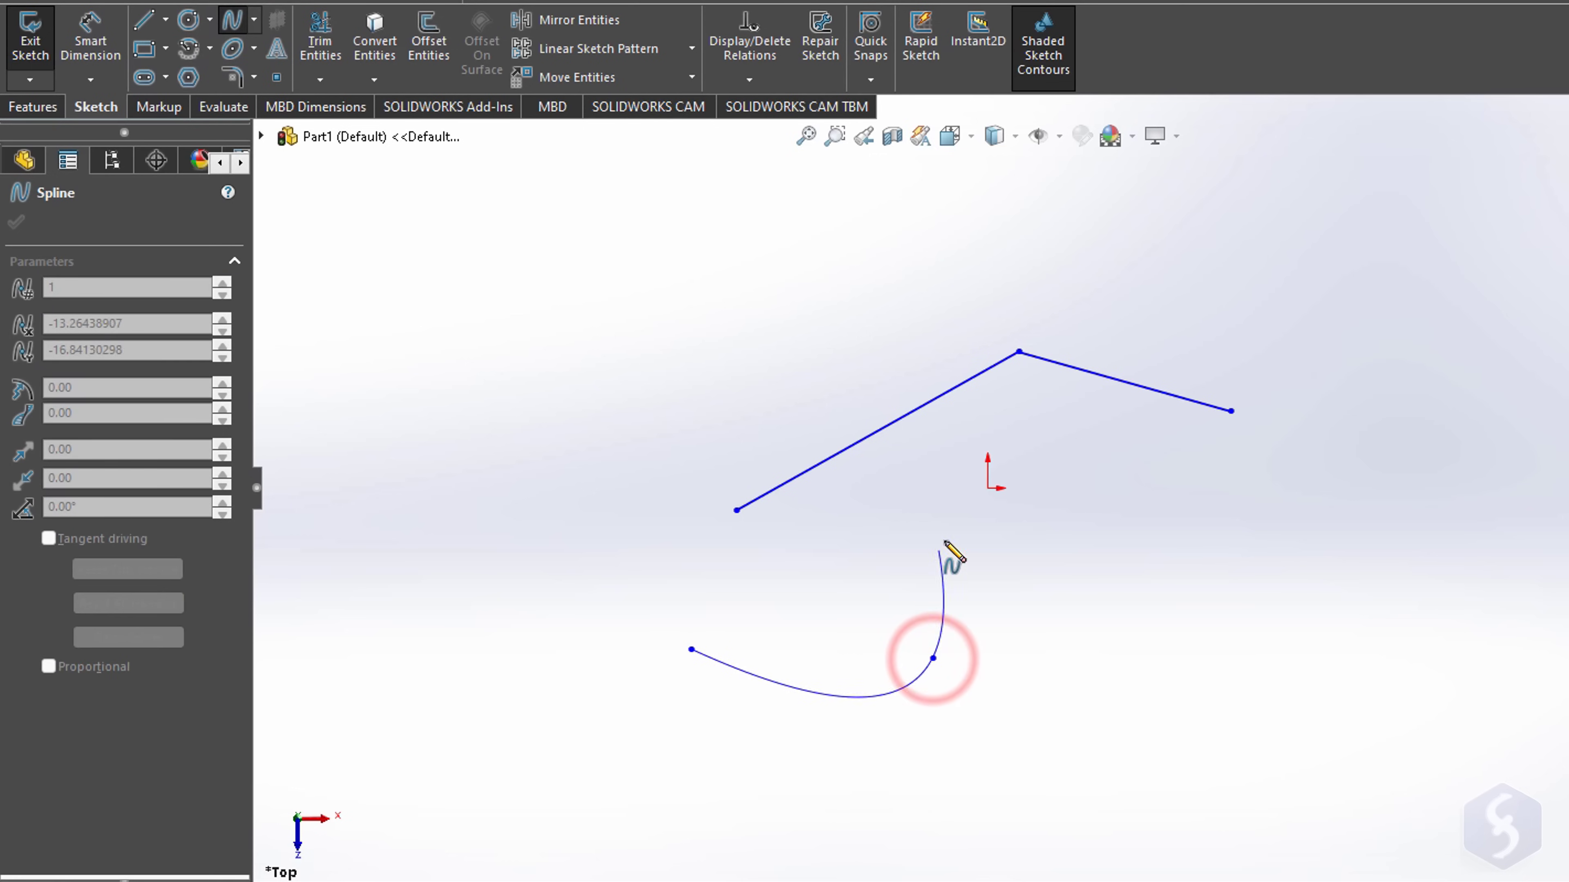
{"action": "left_click", "coordinate": [956, 530]}
{"action": "double_click", "coordinate": [1201, 532]}
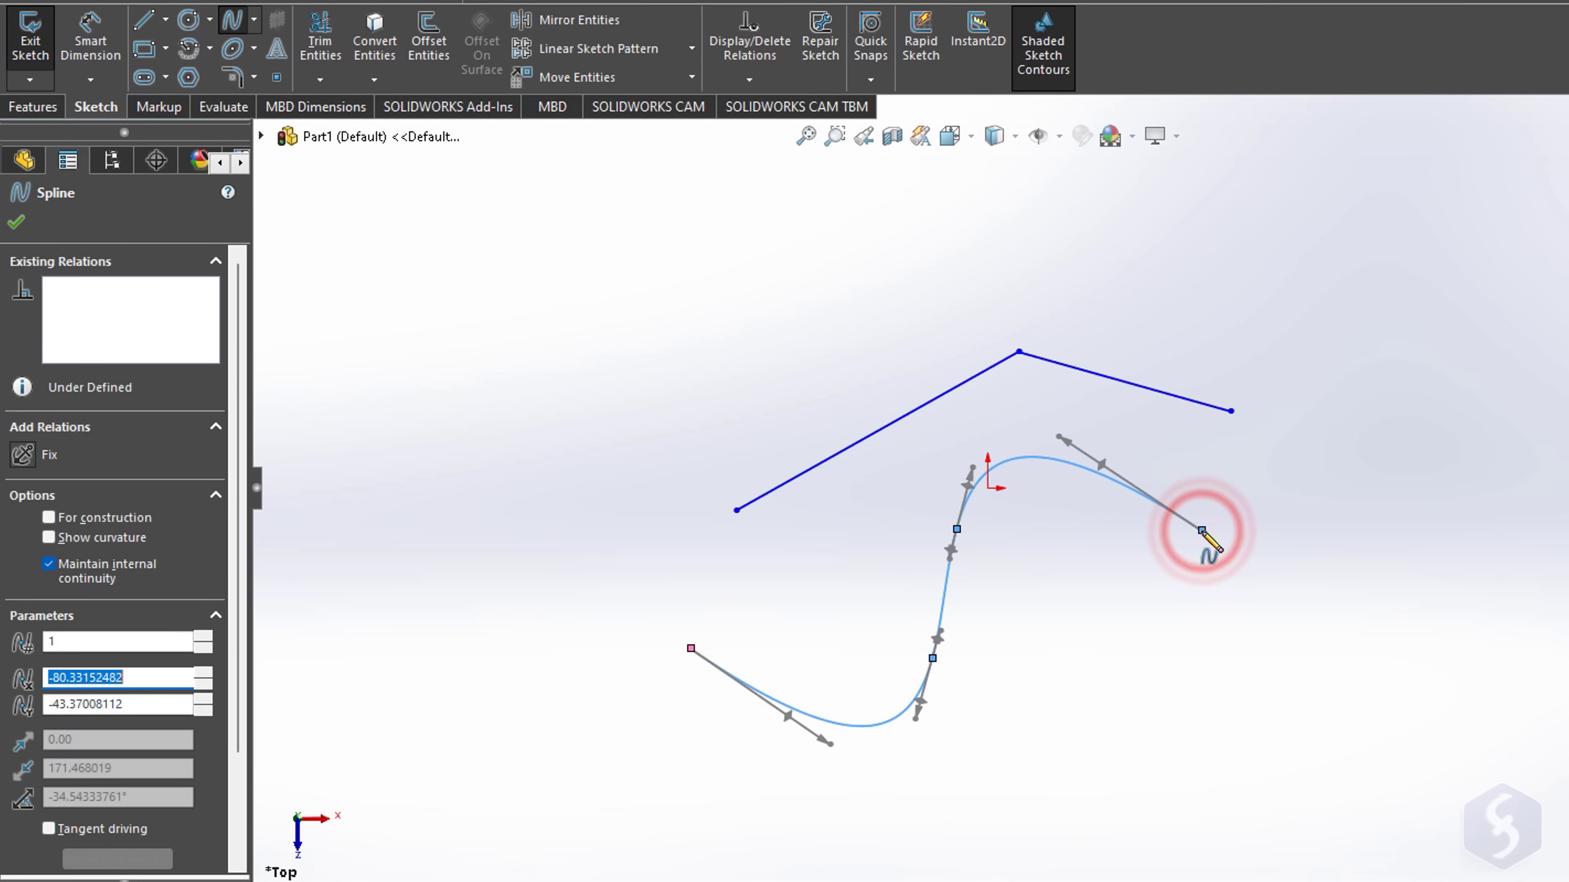
{"action": "key", "text": "Escape"}
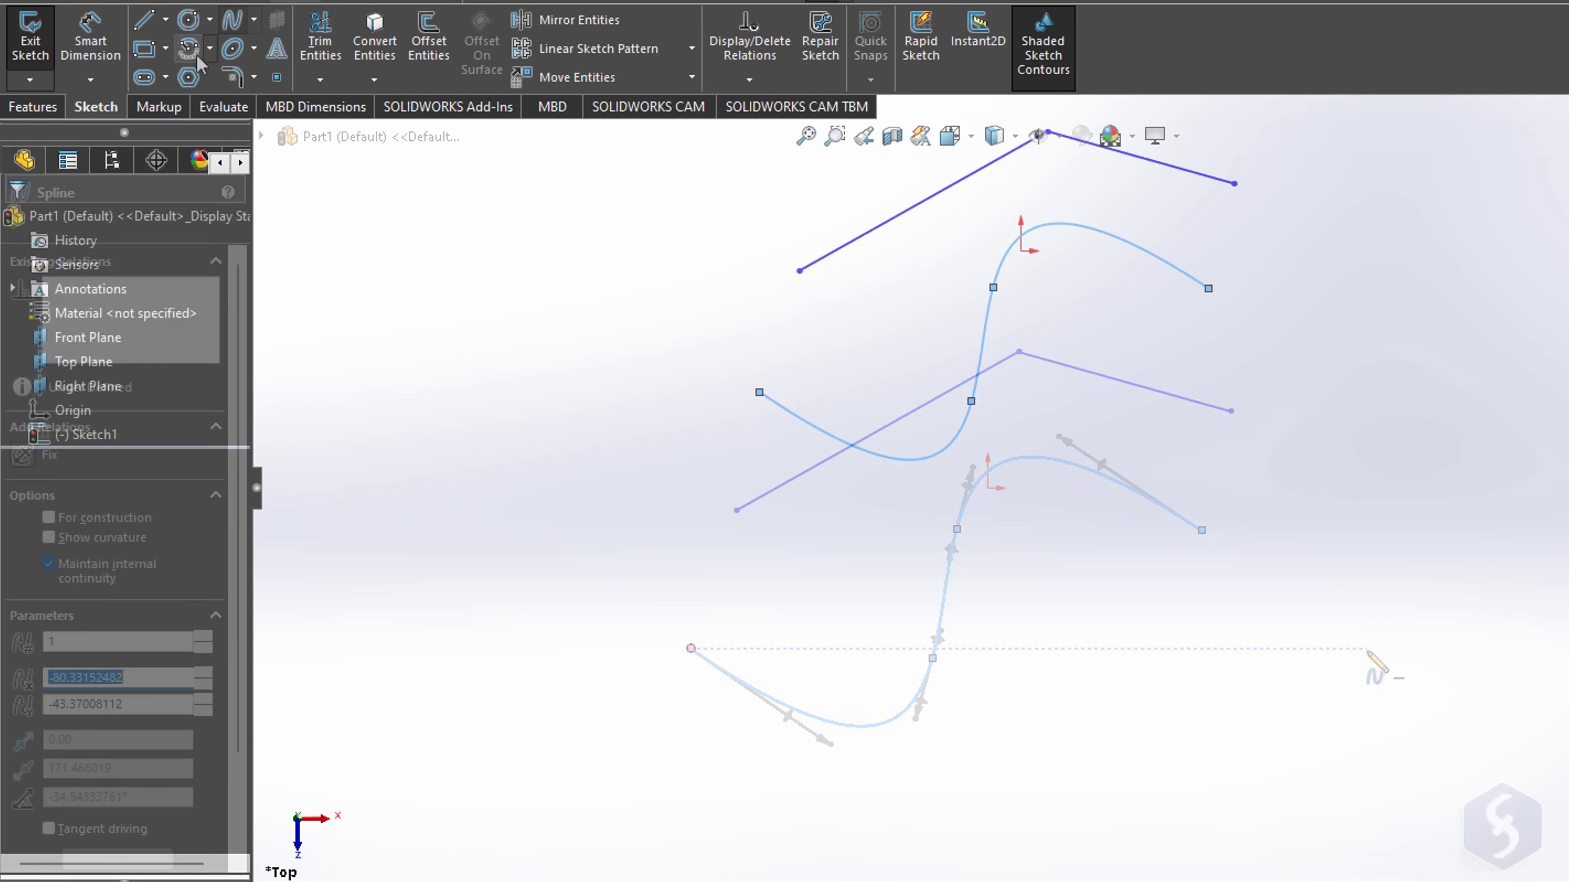
Step: Add a centerpoint arc above the spline
{"action": "left_click", "coordinate": [189, 53]}
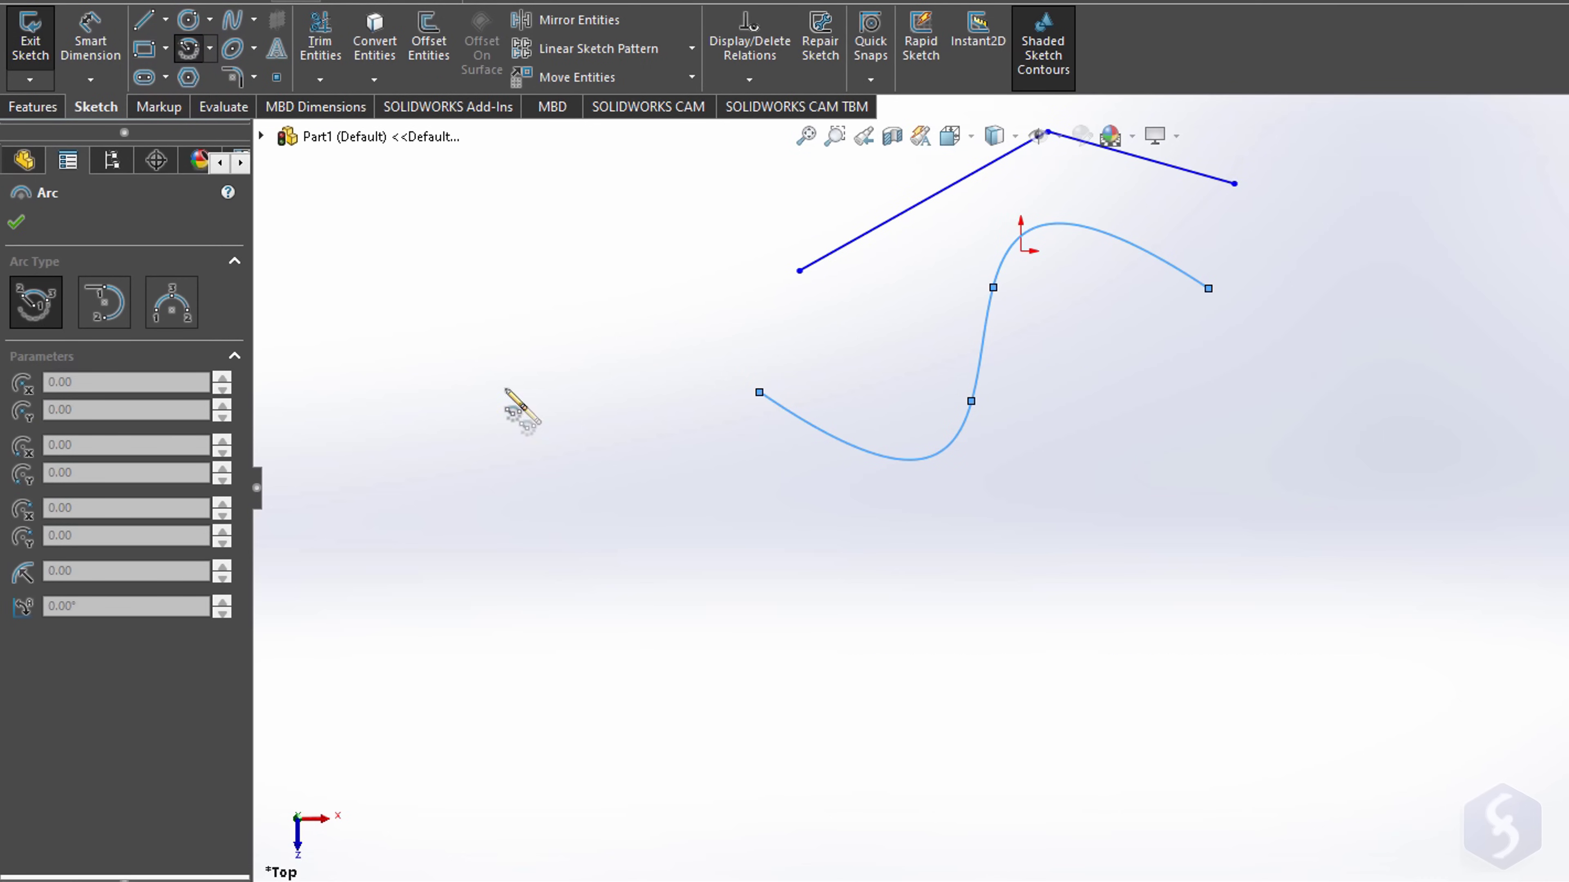
{"action": "left_click", "coordinate": [777, 632]}
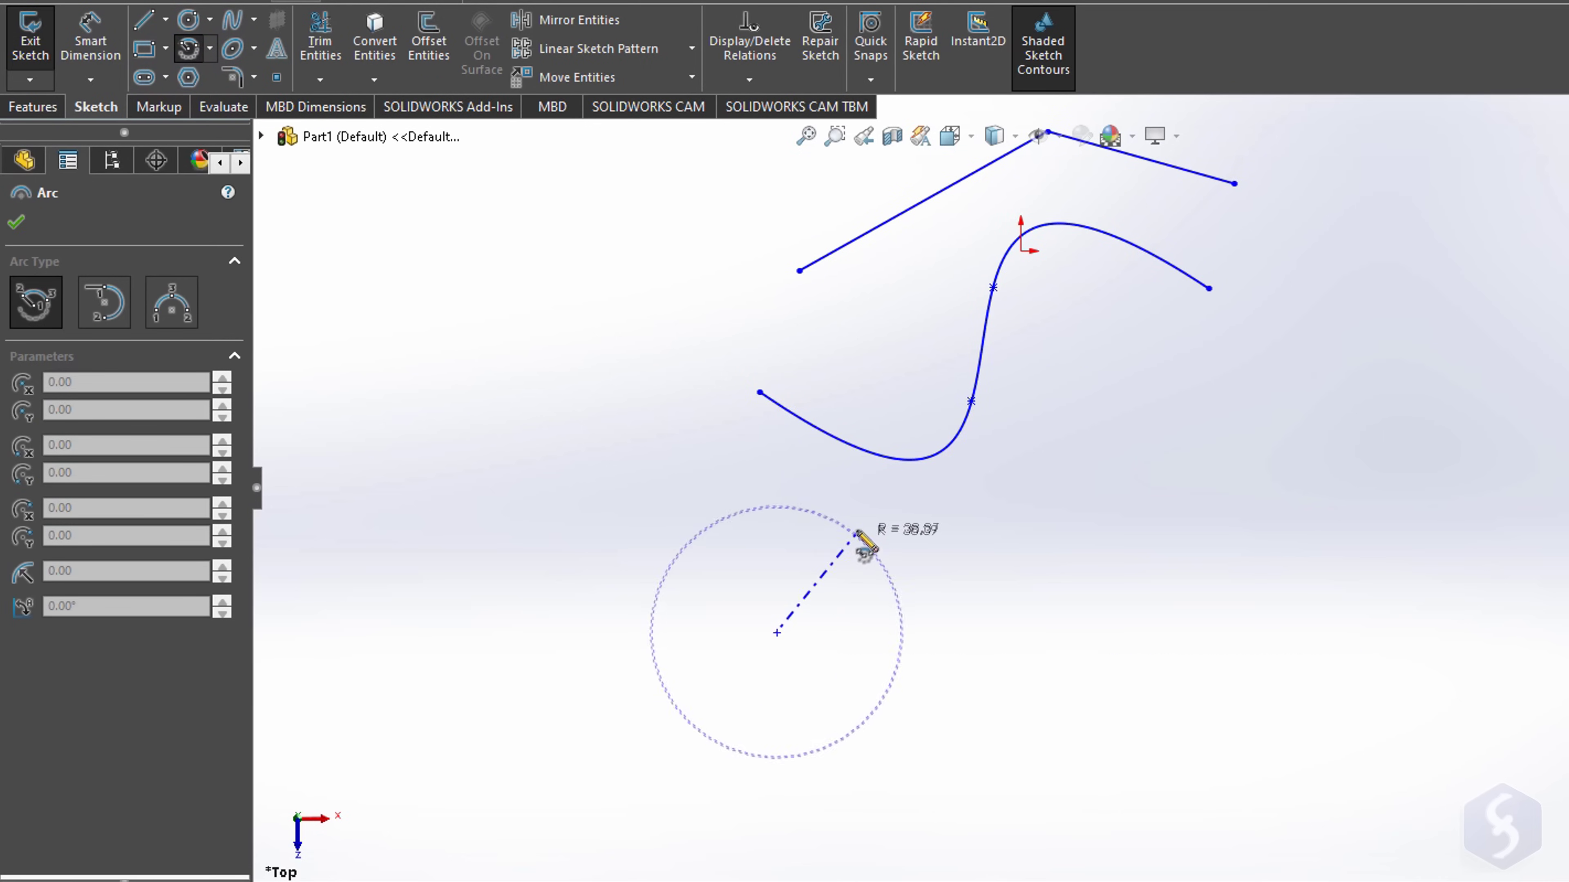
{"action": "left_click", "coordinate": [857, 524]}
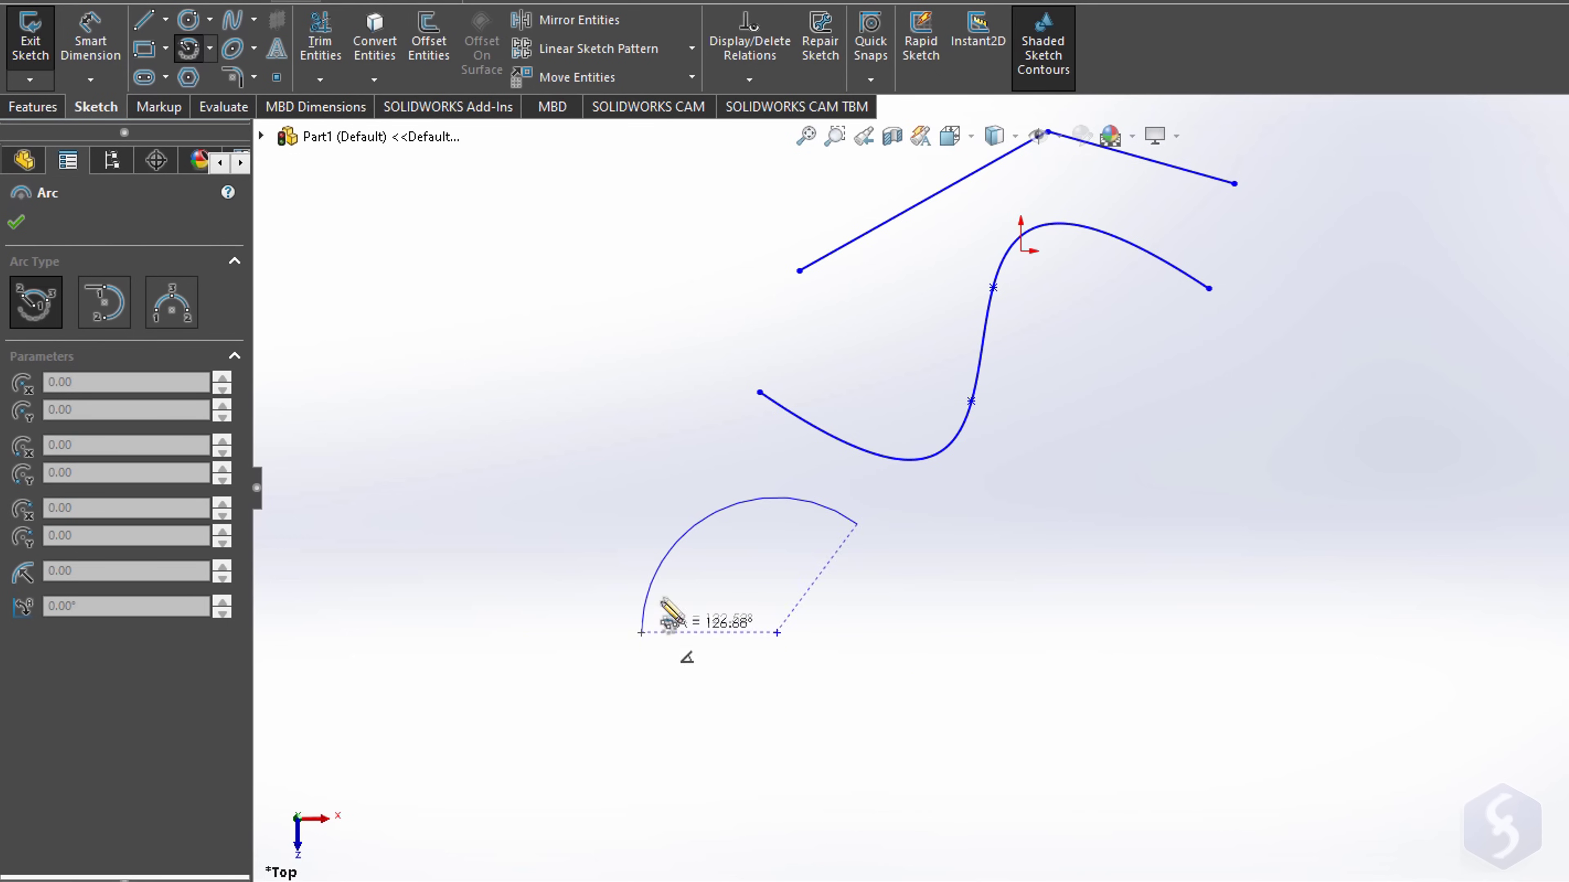
{"action": "left_click", "coordinate": [724, 508]}
{"action": "key", "text": "Escape"}
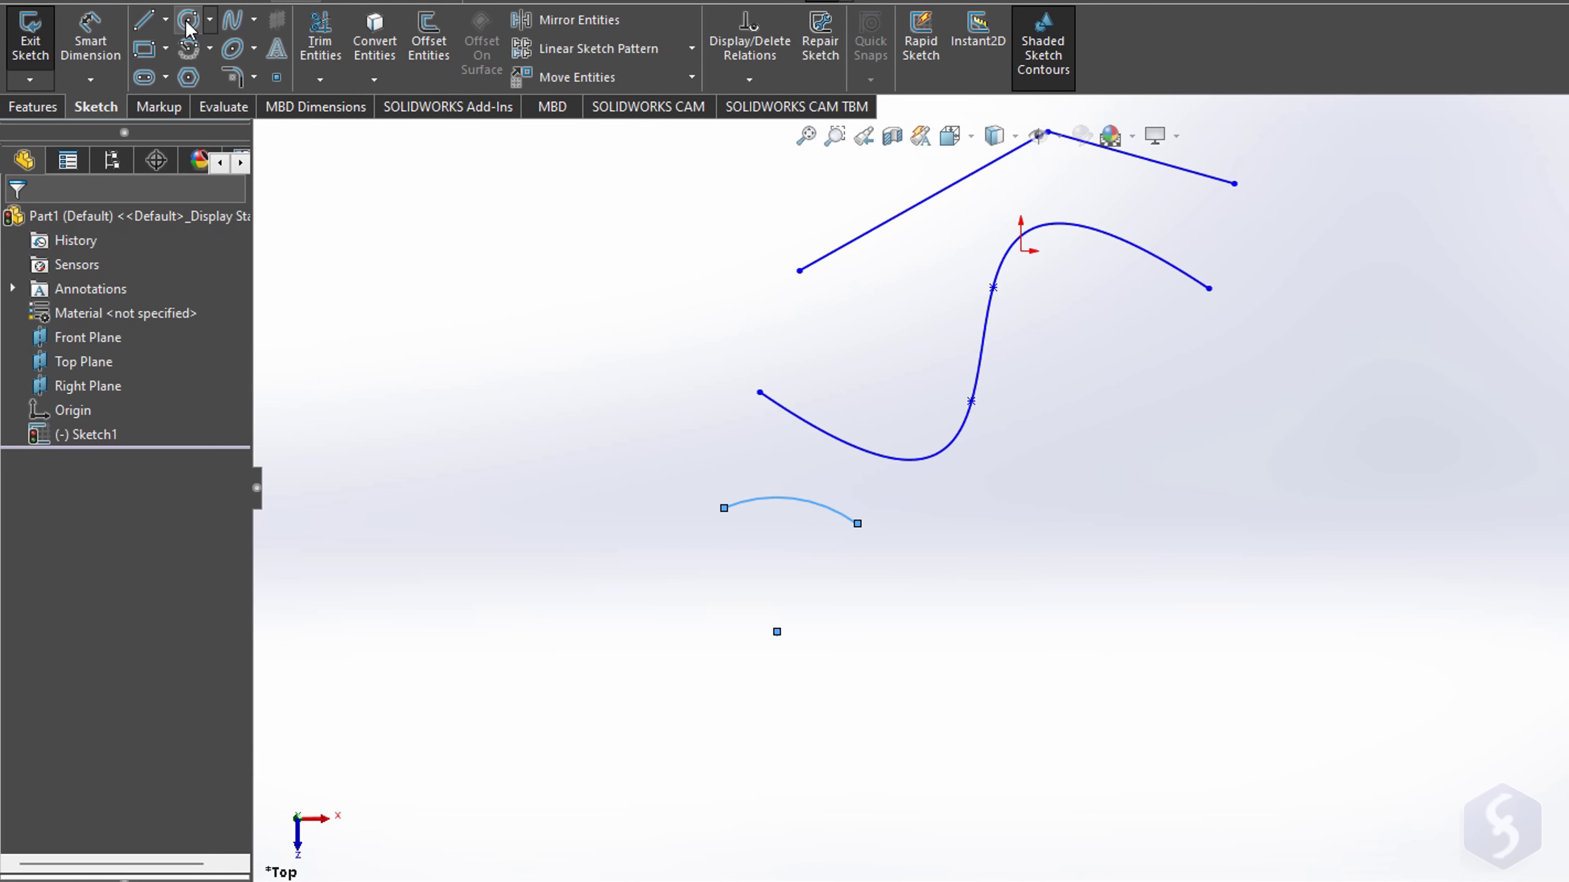
Step: Add a circle and an ellipse to the right of the arc
{"action": "left_click", "coordinate": [188, 25]}
{"action": "left_click", "coordinate": [1021, 550]}
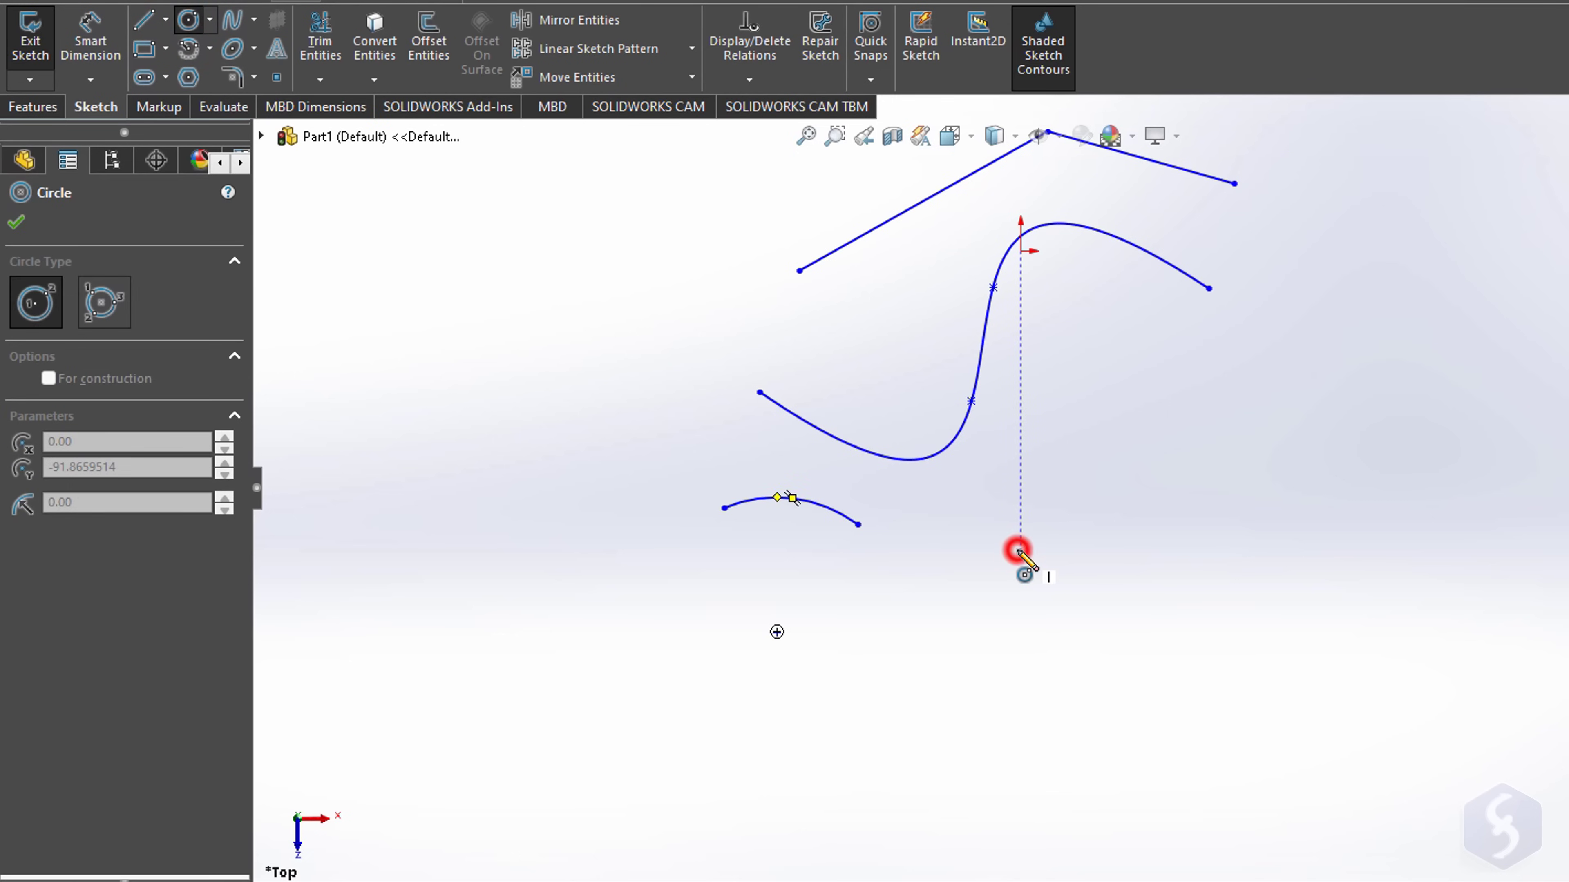
{"action": "left_click", "coordinate": [1082, 488]}
{"action": "key", "text": "Escape"}
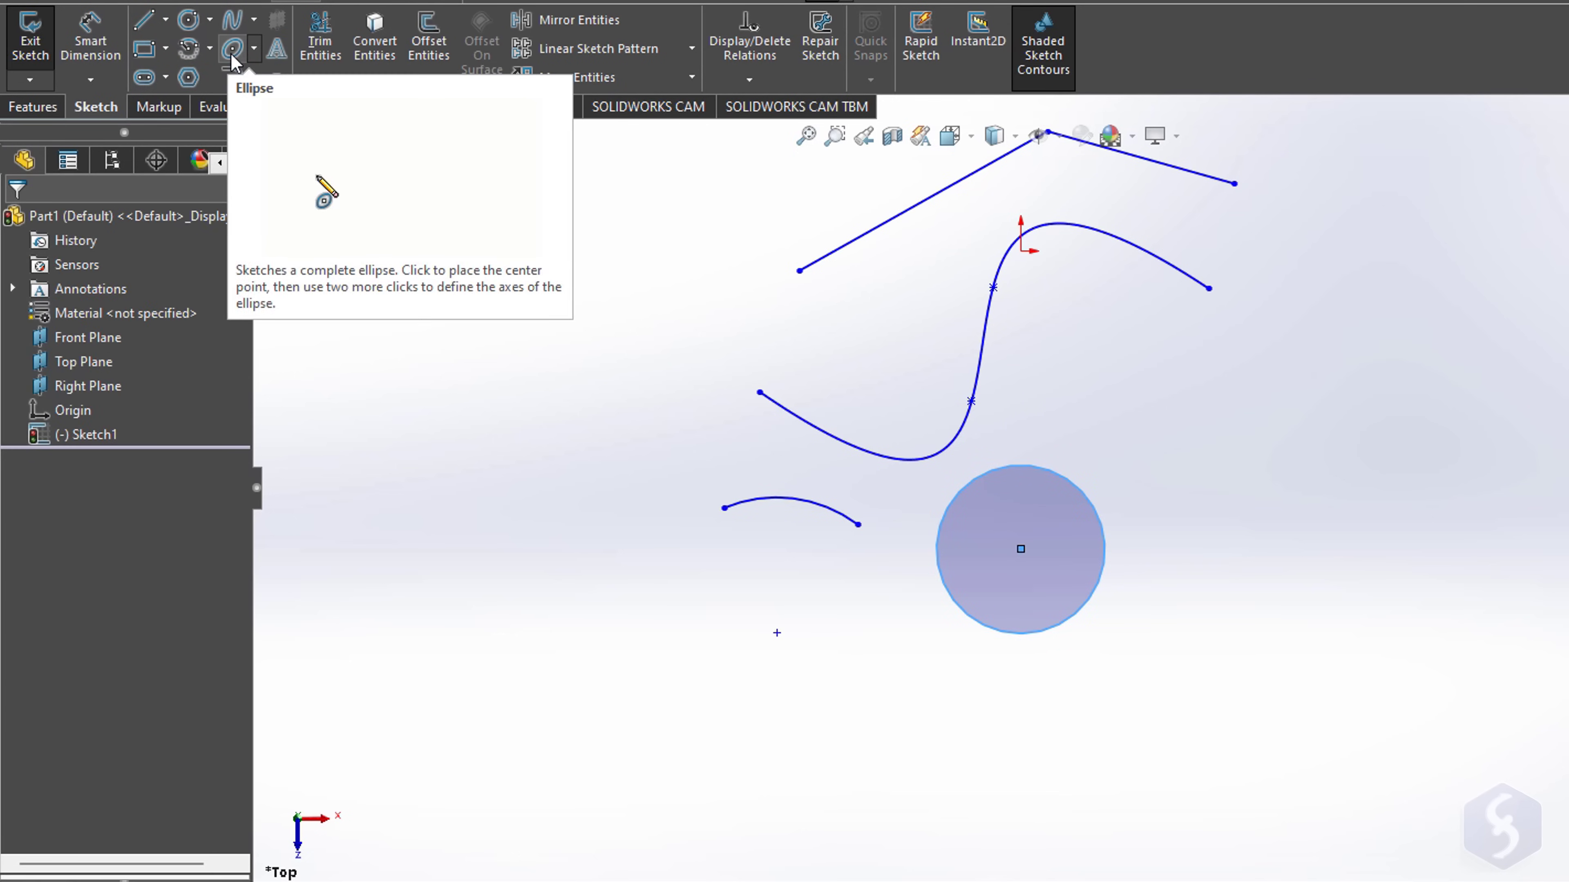
{"action": "left_click", "coordinate": [233, 50]}
{"action": "left_click", "coordinate": [1252, 550]}
{"action": "left_click", "coordinate": [1350, 550]}
{"action": "left_click", "coordinate": [1339, 598]}
{"action": "key", "text": "Escape"}
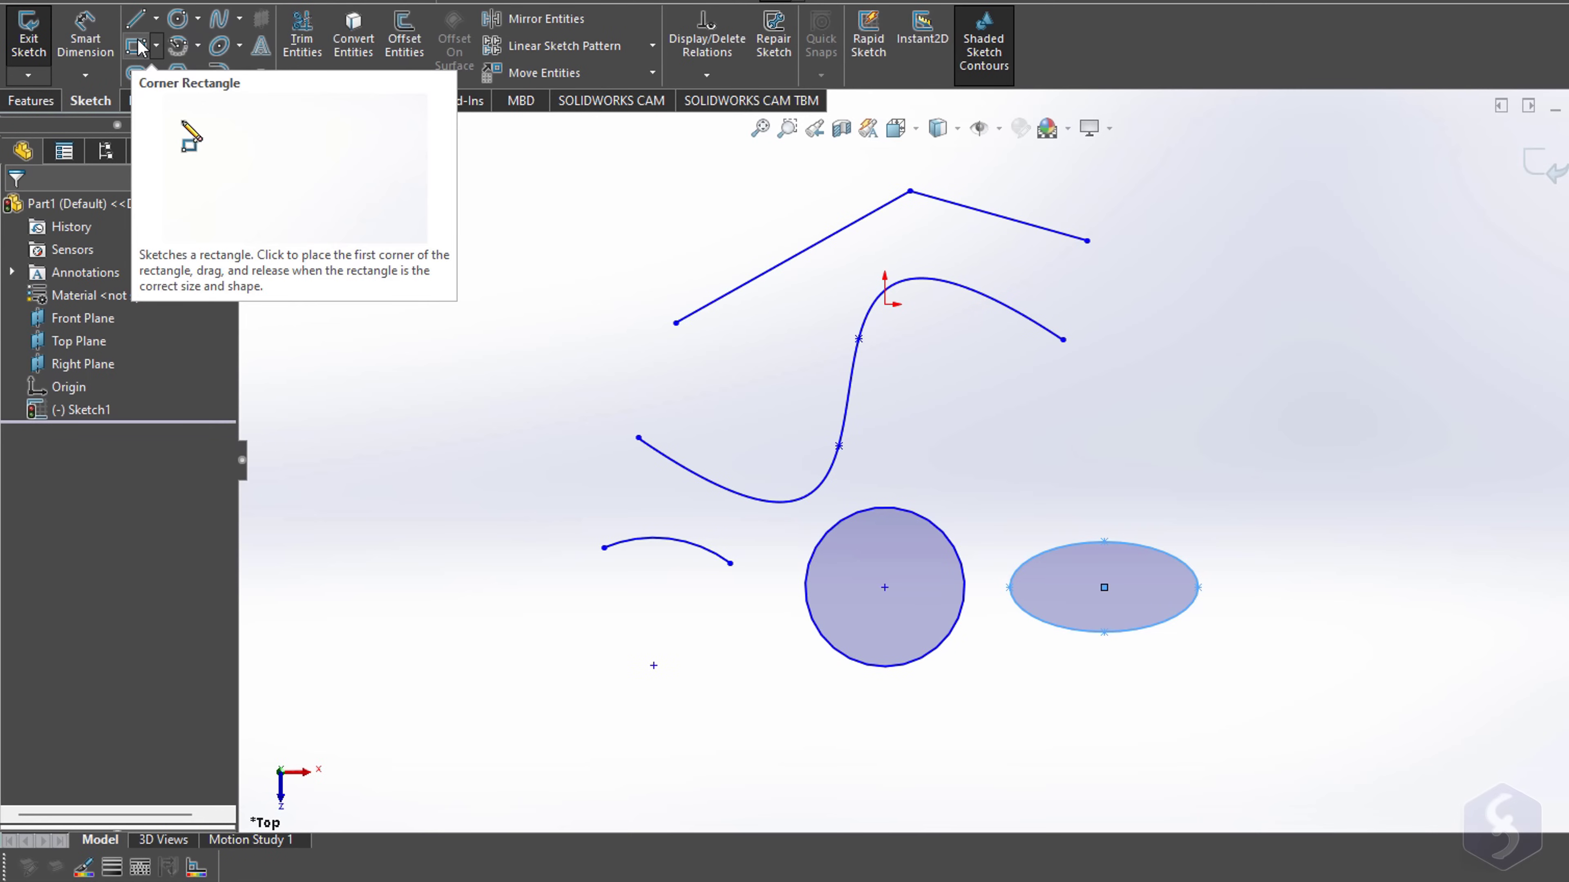
Step: Draw a corner rectangle at the upper right and a hexagon below it
{"action": "left_click", "coordinate": [144, 48]}
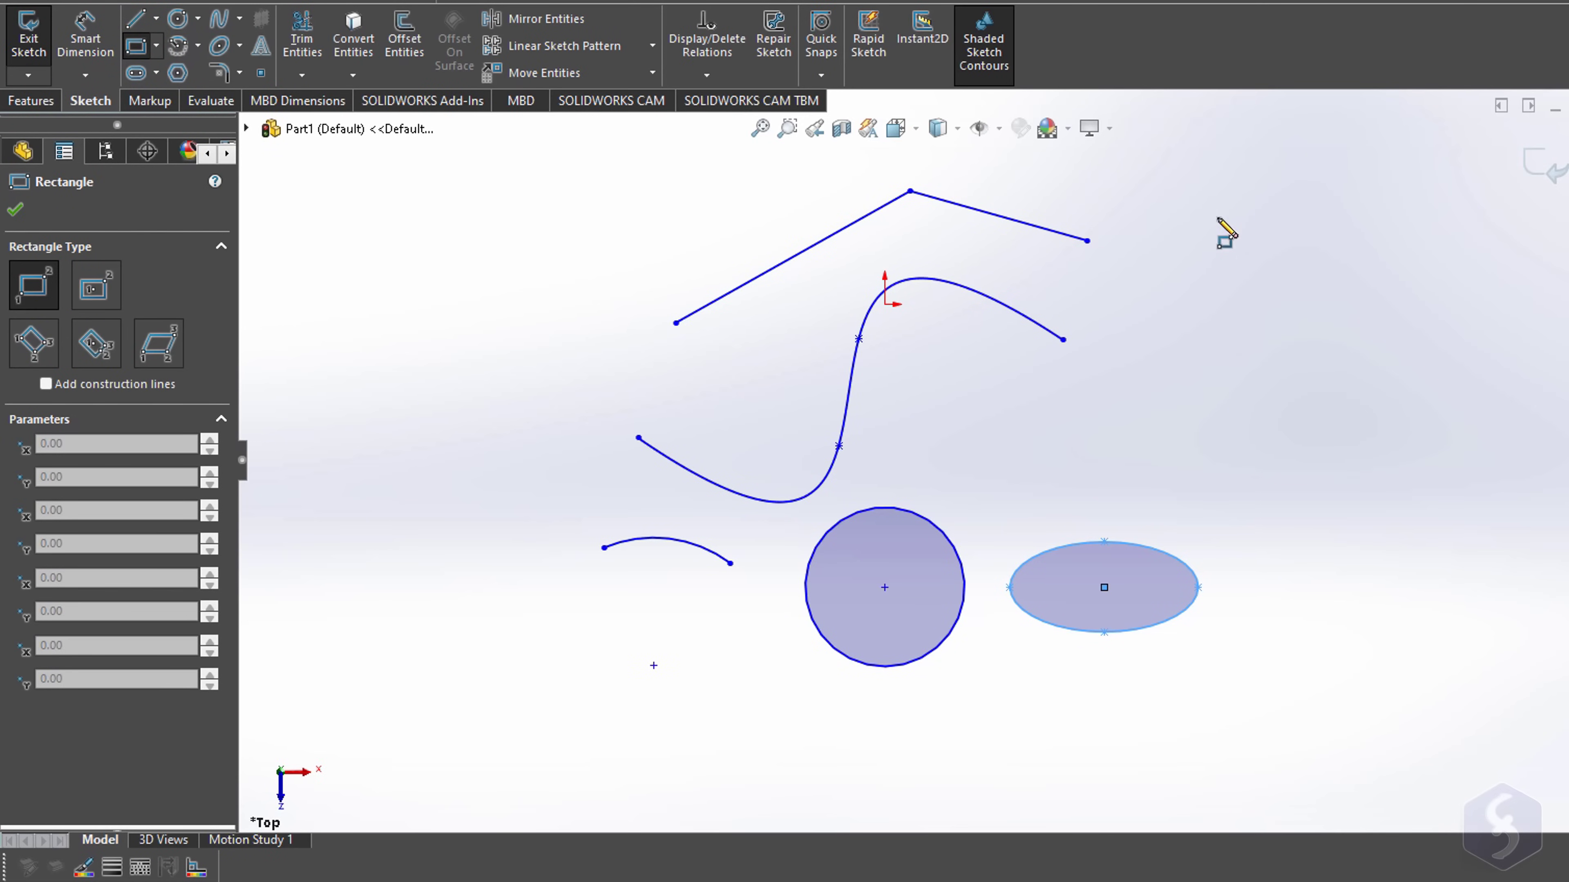
{"action": "left_click", "coordinate": [1163, 241]}
{"action": "left_click", "coordinate": [1394, 353]}
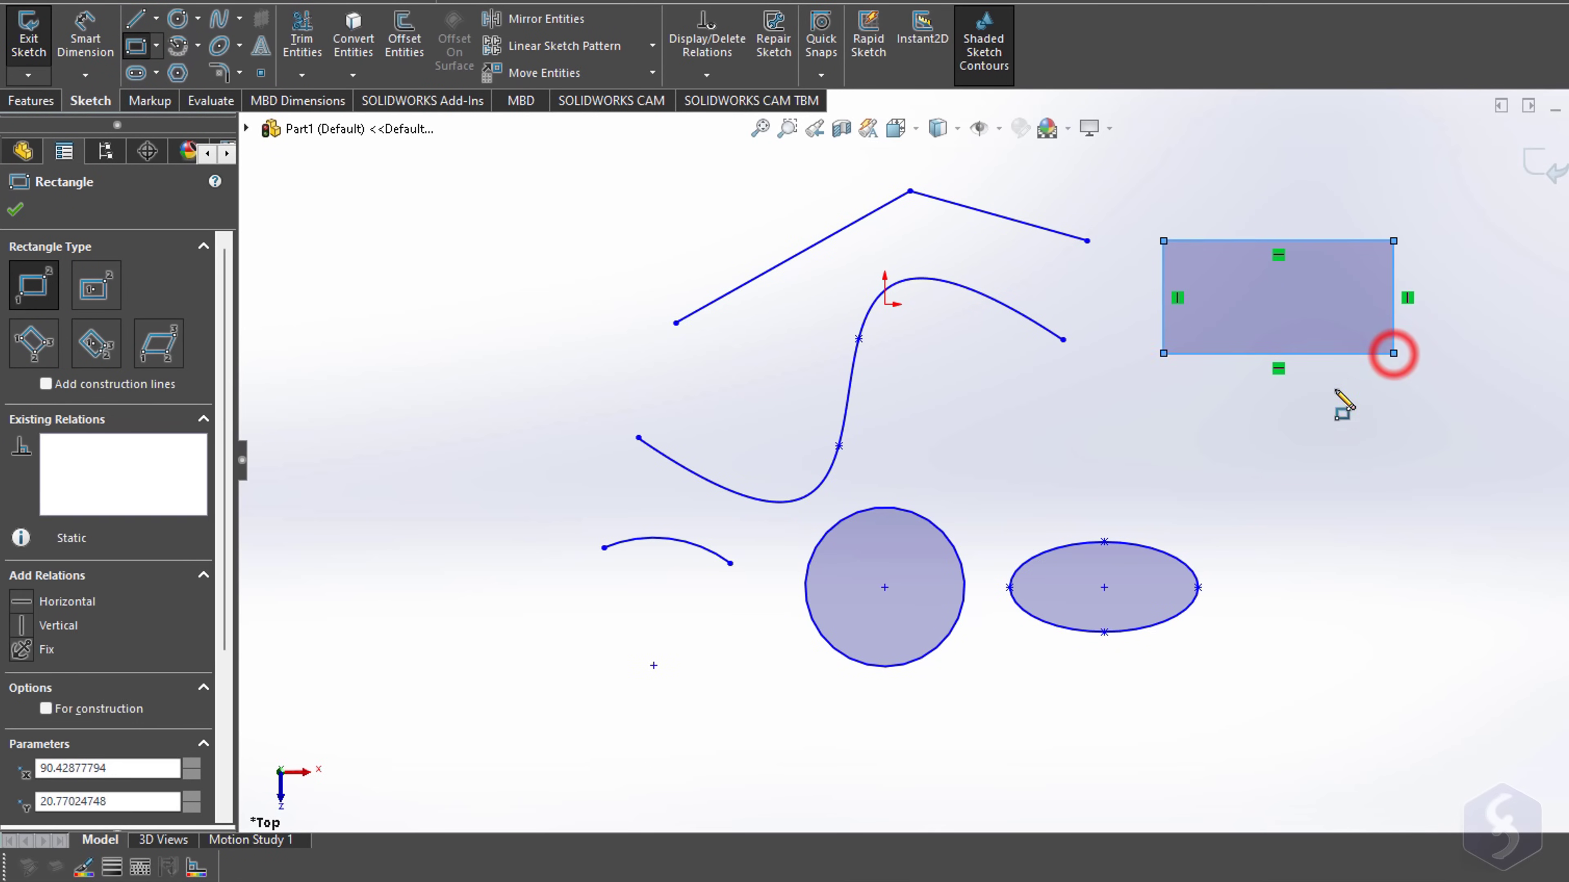
{"action": "left_click", "coordinate": [178, 72]}
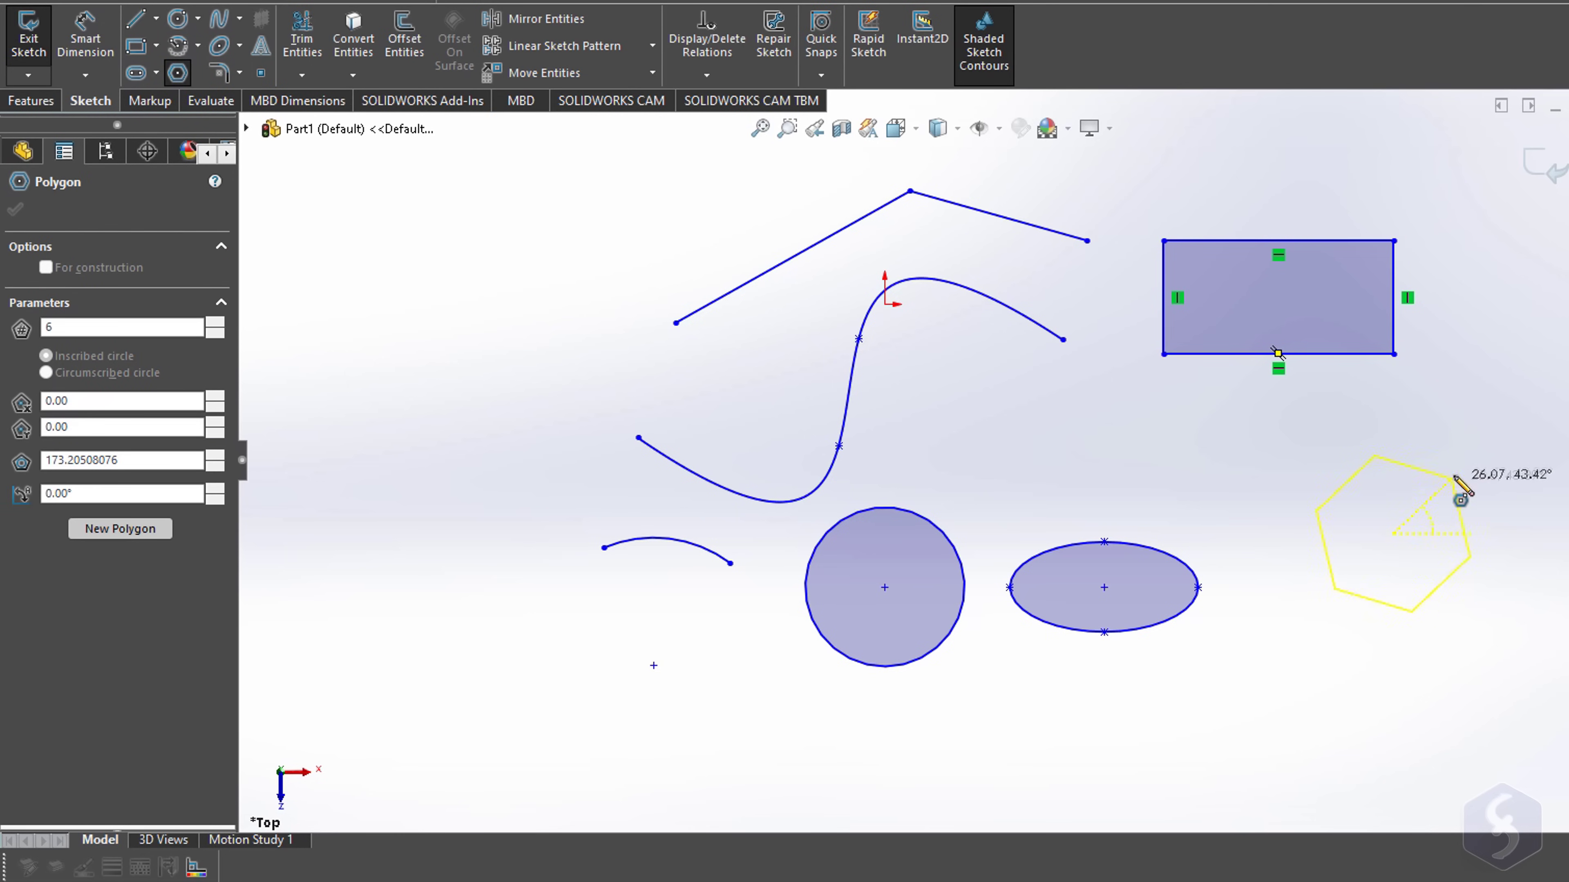
{"action": "left_click", "coordinate": [1458, 466]}
{"action": "key", "text": "Escape"}
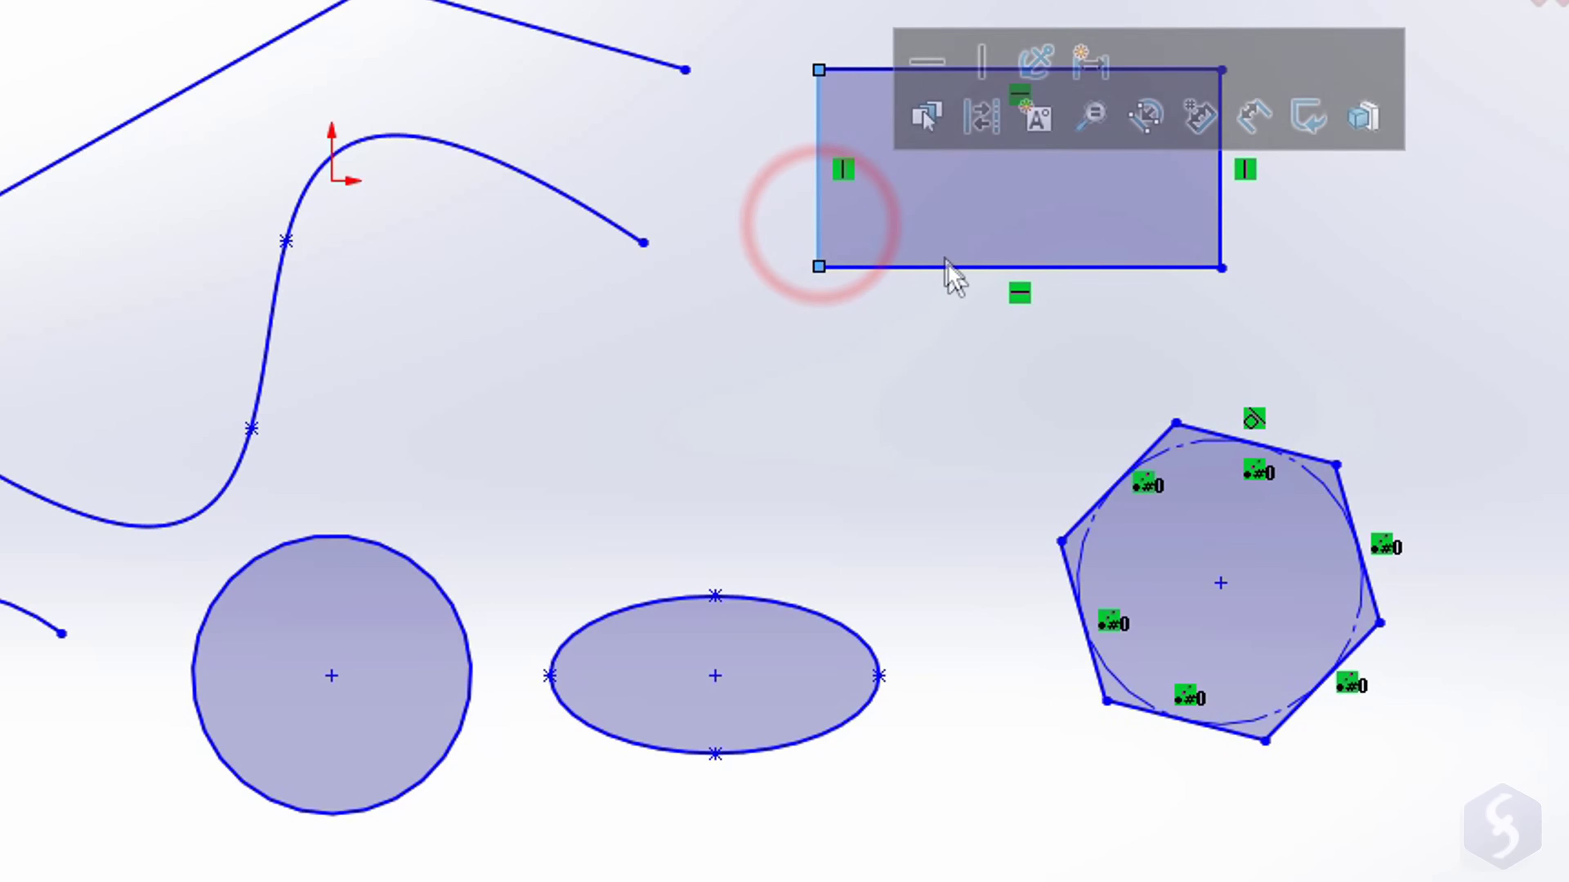
Step: Select the rectangle's and hexagon's edges to inspect their relations
{"action": "left_click", "coordinate": [960, 268]}
{"action": "left_click", "coordinate": [1221, 210]}
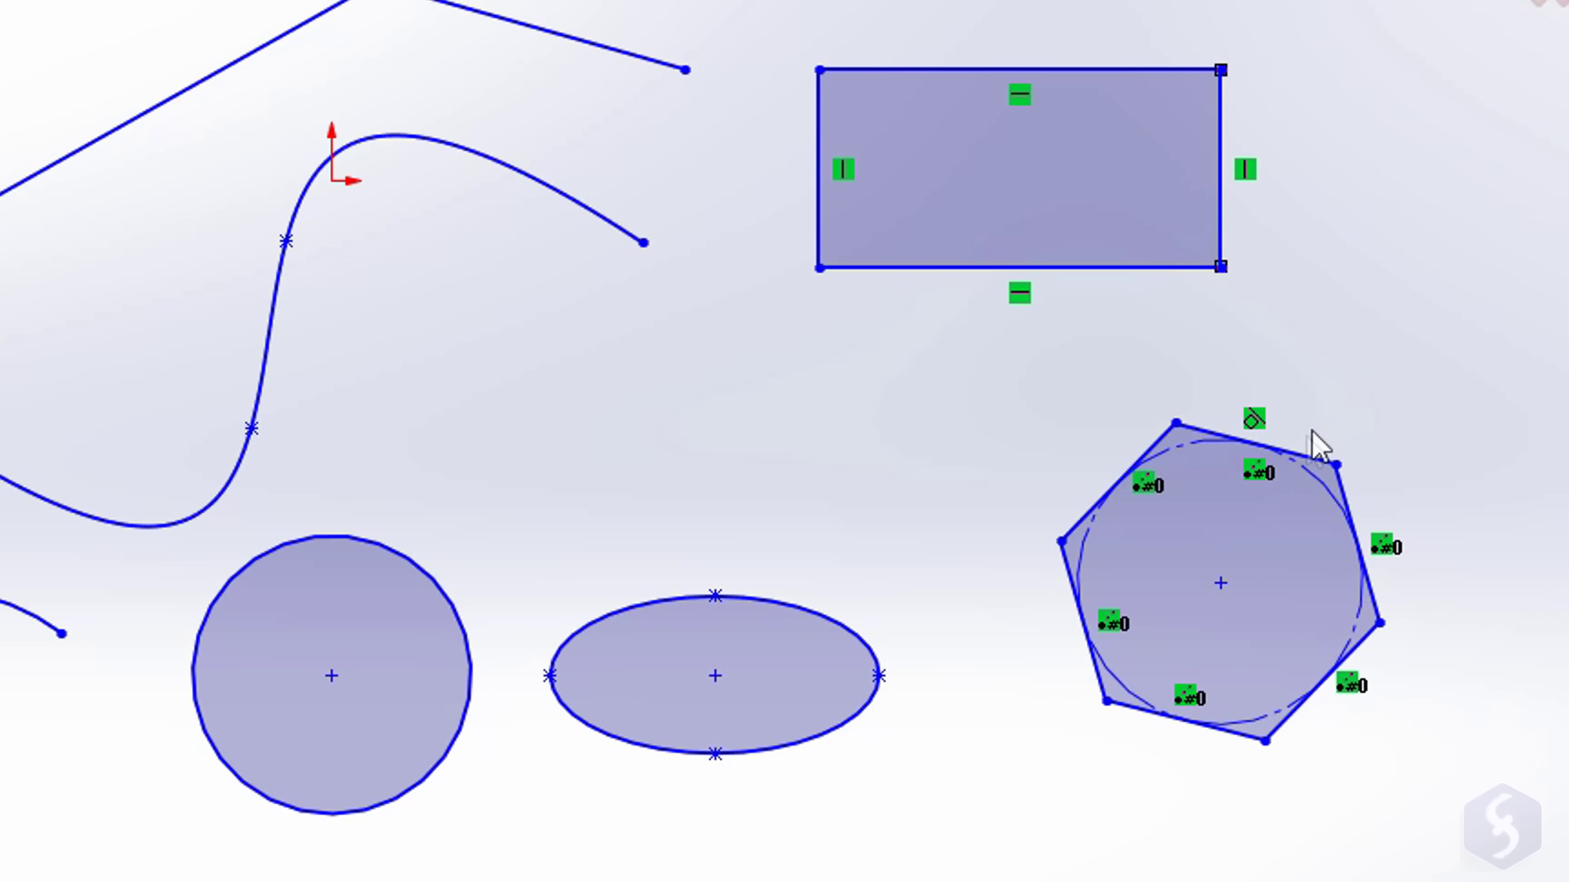
{"action": "left_click", "coordinate": [1297, 455]}
{"action": "left_click", "coordinate": [1350, 514]}
{"action": "left_click", "coordinate": [1362, 644]}
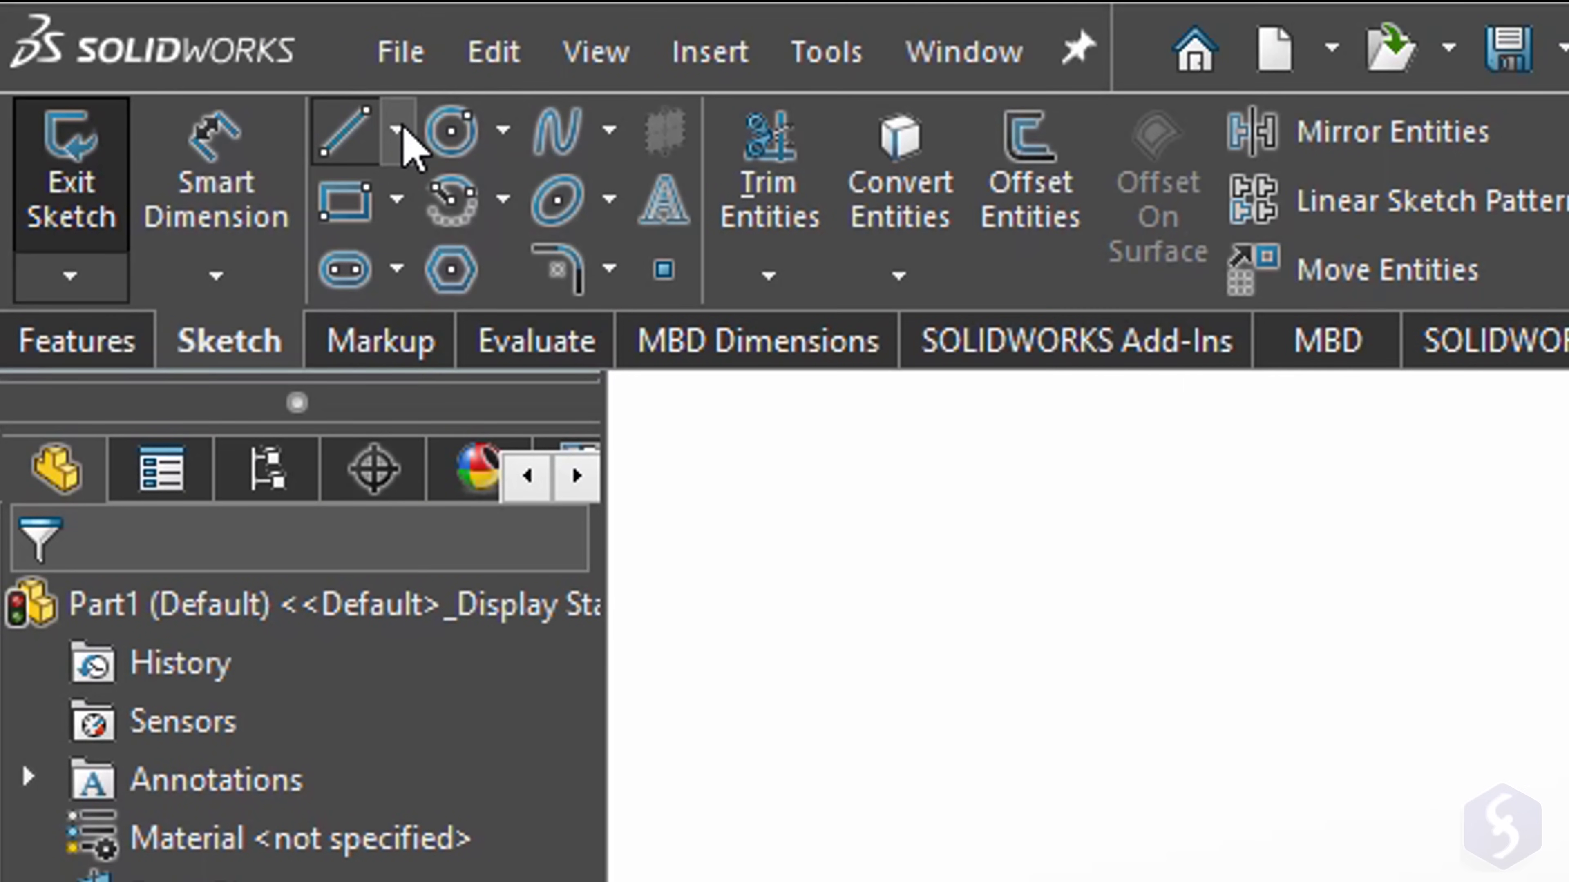
Step: Browse the line, circle, spline and arc flyouts and the centerpoint, tangent and 3-point arc types
{"action": "left_click", "coordinate": [396, 132]}
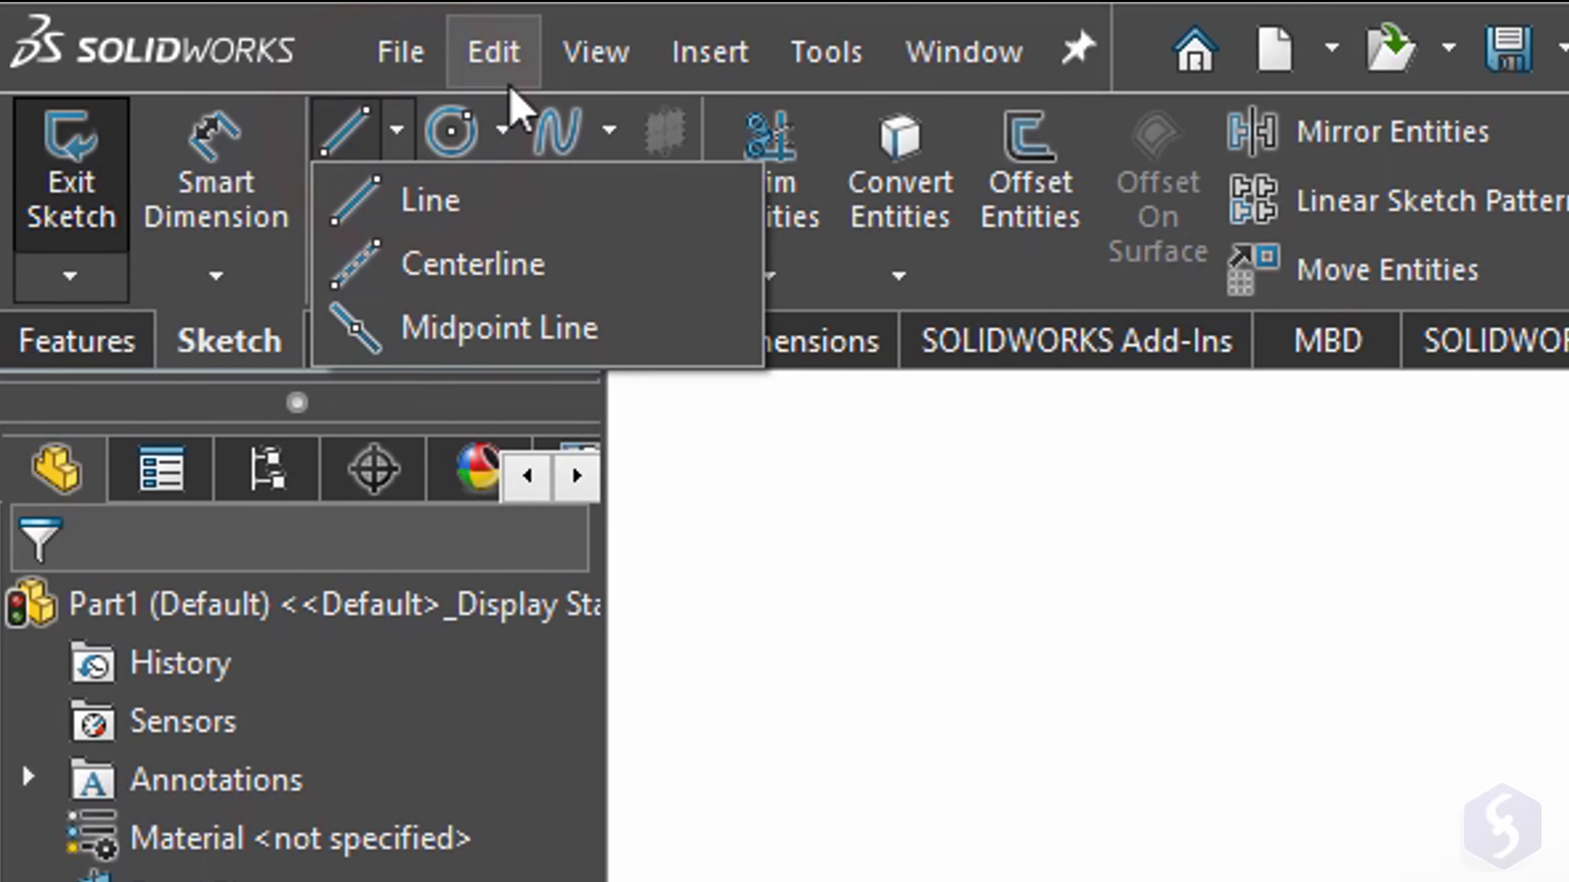
{"action": "left_click", "coordinate": [504, 130]}
{"action": "left_click", "coordinate": [610, 130]}
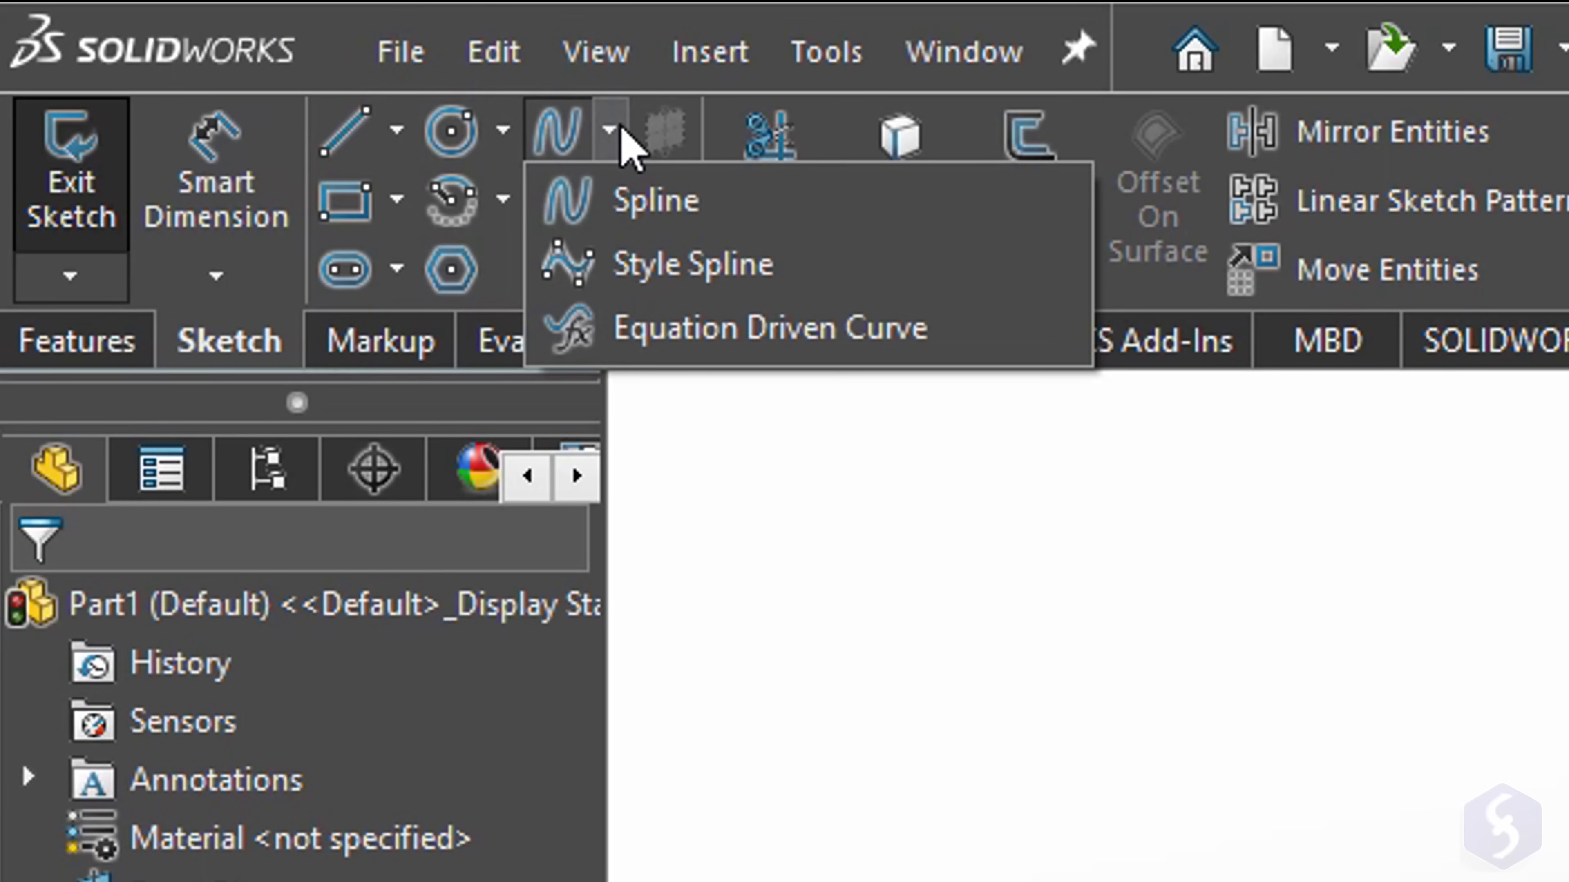
{"action": "left_click", "coordinate": [503, 199]}
{"action": "left_click", "coordinate": [560, 352]}
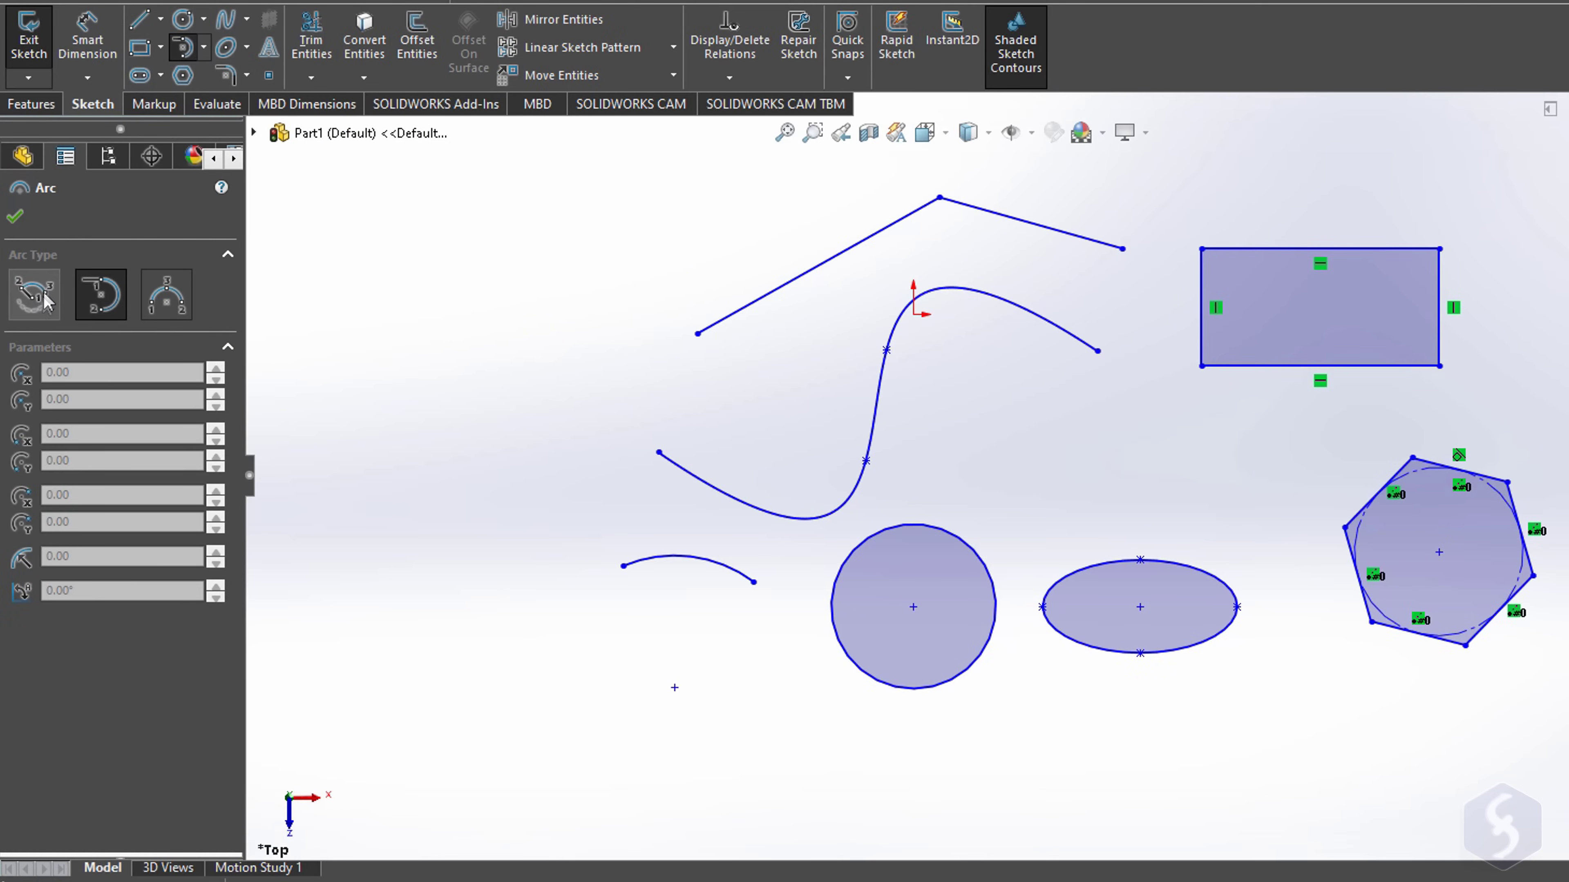
{"action": "left_click", "coordinate": [45, 297]}
{"action": "left_click", "coordinate": [101, 294]}
{"action": "left_click", "coordinate": [166, 294]}
Step: Draw an eight-sided polygon at upper left, then undo the octagon and hexagon
{"action": "left_click", "coordinate": [48, 294]}
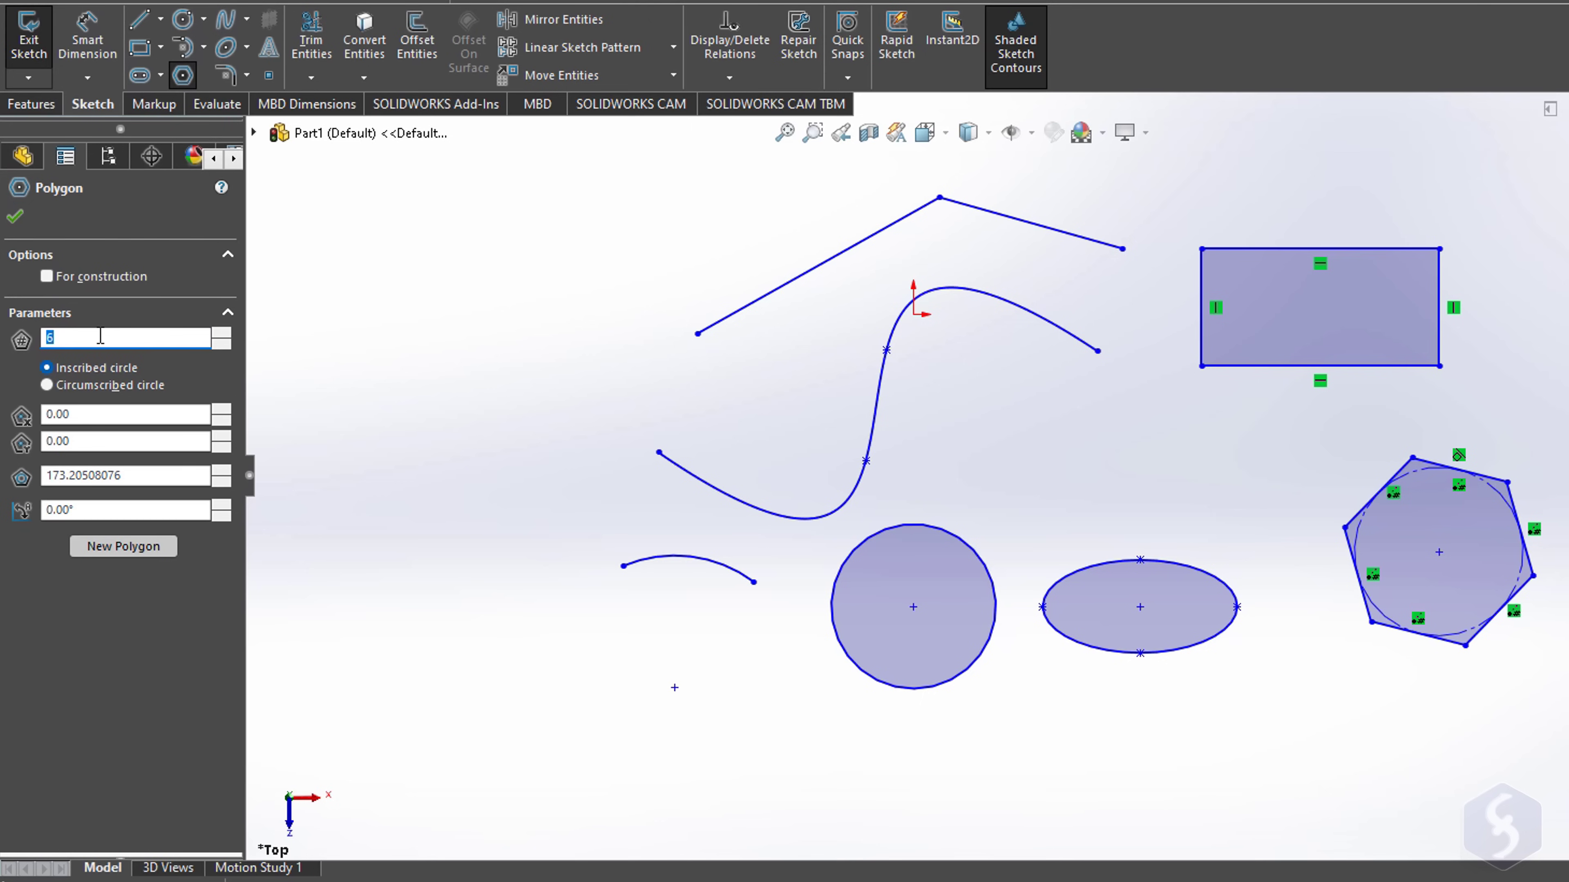
{"action": "mouse_move", "coordinate": [439, 343]}
{"action": "left_mouse_down"}
{"action": "mouse_move", "coordinate": [518, 309]}
{"action": "mouse_move", "coordinate": [512, 295]}
{"action": "left_mouse_up"}
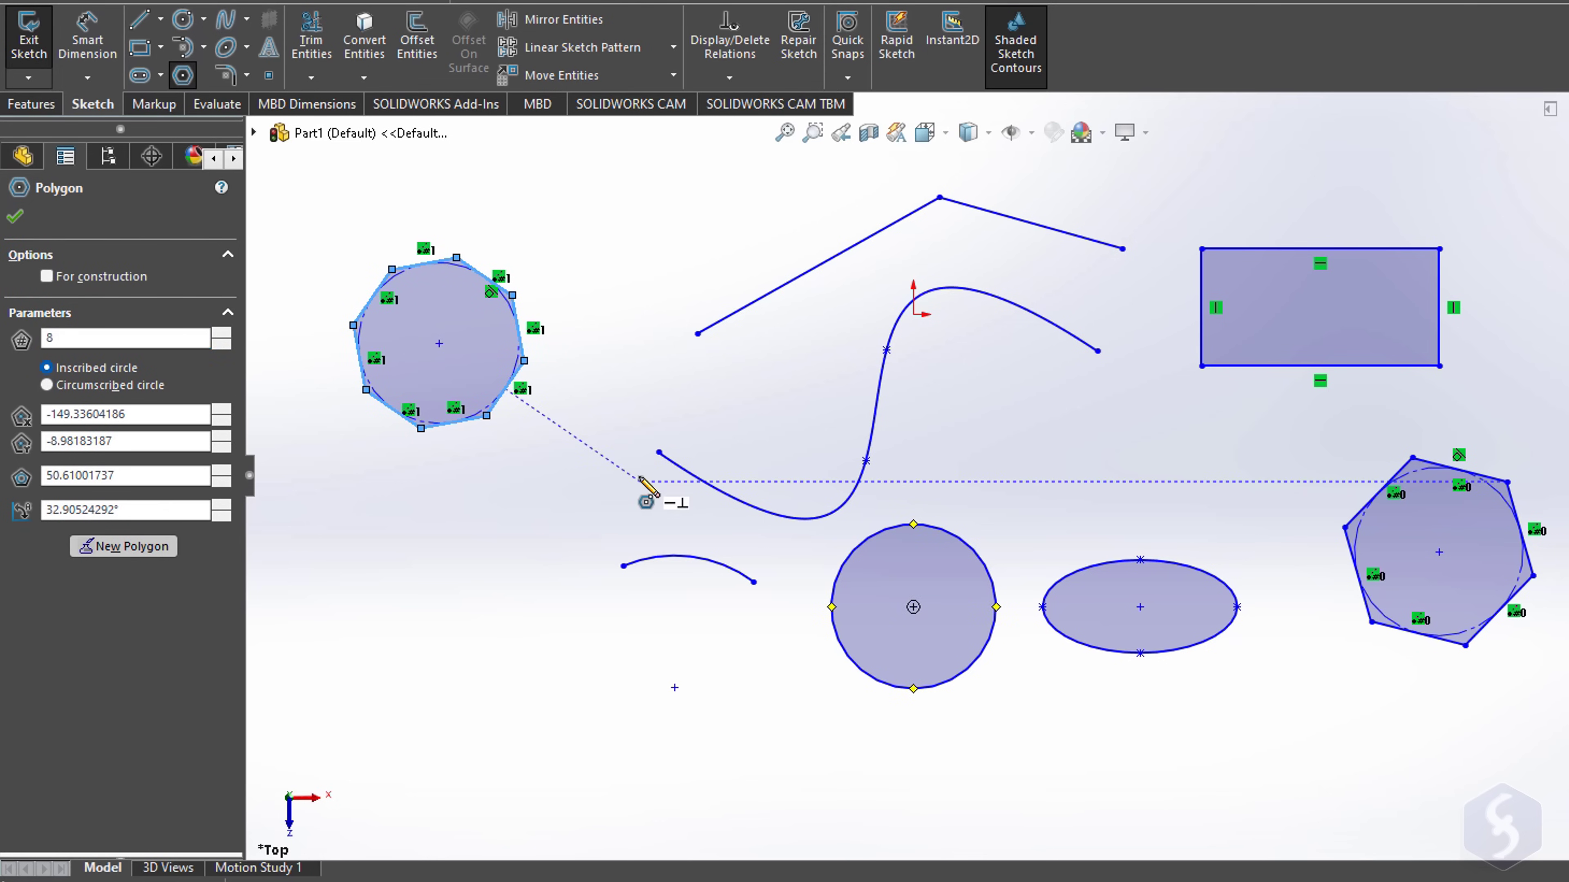
{"action": "key", "text": "ctrl+z"}
{"action": "key", "text": "ctrl+z"}
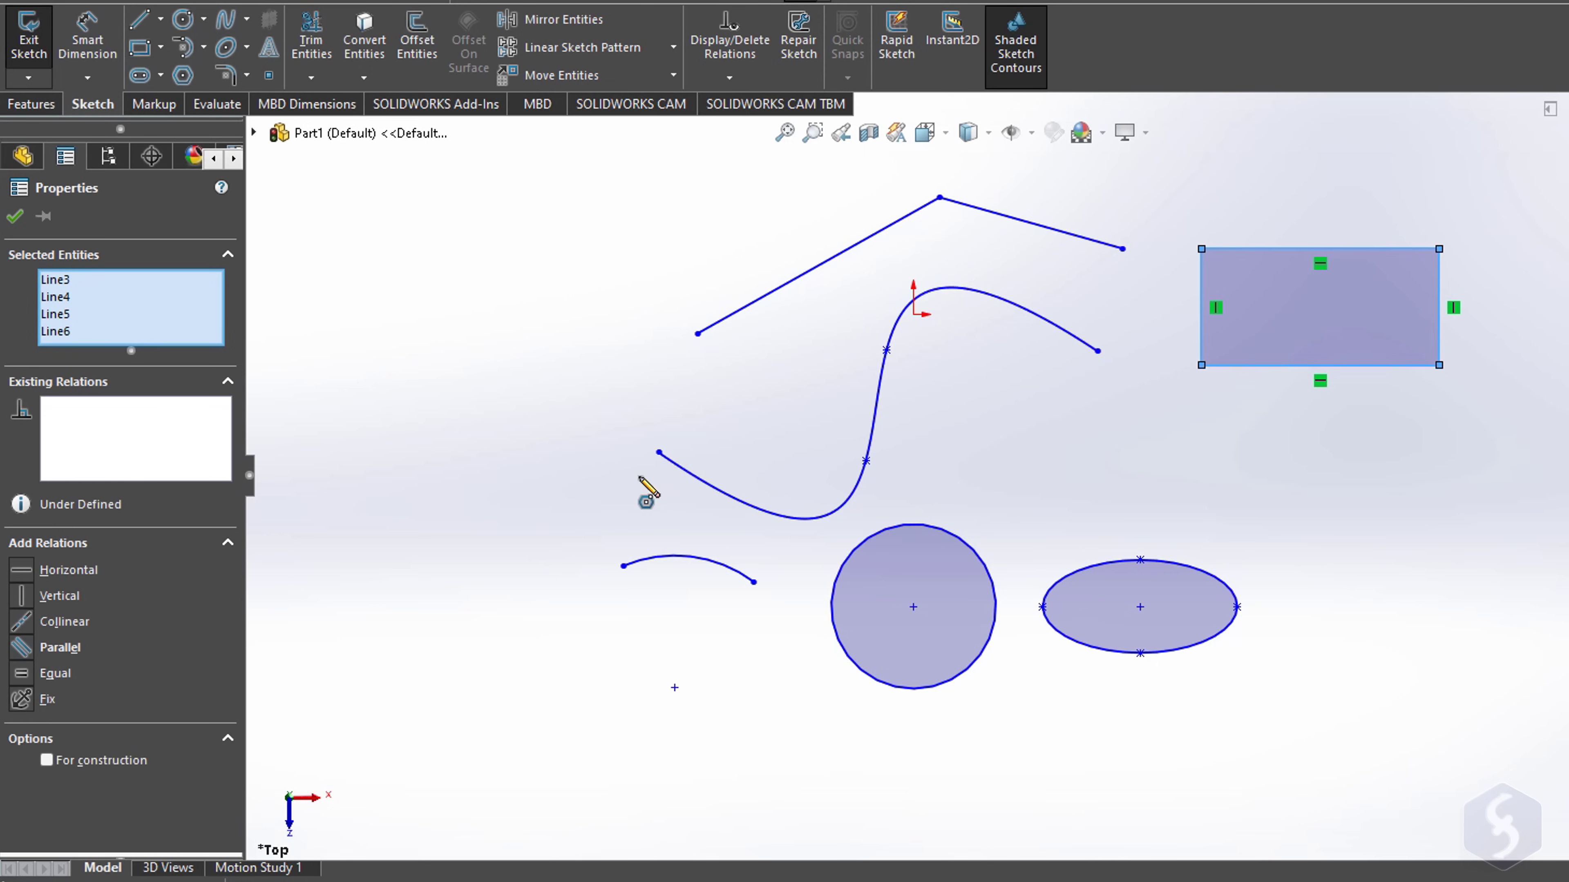
{"action": "key", "text": "ctrl+z"}
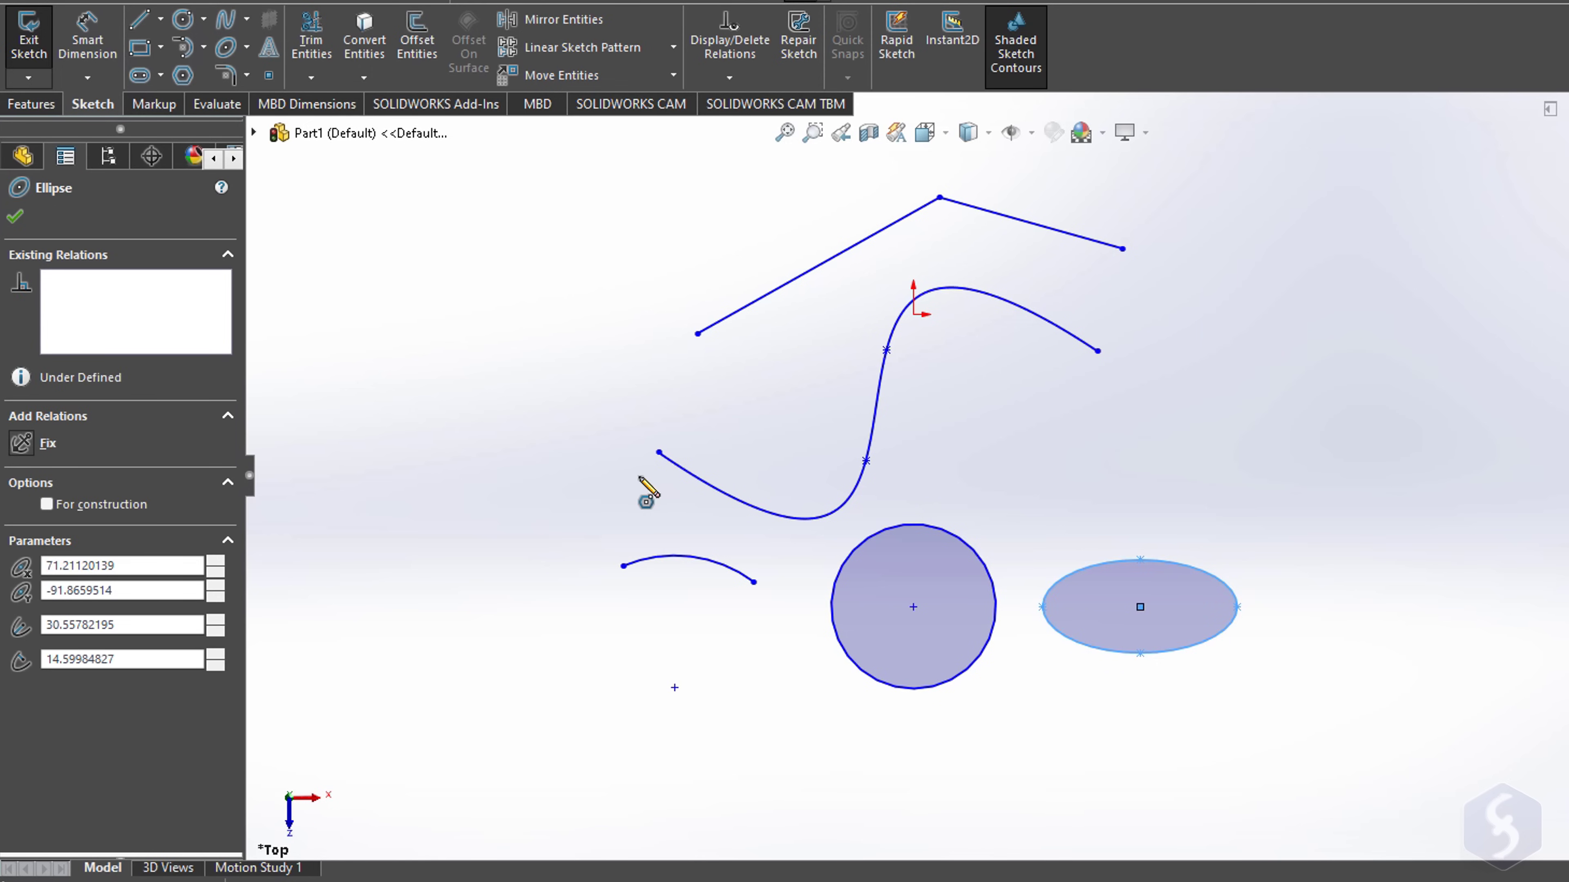
Step: Draw a short diagonal line left of the peaked polyline, zooming and panning around the sketch
{"action": "left_click", "coordinate": [141, 20]}
{"action": "left_click", "coordinate": [663, 618]}
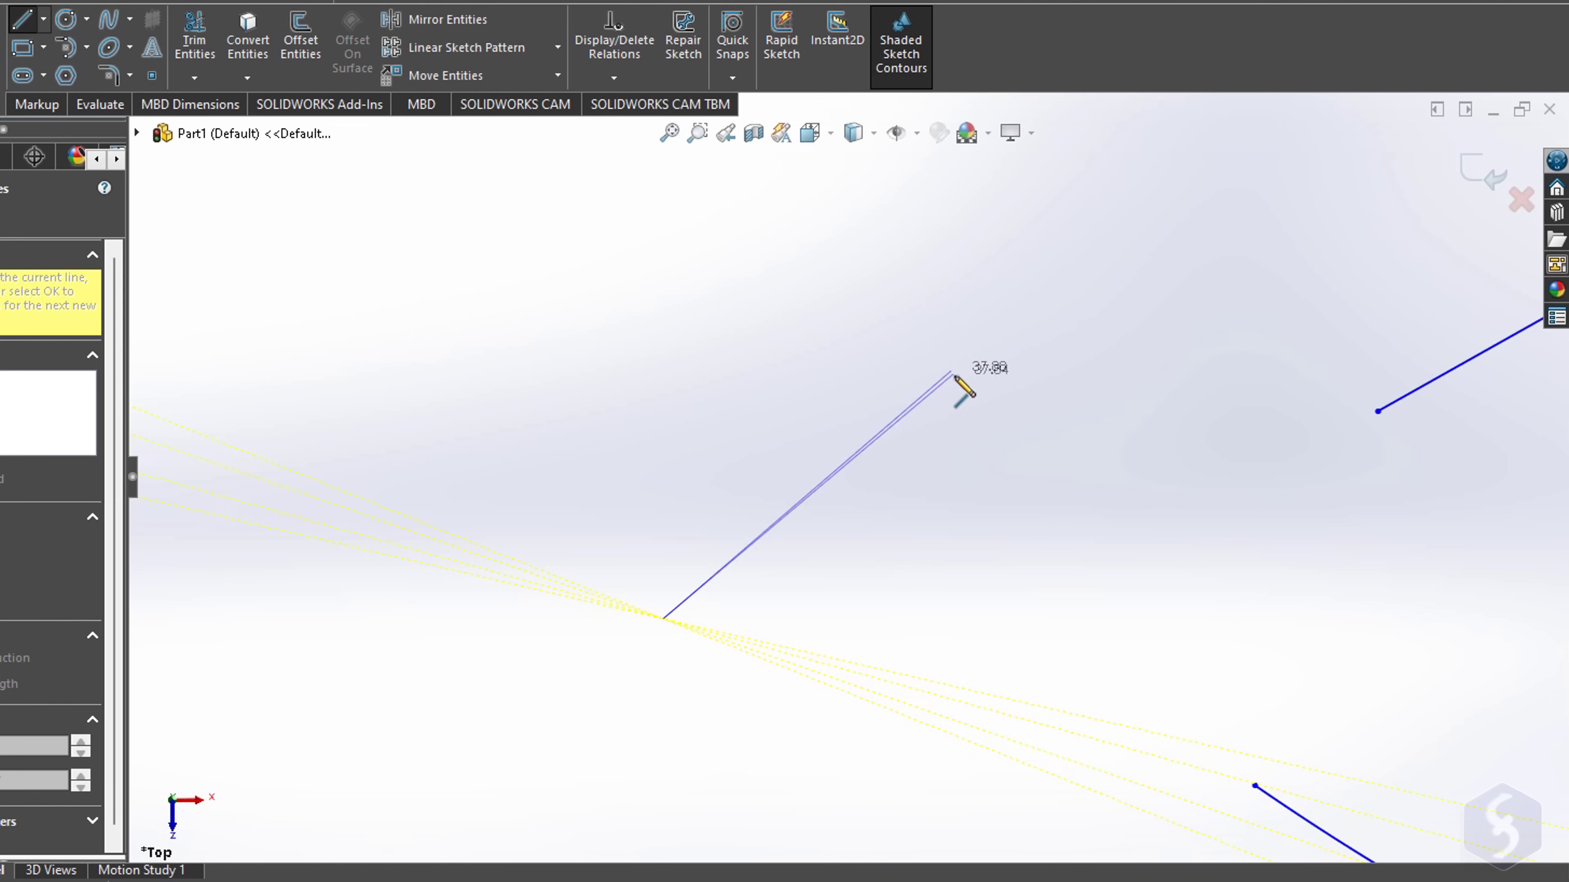
{"action": "scroll", "coordinate": [951, 378], "scroll_direction": "up", "scroll_amount": 5}
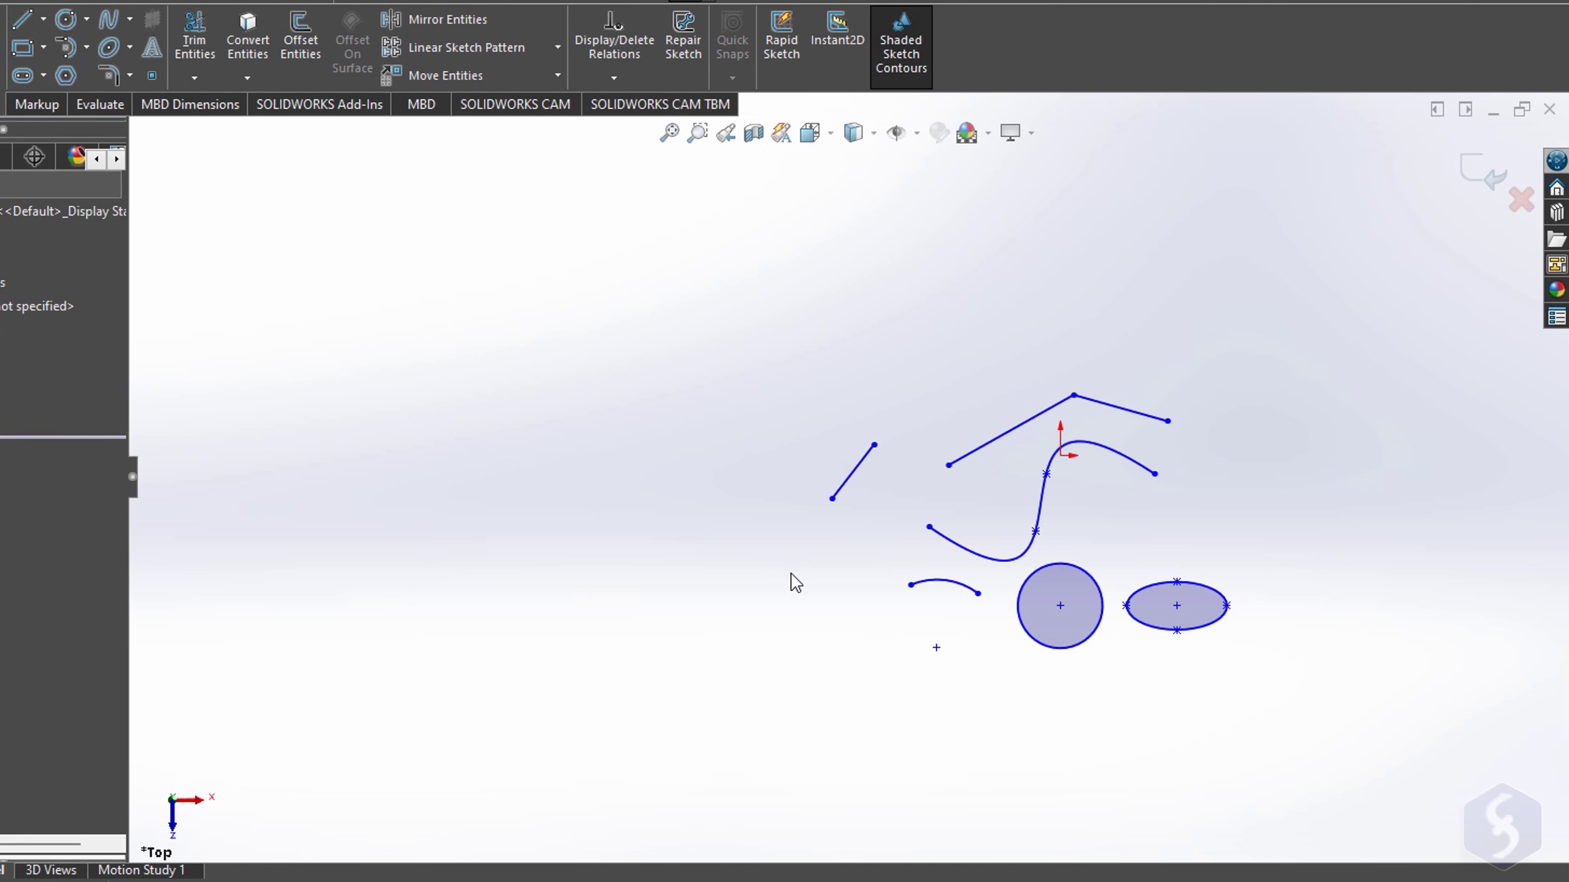
{"action": "scroll", "coordinate": [1159, 557], "scroll_direction": "down", "scroll_amount": 5}
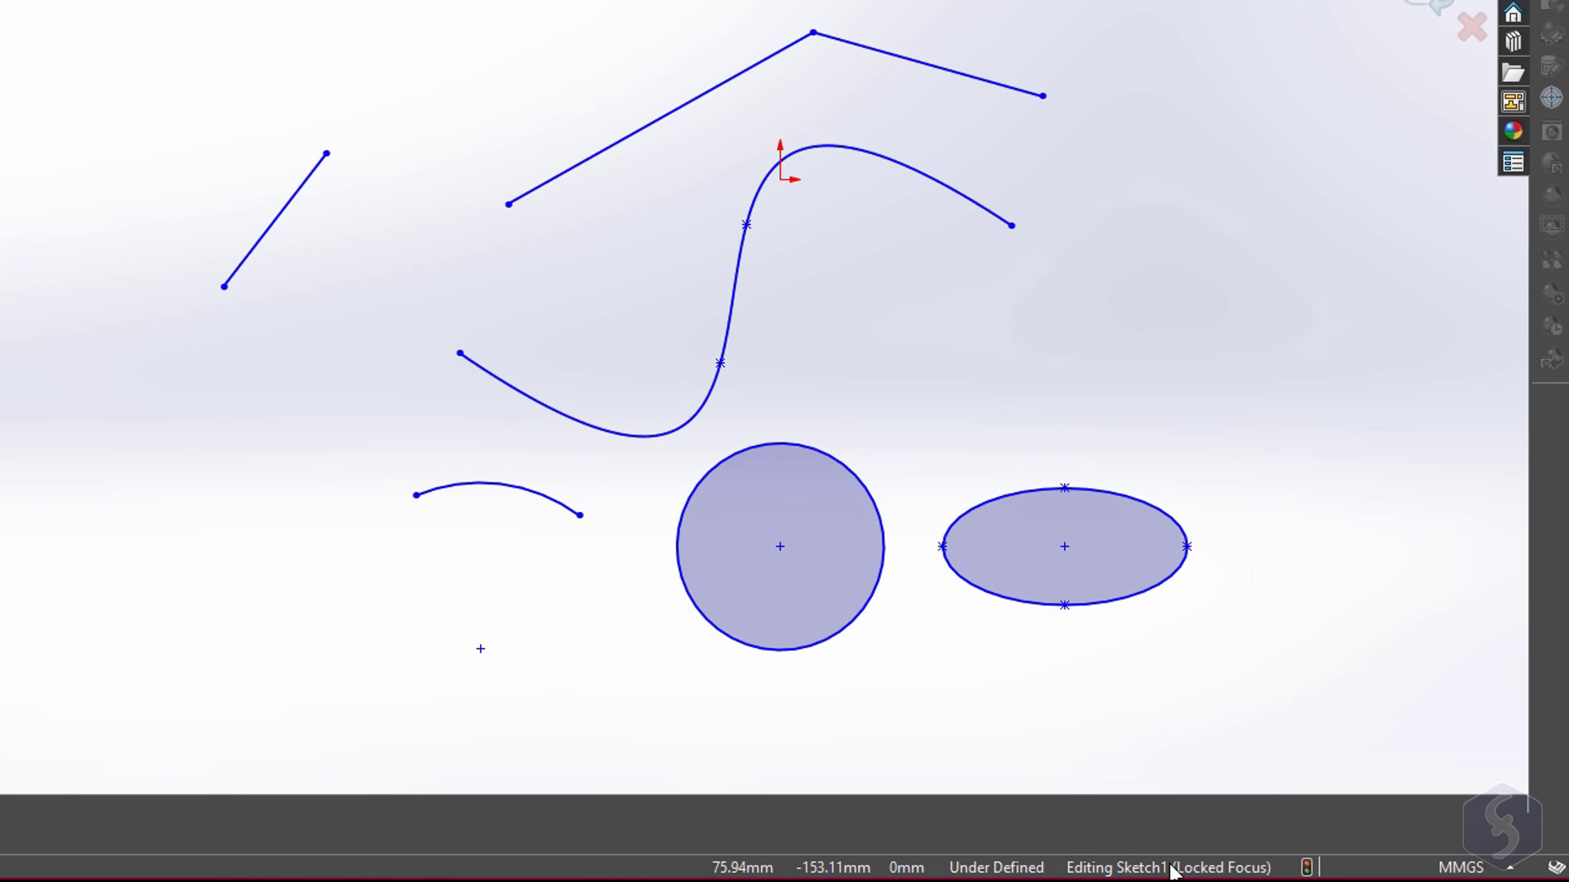
{"action": "scroll", "coordinate": [889, 535], "scroll_direction": "up", "scroll_amount": 4}
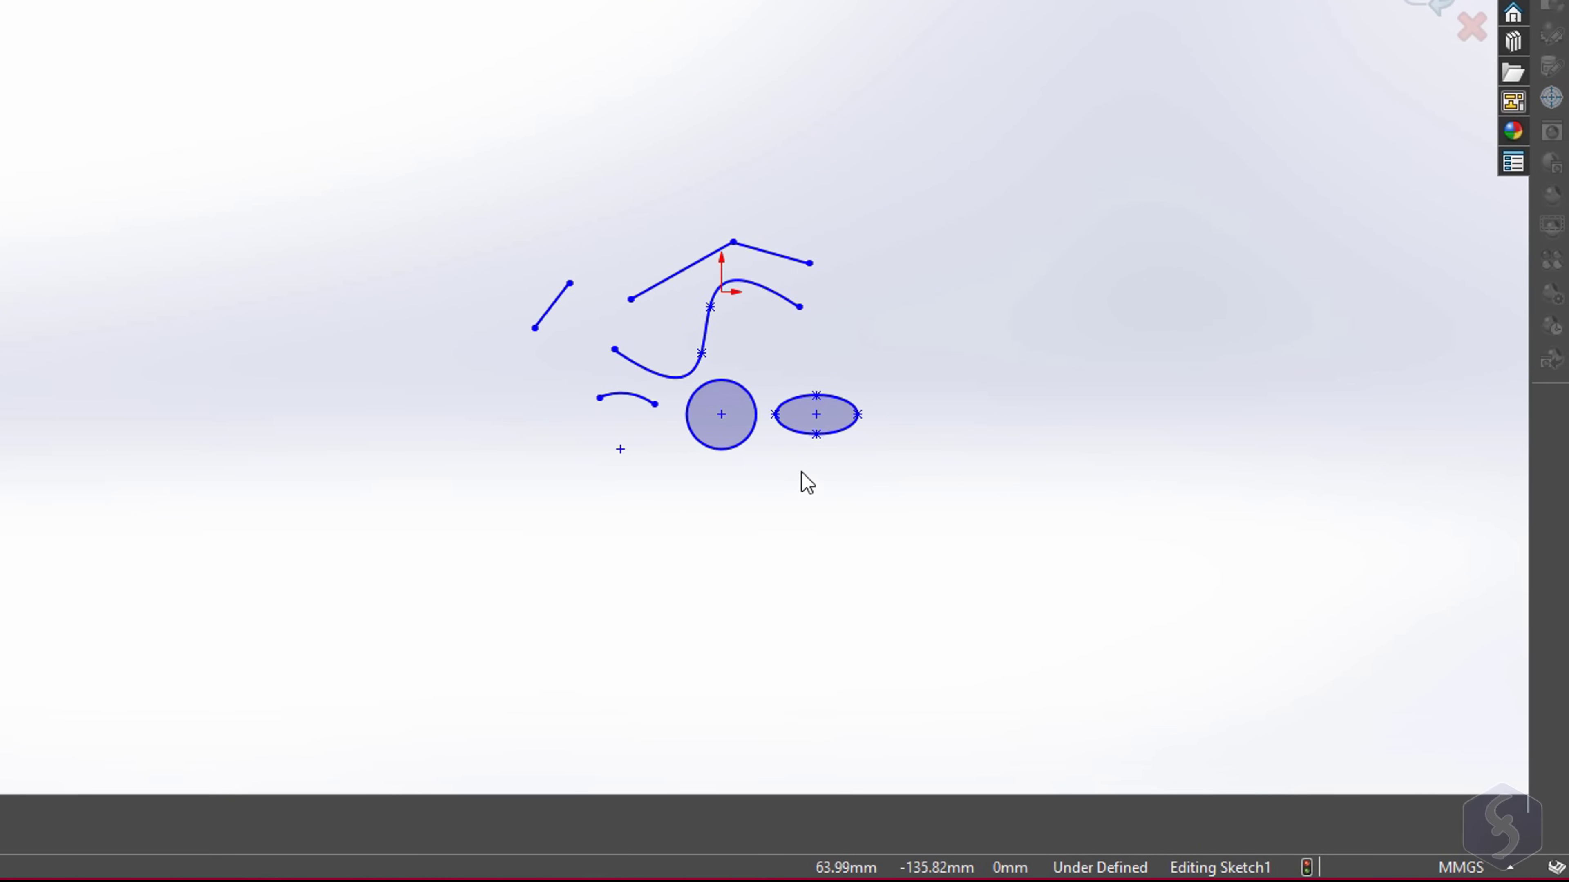
{"action": "scroll", "coordinate": [767, 431], "scroll_direction": "down", "scroll_amount": 6}
{"action": "scroll", "coordinate": [902, 396], "scroll_direction": "down", "scroll_amount": 3}
{"action": "scroll", "coordinate": [713, 331], "scroll_direction": "up", "scroll_amount": 4}
{"action": "key", "text": "ctrl+Right"}
{"action": "key", "text": "ctrl+Right"}
{"action": "key", "text": "ctrl+Right"}
{"action": "key", "text": "ctrl+Right"}
{"action": "key", "text": "ctrl+Right"}
{"action": "key", "text": "ctrl+Right"}
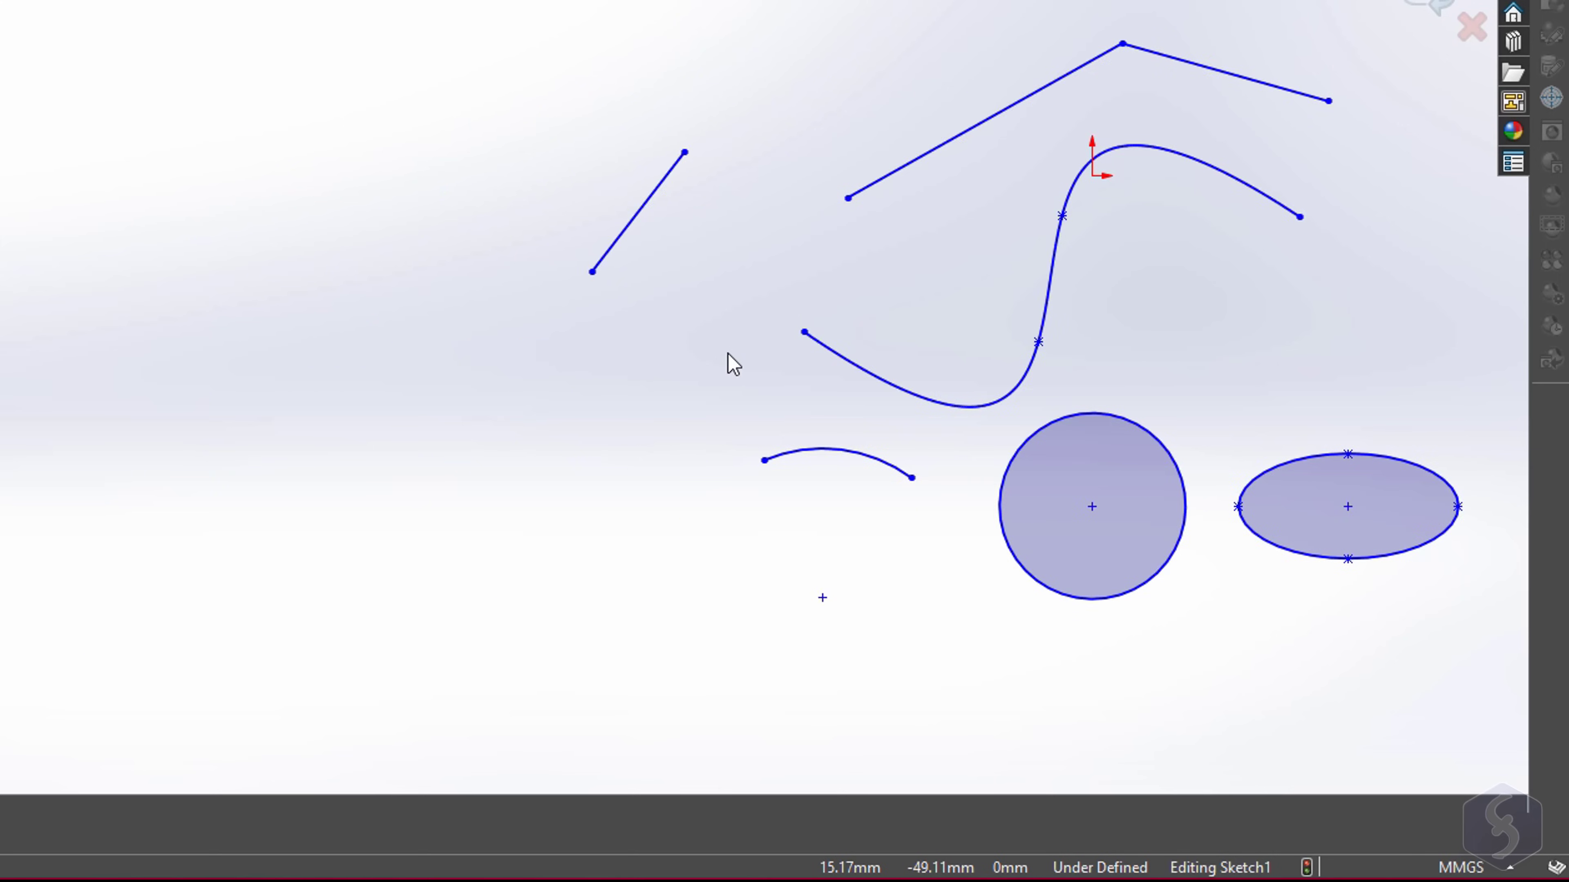
{"action": "key", "text": "ctrl+Left"}
{"action": "key", "text": "ctrl+Left"}
{"action": "key", "text": "ctrl+Left"}
{"action": "key", "text": "ctrl+Left"}
{"action": "key", "text": "ctrl+Left"}
{"action": "key", "text": "ctrl+Left"}
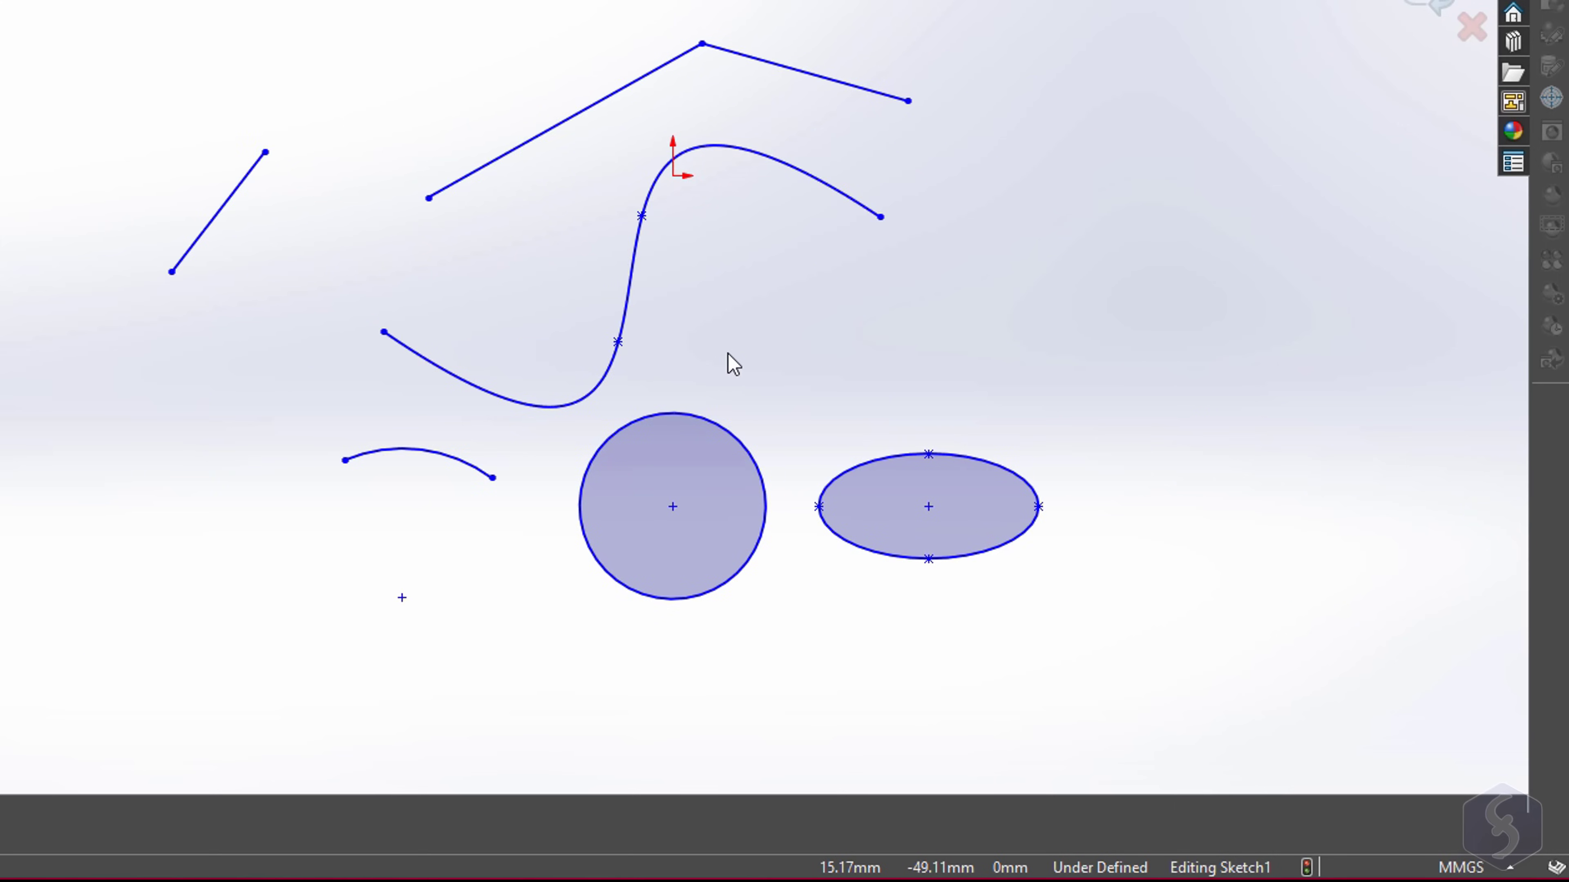
{"action": "key", "text": "ctrl+Up"}
{"action": "key", "text": "ctrl+Up"}
{"action": "key", "text": "ctrl+Up"}
{"action": "key", "text": "ctrl+Down"}
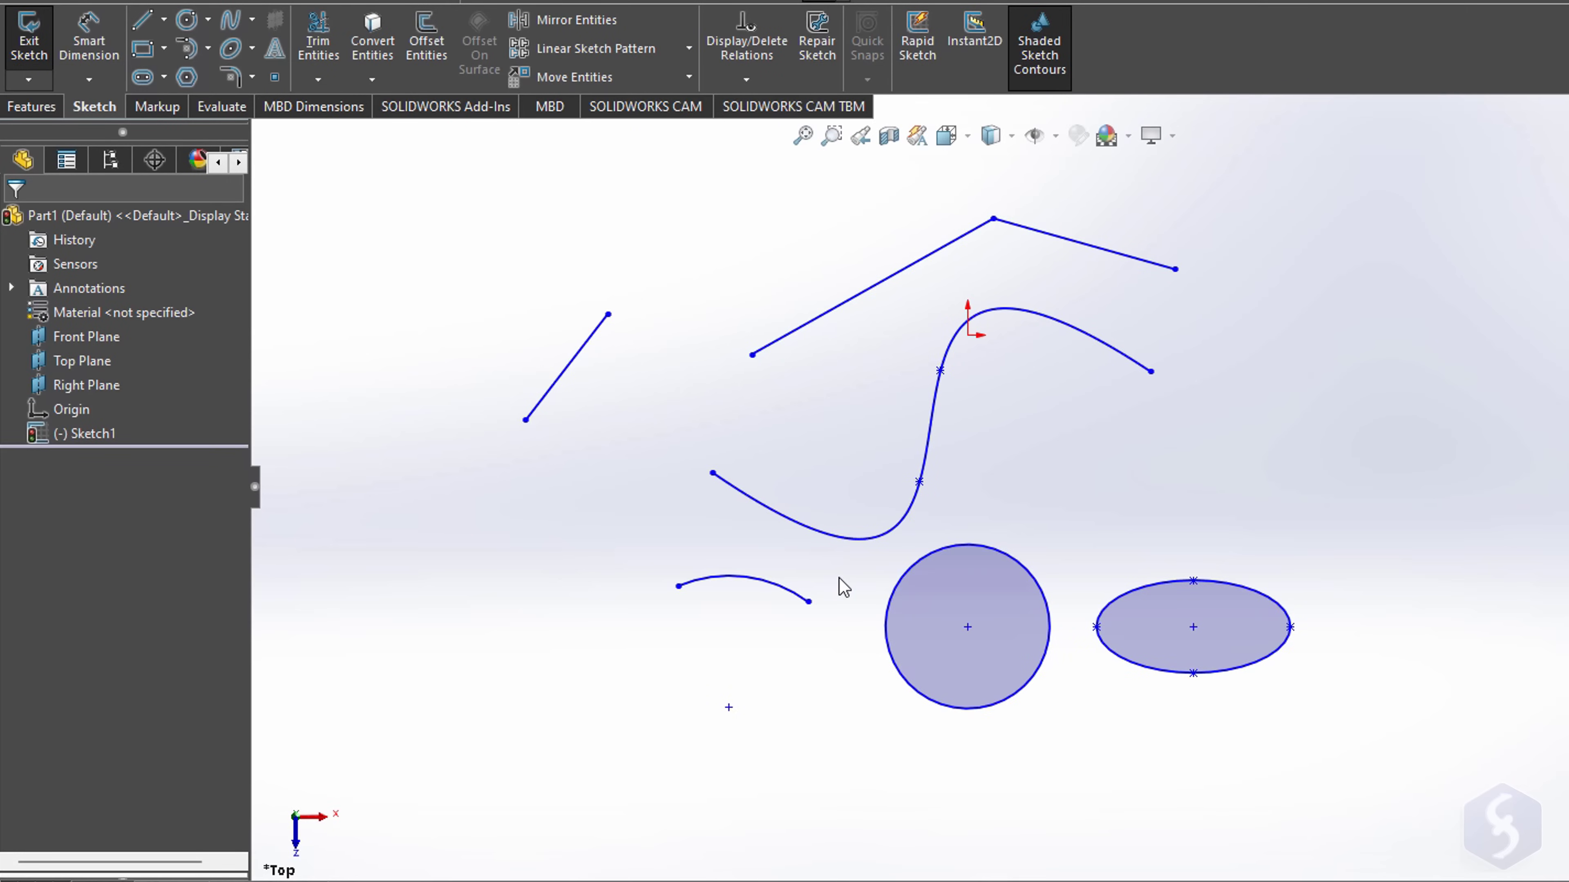
Step: Exit the sketch, move and scale Sketch1, then delete it and undo the deletion
{"action": "key", "text": "ctrl+b"}
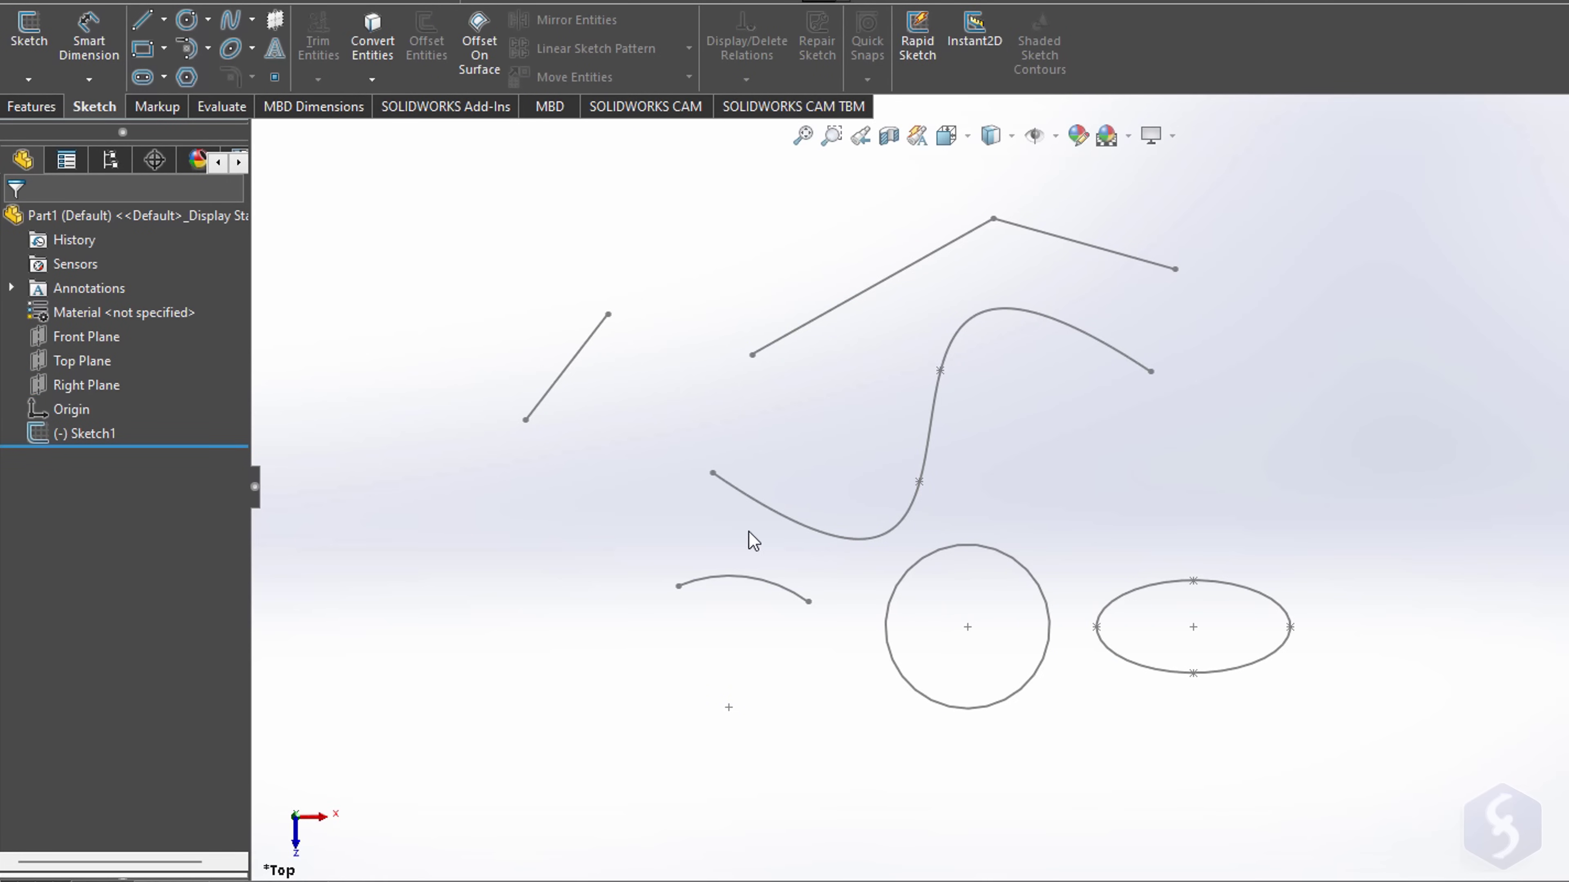
{"action": "left_click", "coordinate": [91, 434]}
{"action": "scroll", "coordinate": [1145, 490], "scroll_direction": "down", "scroll_amount": 3}
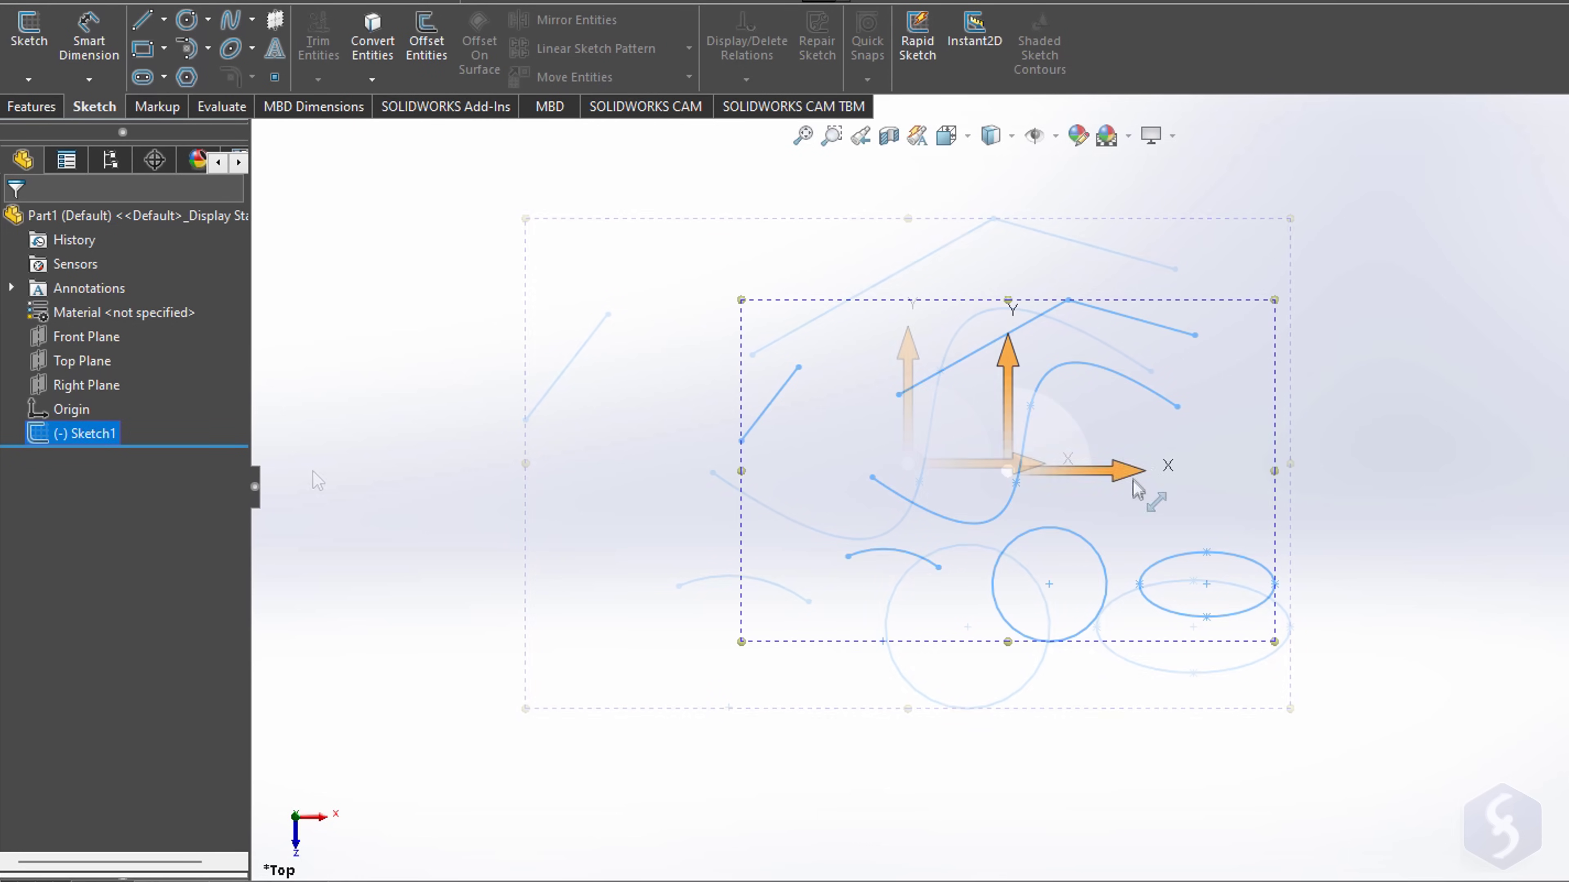
{"action": "mouse_move", "coordinate": [1156, 491]}
{"action": "left_mouse_down"}
{"action": "mouse_move", "coordinate": [1334, 477]}
{"action": "mouse_move", "coordinate": [1066, 404]}
{"action": "left_mouse_up"}
{"action": "left_click_drag", "start_coordinate": [1015, 351], "coordinate": [1010, 374]}
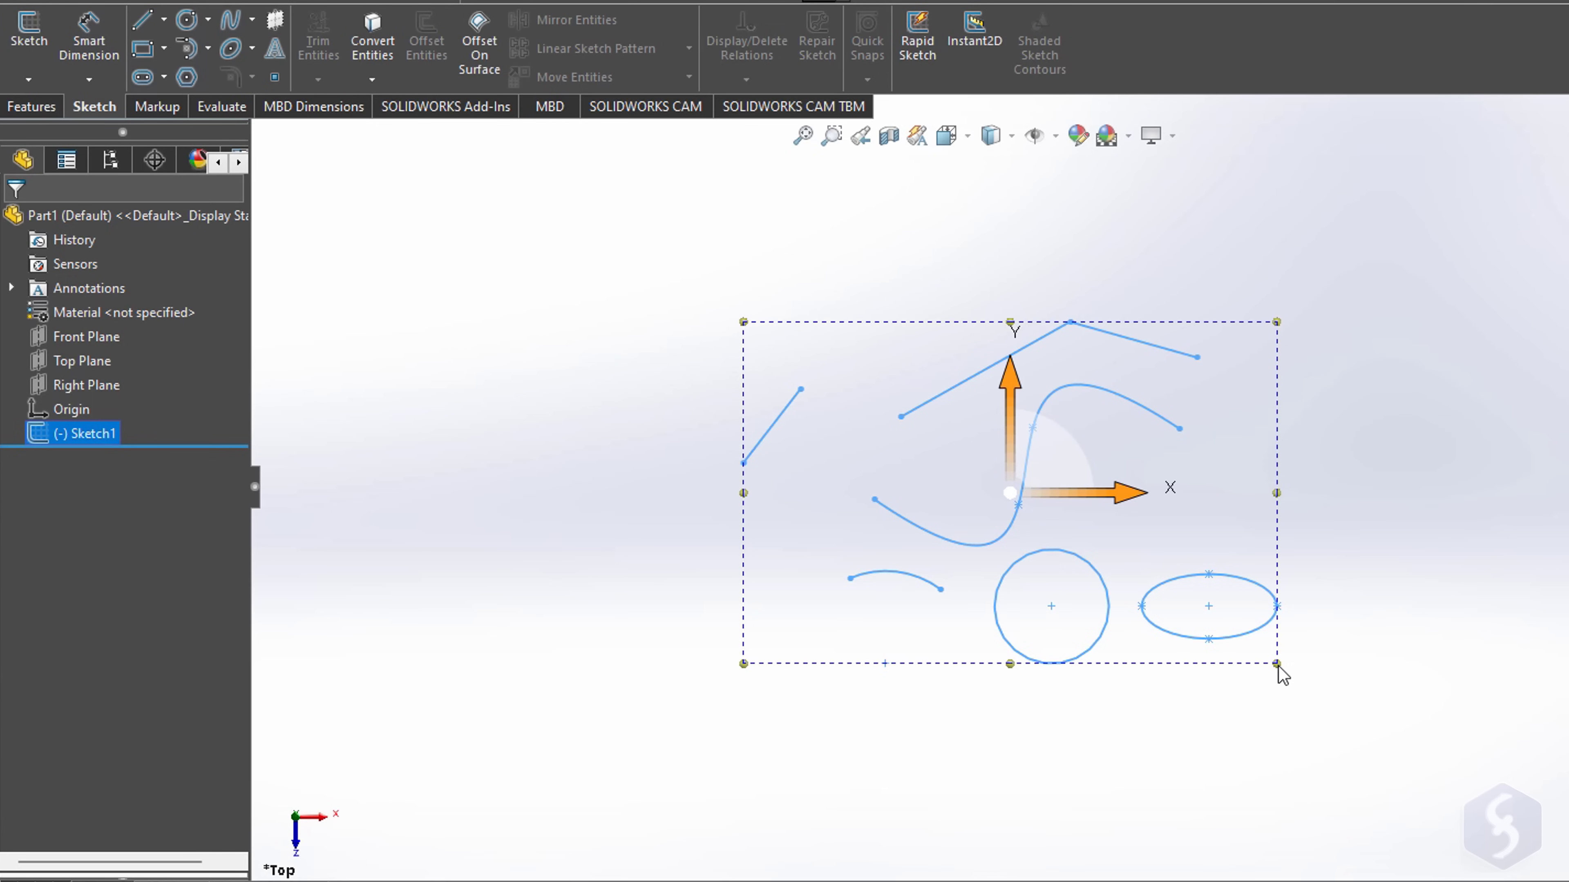
{"action": "mouse_move", "coordinate": [1276, 664]}
{"action": "left_mouse_down"}
{"action": "mouse_move", "coordinate": [1072, 501]}
{"action": "mouse_move", "coordinate": [1364, 686]}
{"action": "left_mouse_up"}
{"action": "right_click", "coordinate": [80, 433]}
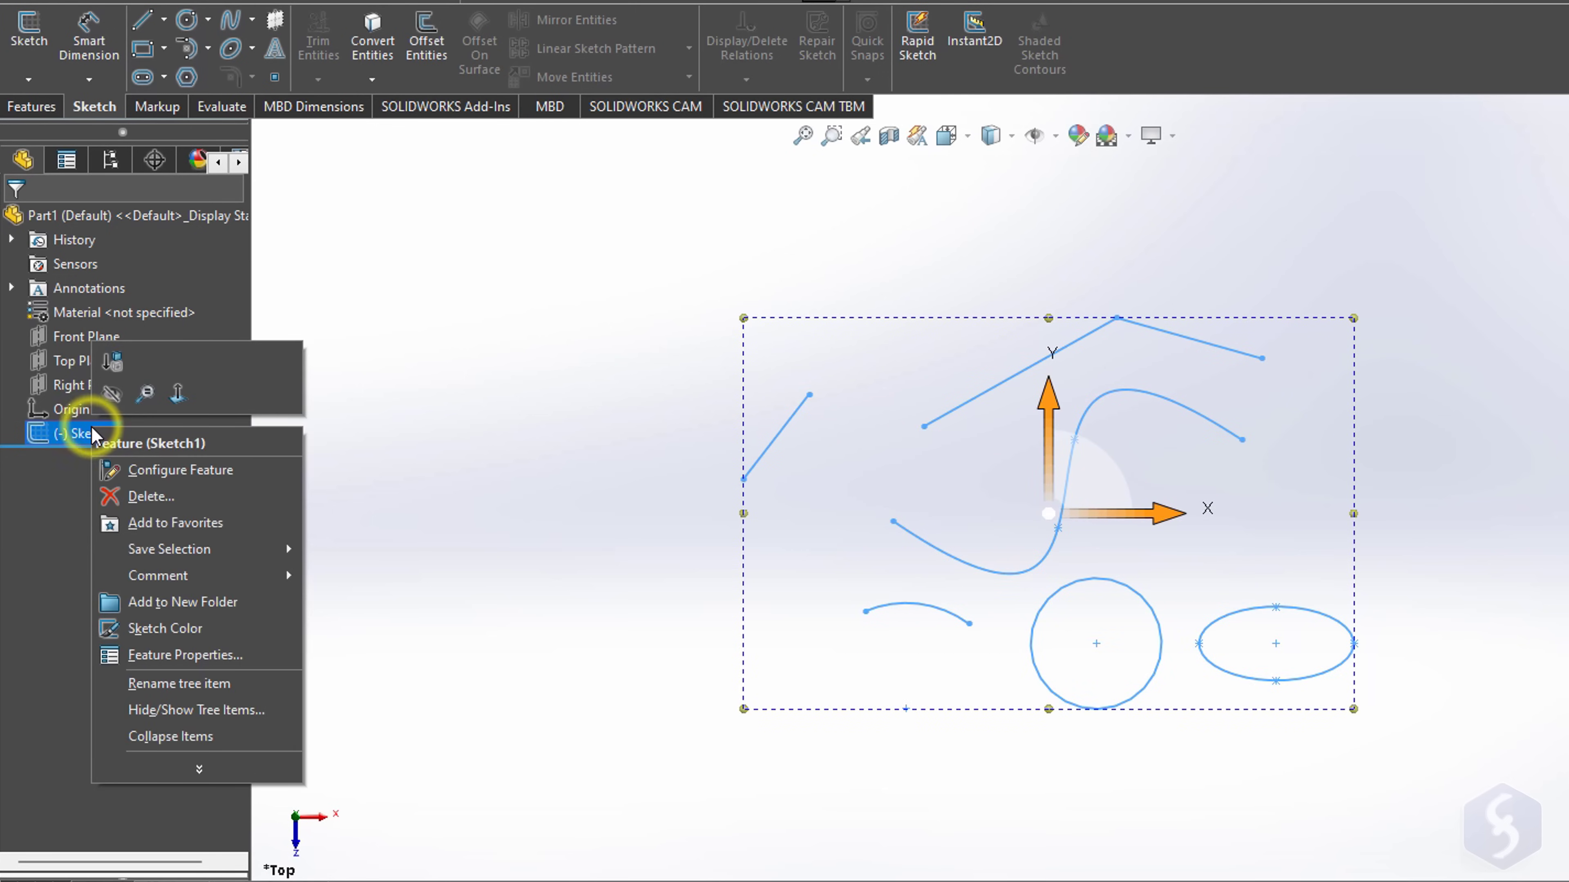
{"action": "left_click", "coordinate": [165, 499]}
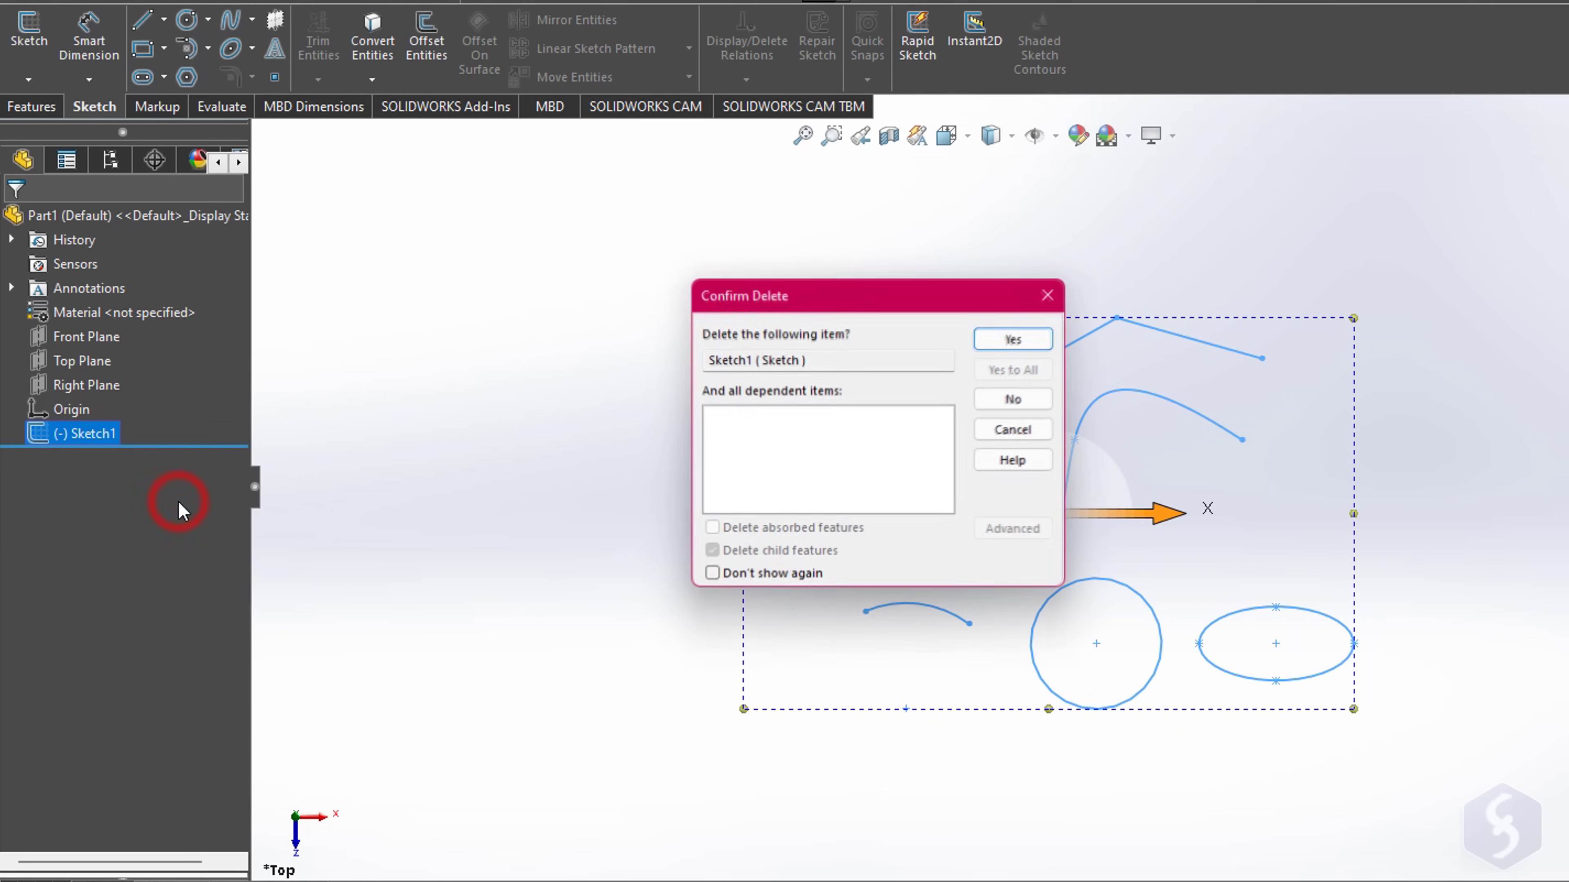
{"action": "left_click", "coordinate": [1028, 338]}
{"action": "key", "text": "ctrl+z"}
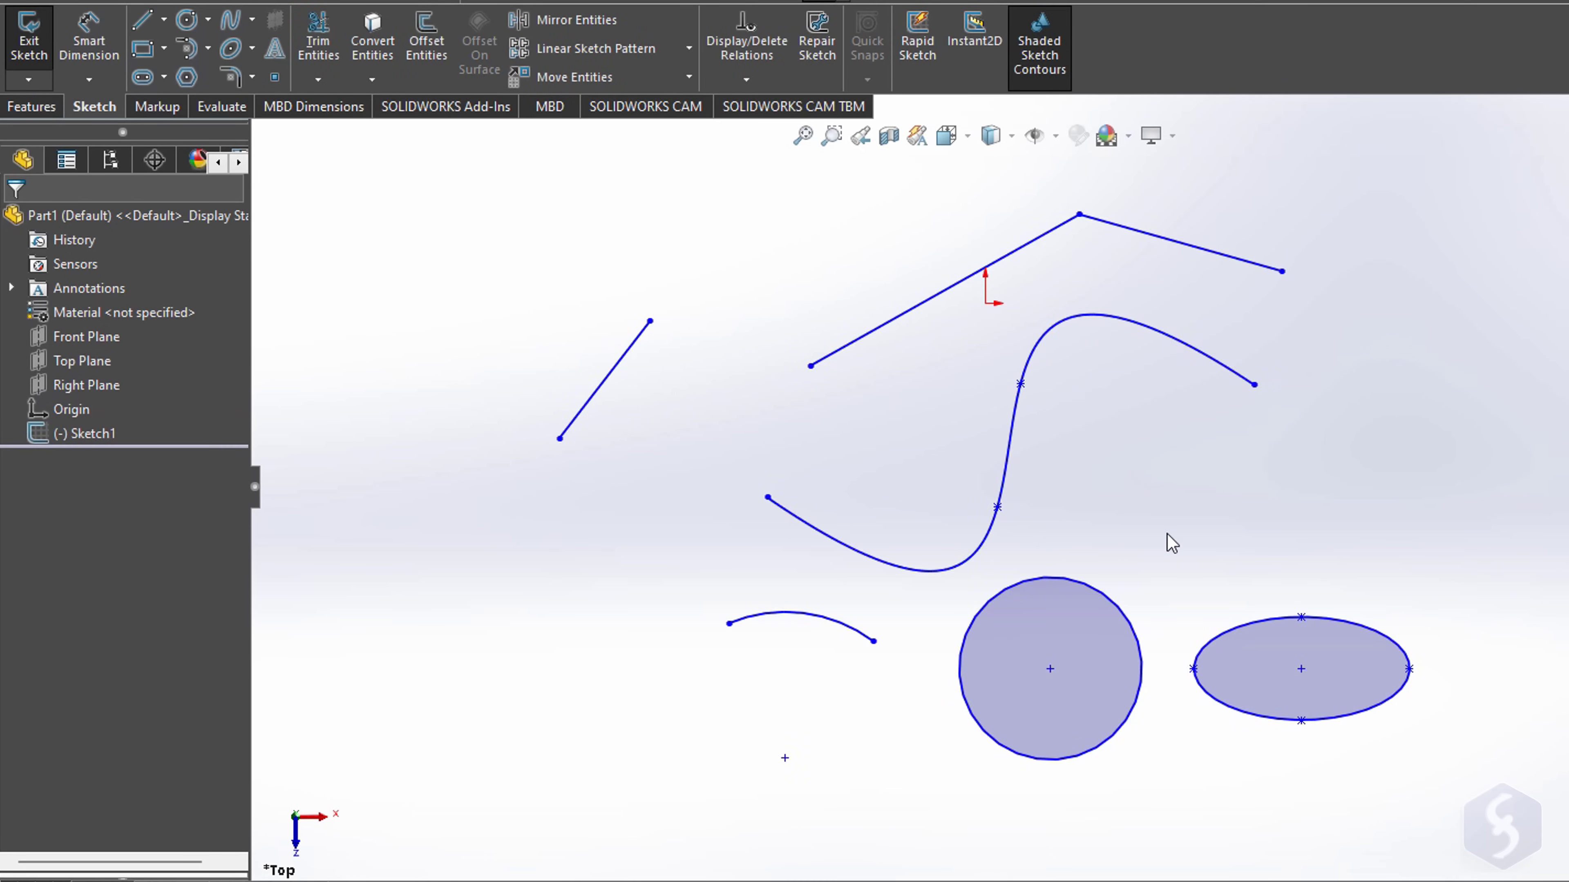
Step: Draw a large circle on the Top Plane as a new Sketch2 and exit it
{"action": "left_click", "coordinate": [185, 25]}
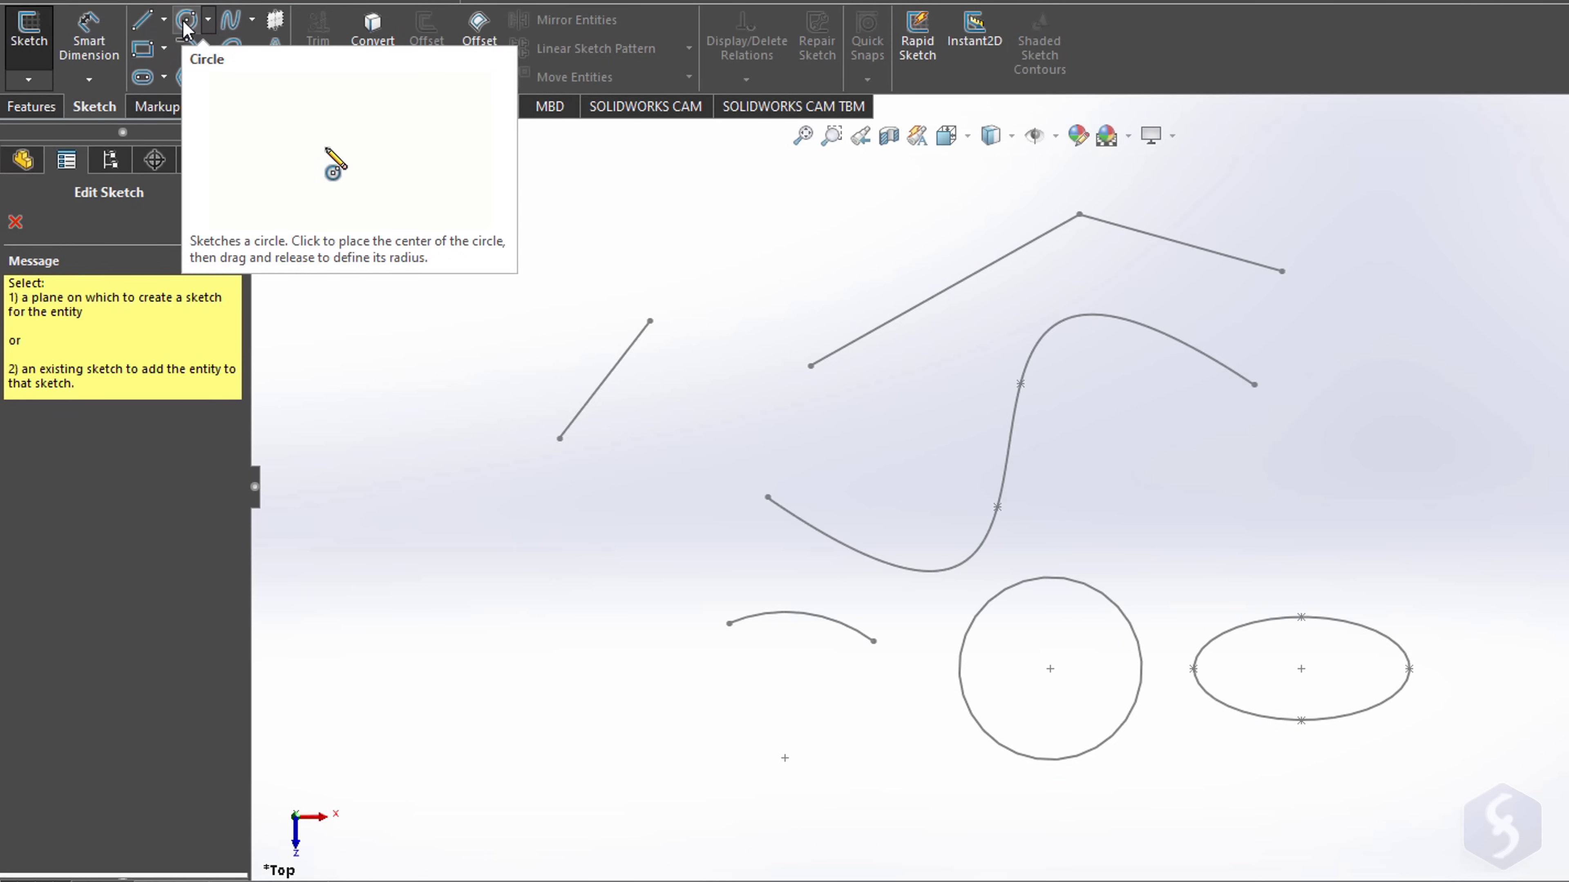
{"action": "left_click", "coordinate": [259, 135]}
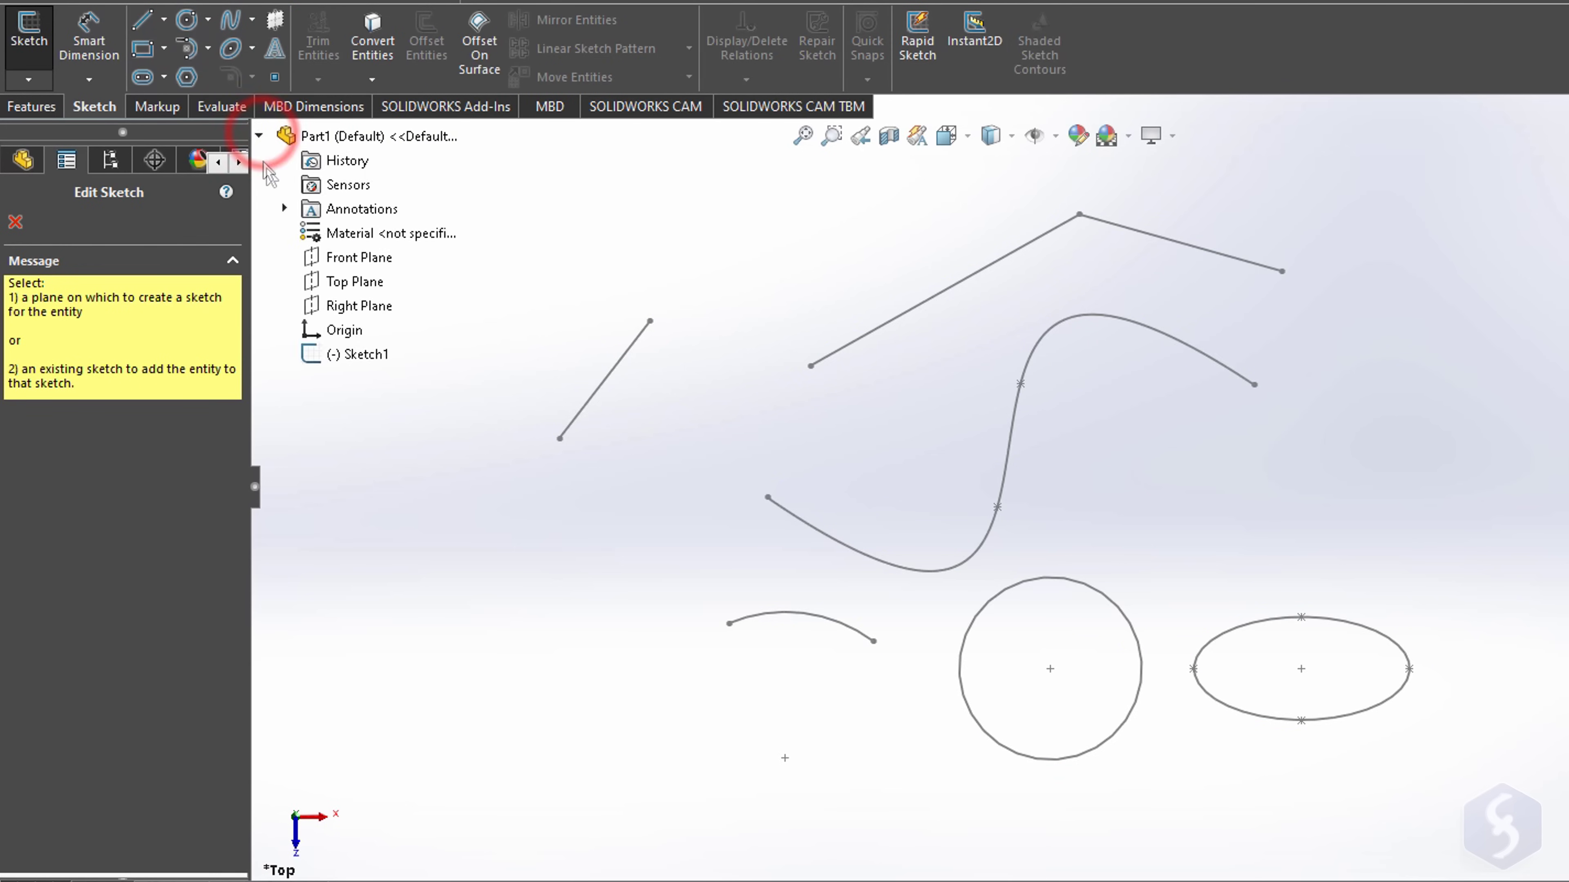
{"action": "left_click", "coordinate": [364, 285]}
{"action": "left_click", "coordinate": [512, 650]}
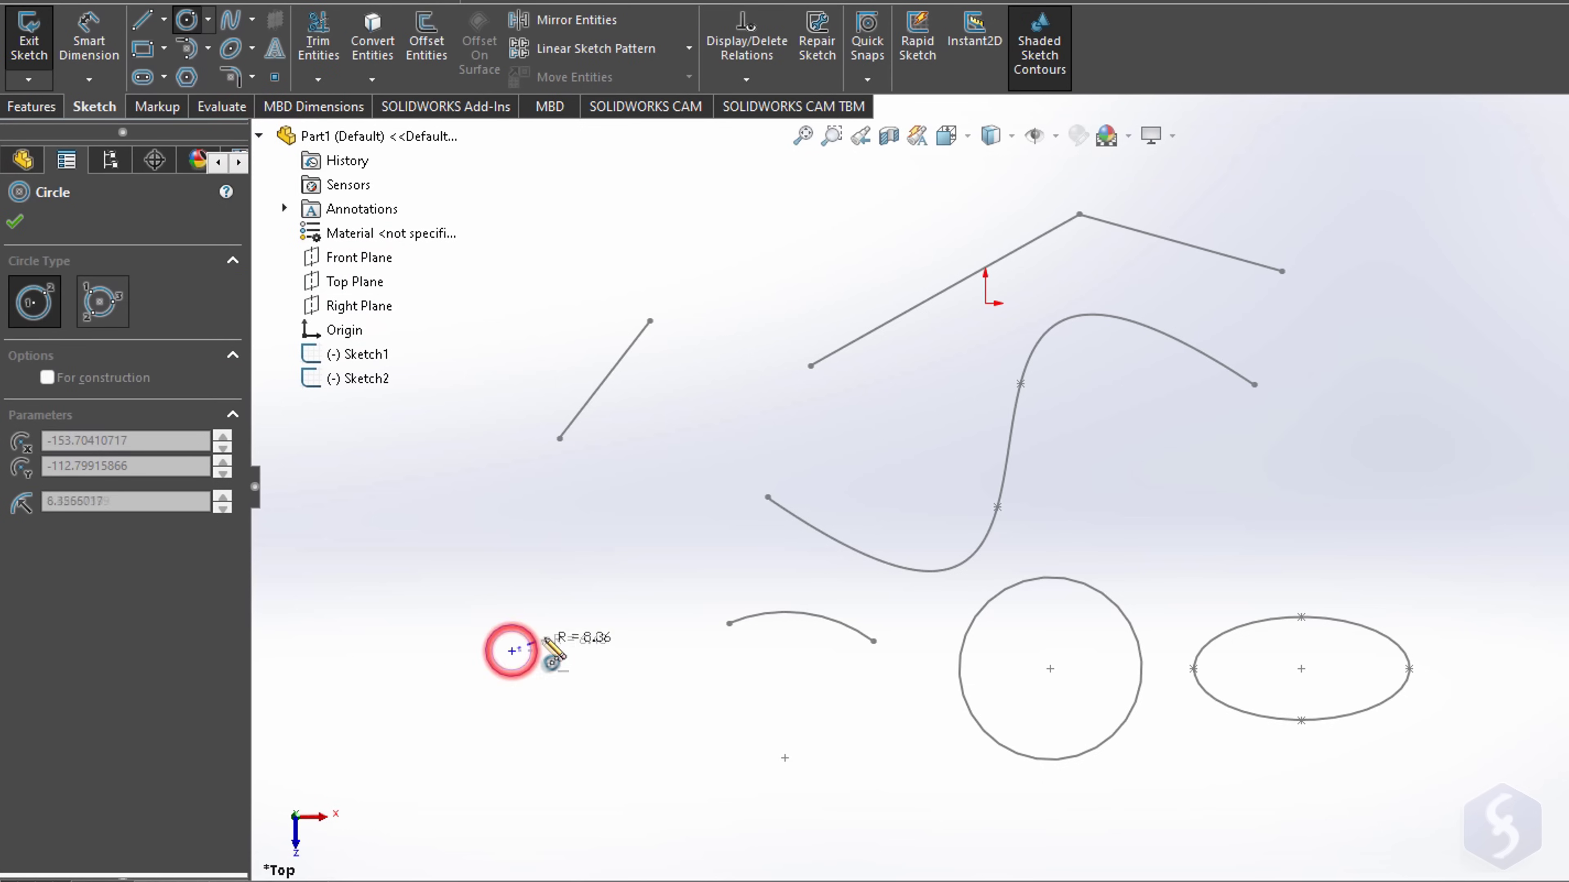
{"action": "left_click", "coordinate": [620, 568]}
{"action": "key", "text": "ctrl+b"}
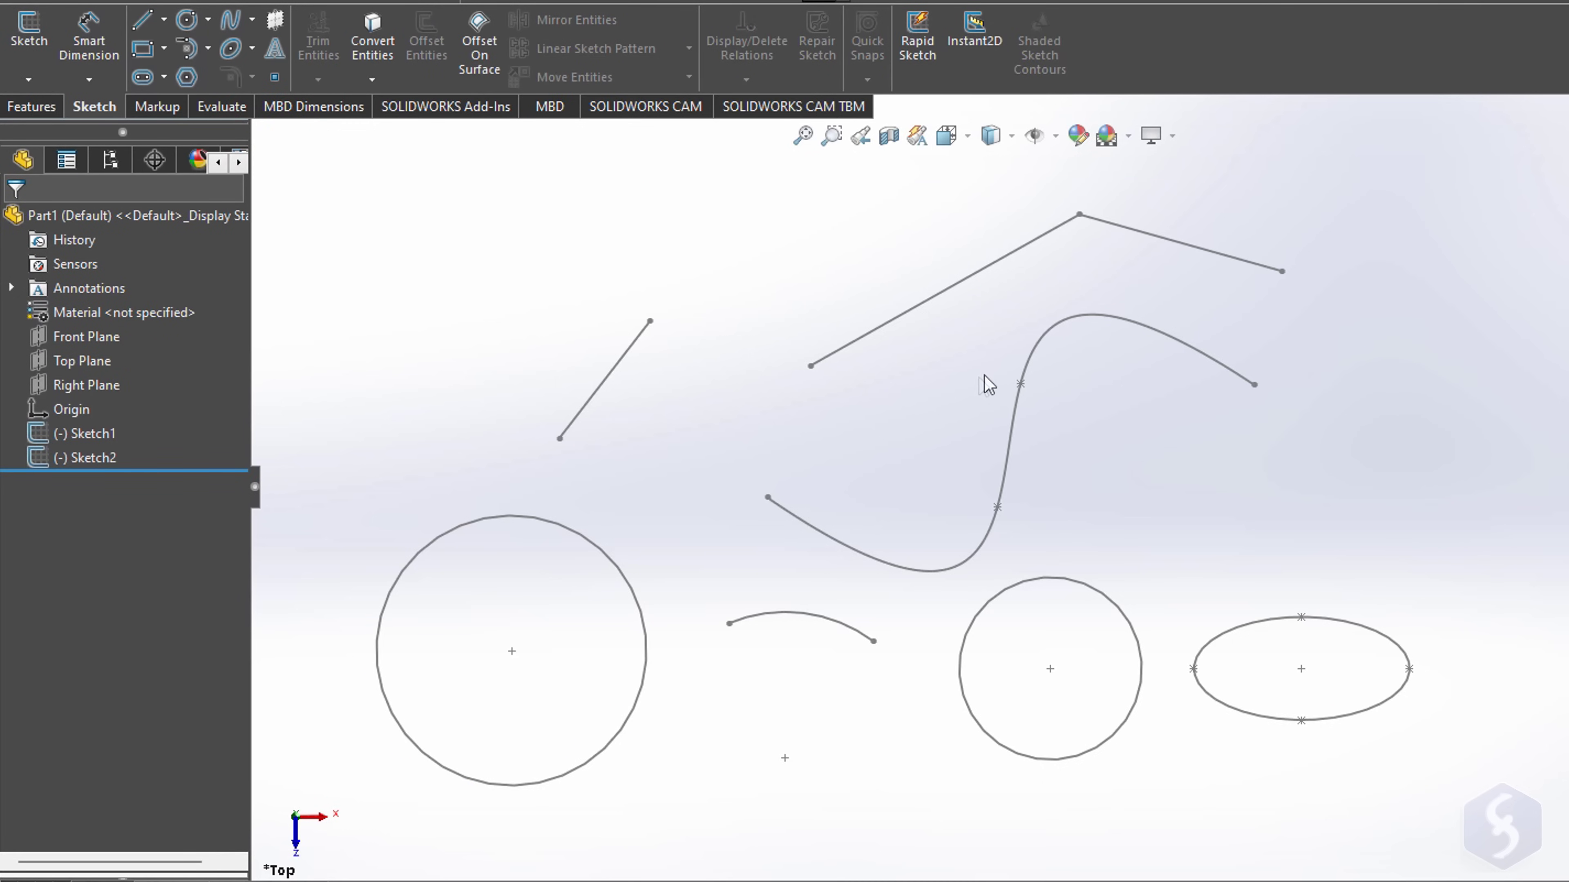
Step: Reopen Sketch1 and set the long angled polyline segment to length 150 at 10°
{"action": "double_click", "coordinate": [1017, 425]}
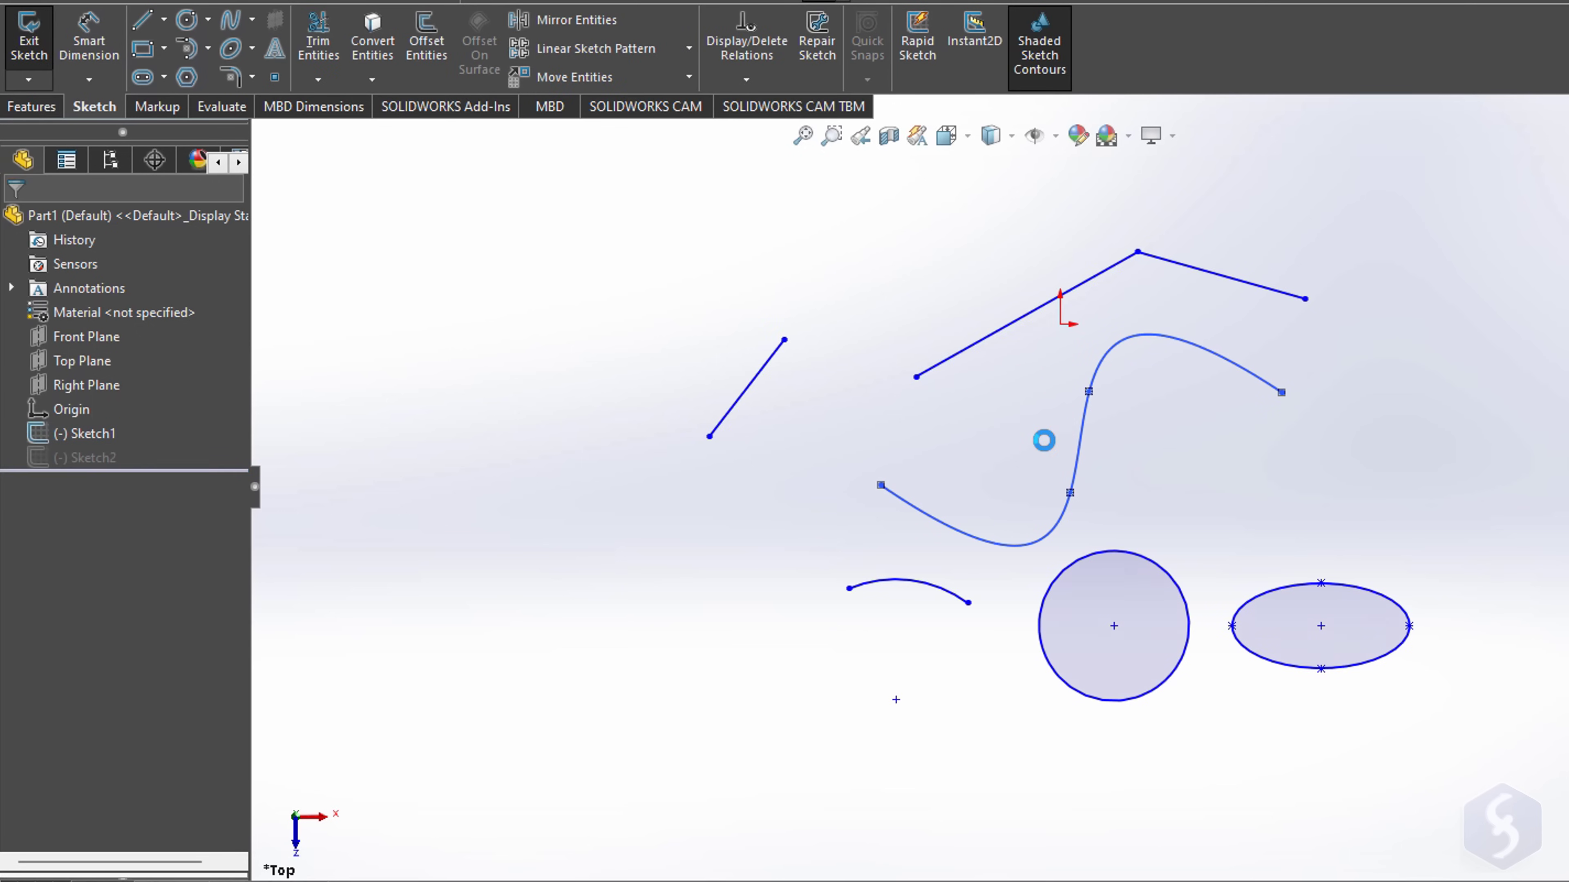
{"action": "left_click", "coordinate": [917, 378]}
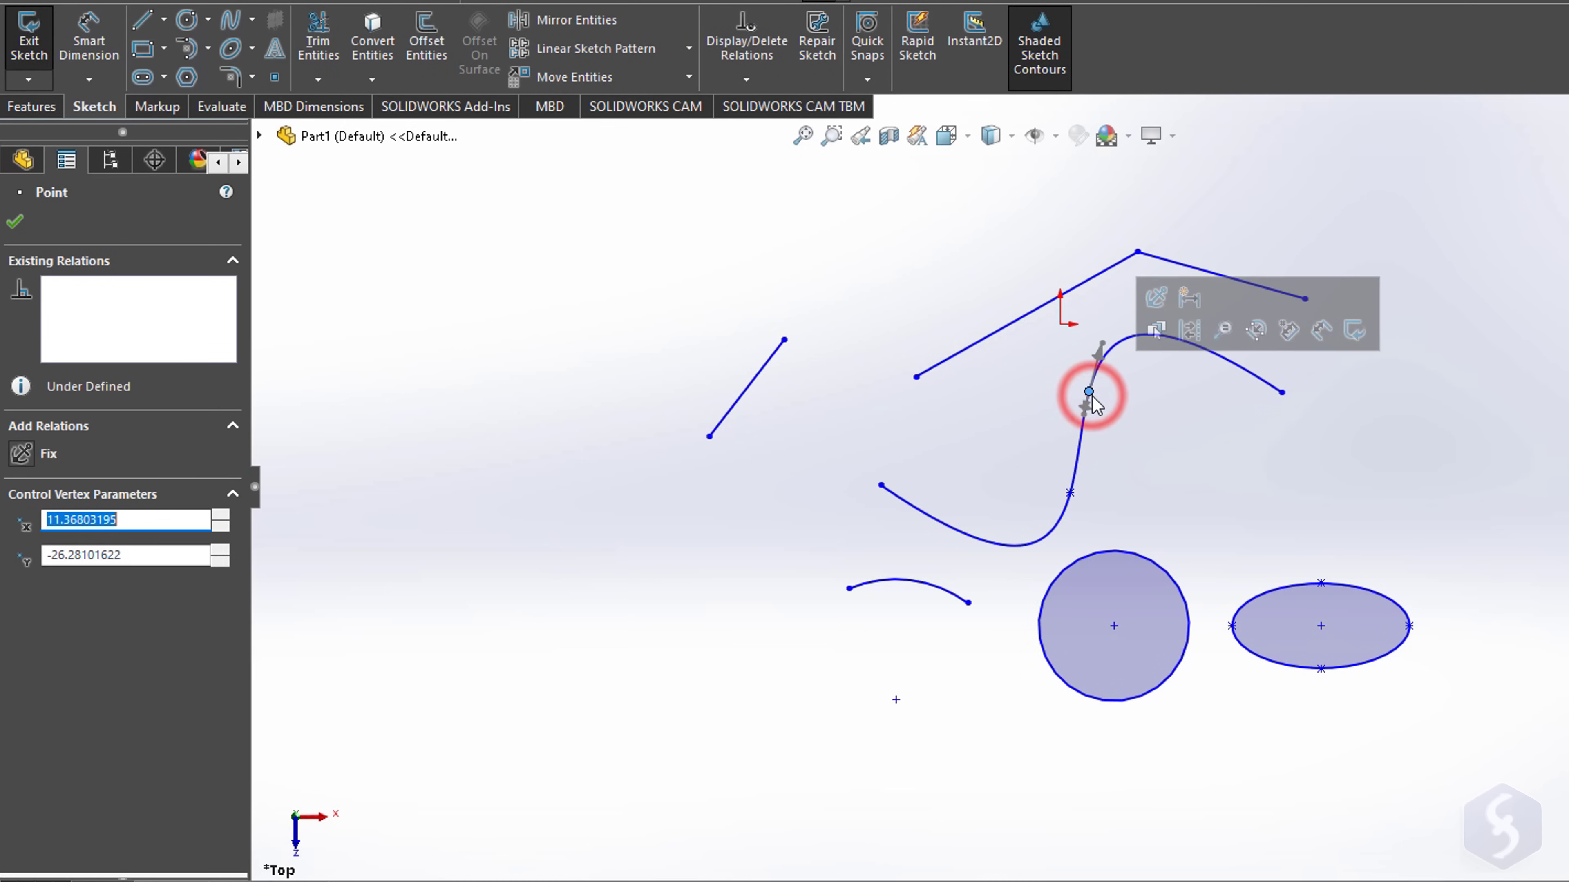
{"action": "left_click", "coordinate": [1070, 492]}
{"action": "left_click", "coordinate": [1000, 335]}
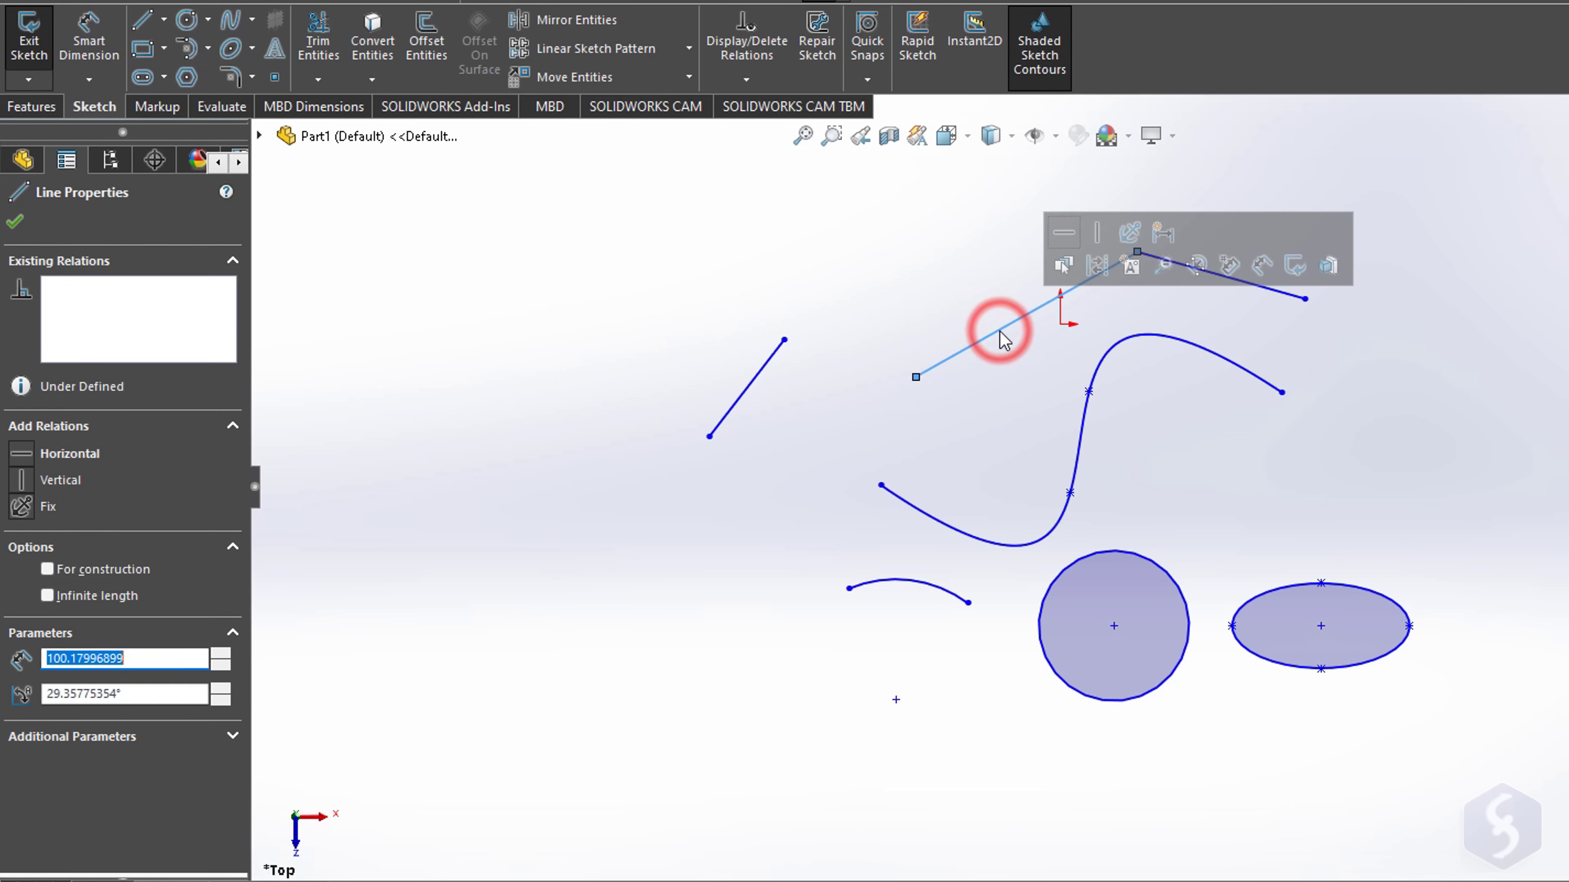
{"action": "left_click", "coordinate": [1091, 556]}
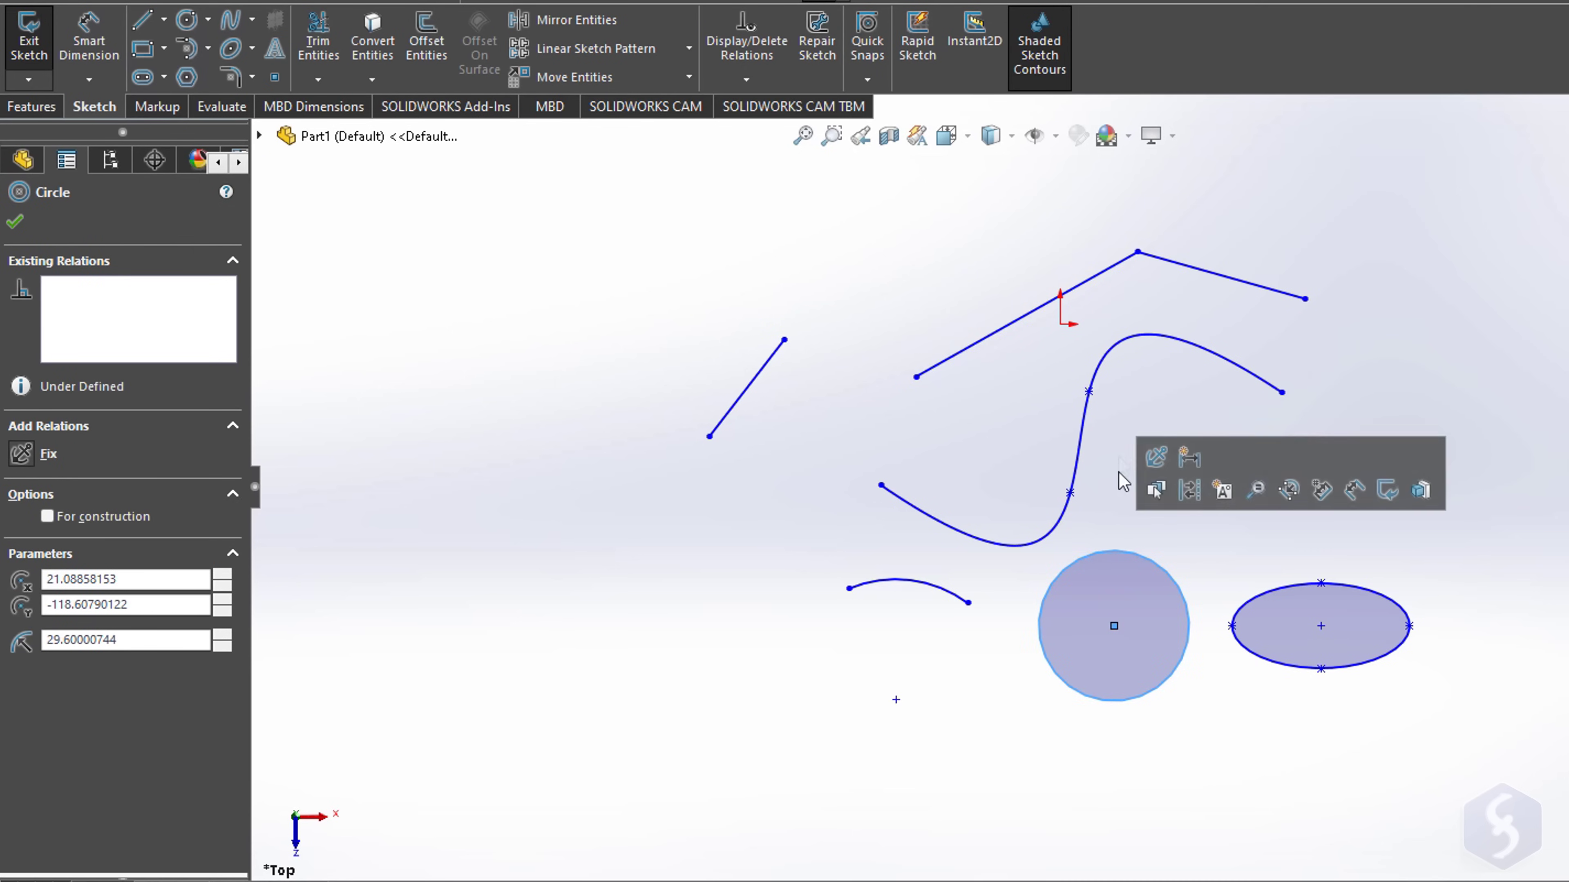
{"action": "left_click", "coordinate": [954, 356]}
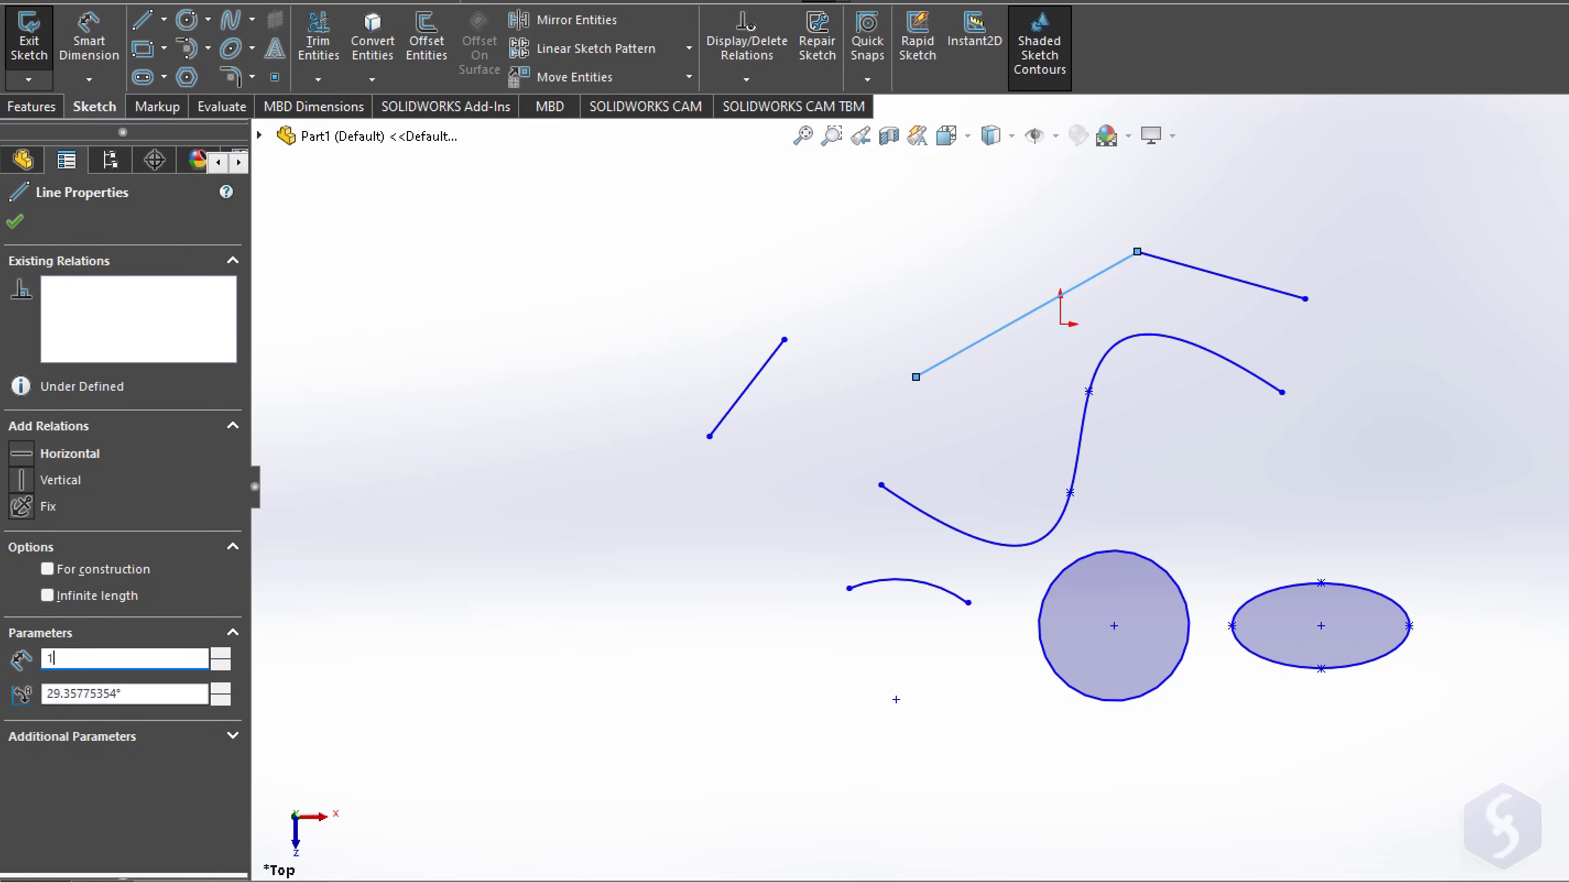
{"action": "type", "text": "150"}
{"action": "left_click", "coordinate": [130, 693]}
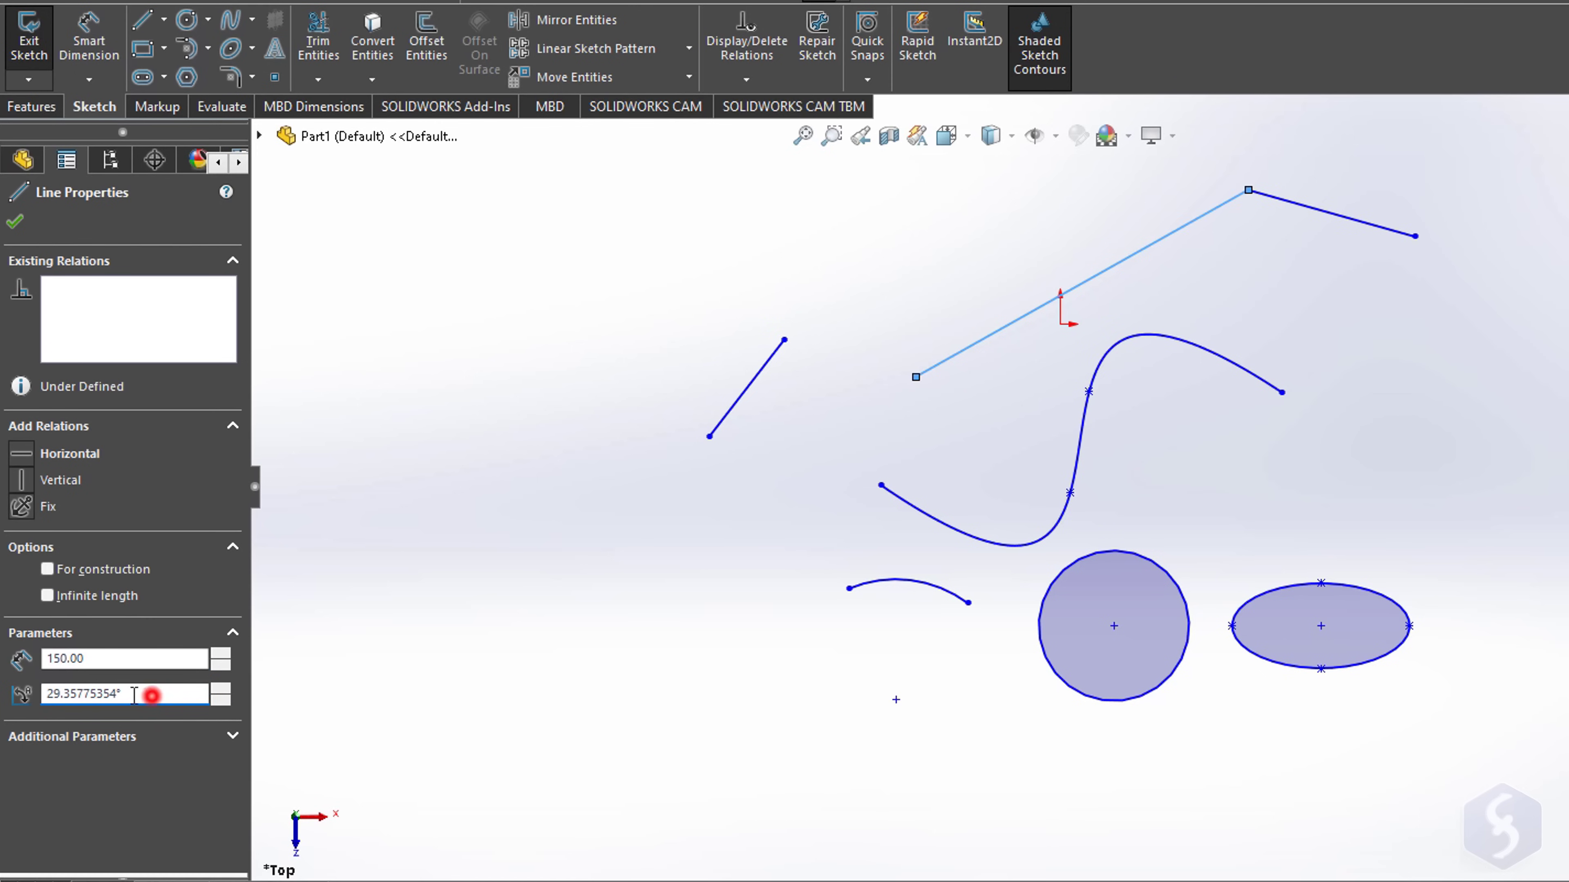
{"action": "left_click", "coordinate": [107, 656]}
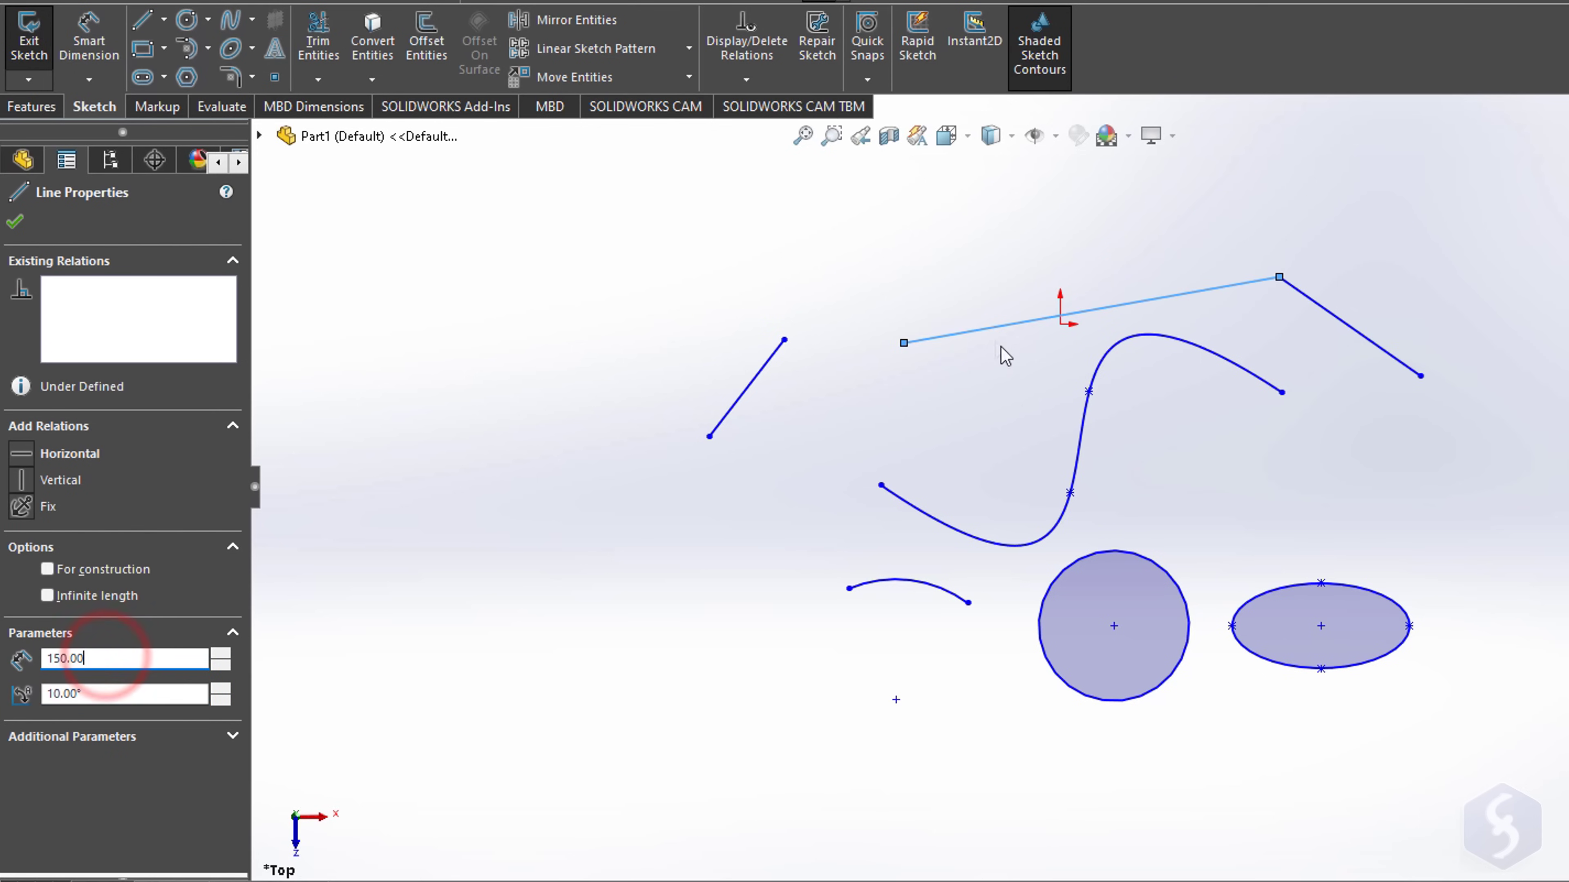
Step: Try deleting the S-spline and the polyline's left segment, then undo both deletions
{"action": "left_click", "coordinate": [1185, 640]}
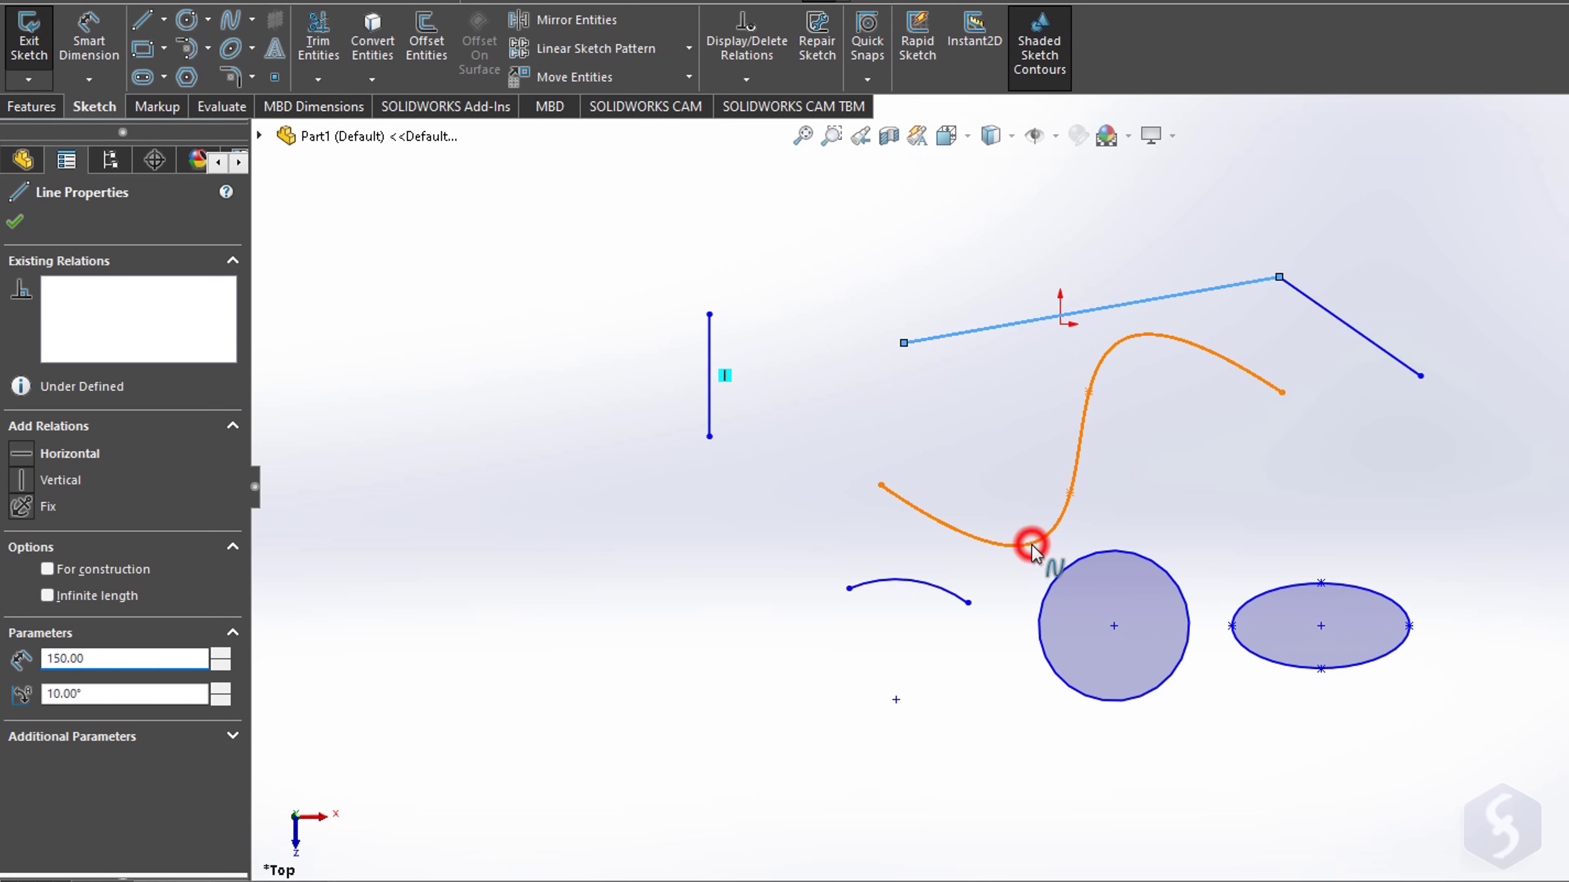
{"action": "left_click", "coordinate": [1030, 545]}
{"action": "key", "text": "Delete"}
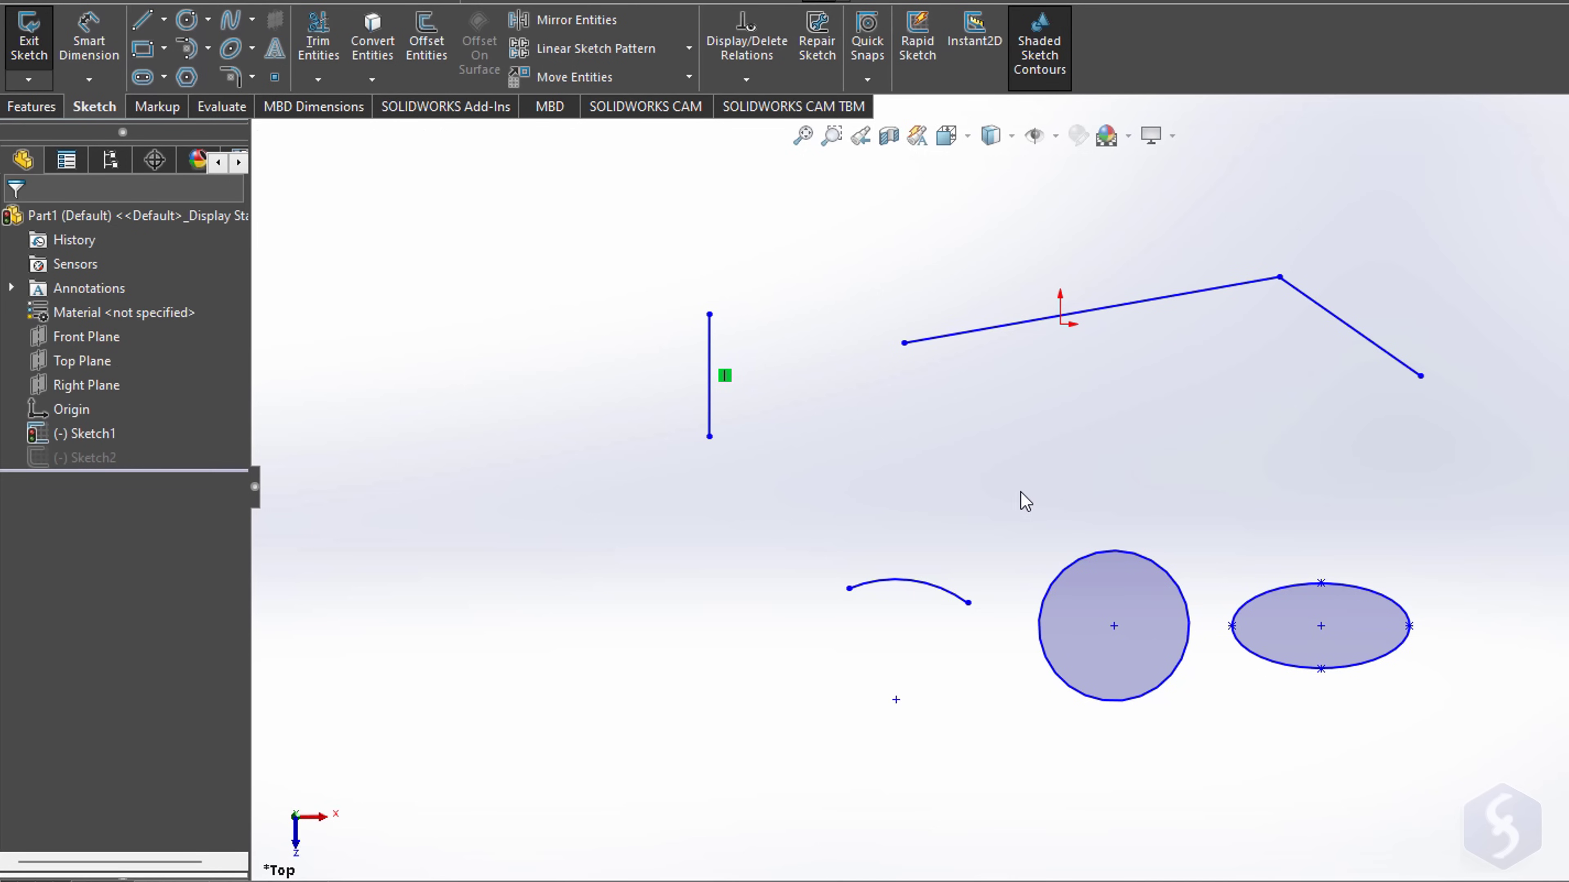
{"action": "key", "text": "ctrl+z"}
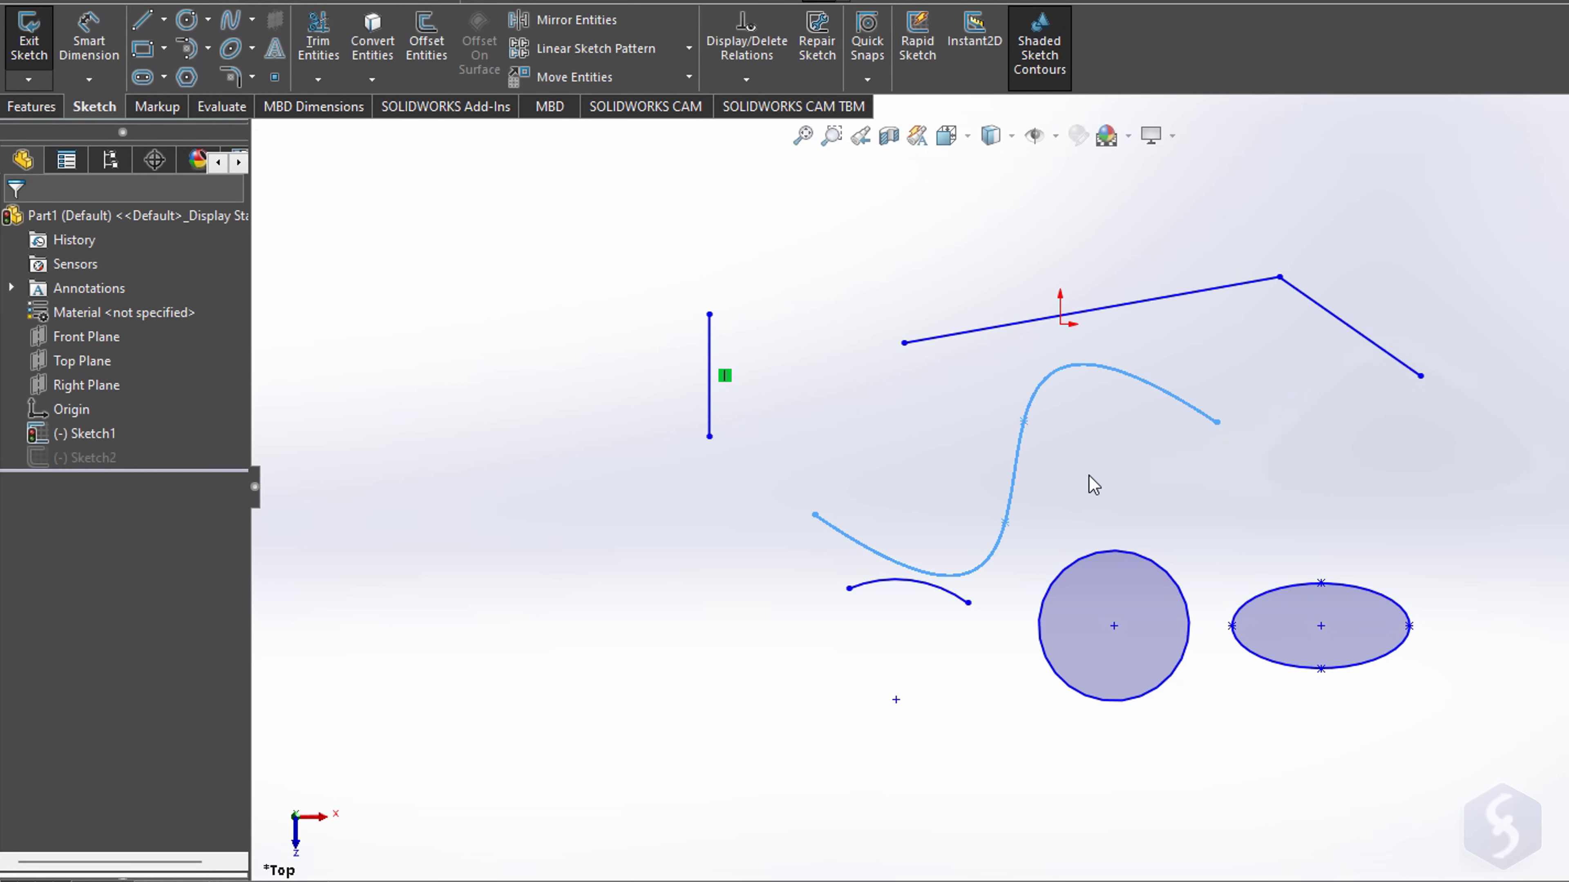
{"action": "left_click", "coordinate": [1243, 474]}
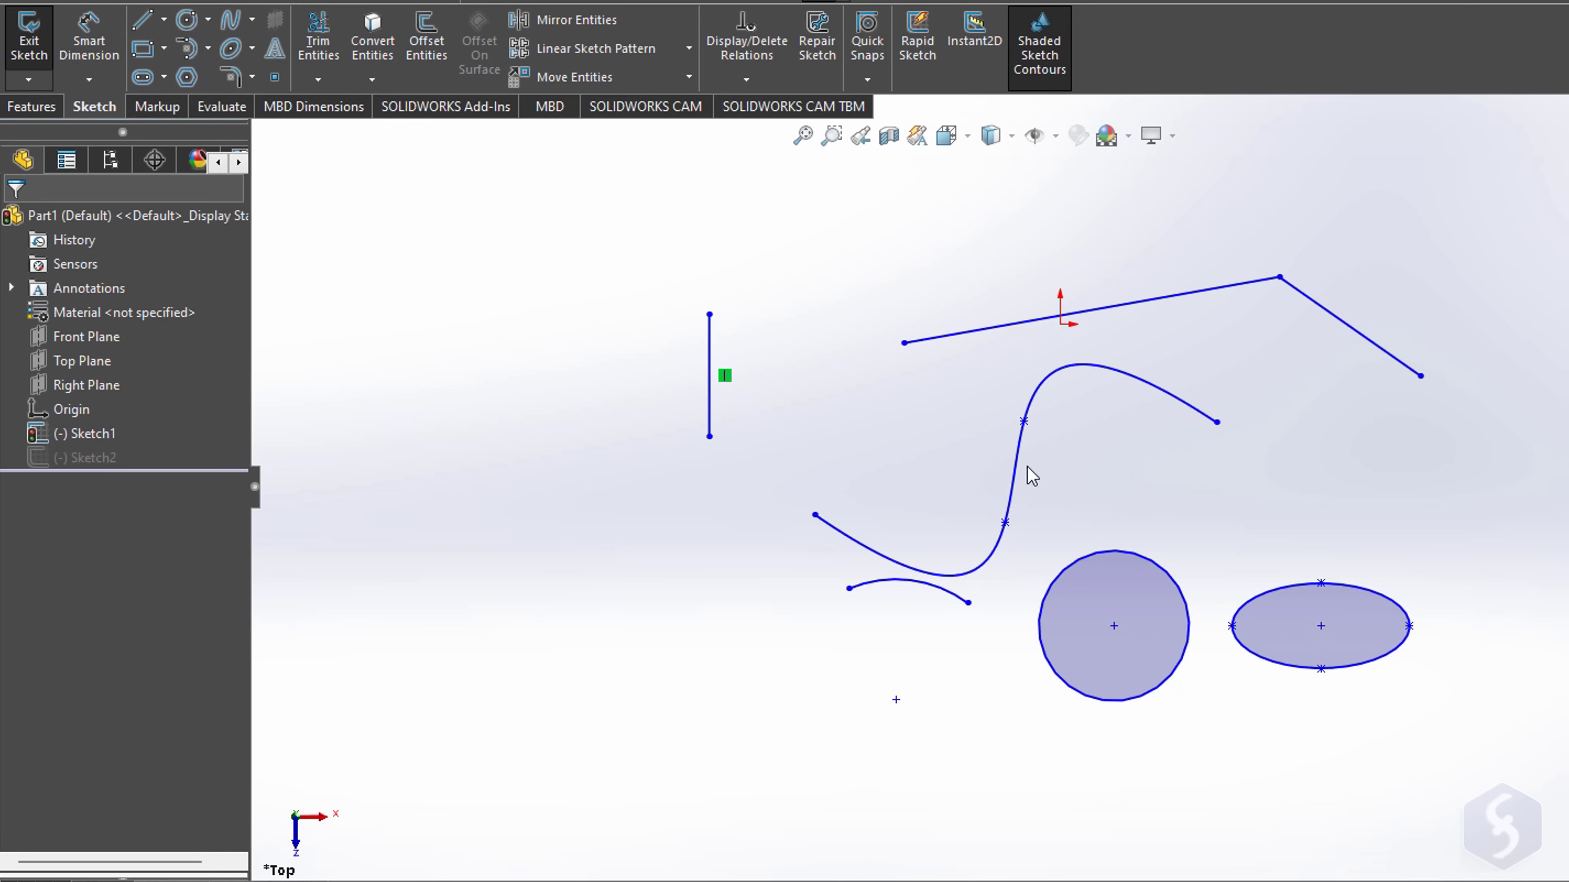
{"action": "left_click", "coordinate": [1013, 469]}
{"action": "key", "text": "Delete"}
{"action": "left_click", "coordinate": [1040, 320]}
{"action": "key", "text": "Delete"}
{"action": "key", "text": "ctrl+z"}
{"action": "key", "text": "ctrl+z"}
Step: Move the polyline segment lower and make the slanted right segment construction geometry
{"action": "mouse_move", "coordinate": [906, 349]}
{"action": "left_mouse_down"}
{"action": "mouse_move", "coordinate": [924, 309]}
{"action": "mouse_move", "coordinate": [812, 252]}
{"action": "mouse_move", "coordinate": [770, 378]}
{"action": "mouse_move", "coordinate": [897, 344]}
{"action": "left_mouse_up"}
{"action": "left_click_drag", "start_coordinate": [1013, 336], "coordinate": [1161, 592]}
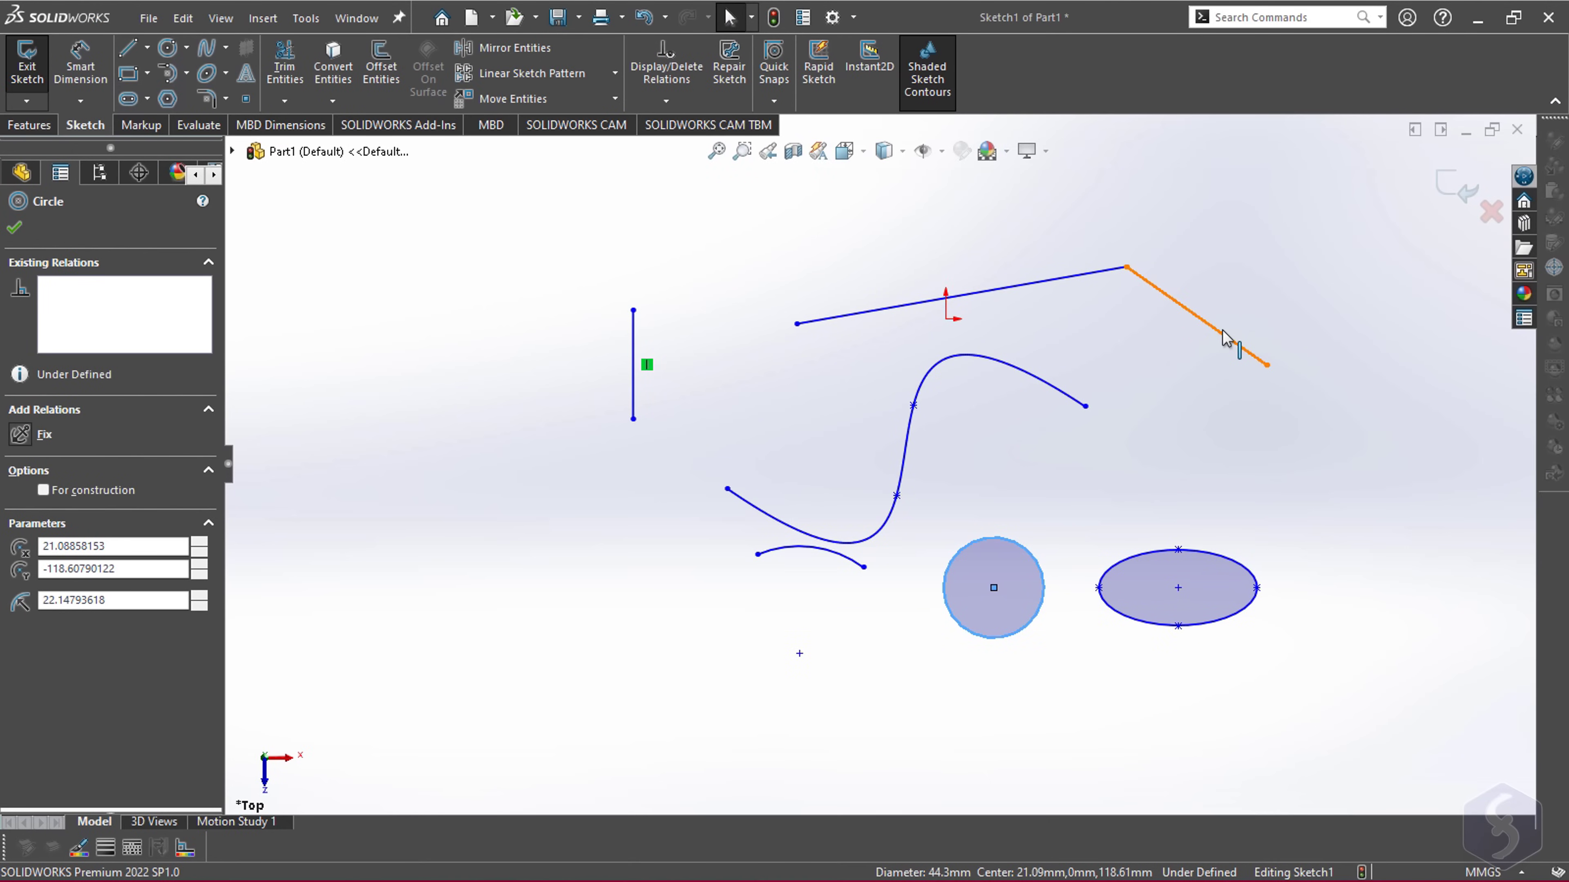
{"action": "left_click", "coordinate": [1222, 334]}
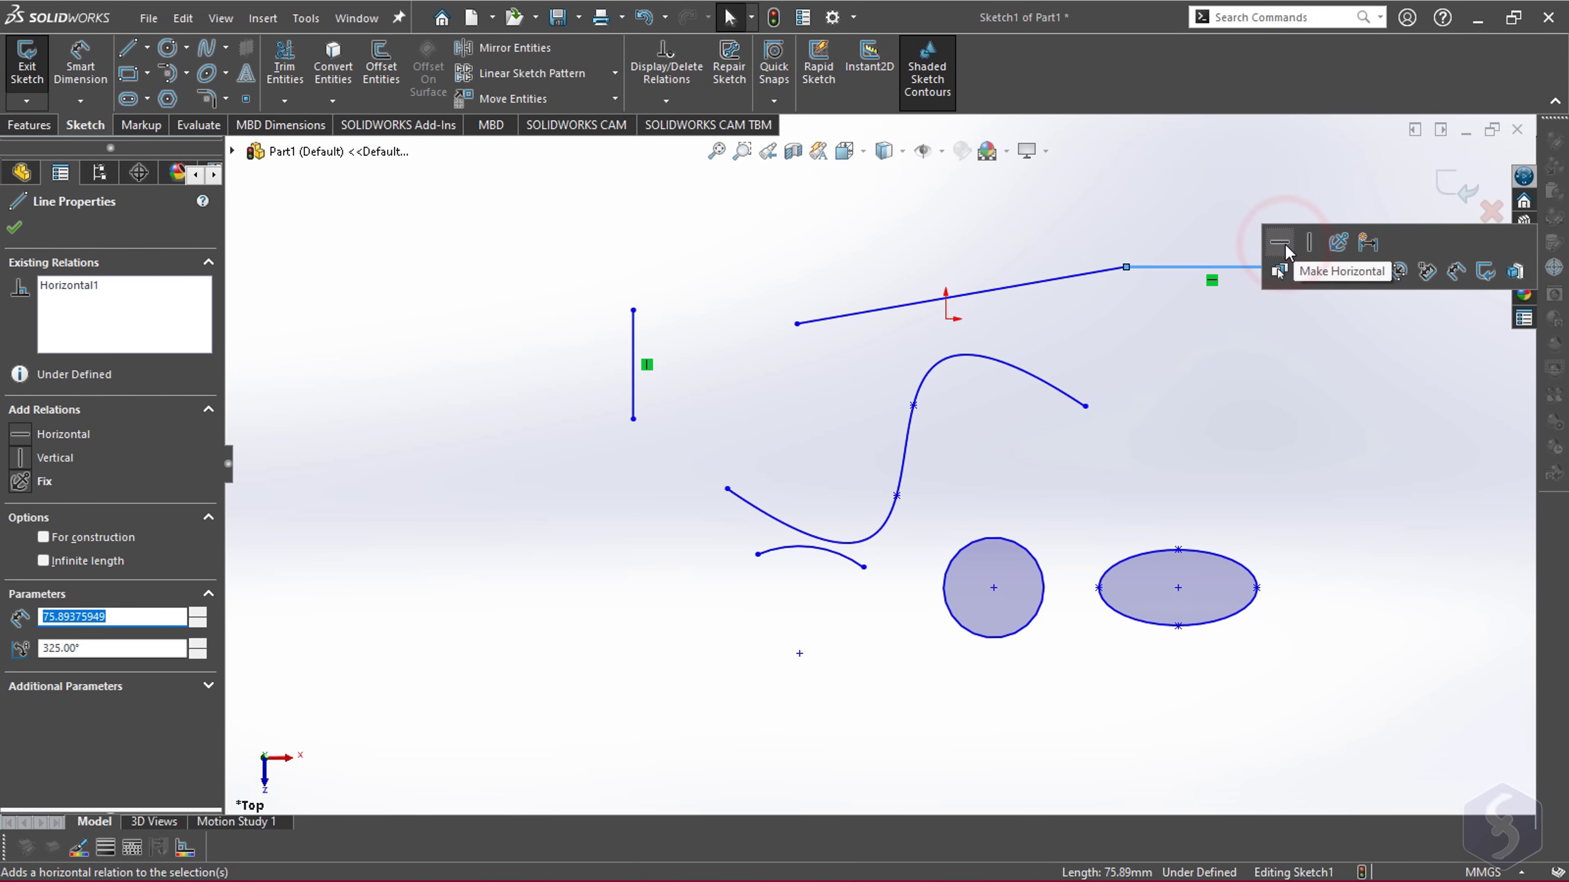
{"action": "left_click", "coordinate": [1299, 248]}
{"action": "key", "text": "ctrl+z"}
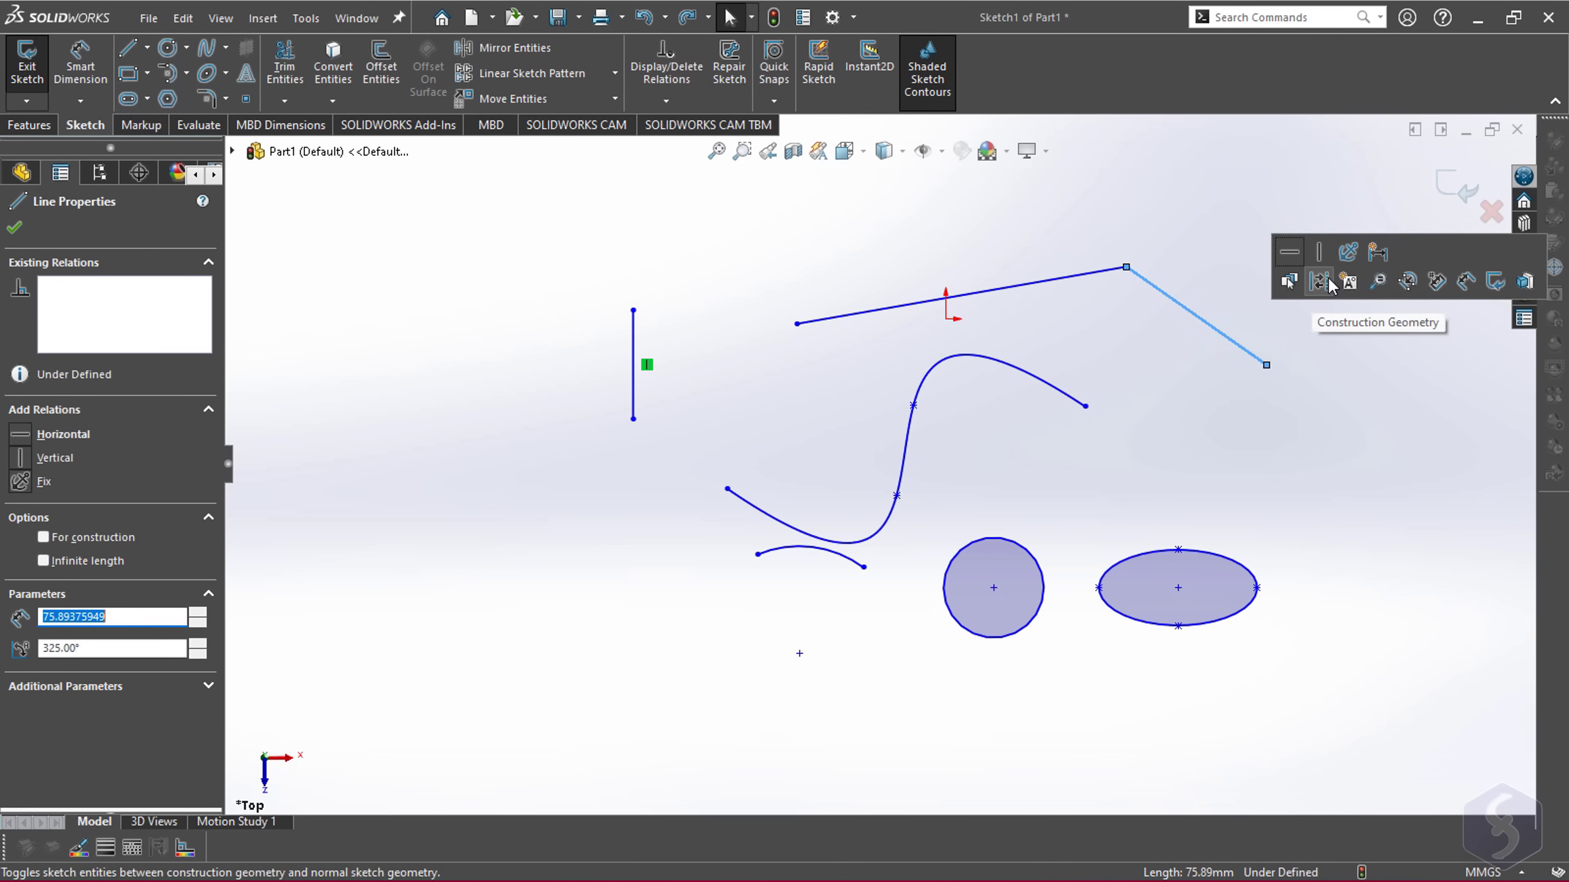
{"action": "left_click", "coordinate": [1327, 284]}
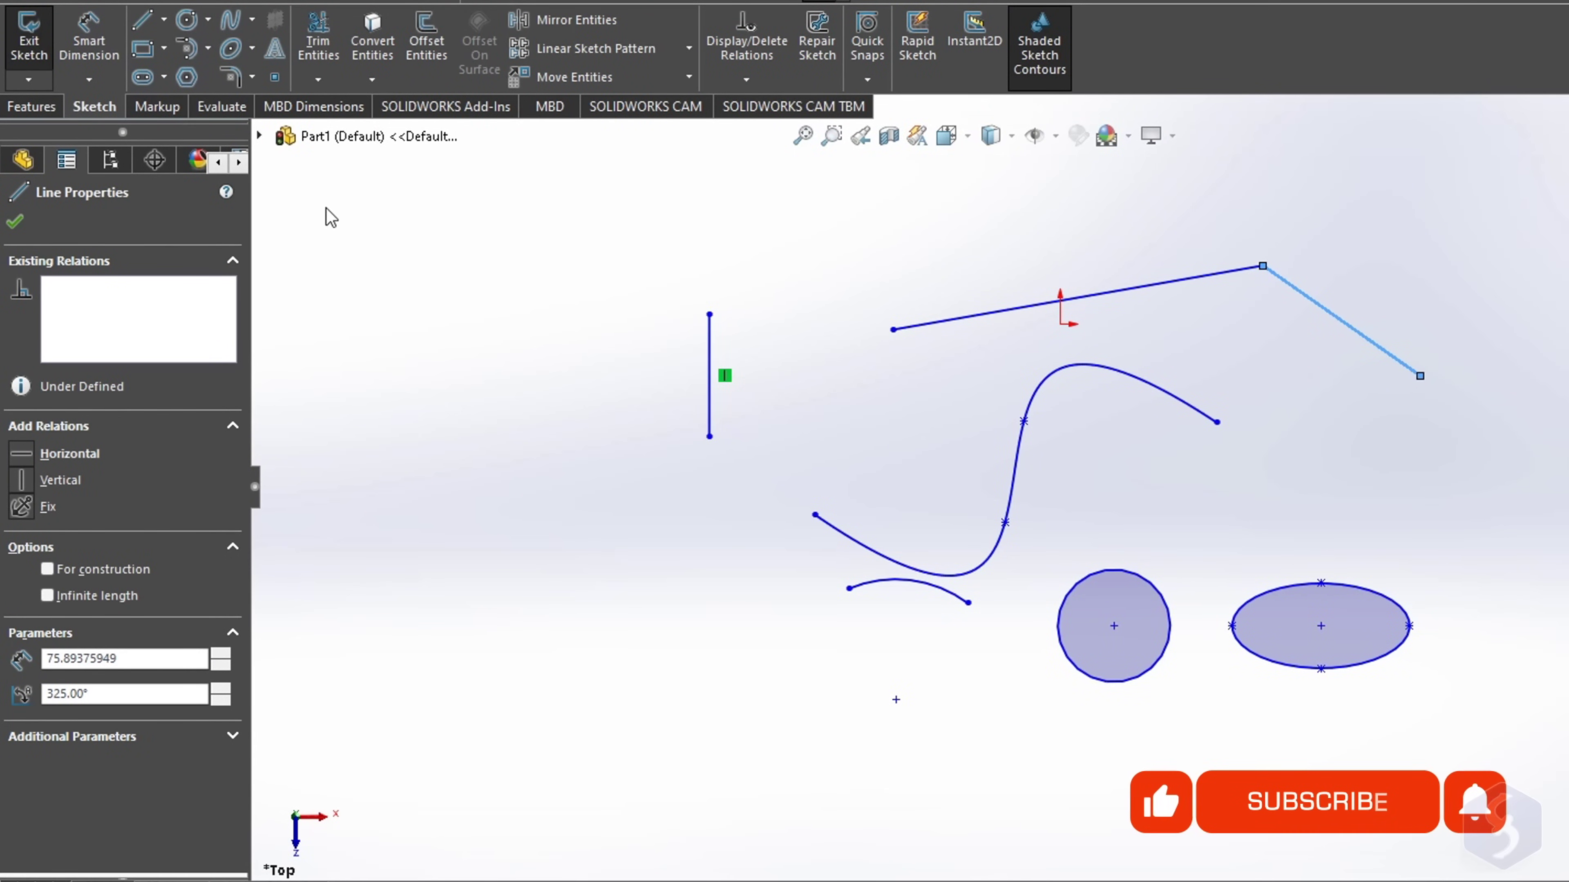
Step: Dimension the circle's centre 60 from the ellipse's left point
{"action": "left_click", "coordinate": [88, 42]}
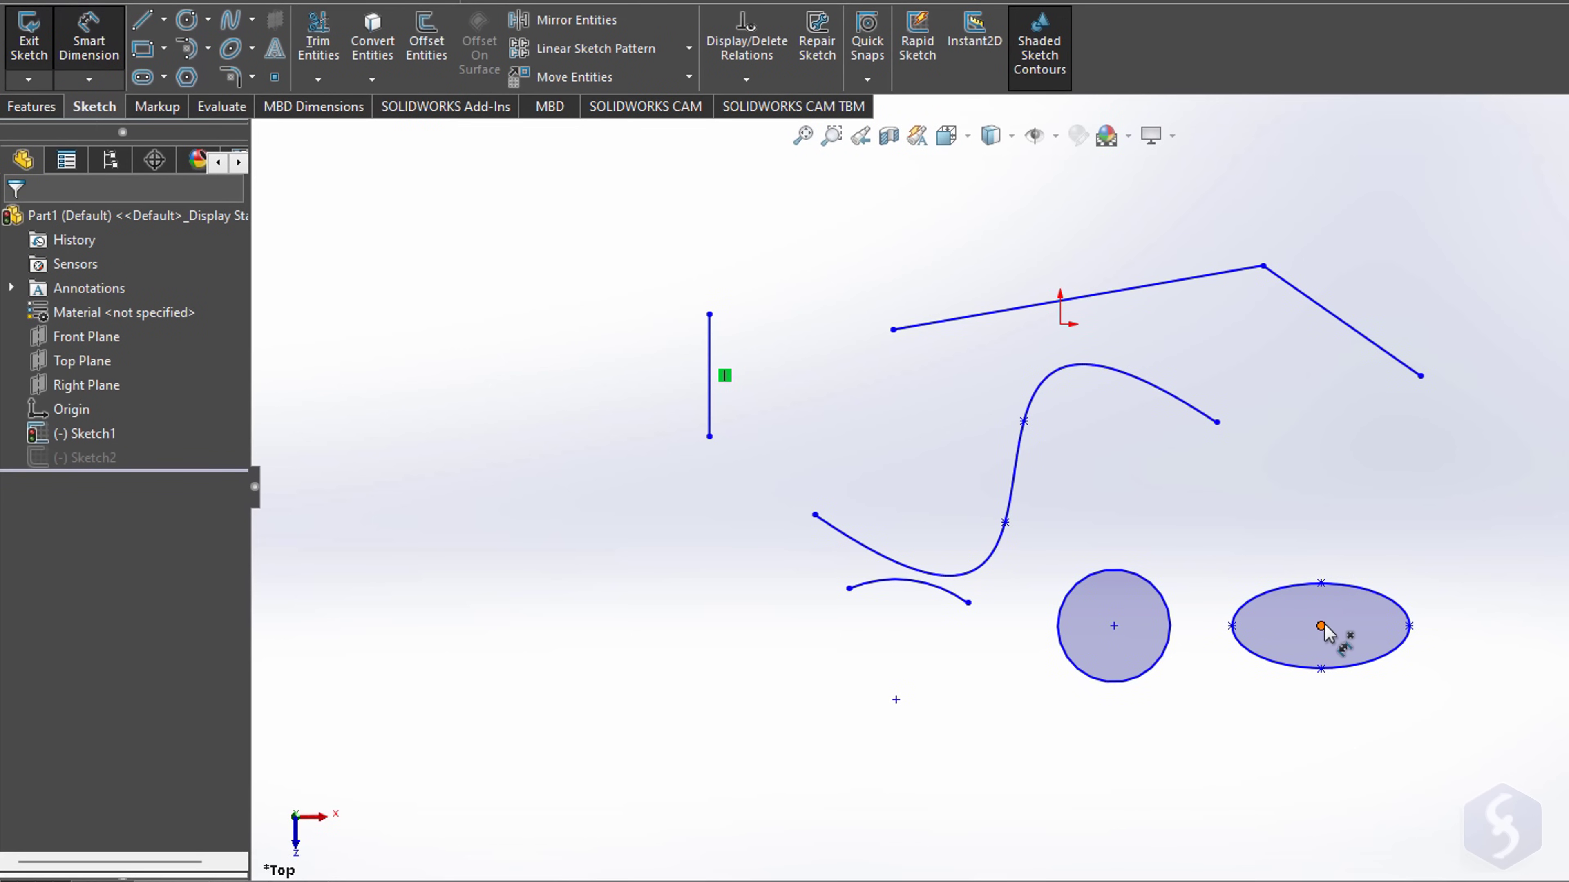
{"action": "left_click", "coordinate": [1114, 626]}
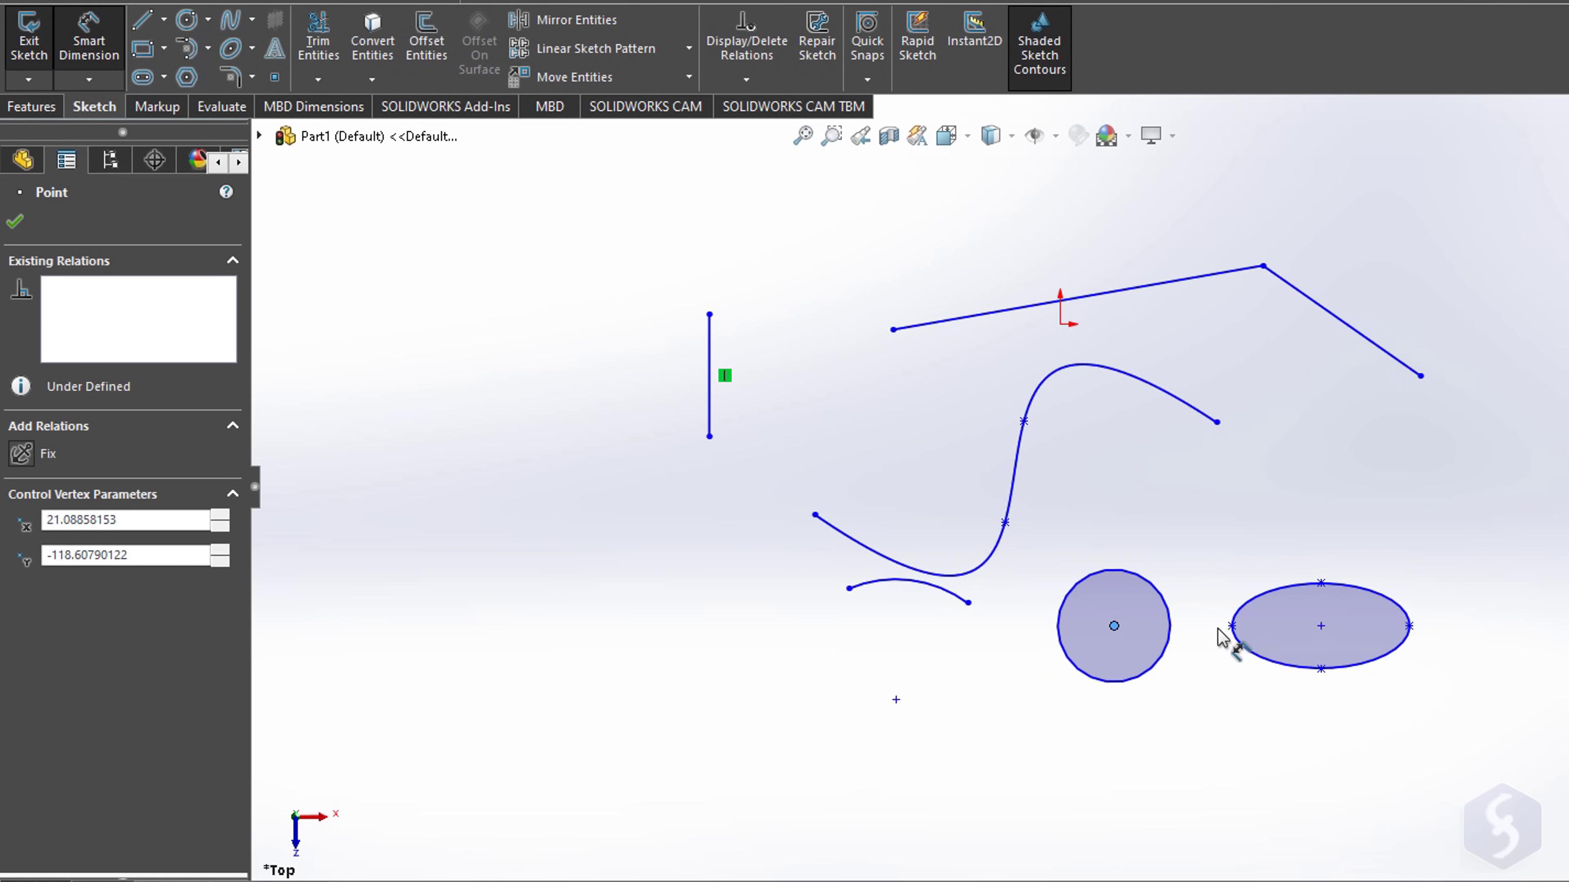
{"action": "left_click", "coordinate": [1231, 626]}
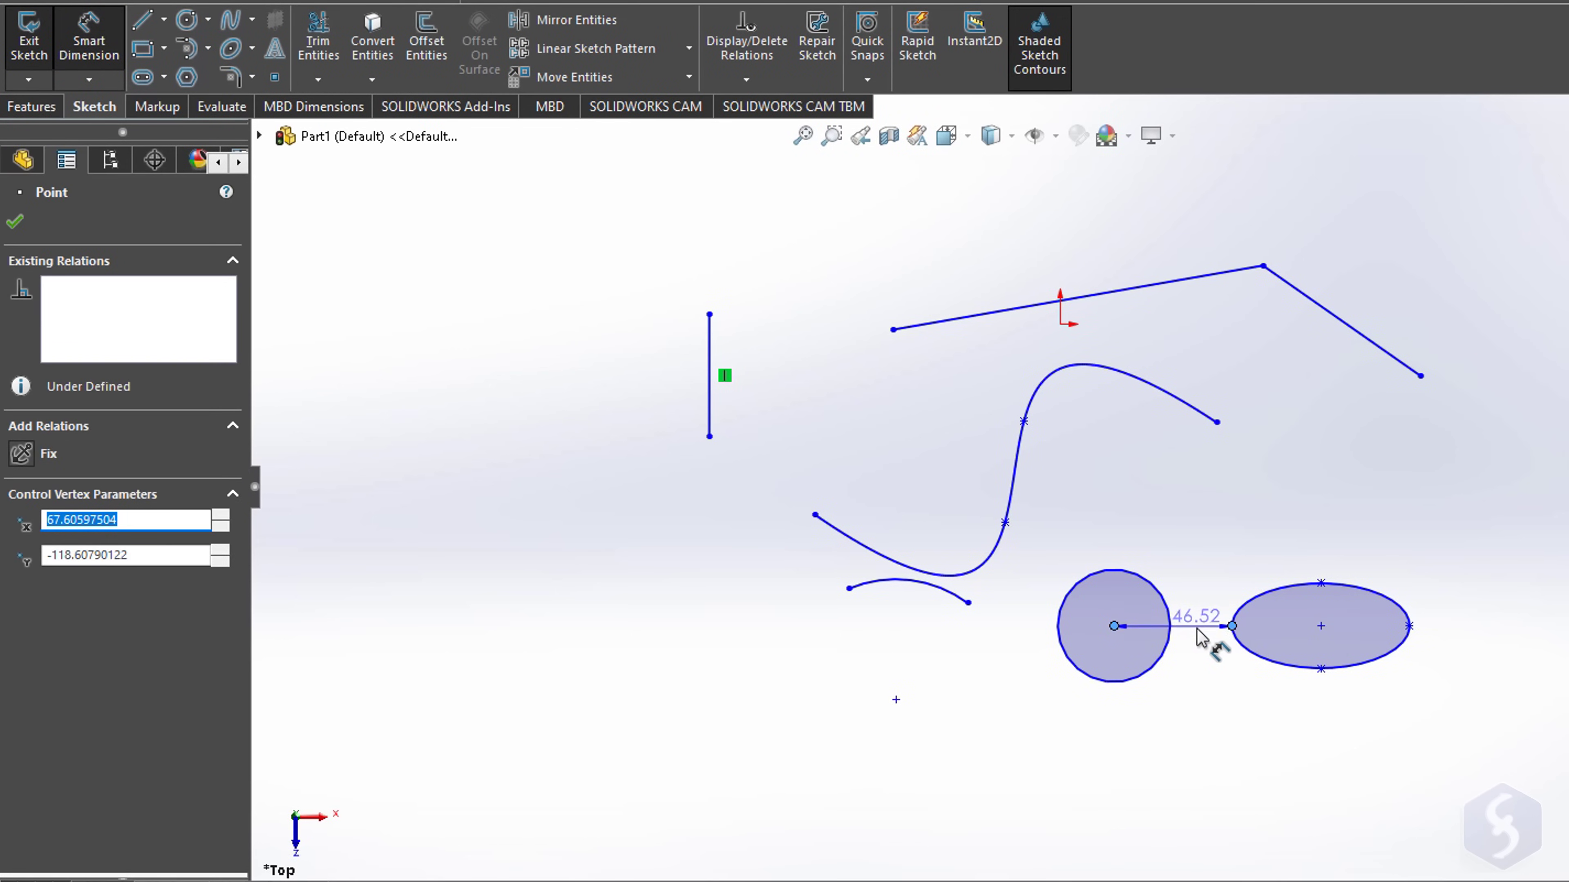
{"action": "left_click", "coordinate": [1209, 680]}
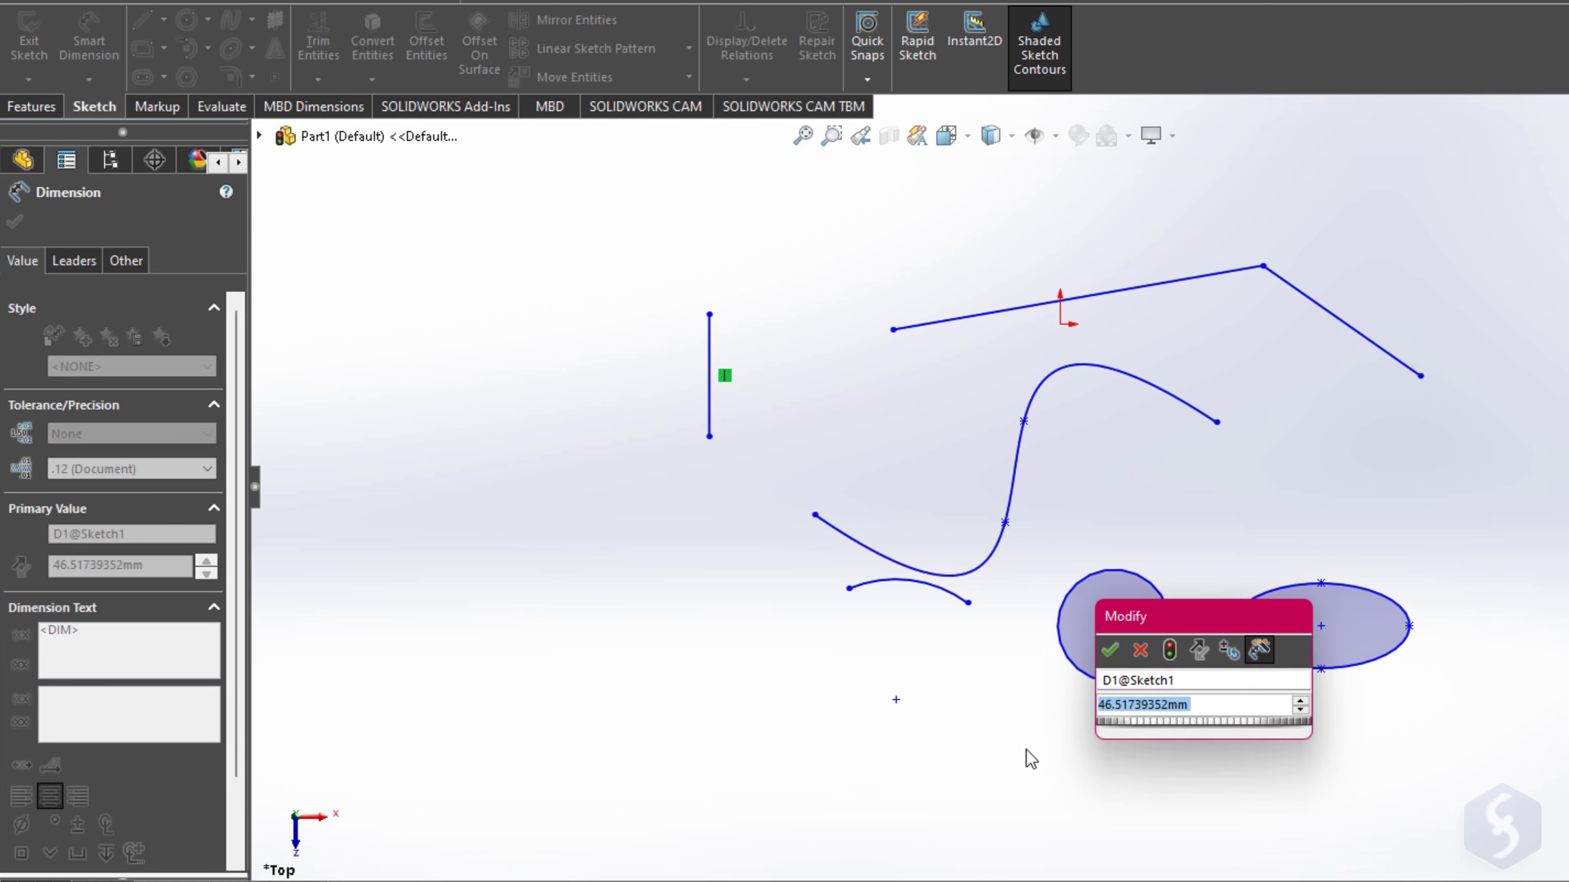
{"action": "type", "text": "60"}
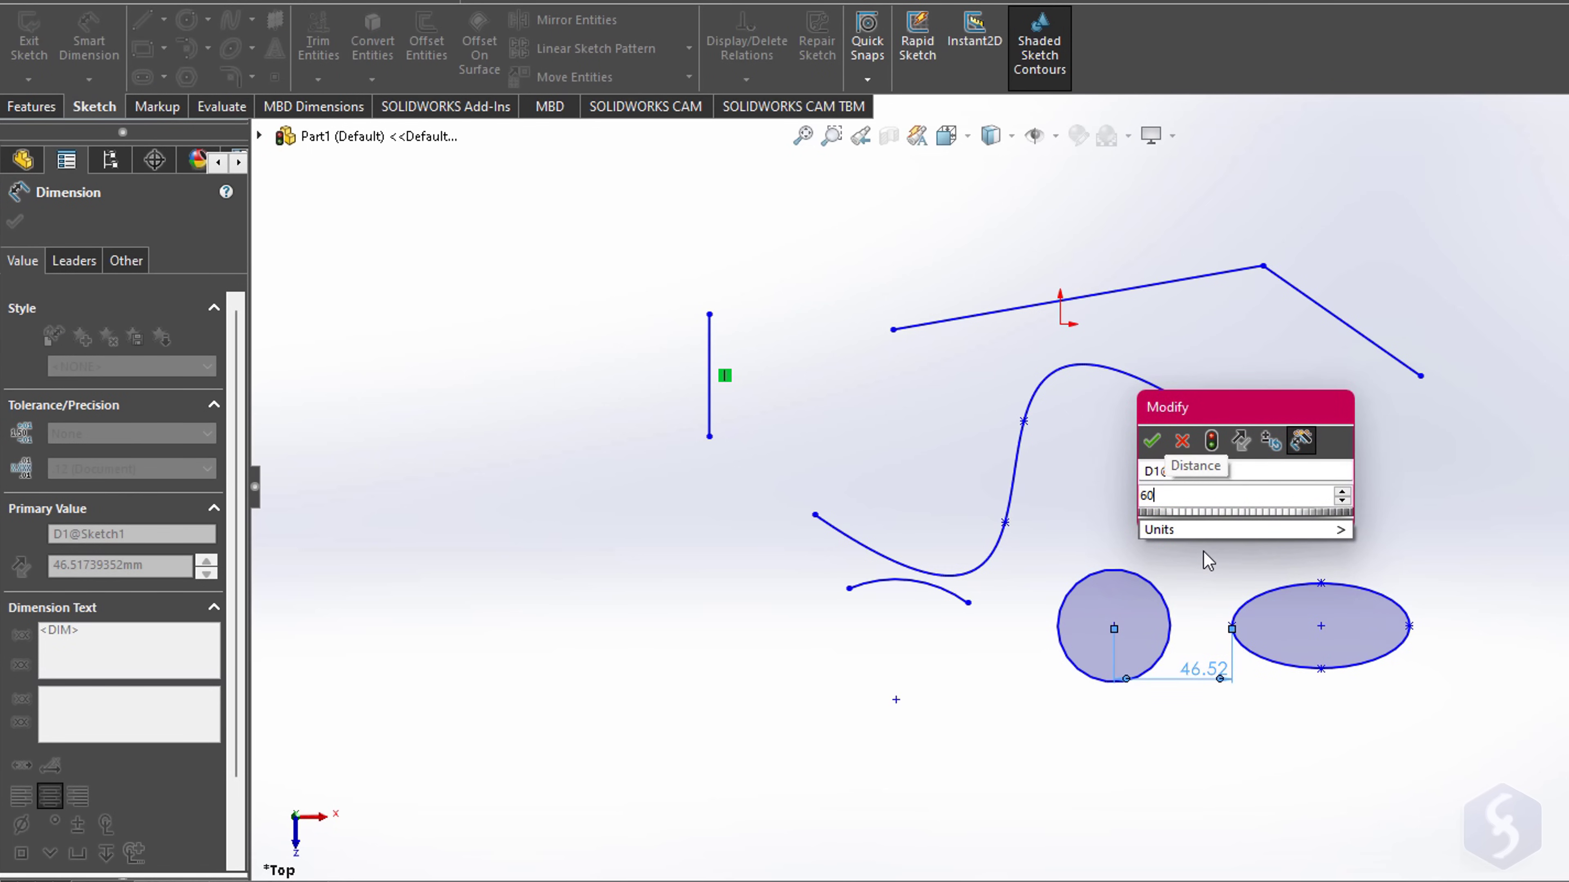
{"action": "key", "text": "Return"}
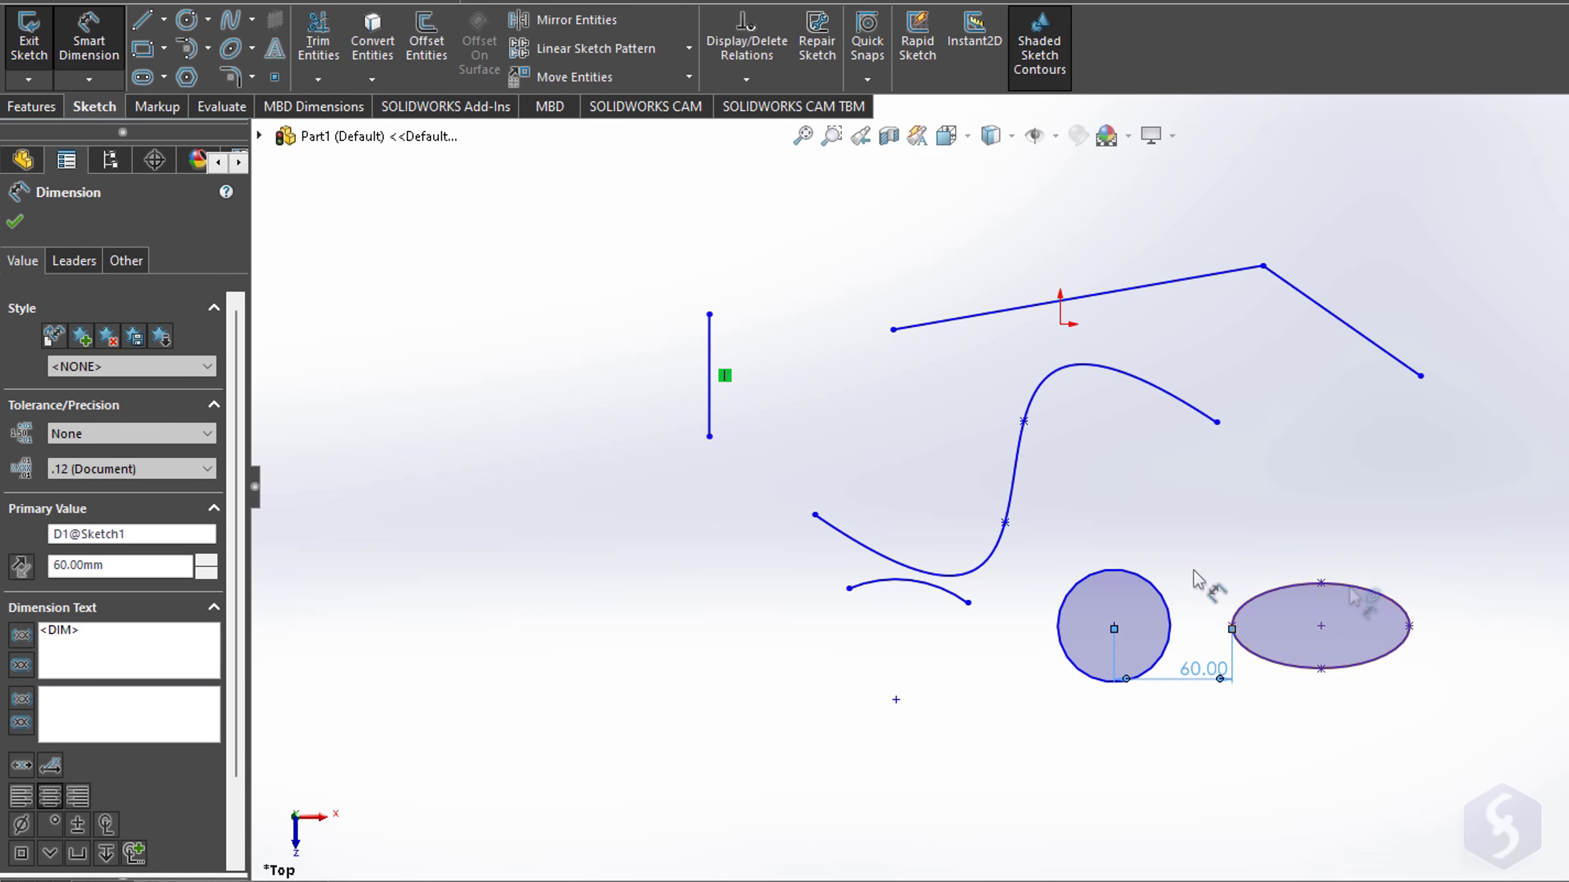
Step: Dimension the ellipse's vertical half-axis to 40, then test whether the ellipse still moves
{"action": "left_click", "coordinate": [1332, 587]}
{"action": "left_click", "coordinate": [1321, 668]}
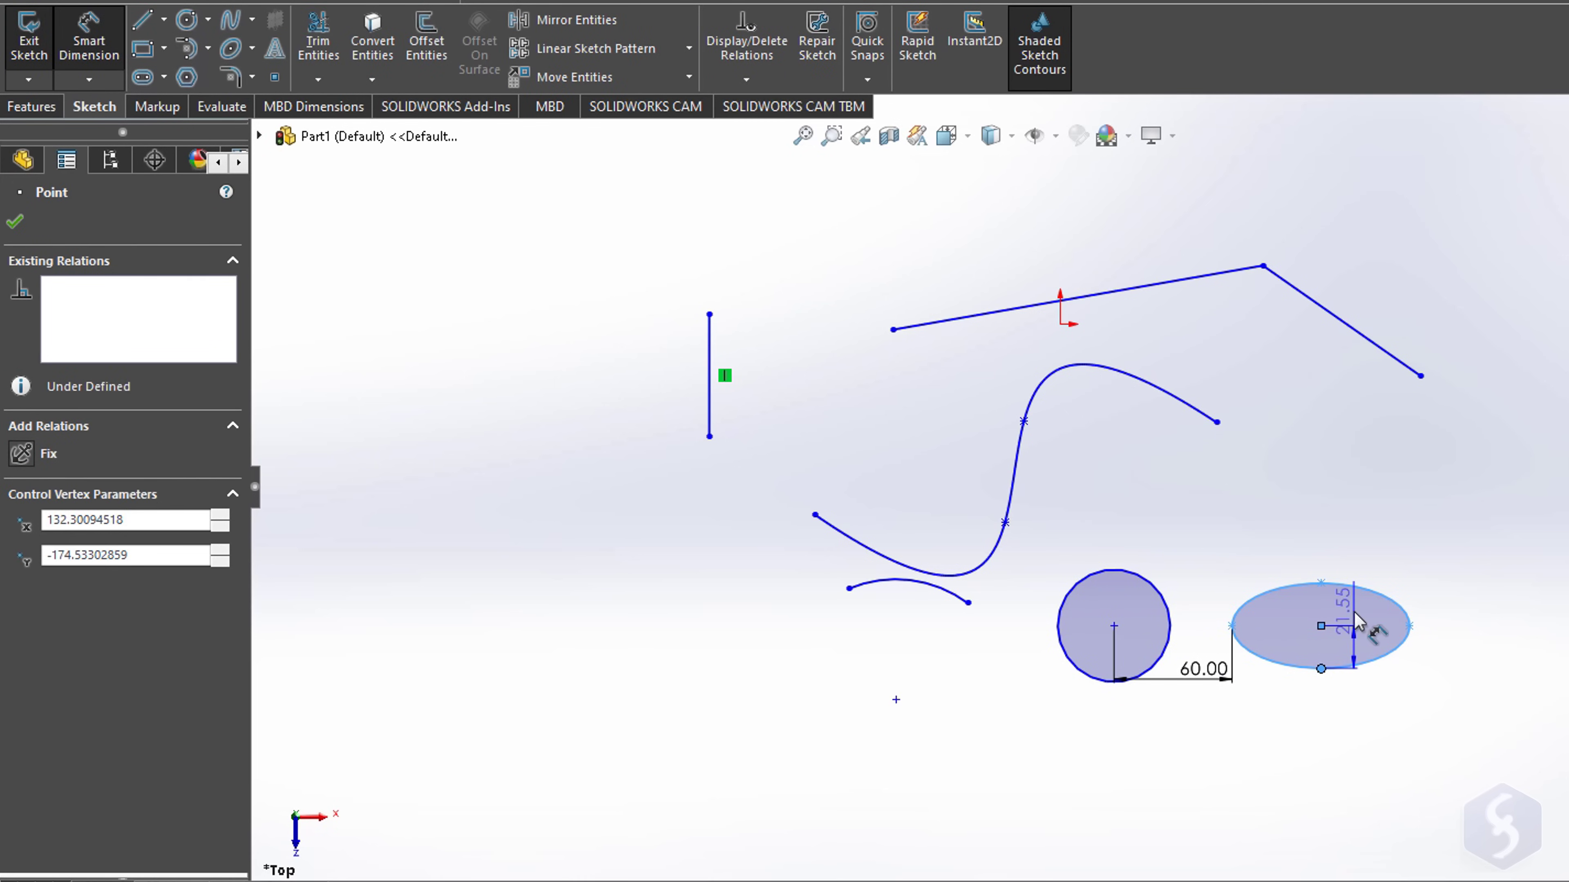
{"action": "left_click", "coordinate": [1359, 615]}
{"action": "type", "text": "40"}
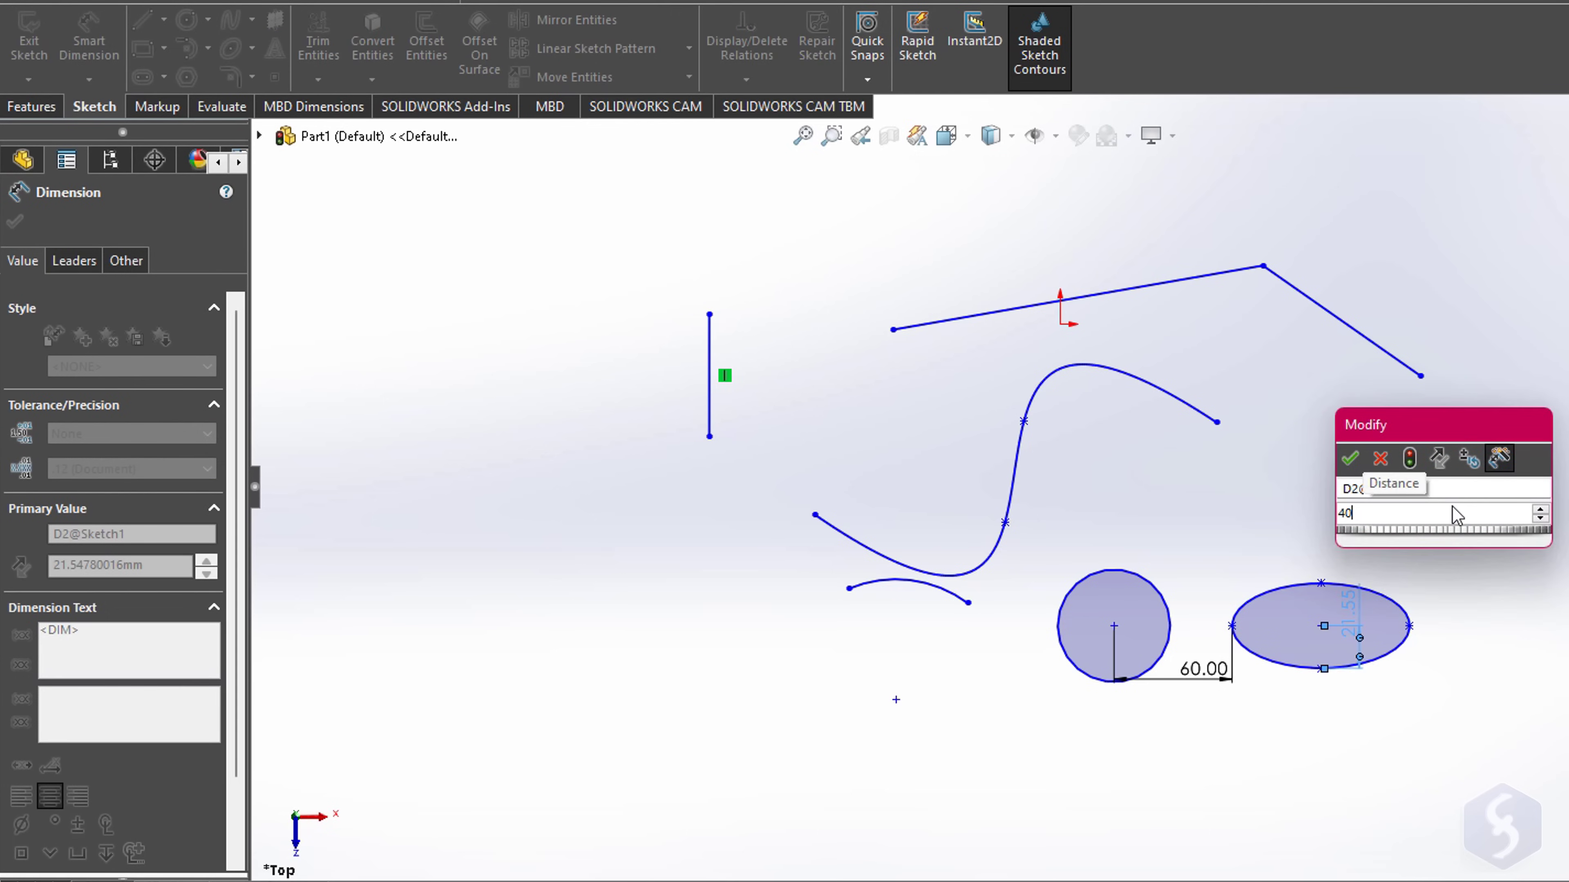
{"action": "key", "text": "Return"}
{"action": "left_click", "coordinate": [1458, 649]}
{"action": "left_click", "coordinate": [1303, 531]}
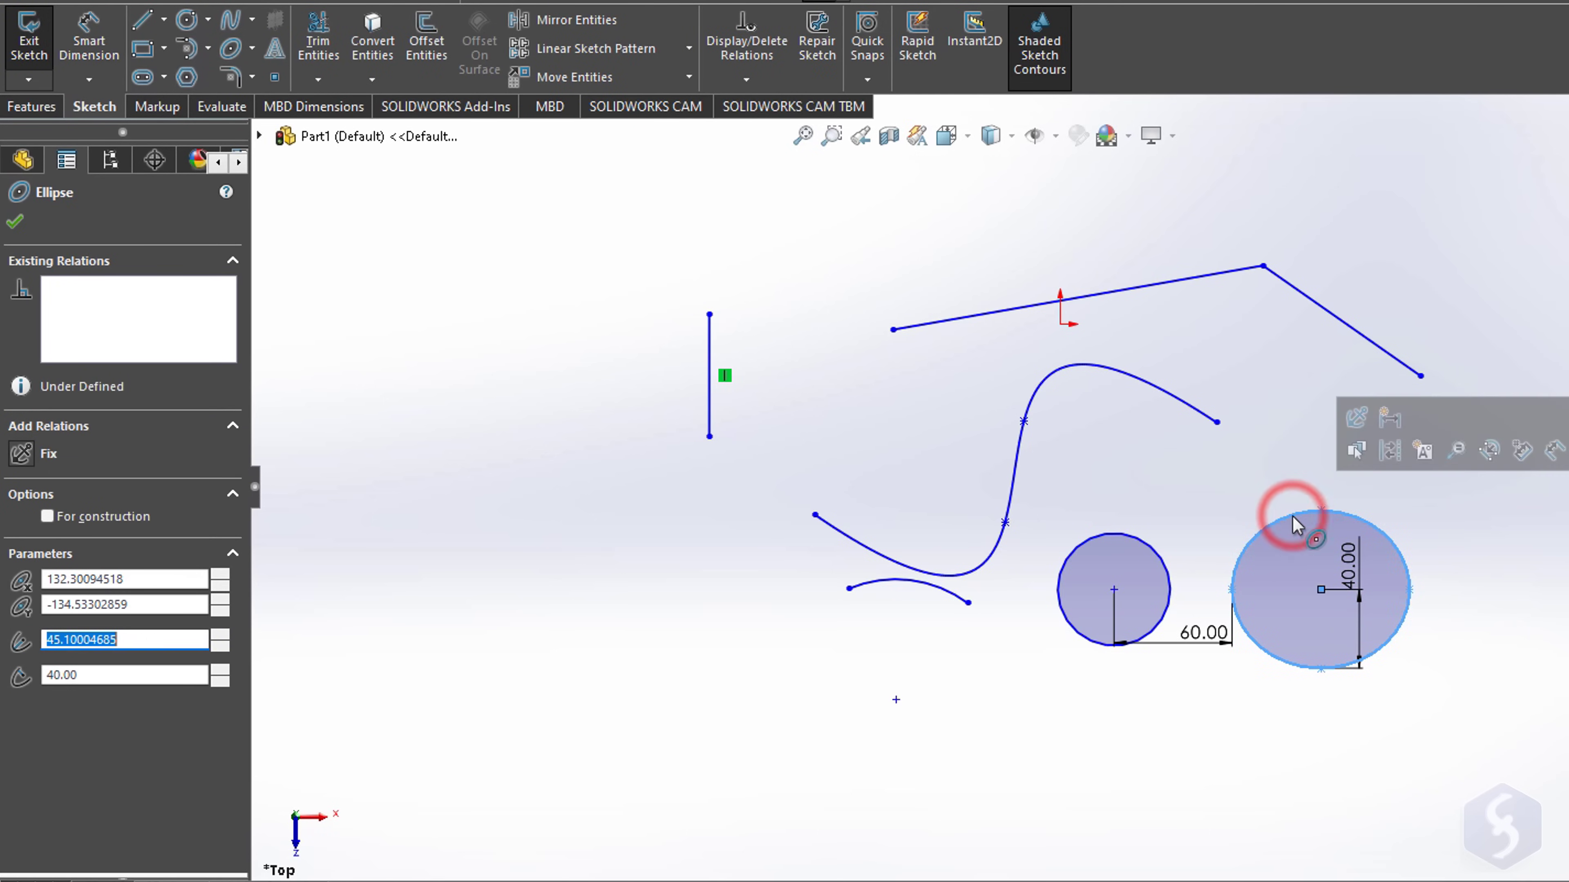
{"action": "left_click", "coordinate": [1286, 521]}
{"action": "mouse_move", "coordinate": [1286, 520]}
{"action": "left_mouse_down"}
{"action": "mouse_move", "coordinate": [1327, 375]}
{"action": "mouse_move", "coordinate": [1265, 470]}
{"action": "mouse_move", "coordinate": [904, 547]}
{"action": "mouse_move", "coordinate": [583, 512]}
{"action": "left_mouse_up"}
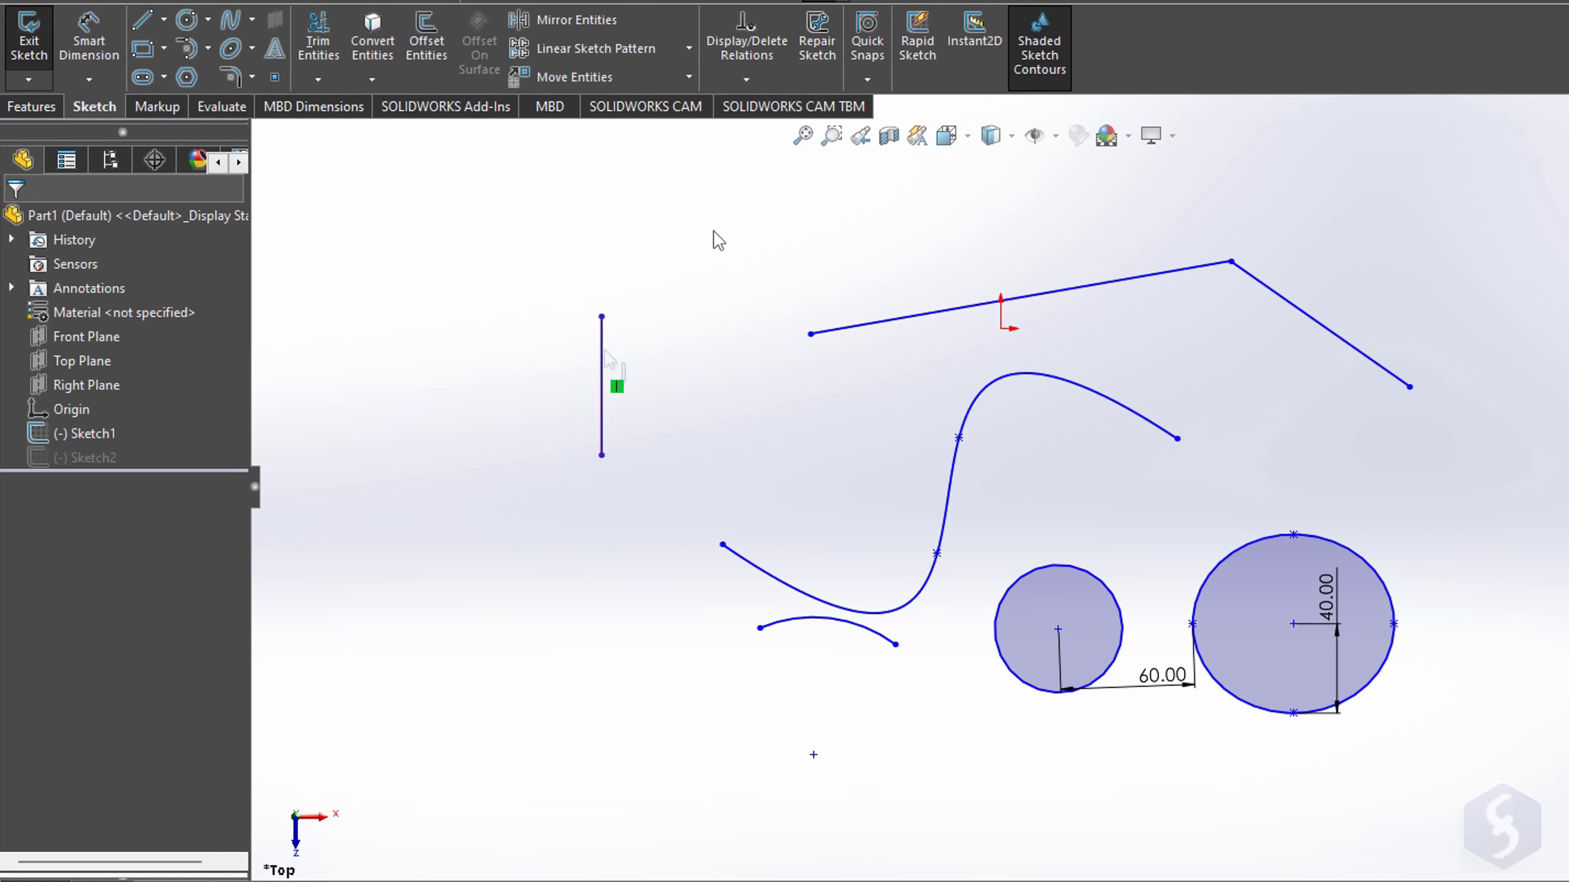
Step: Move the vertical sketch line further to the right
{"action": "left_click", "coordinate": [602, 373]}
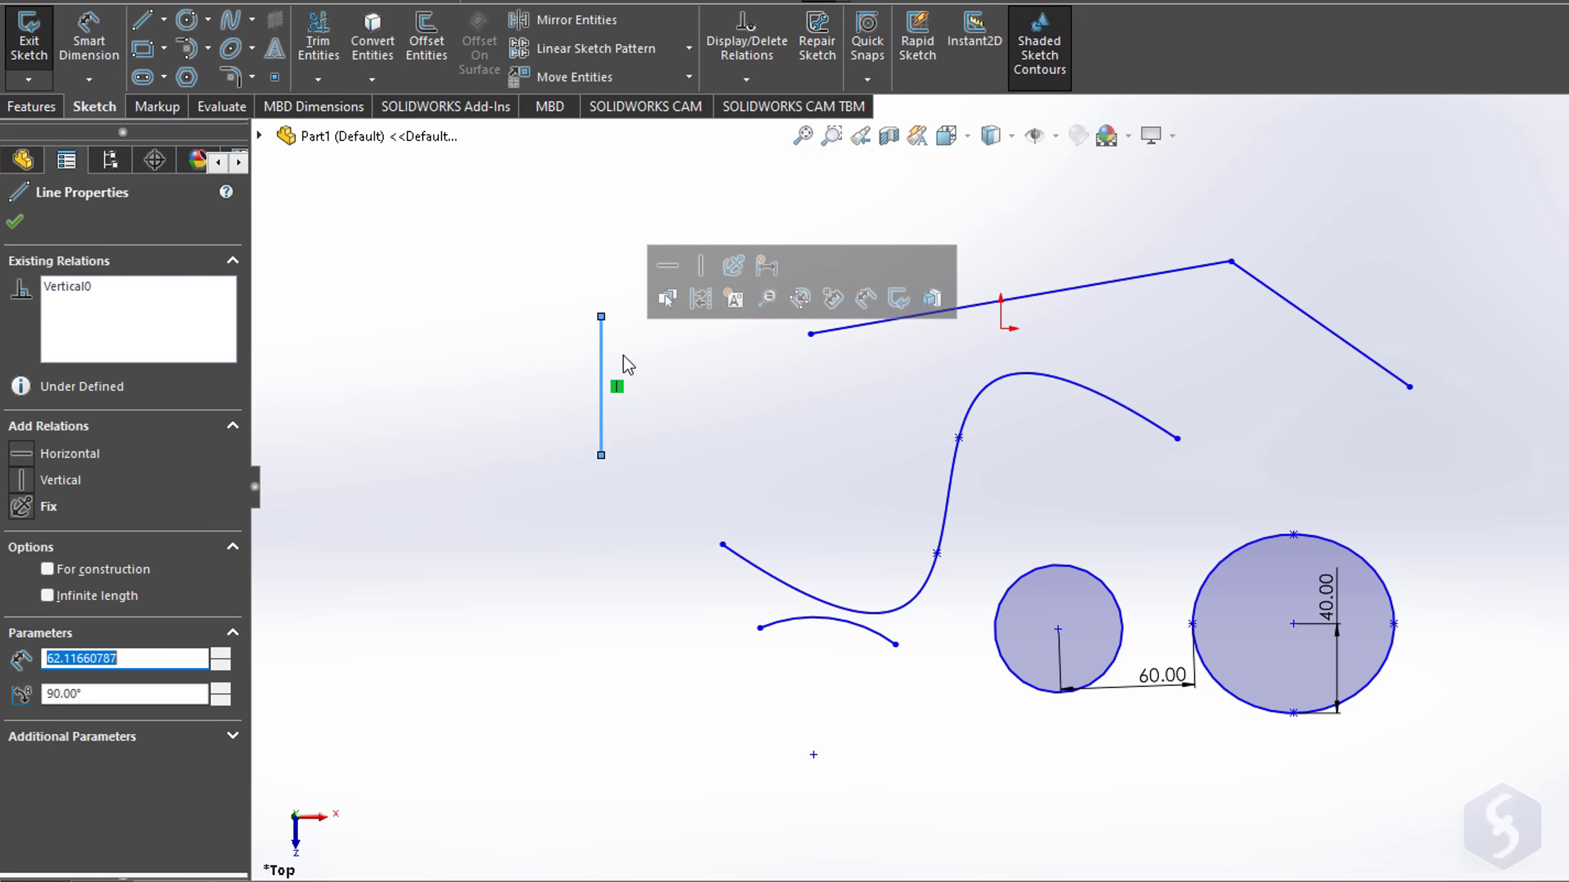
{"action": "left_click", "coordinate": [607, 80]}
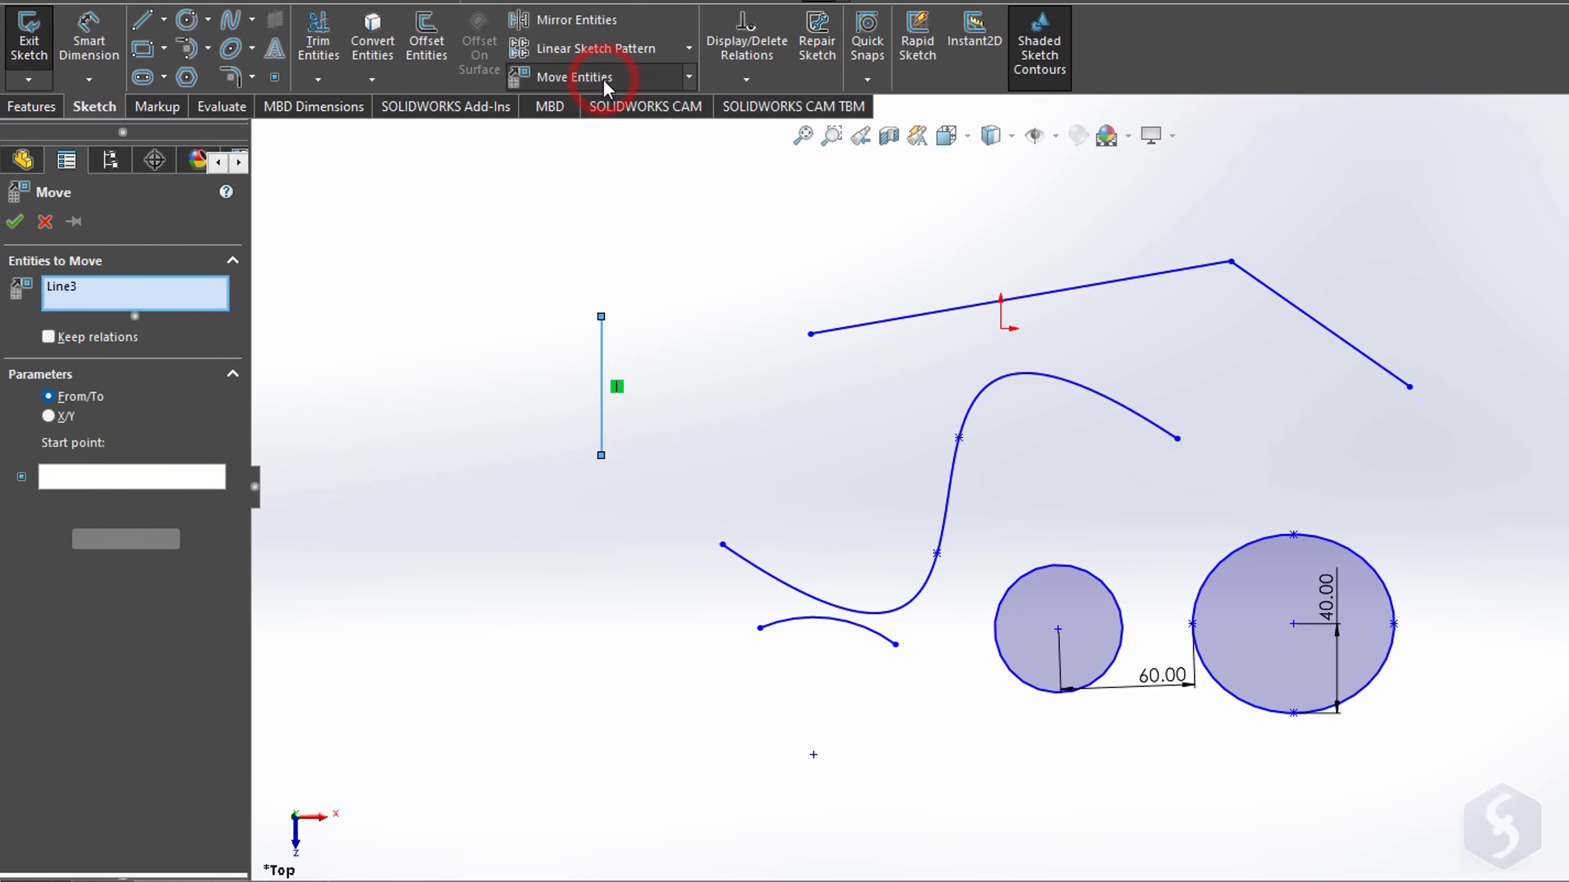
{"action": "left_click", "coordinate": [601, 398]}
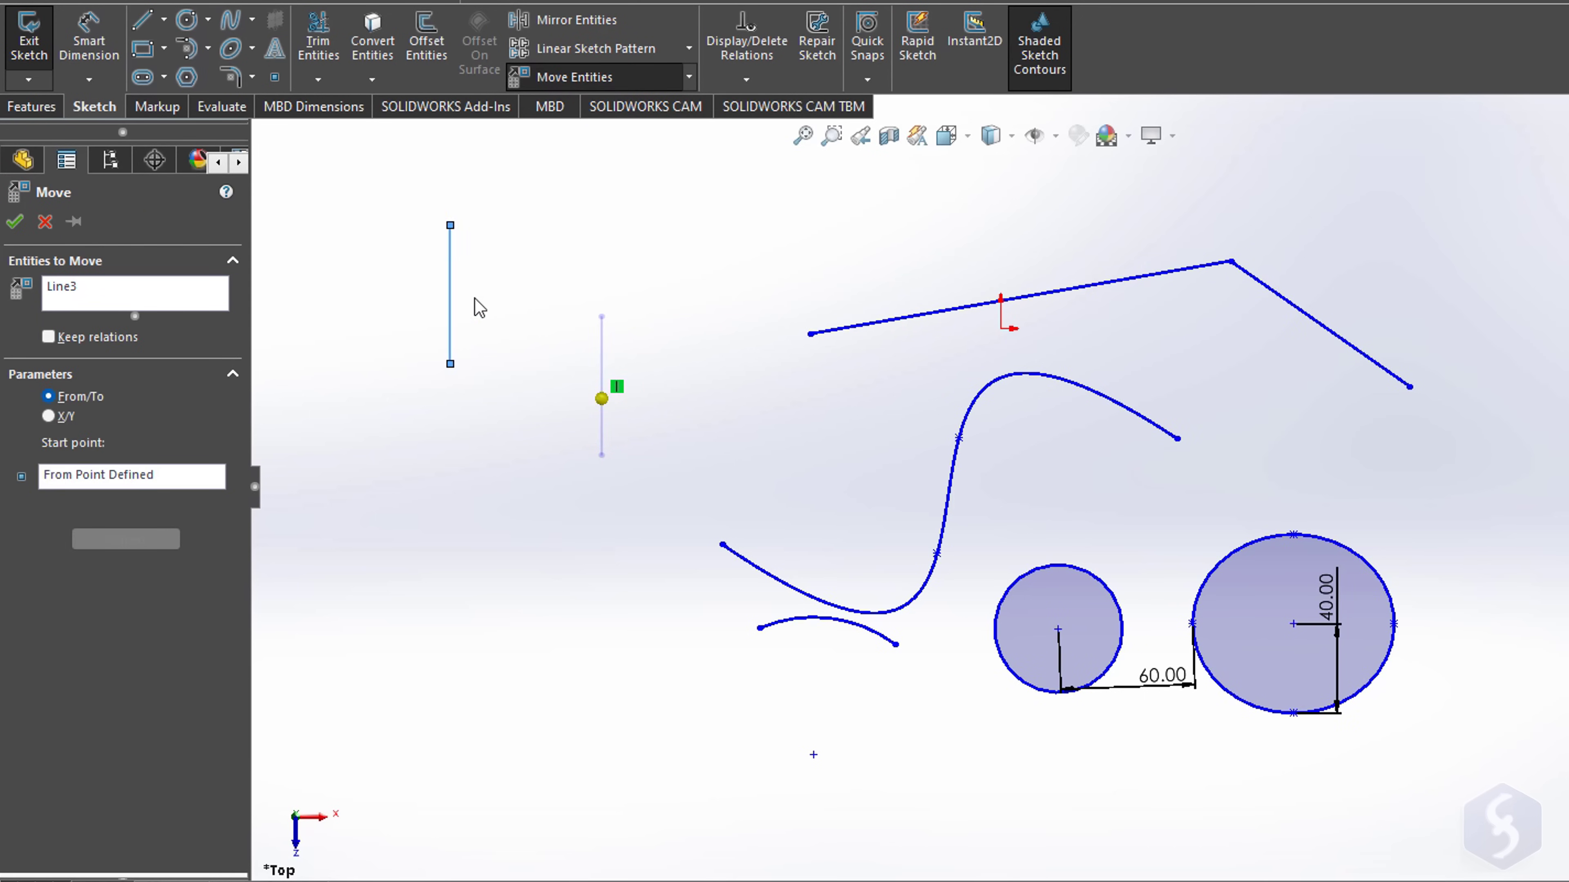
{"action": "left_click", "coordinate": [654, 387]}
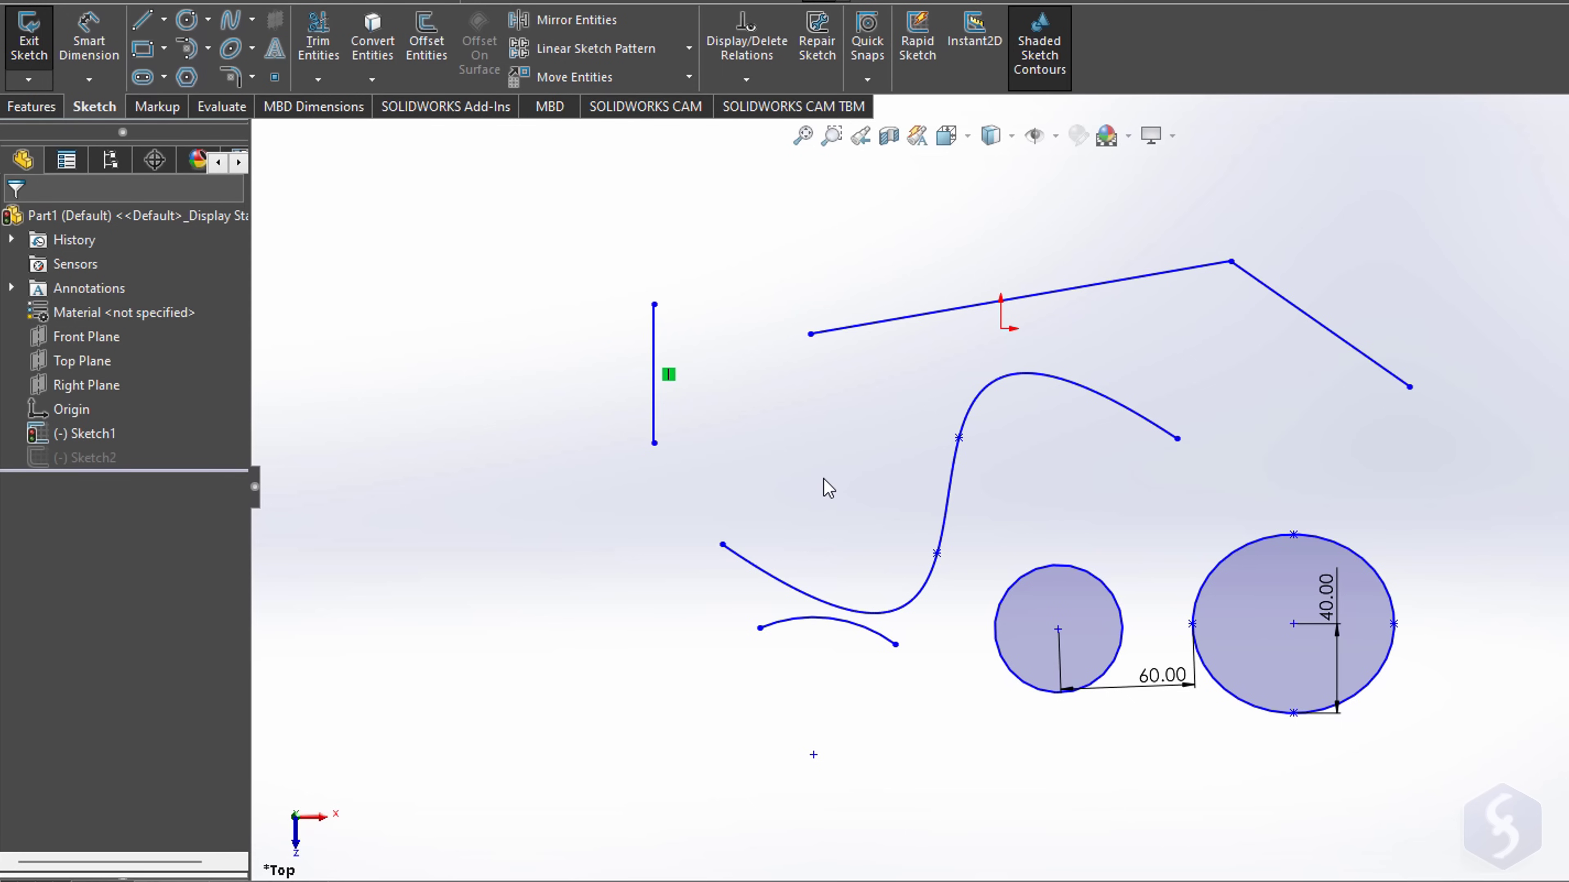
{"action": "mouse_move", "coordinate": [600, 161]}
{"action": "left_mouse_down"}
{"action": "mouse_move", "coordinate": [826, 225]}
{"action": "mouse_move", "coordinate": [1401, 445]}
{"action": "mouse_move", "coordinate": [1476, 500]}
{"action": "left_mouse_up"}
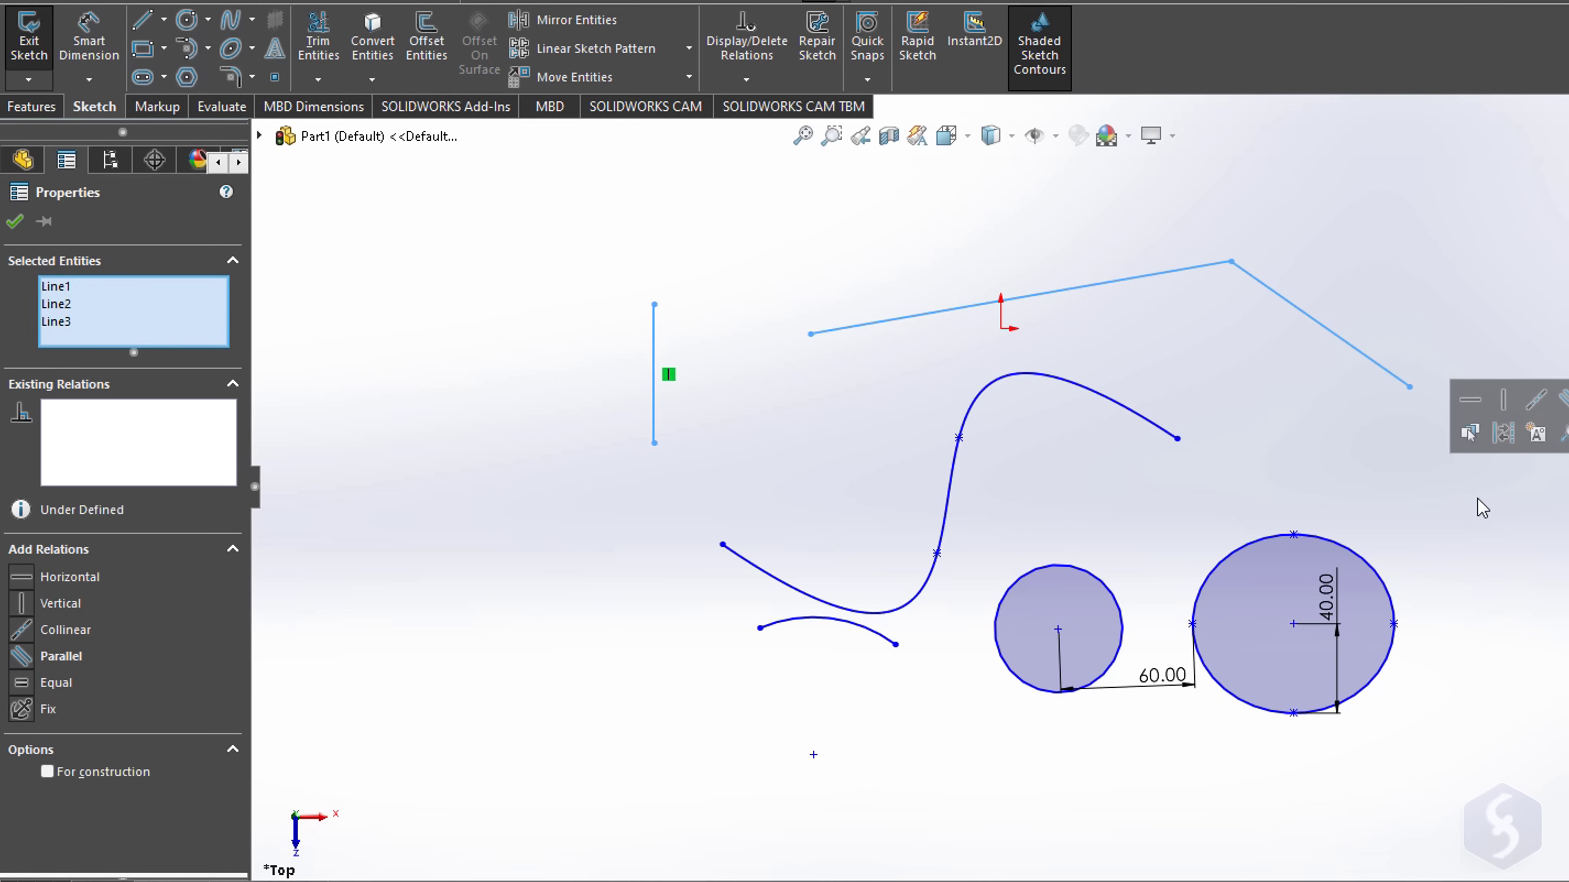
{"action": "left_click", "coordinate": [1227, 380]}
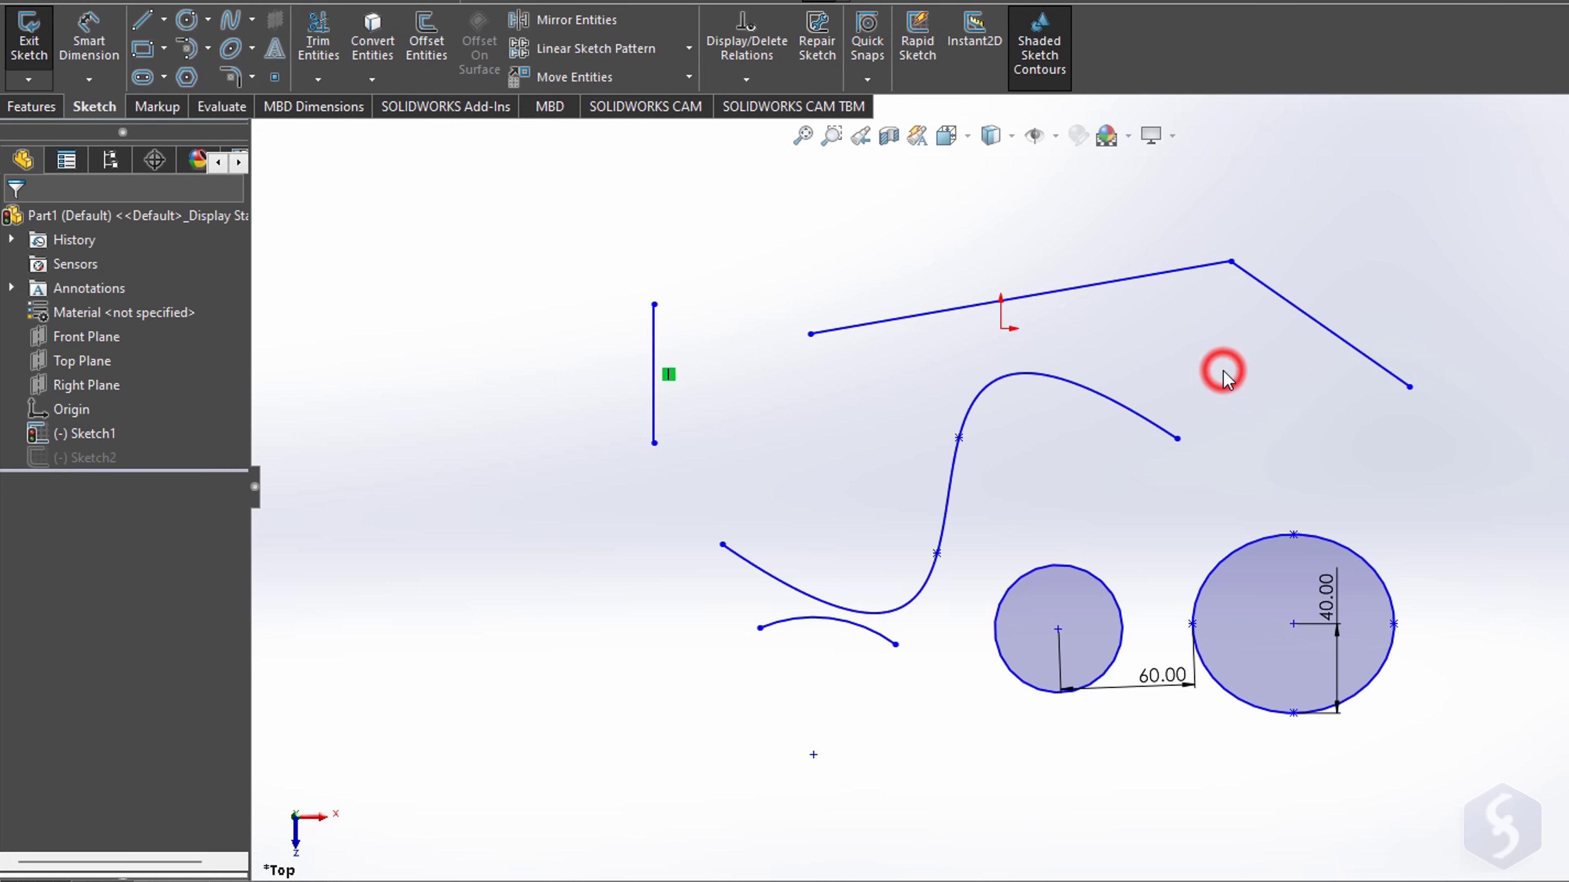
Step: Rotate the vertical, upper and slanted lines plus the S-spline 90° about the spline point
{"action": "left_click", "coordinate": [654, 350]}
{"action": "left_click", "coordinate": [962, 311], "text": "ctrl"}
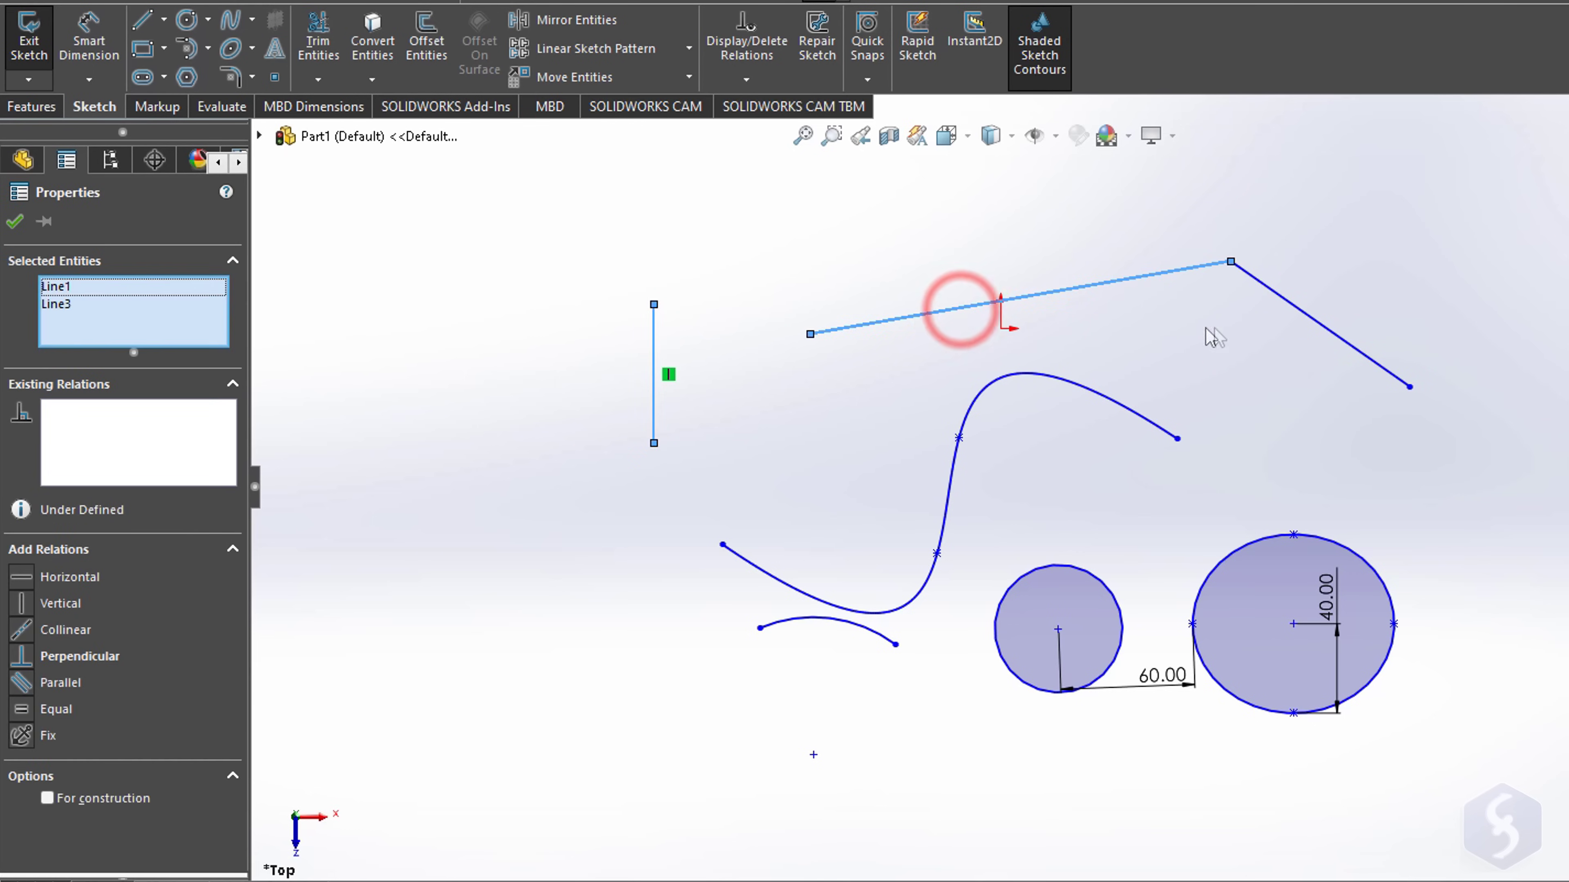
{"action": "left_click", "coordinate": [1305, 321], "text": "ctrl"}
{"action": "left_click", "coordinate": [1069, 384], "text": "ctrl"}
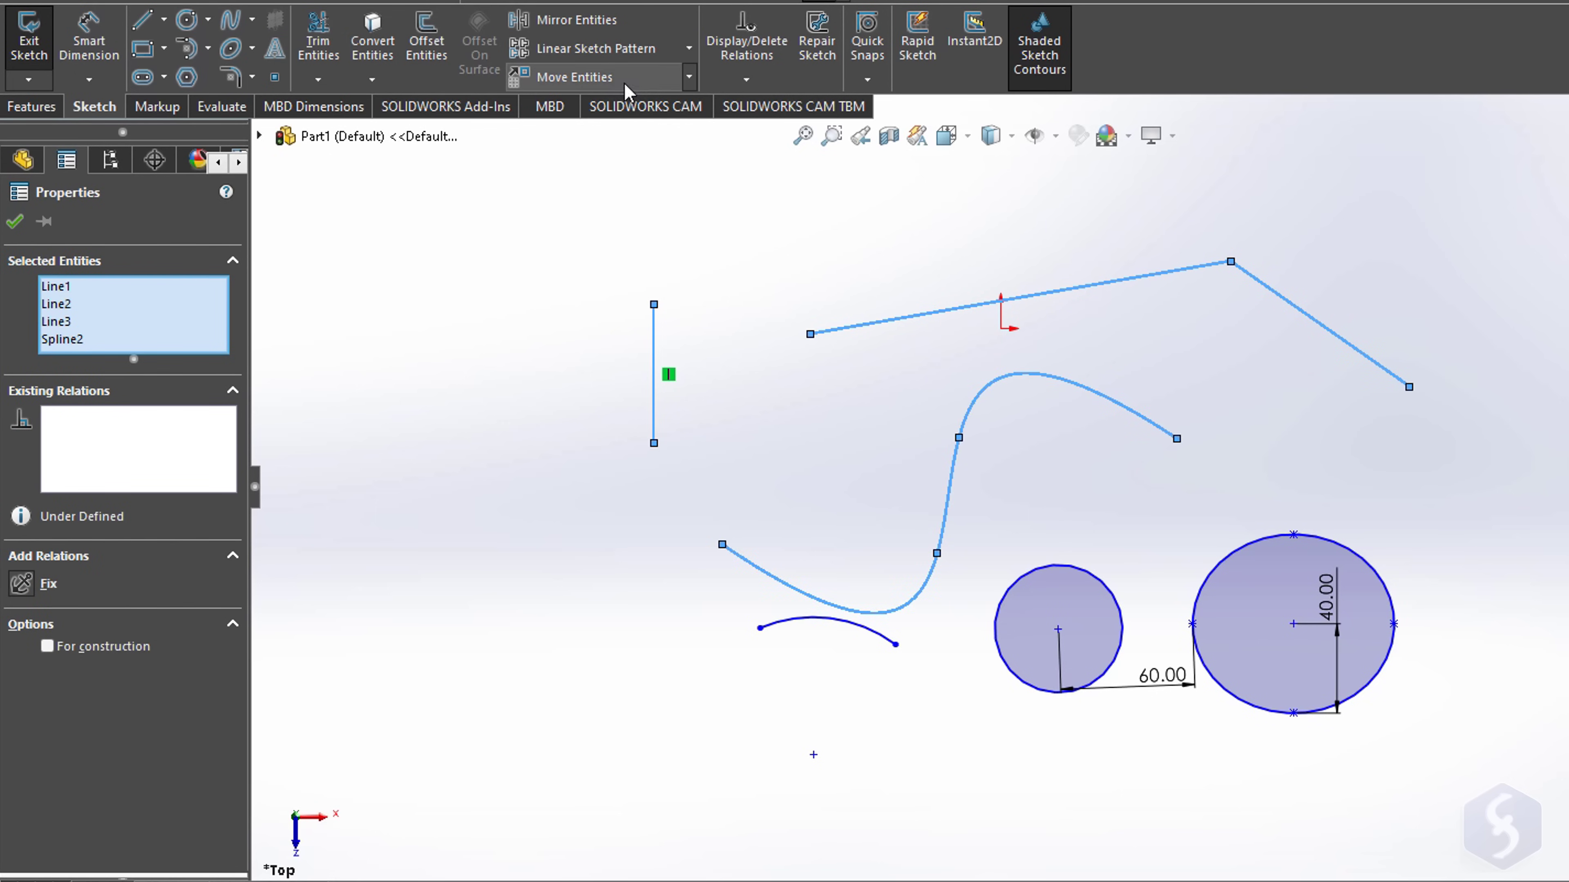
{"action": "left_click", "coordinate": [689, 77]}
{"action": "left_click", "coordinate": [594, 158]}
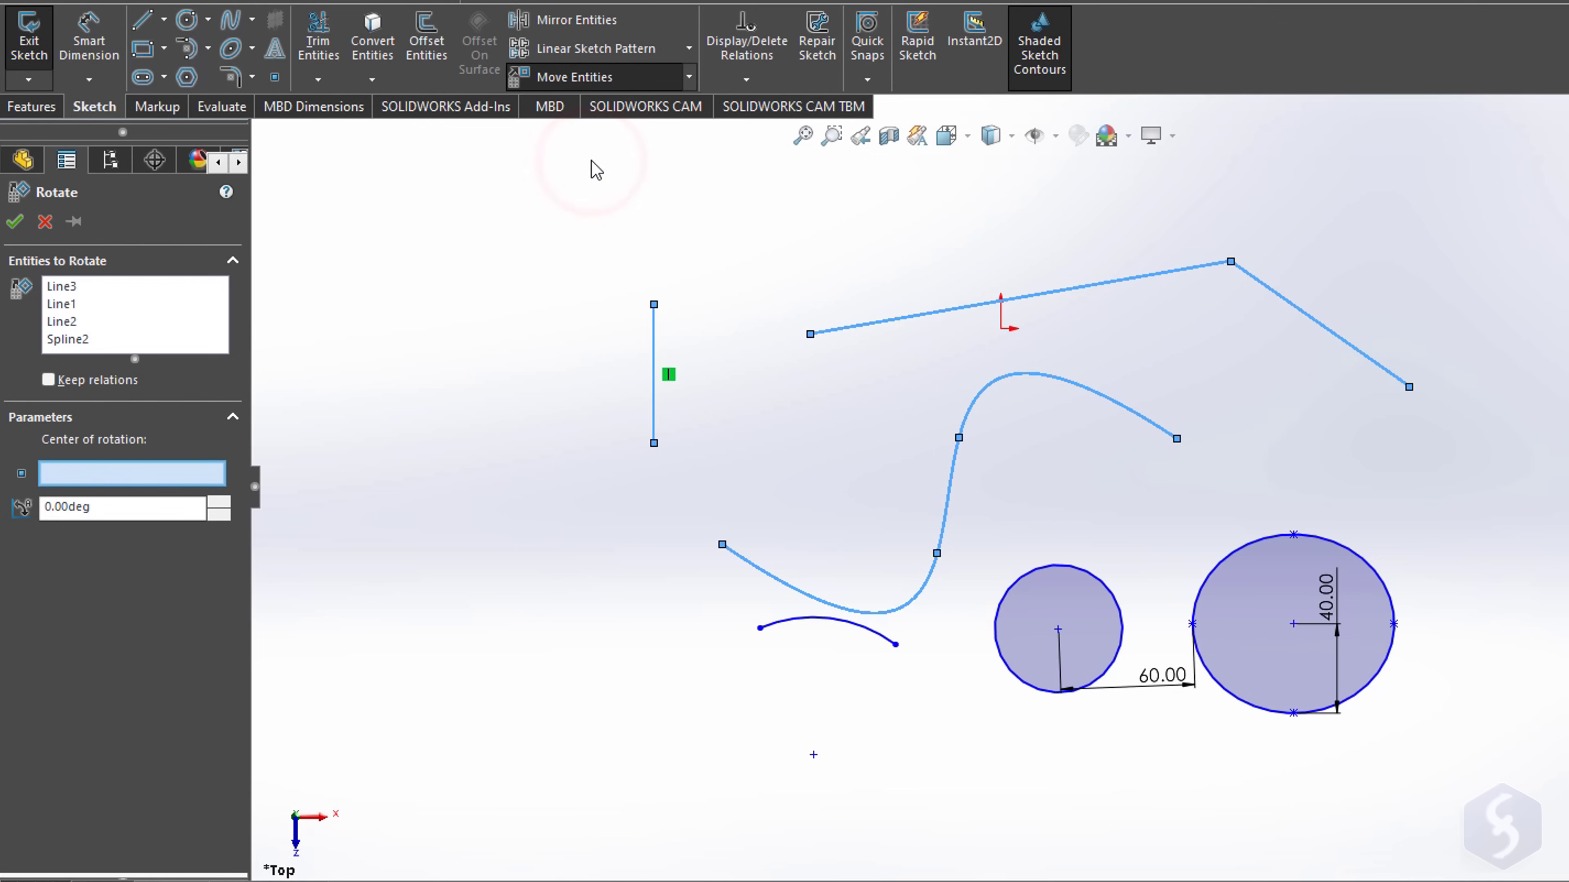
{"action": "left_click", "coordinate": [110, 474]}
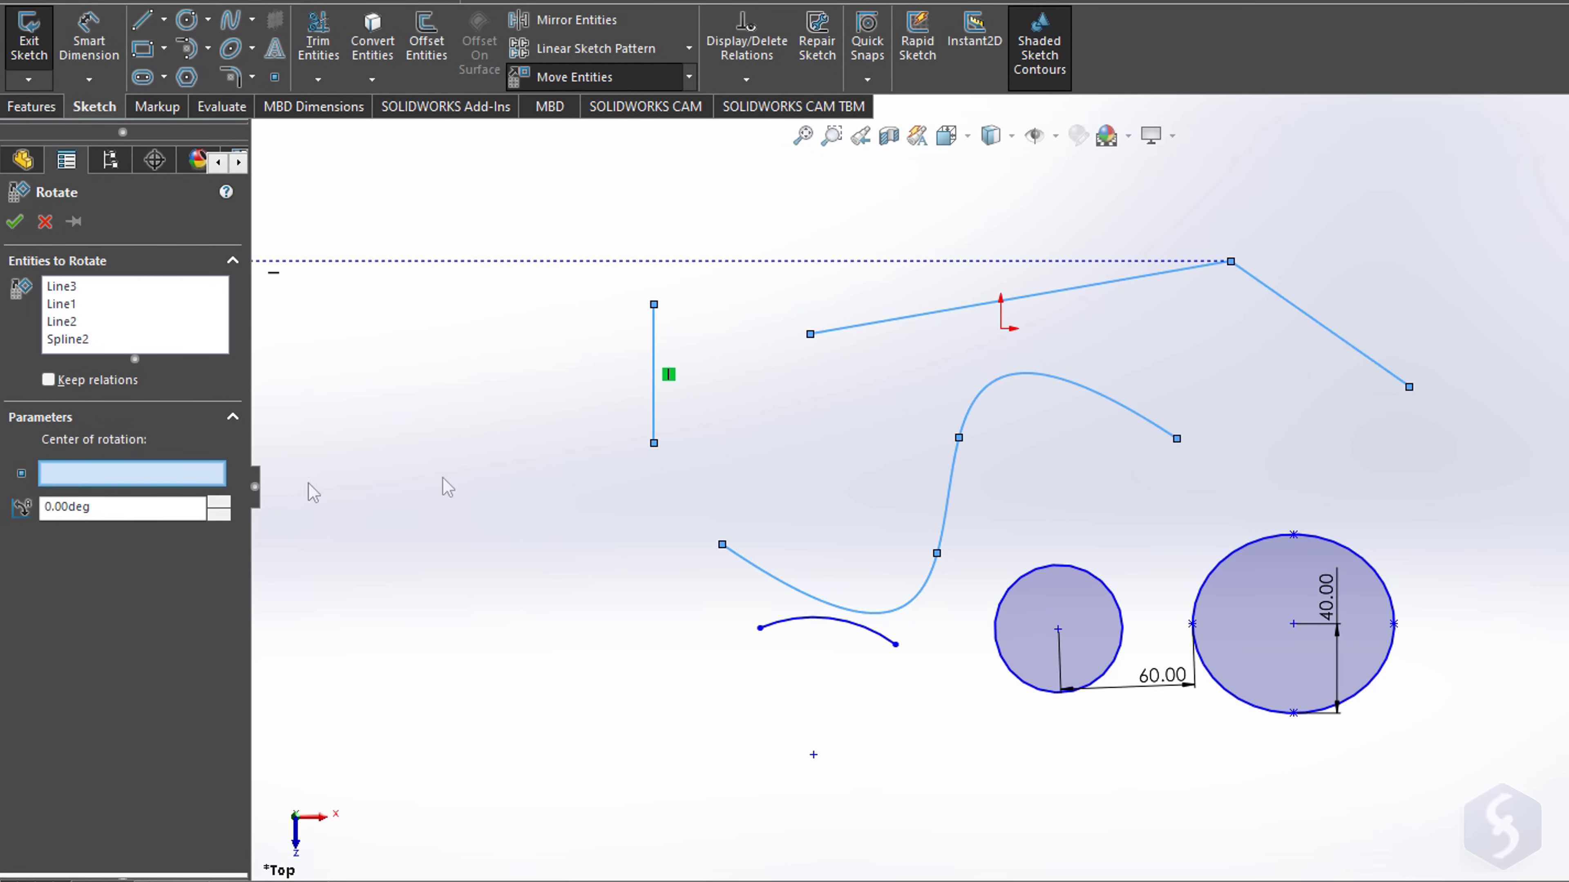
{"action": "left_click", "coordinate": [957, 437]}
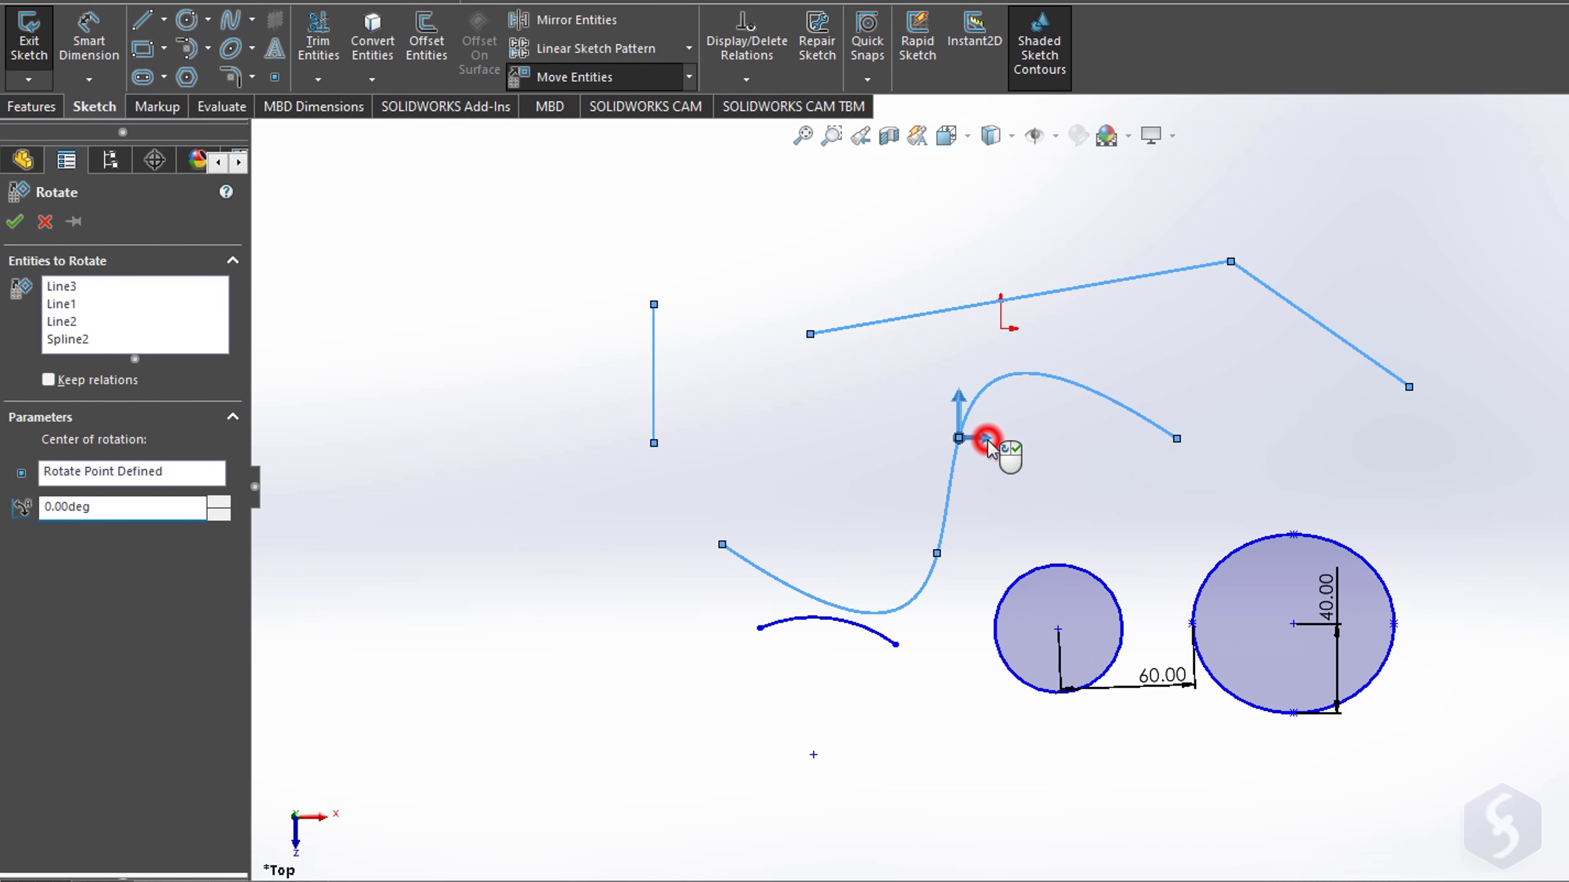
{"action": "mouse_move", "coordinate": [988, 446]}
{"action": "left_mouse_down"}
{"action": "mouse_move", "coordinate": [974, 488]}
{"action": "mouse_move", "coordinate": [883, 476]}
{"action": "mouse_move", "coordinate": [918, 364]}
{"action": "mouse_move", "coordinate": [984, 347]}
{"action": "mouse_move", "coordinate": [907, 287]}
{"action": "mouse_move", "coordinate": [912, 243]}
{"action": "mouse_move", "coordinate": [1050, 193]}
{"action": "mouse_move", "coordinate": [1197, 228]}
{"action": "mouse_move", "coordinate": [1425, 441]}
{"action": "left_mouse_up"}
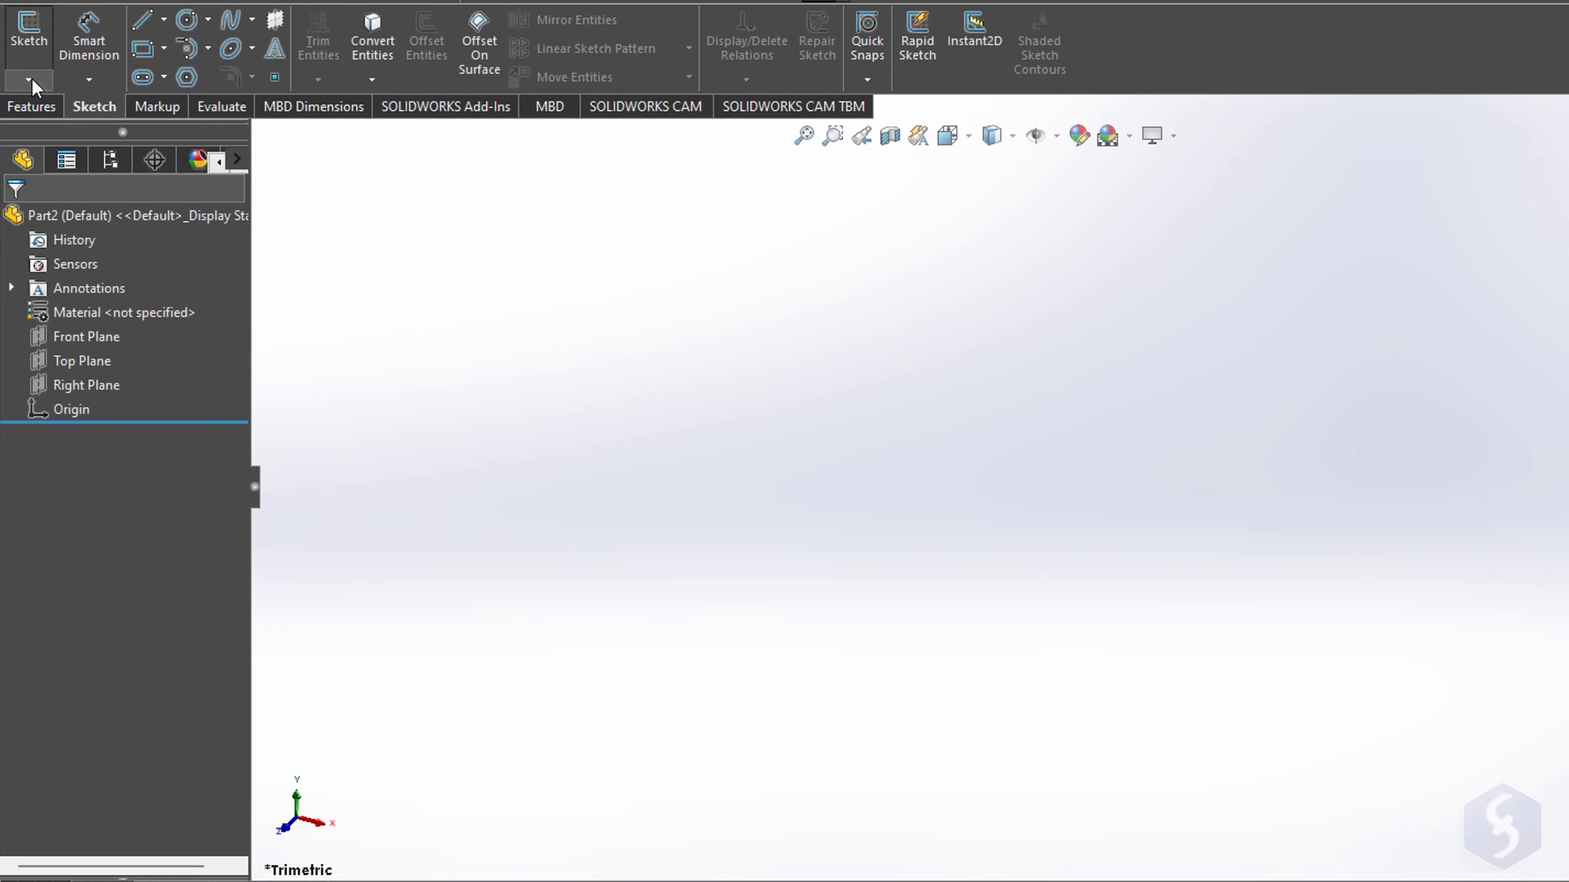
Step: Create 3DSketch1 in Part2 and orbit until the pentagon stands upright
{"action": "left_click", "coordinate": [23, 79]}
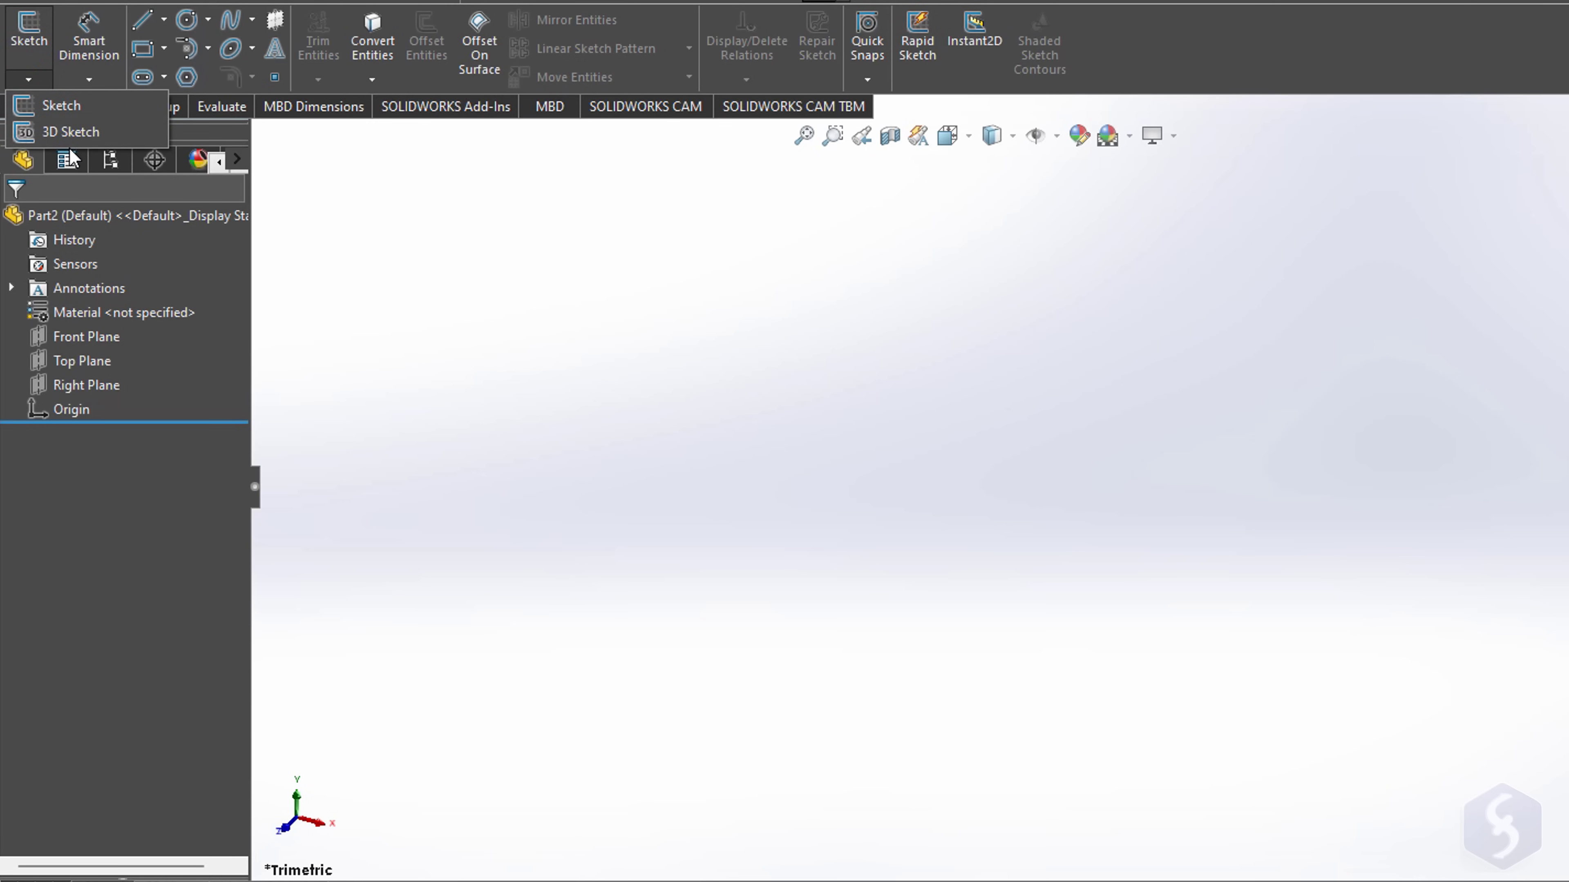
{"action": "left_click", "coordinate": [74, 135]}
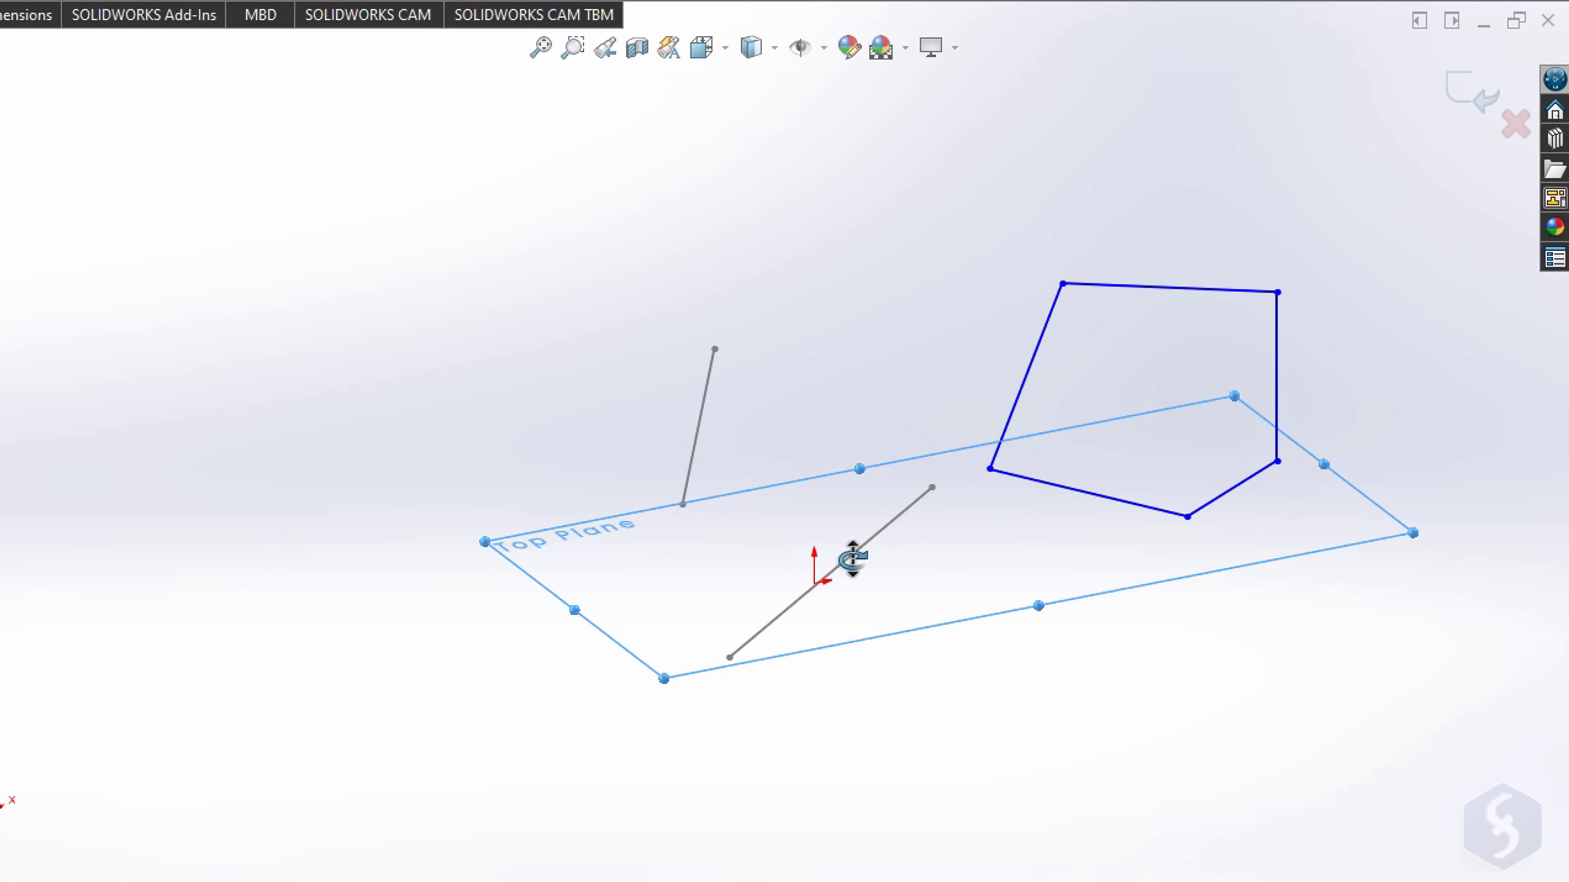
{"action": "mouse_move", "coordinate": [1272, 716]}
{"action": "left_mouse_down"}
{"action": "mouse_move", "coordinate": [1295, 599]}
{"action": "mouse_move", "coordinate": [1243, 589]}
{"action": "mouse_move", "coordinate": [1149, 638]}
{"action": "mouse_move", "coordinate": [690, 370]}
{"action": "left_mouse_up"}
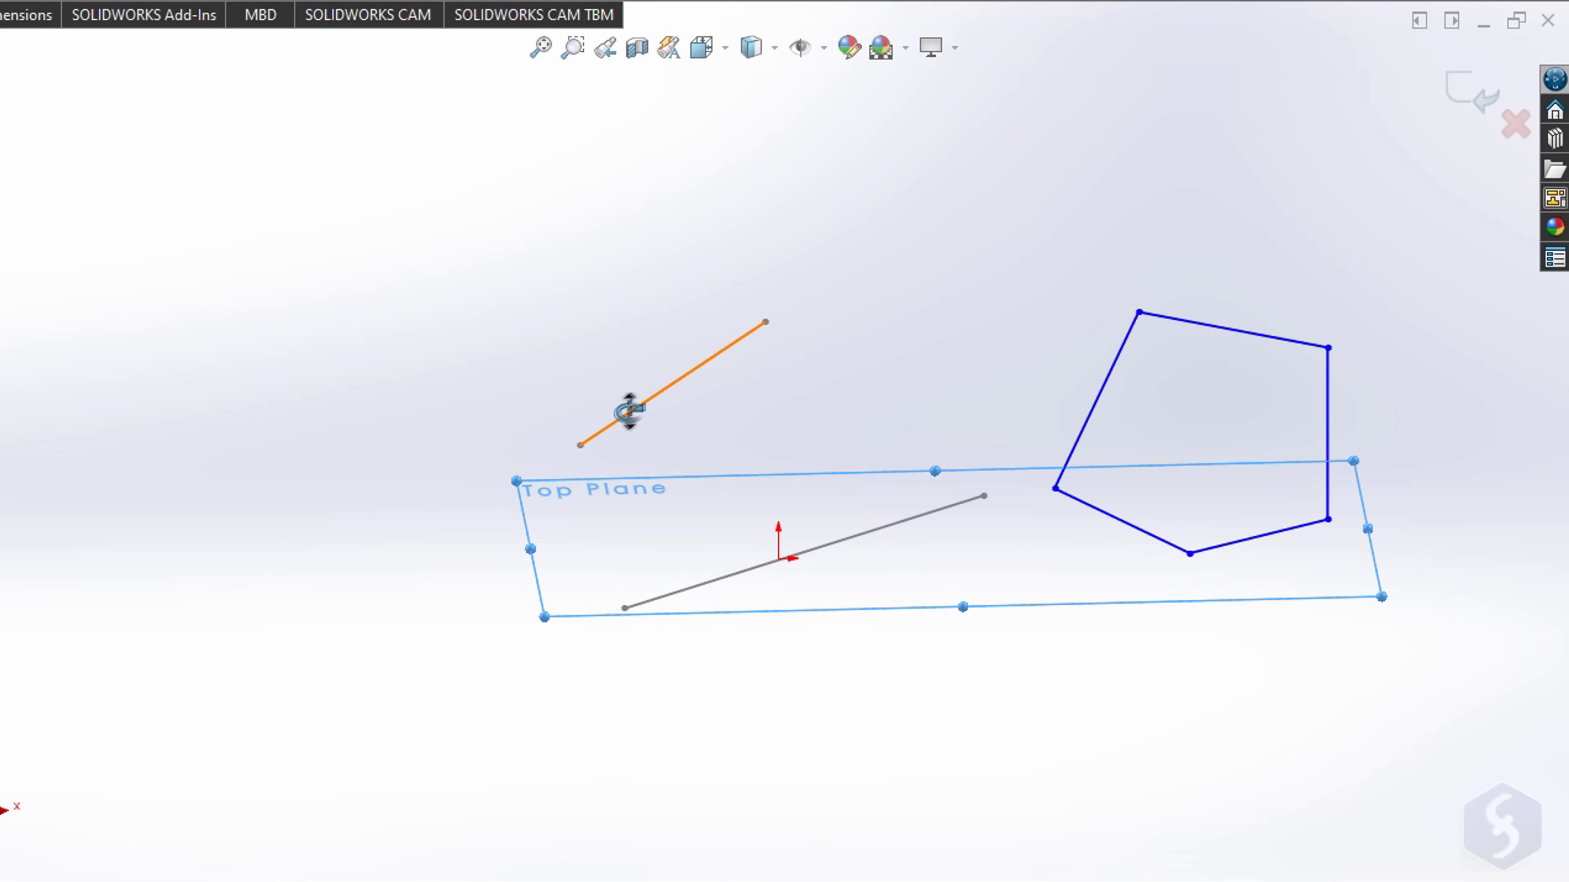
{"action": "mouse_move", "coordinate": [859, 696]}
{"action": "left_mouse_down"}
{"action": "mouse_move", "coordinate": [925, 571]}
{"action": "mouse_move", "coordinate": [938, 613]}
{"action": "mouse_move", "coordinate": [979, 614]}
{"action": "mouse_move", "coordinate": [1193, 343]}
{"action": "left_mouse_up"}
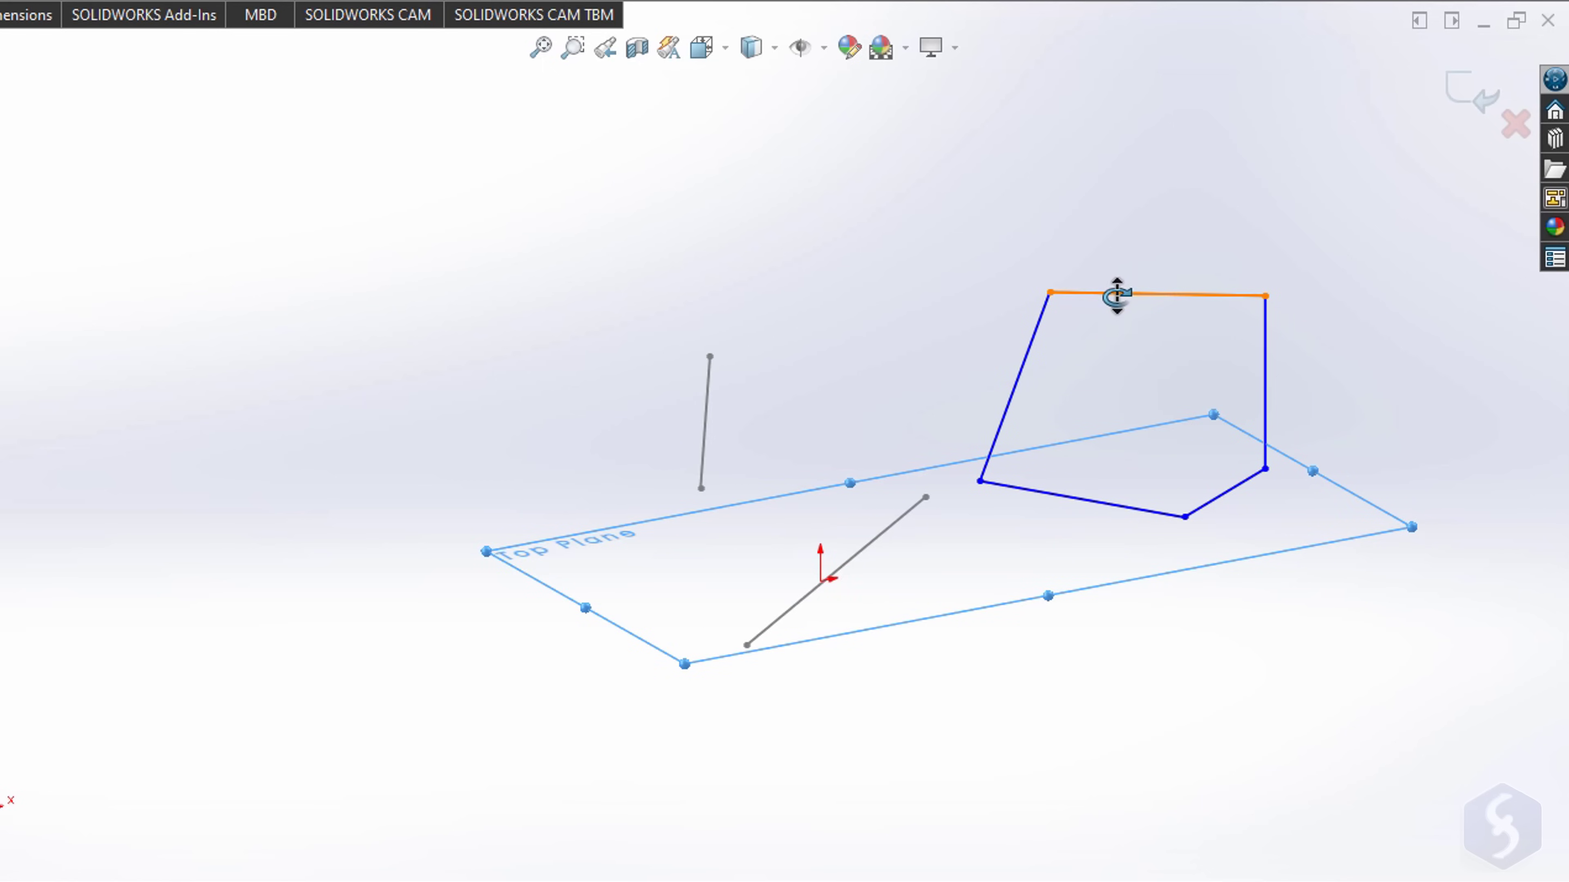
{"action": "mouse_move", "coordinate": [1338, 672]}
{"action": "left_mouse_down"}
{"action": "mouse_move", "coordinate": [1373, 546]}
{"action": "mouse_move", "coordinate": [1128, 550]}
{"action": "mouse_move", "coordinate": [1082, 596]}
{"action": "mouse_move", "coordinate": [1003, 569]}
{"action": "mouse_move", "coordinate": [924, 583]}
{"action": "mouse_move", "coordinate": [1117, 636]}
{"action": "left_mouse_up"}
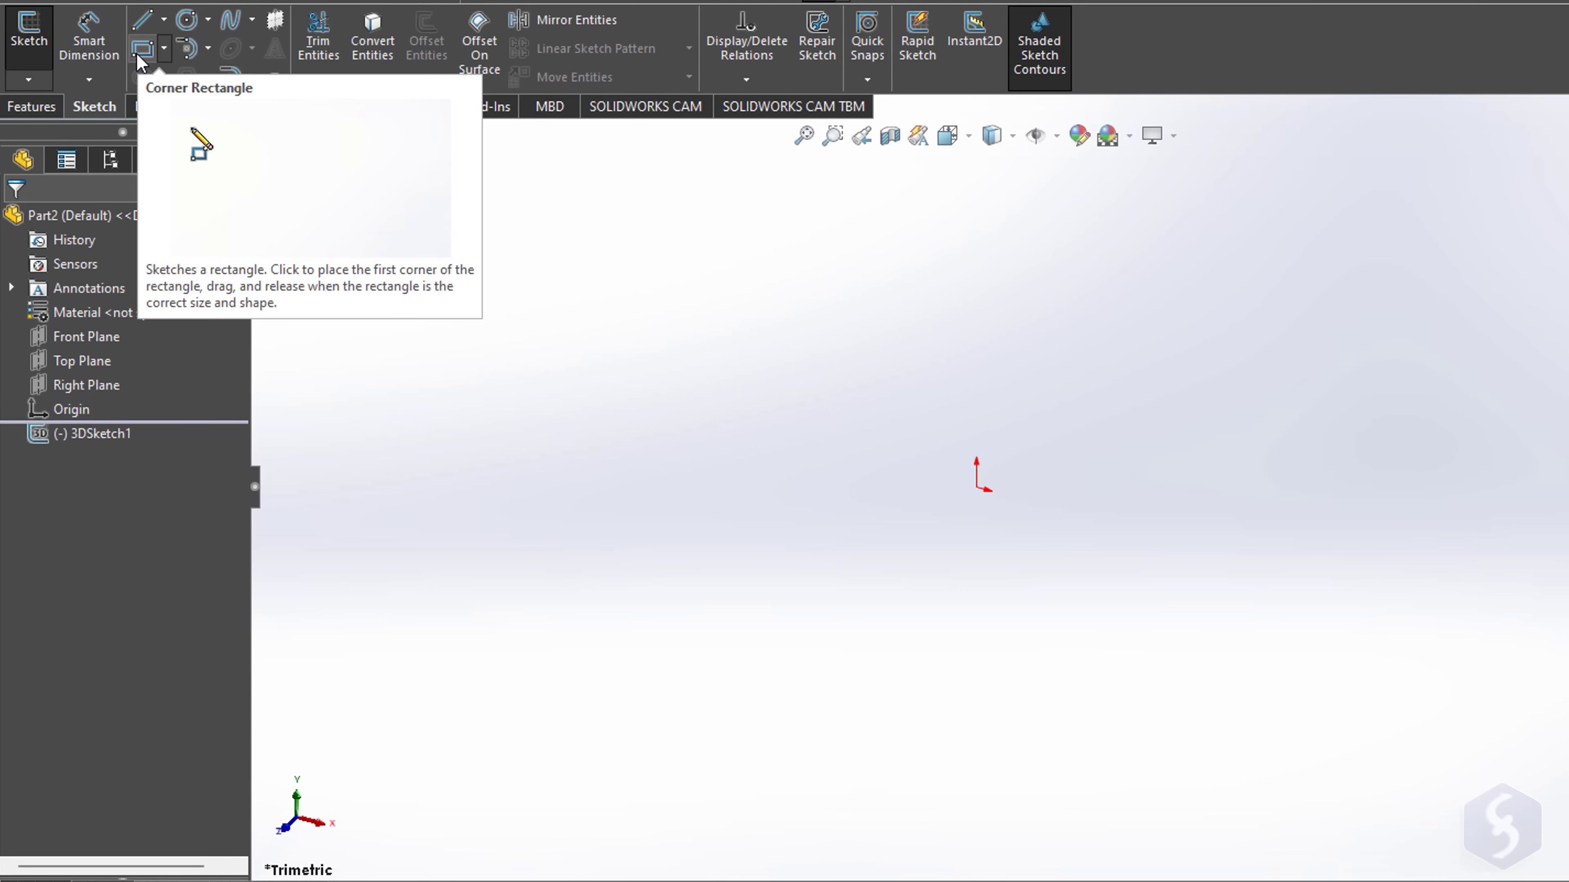
Step: Draw a corner rectangle on the Right Plane, viewed normal to it
{"action": "left_click", "coordinate": [139, 54]}
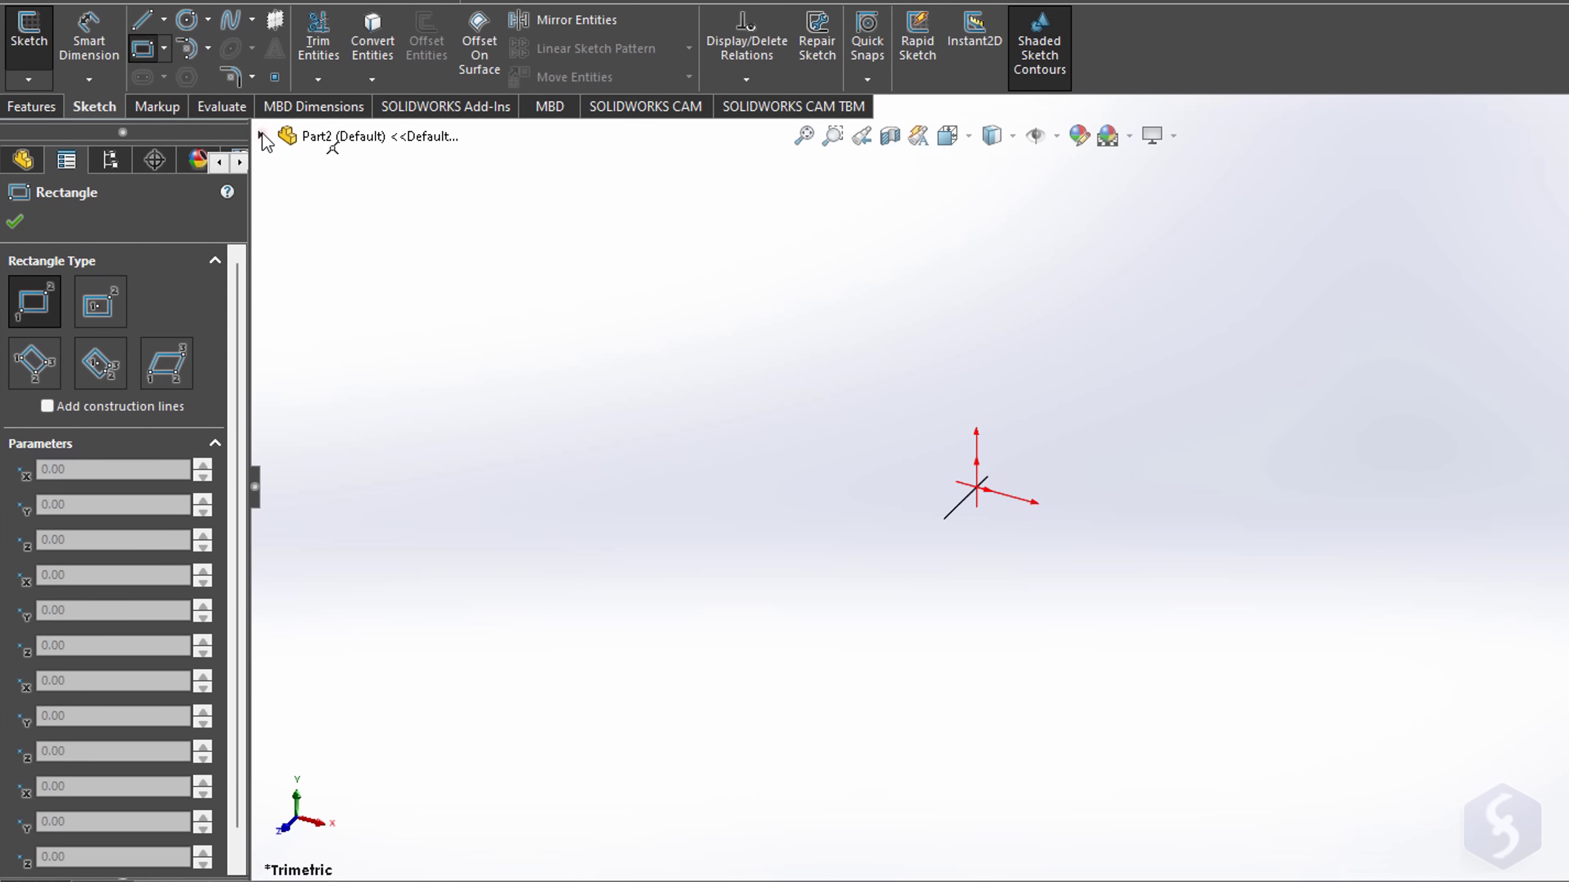
{"action": "left_click", "coordinate": [358, 258]}
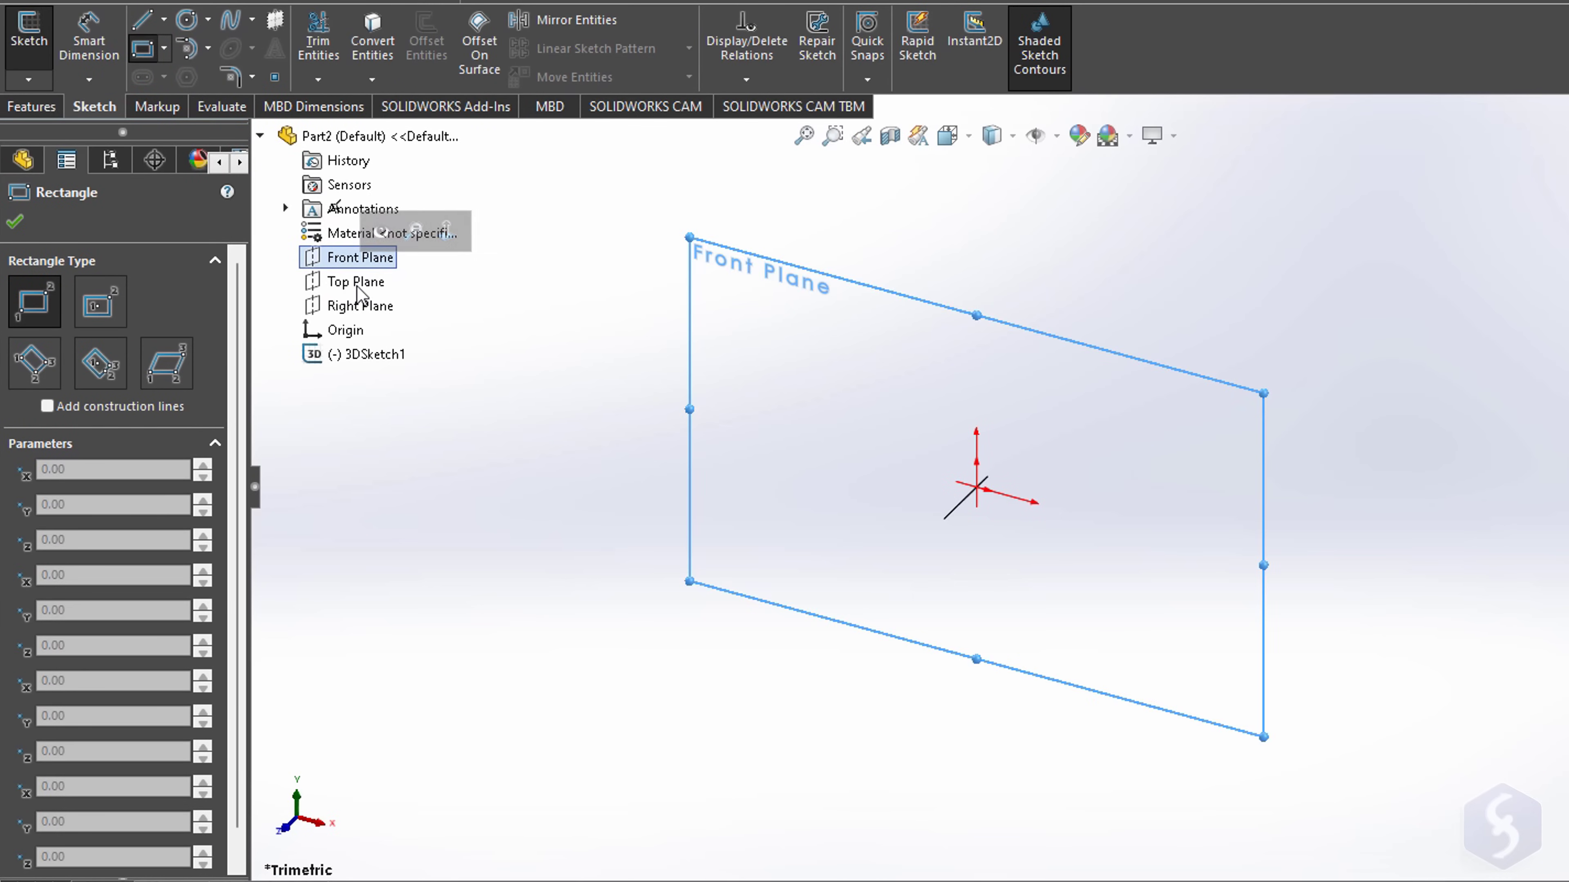
{"action": "left_click", "coordinate": [358, 306]}
{"action": "left_click", "coordinate": [443, 267]}
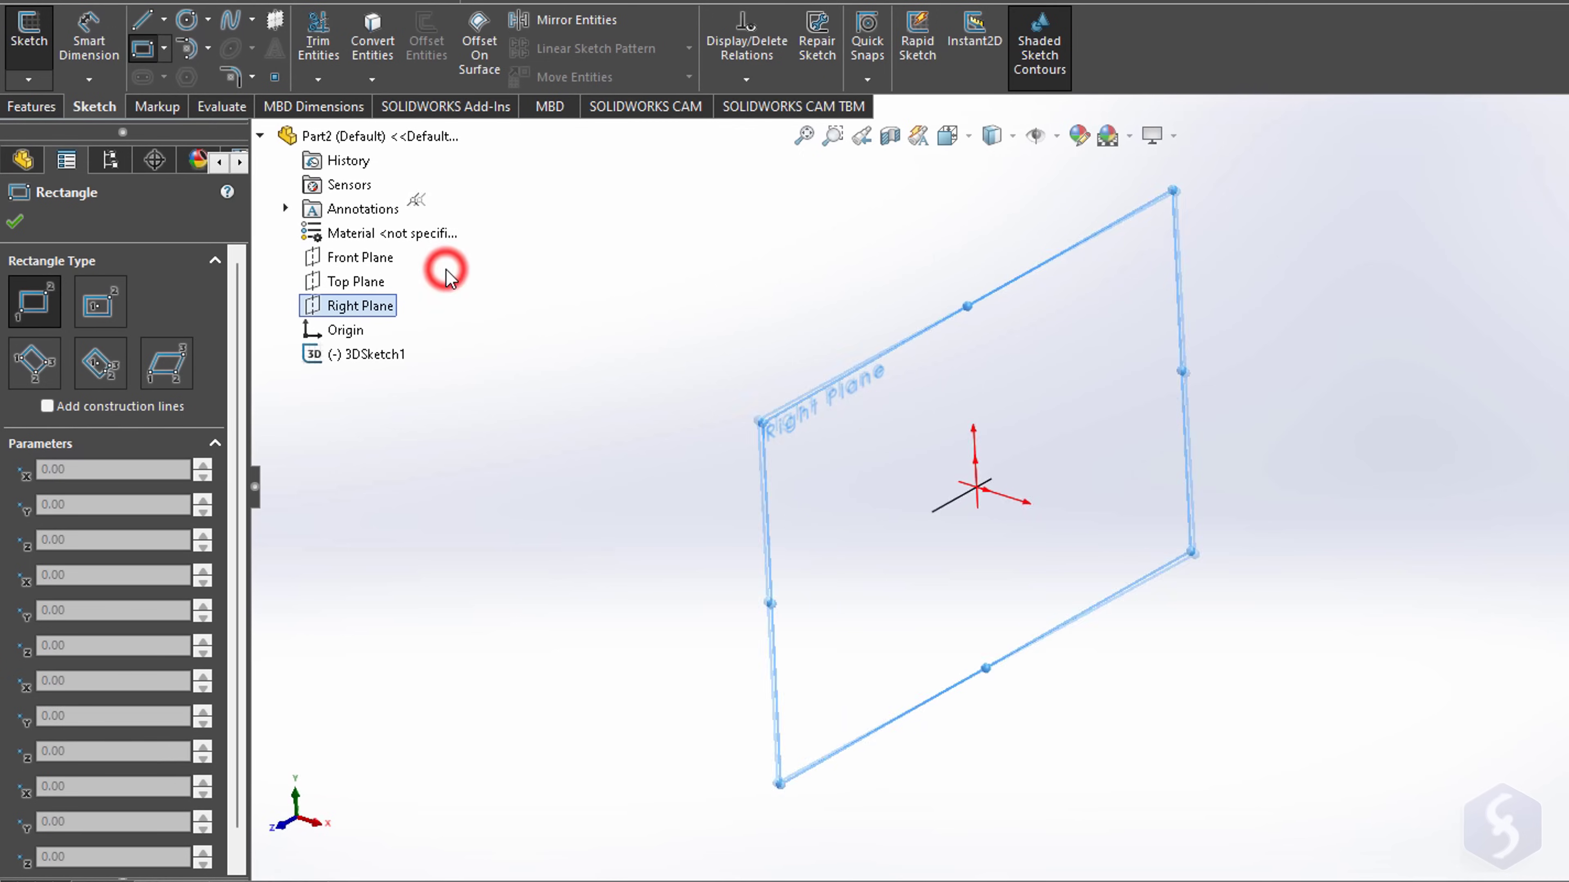
{"action": "left_click", "coordinate": [871, 419]}
{"action": "left_click", "coordinate": [1071, 519]}
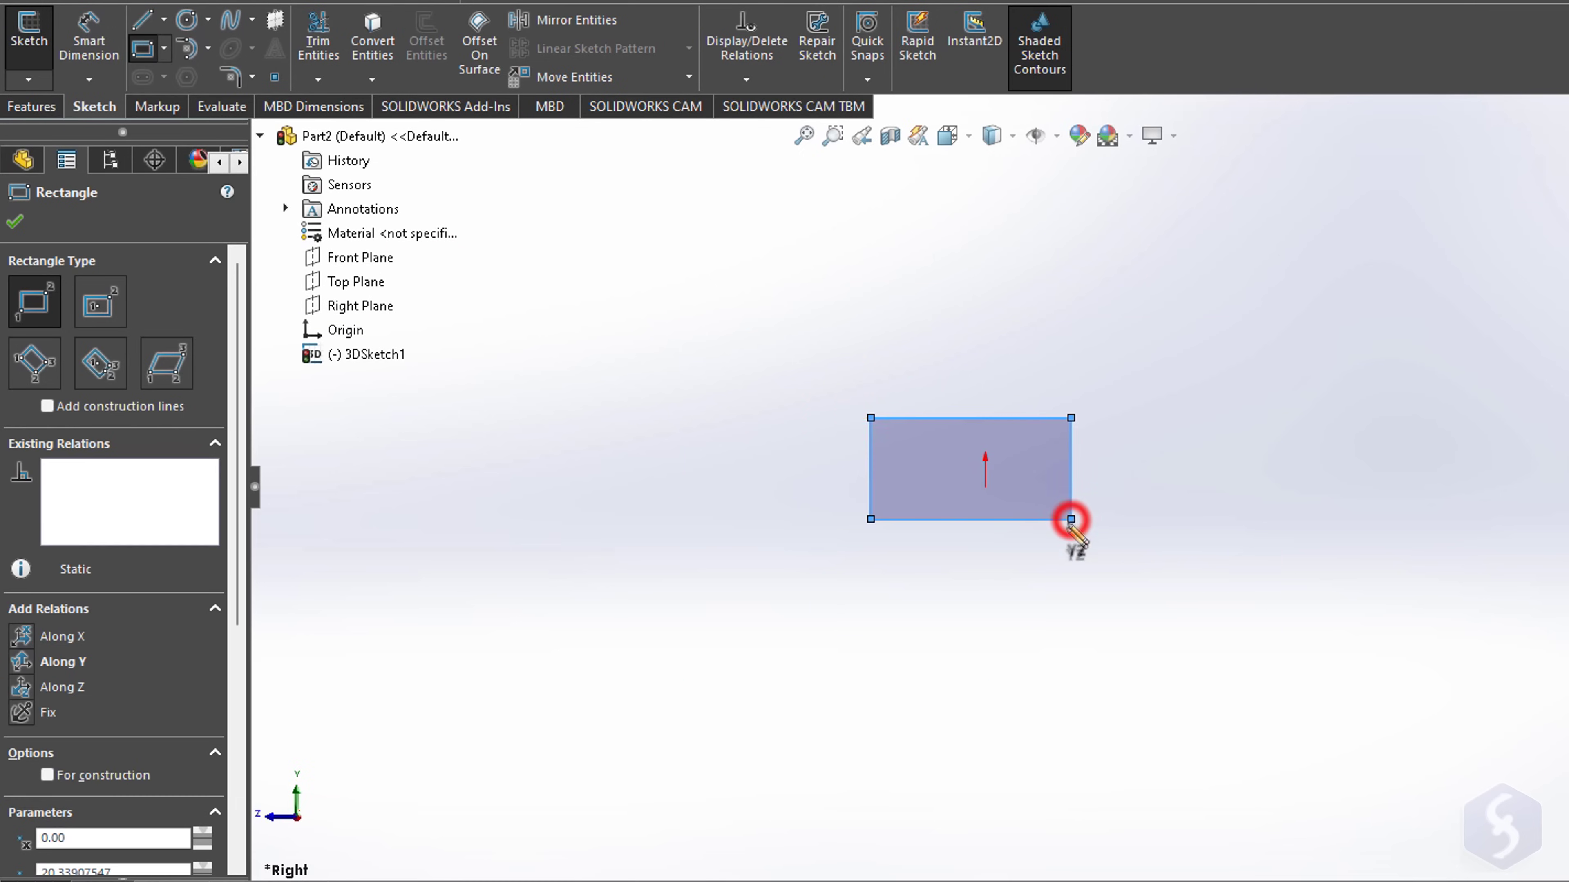
Step: Draw a second rectangle on the Front Plane and orbit to see both in 3D
{"action": "left_click", "coordinate": [384, 258]}
{"action": "left_click", "coordinate": [452, 228]}
{"action": "left_click", "coordinate": [1071, 433]}
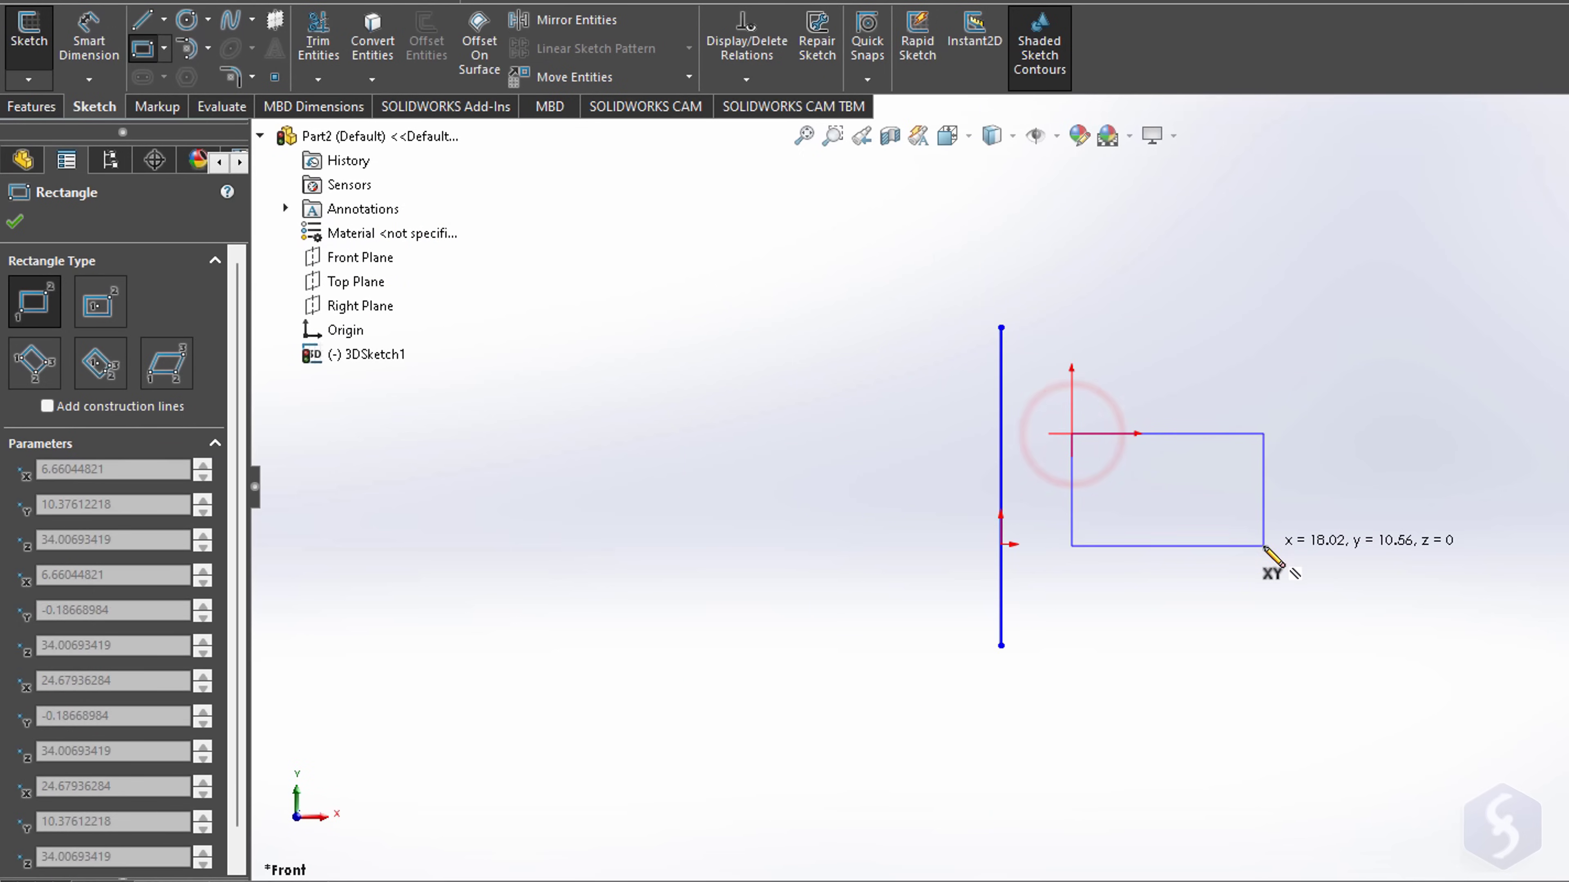
{"action": "left_click", "coordinate": [1263, 546]}
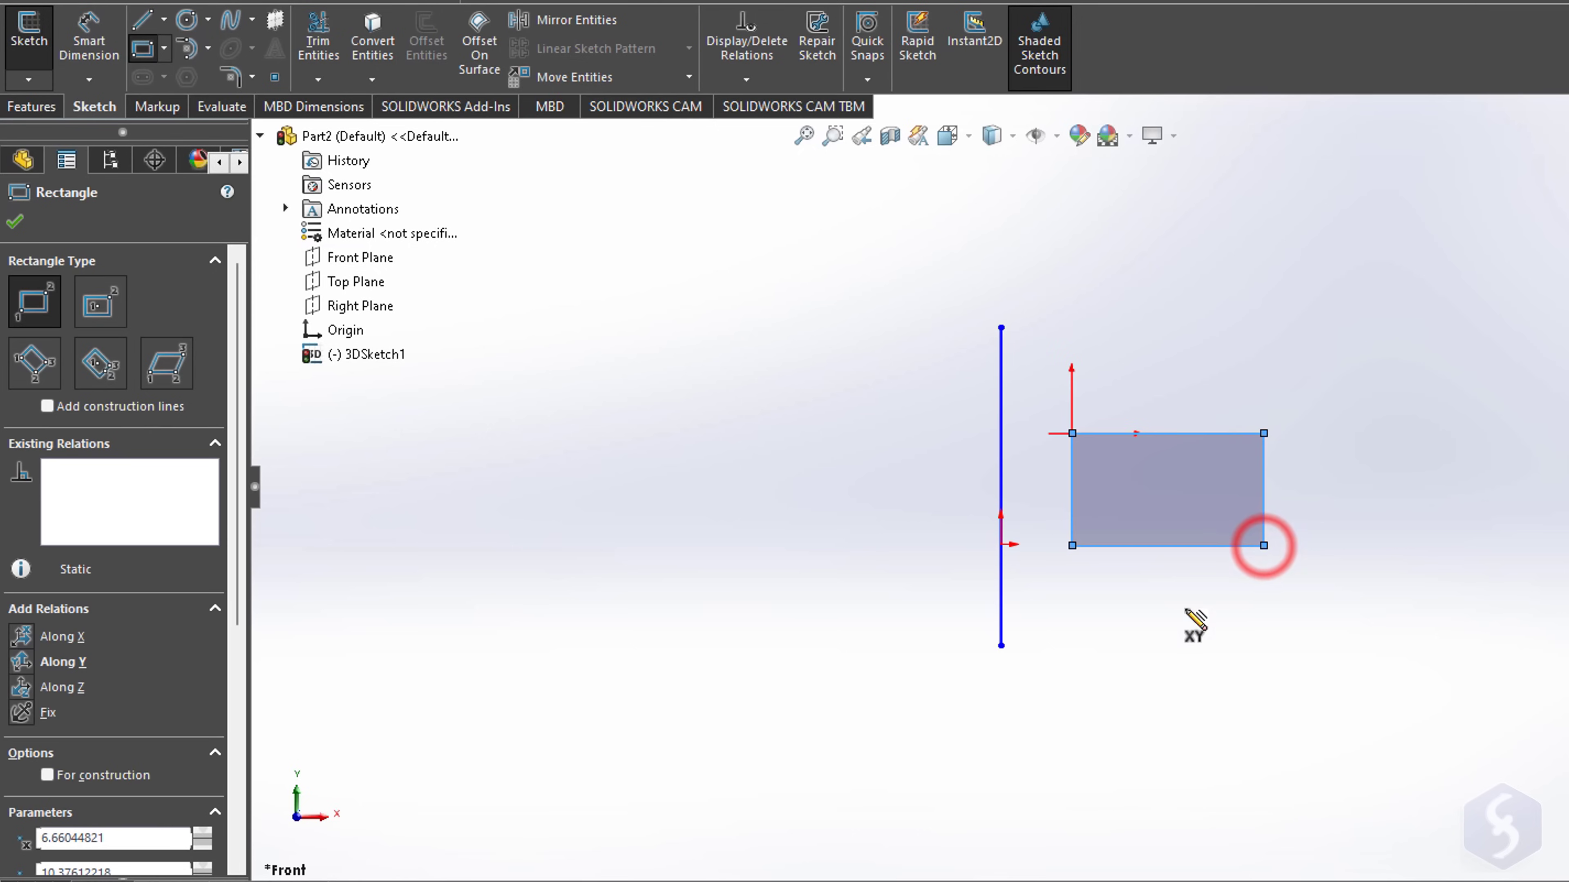
{"action": "key", "text": "Escape"}
{"action": "right_click", "coordinate": [787, 430]}
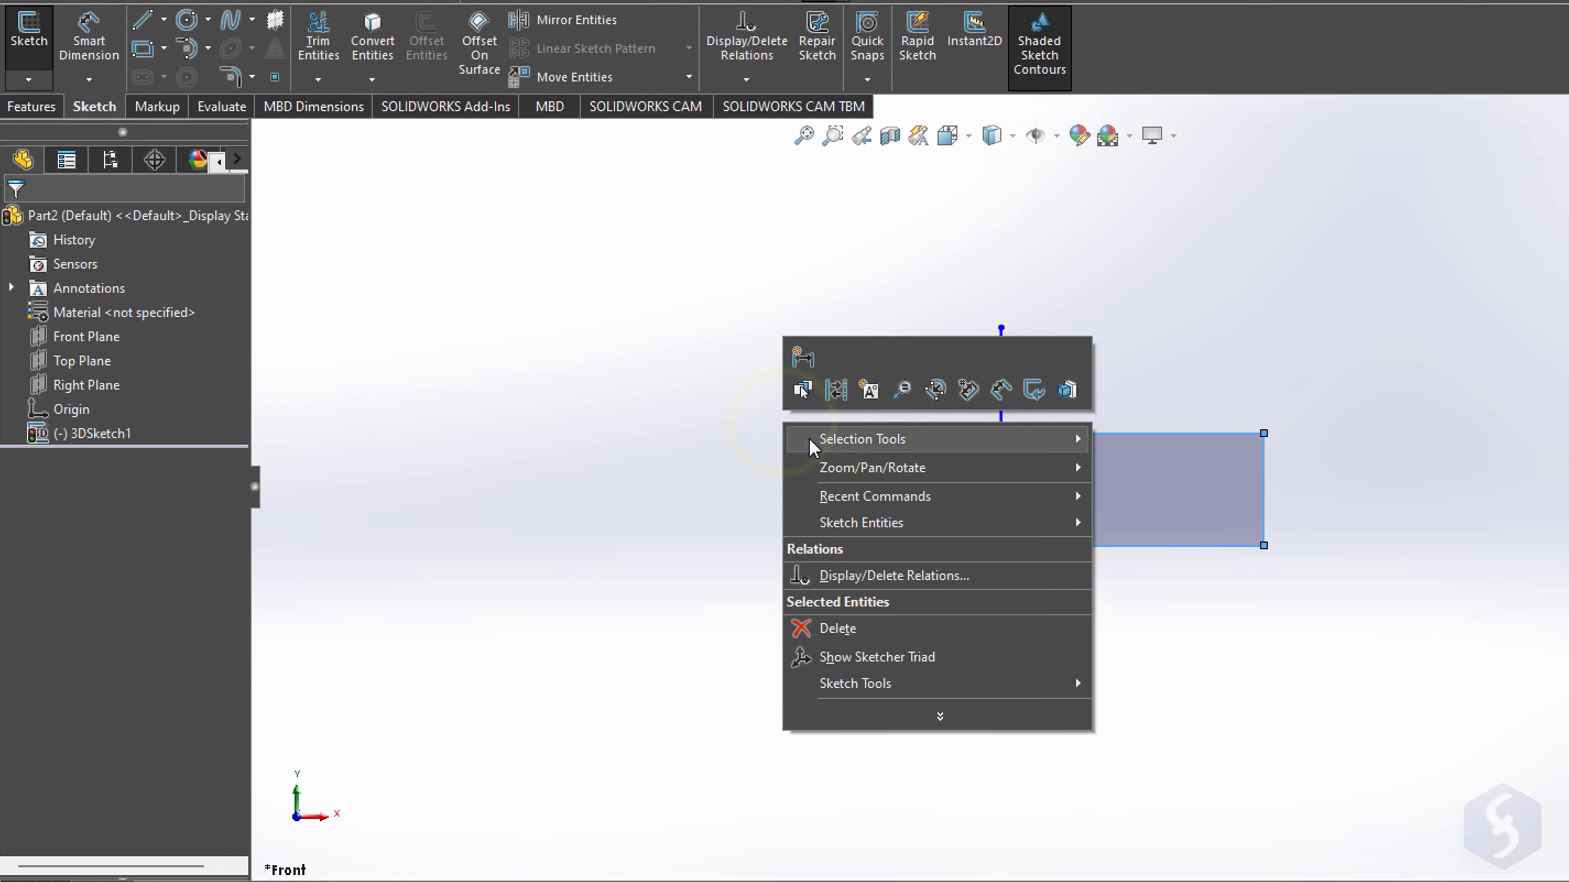
{"action": "left_click", "coordinate": [851, 468]}
{"action": "left_click", "coordinate": [1176, 547]}
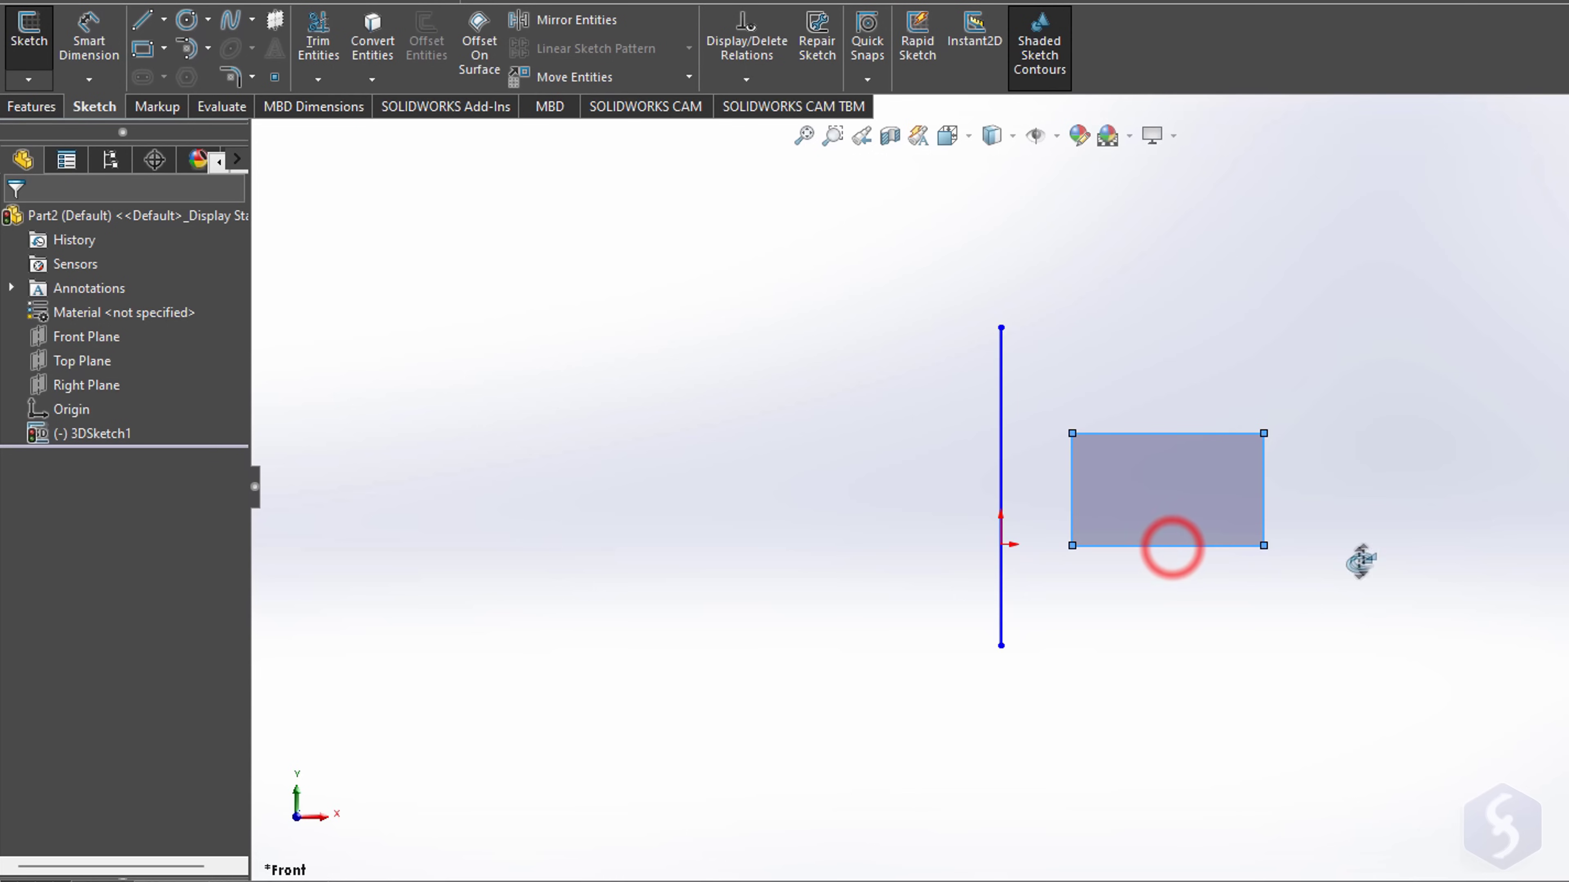
{"action": "mouse_move", "coordinate": [1355, 525]}
{"action": "left_mouse_down"}
{"action": "mouse_move", "coordinate": [1330, 525]}
{"action": "mouse_move", "coordinate": [1338, 567]}
{"action": "mouse_move", "coordinate": [1159, 522]}
{"action": "mouse_move", "coordinate": [1160, 551]}
{"action": "left_mouse_up"}
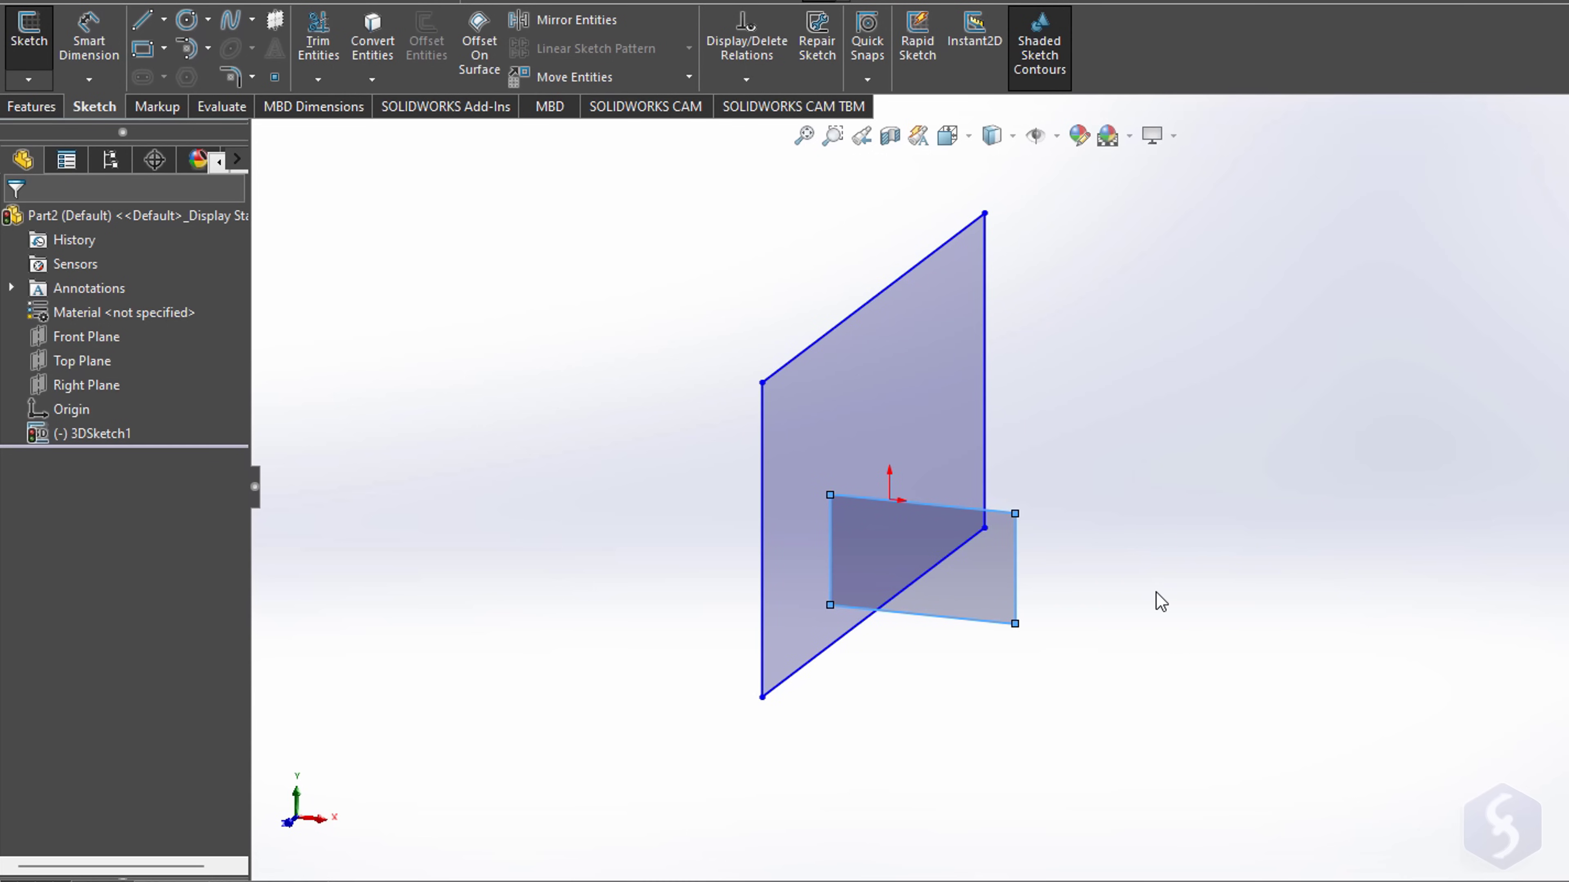
{"action": "key", "text": "space"}
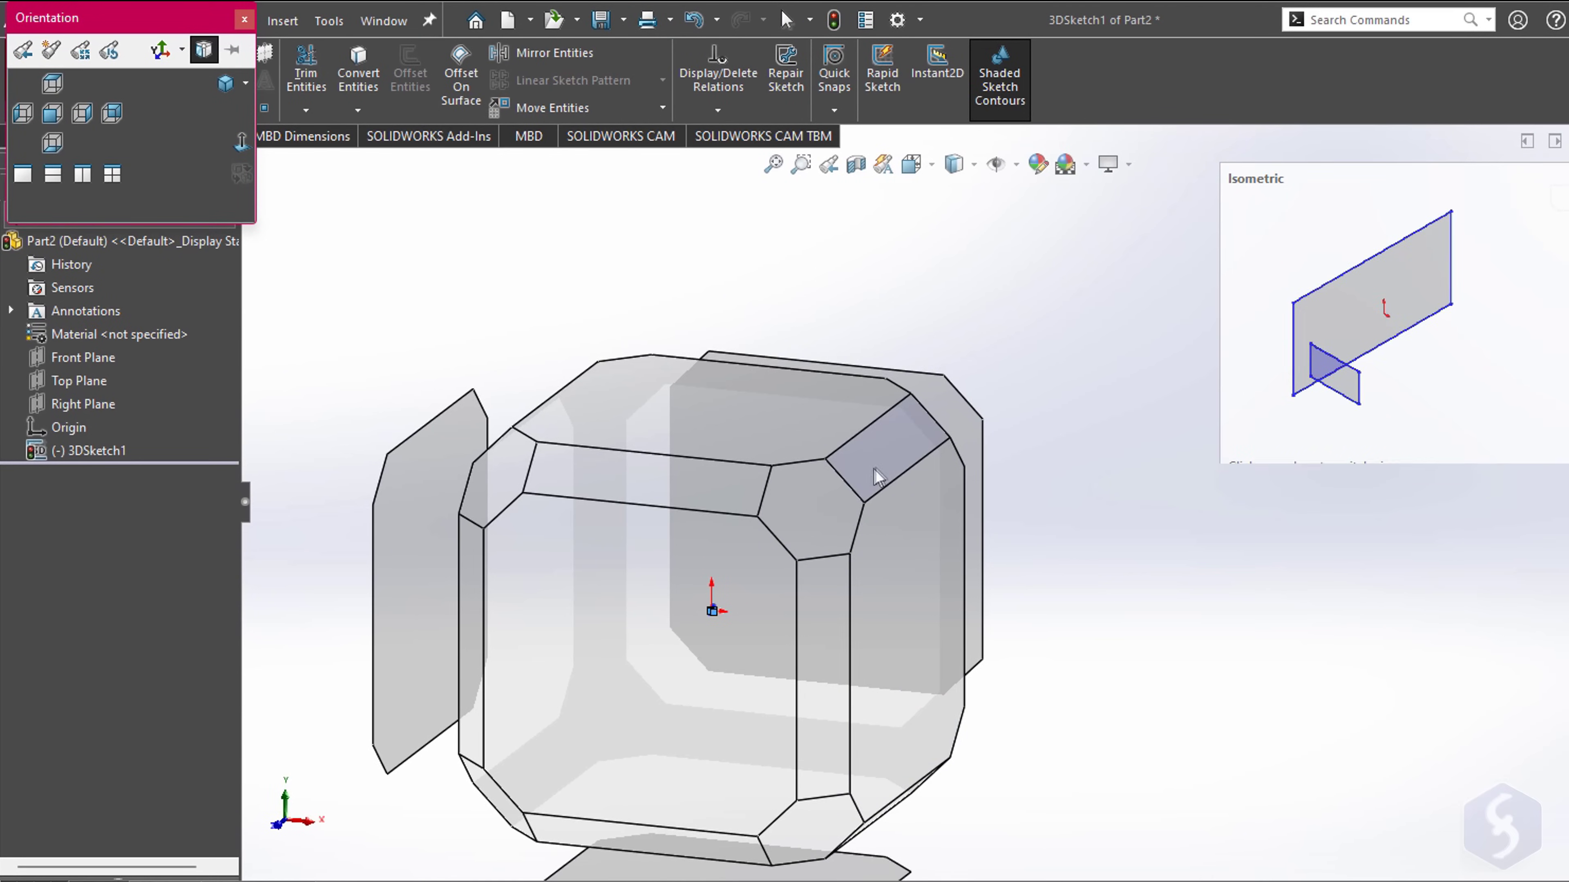
Step: Show the rectangles in isometric and apply Z-up standard views to Part2
{"action": "left_click", "coordinate": [504, 501]}
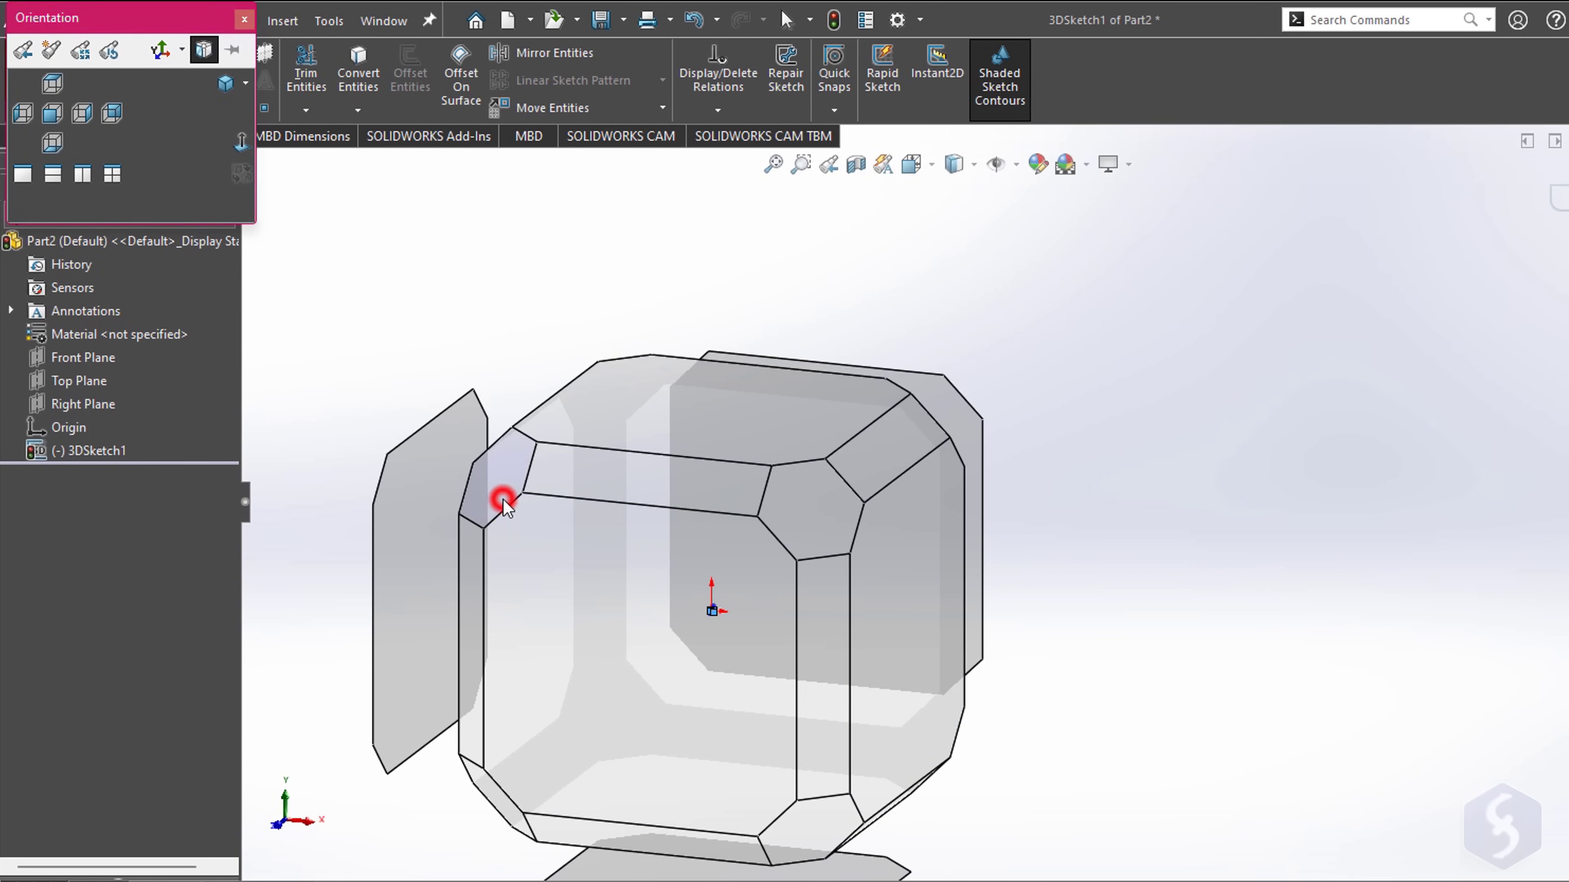
{"action": "key", "text": "space"}
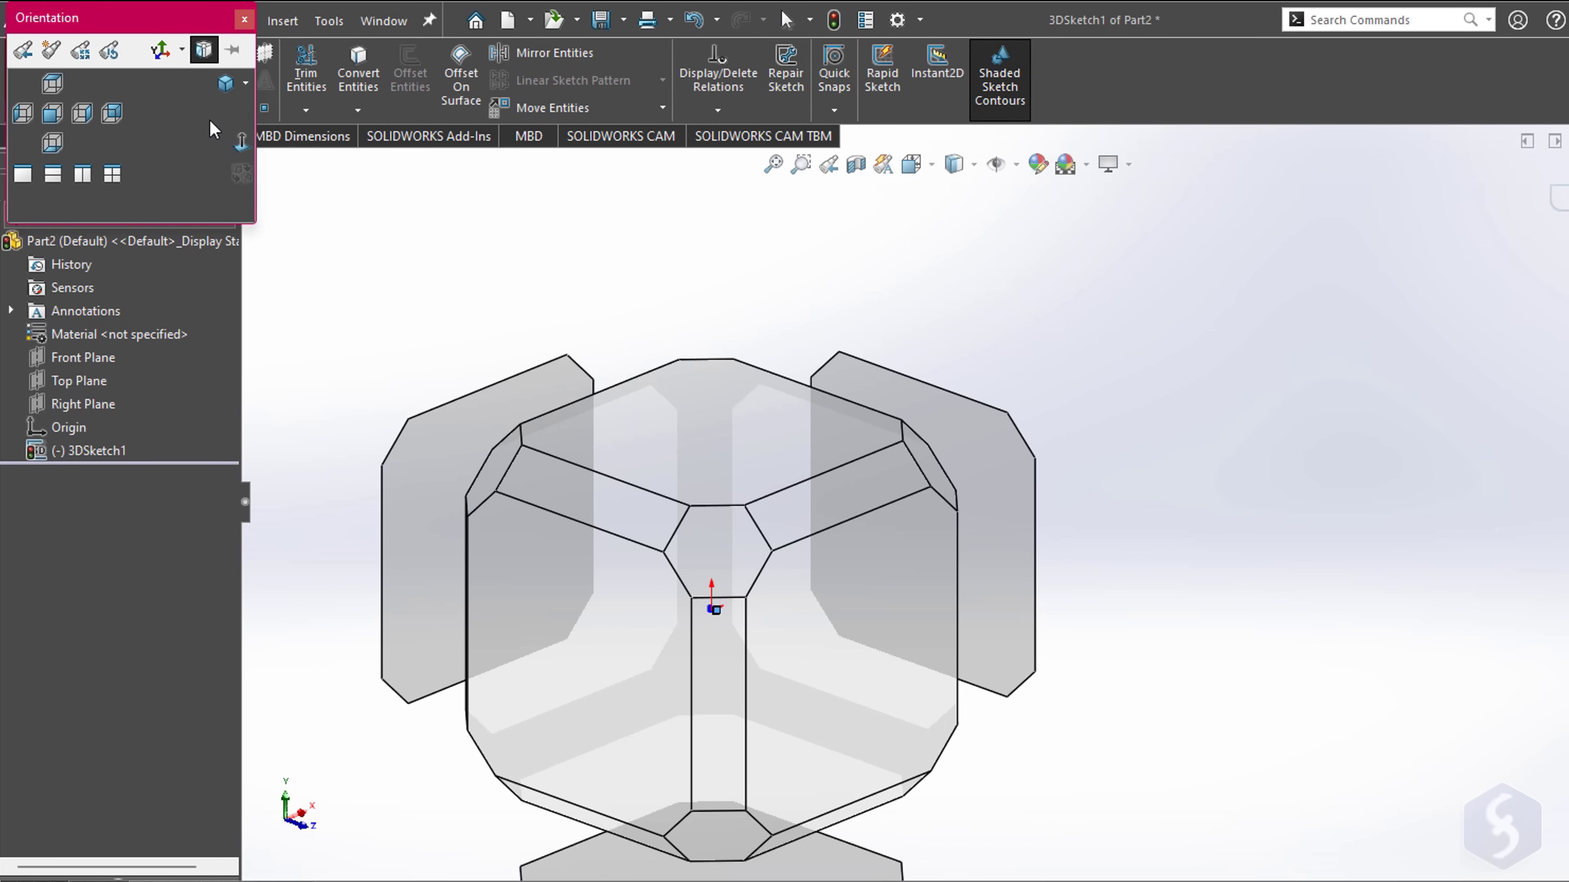
{"action": "left_click", "coordinate": [182, 50]}
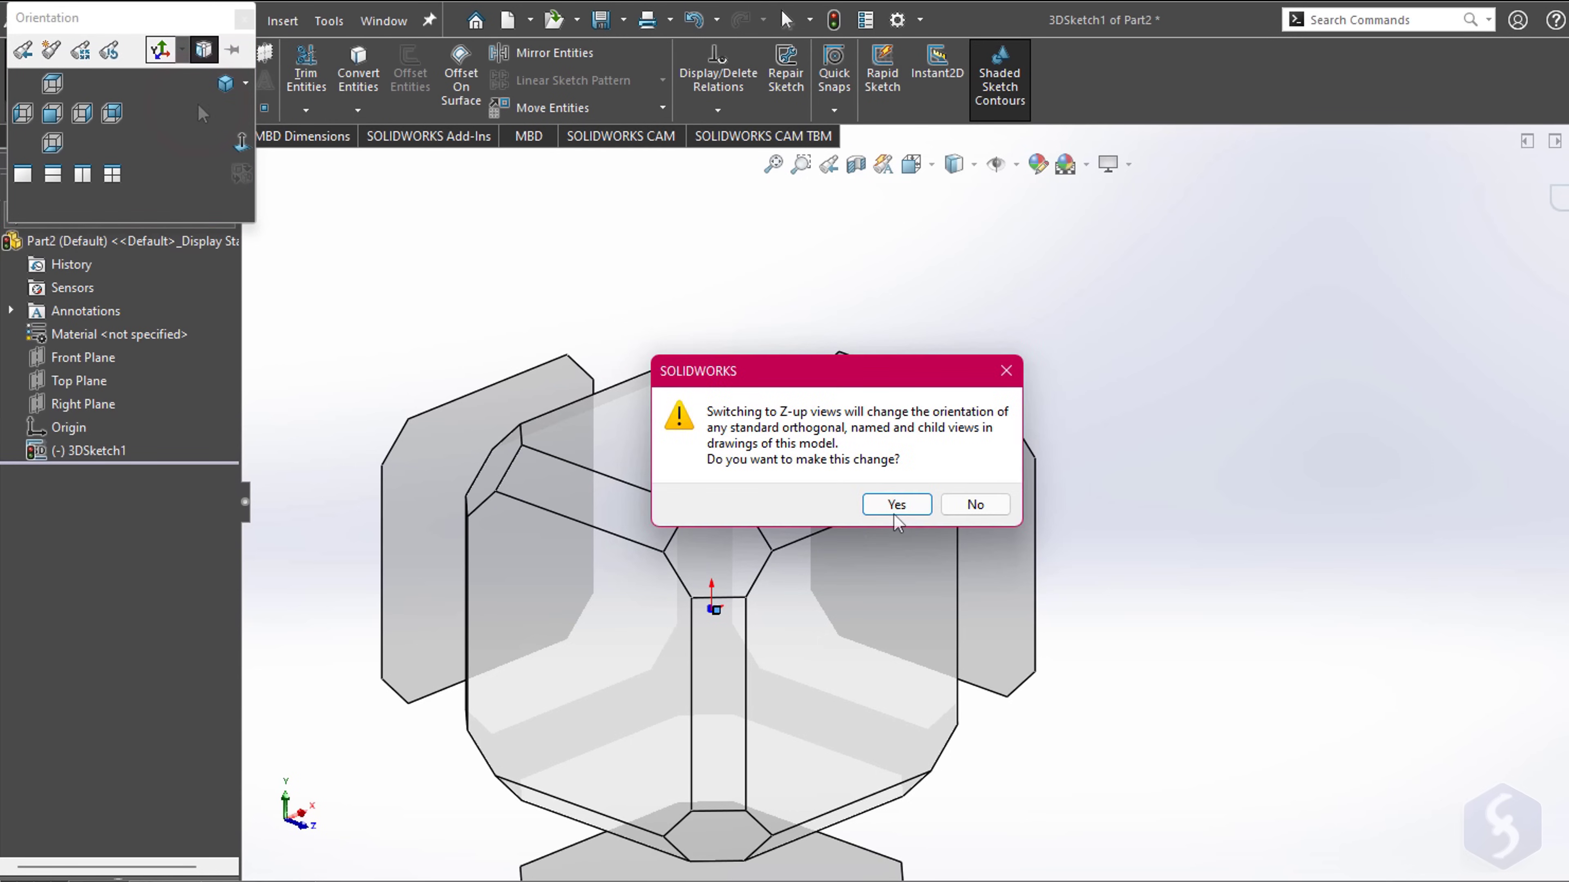
{"action": "left_click", "coordinate": [895, 511]}
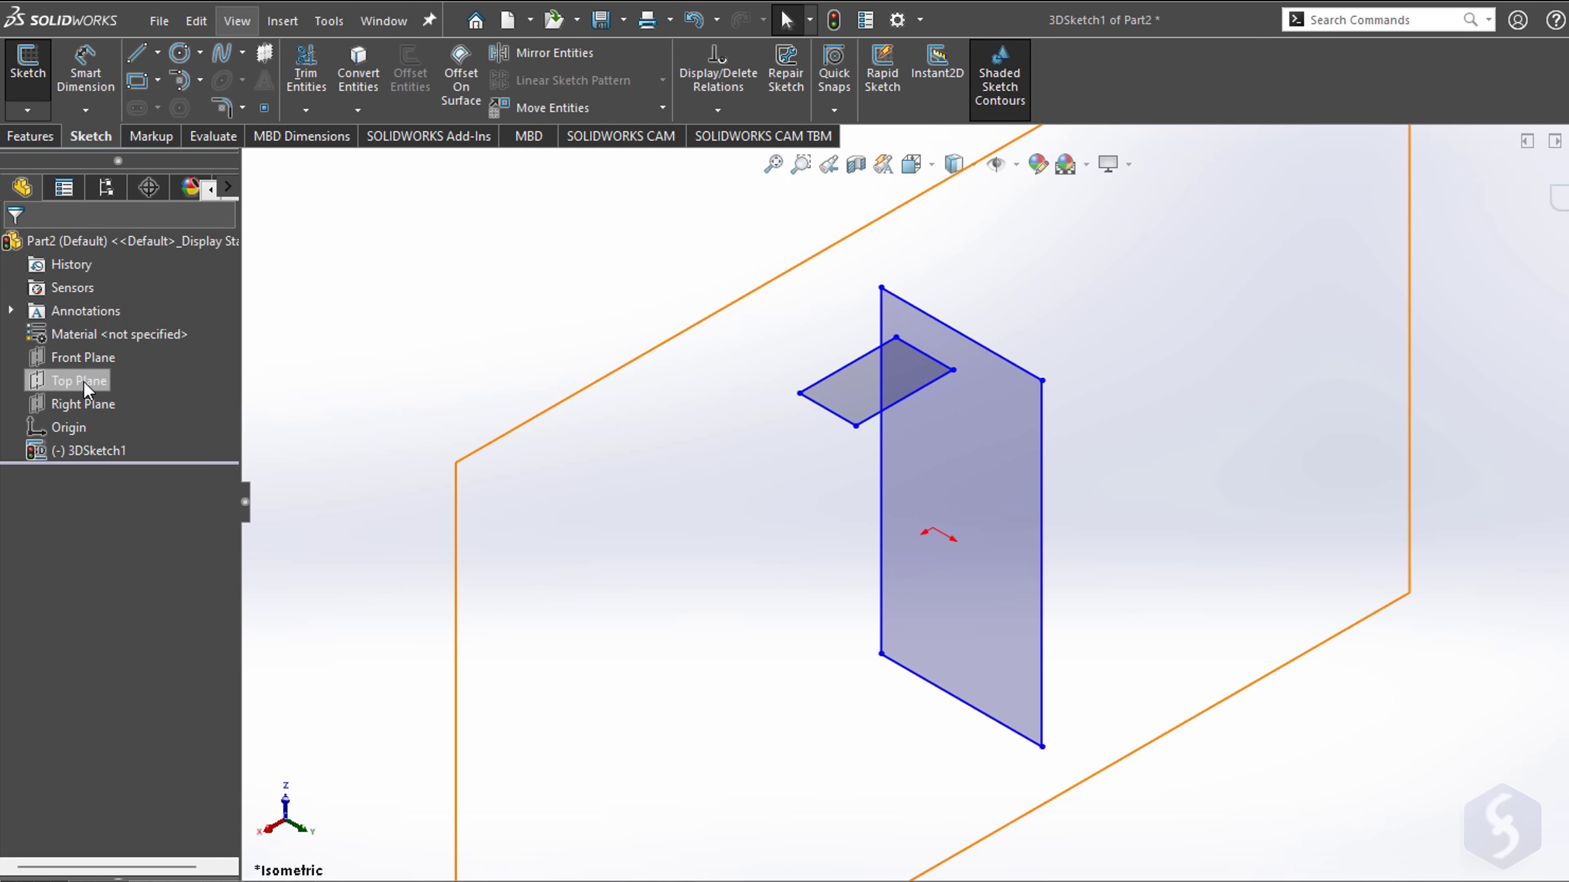
Step: Exit 3DSketch1 and then resume editing it
{"action": "left_click", "coordinate": [27, 62]}
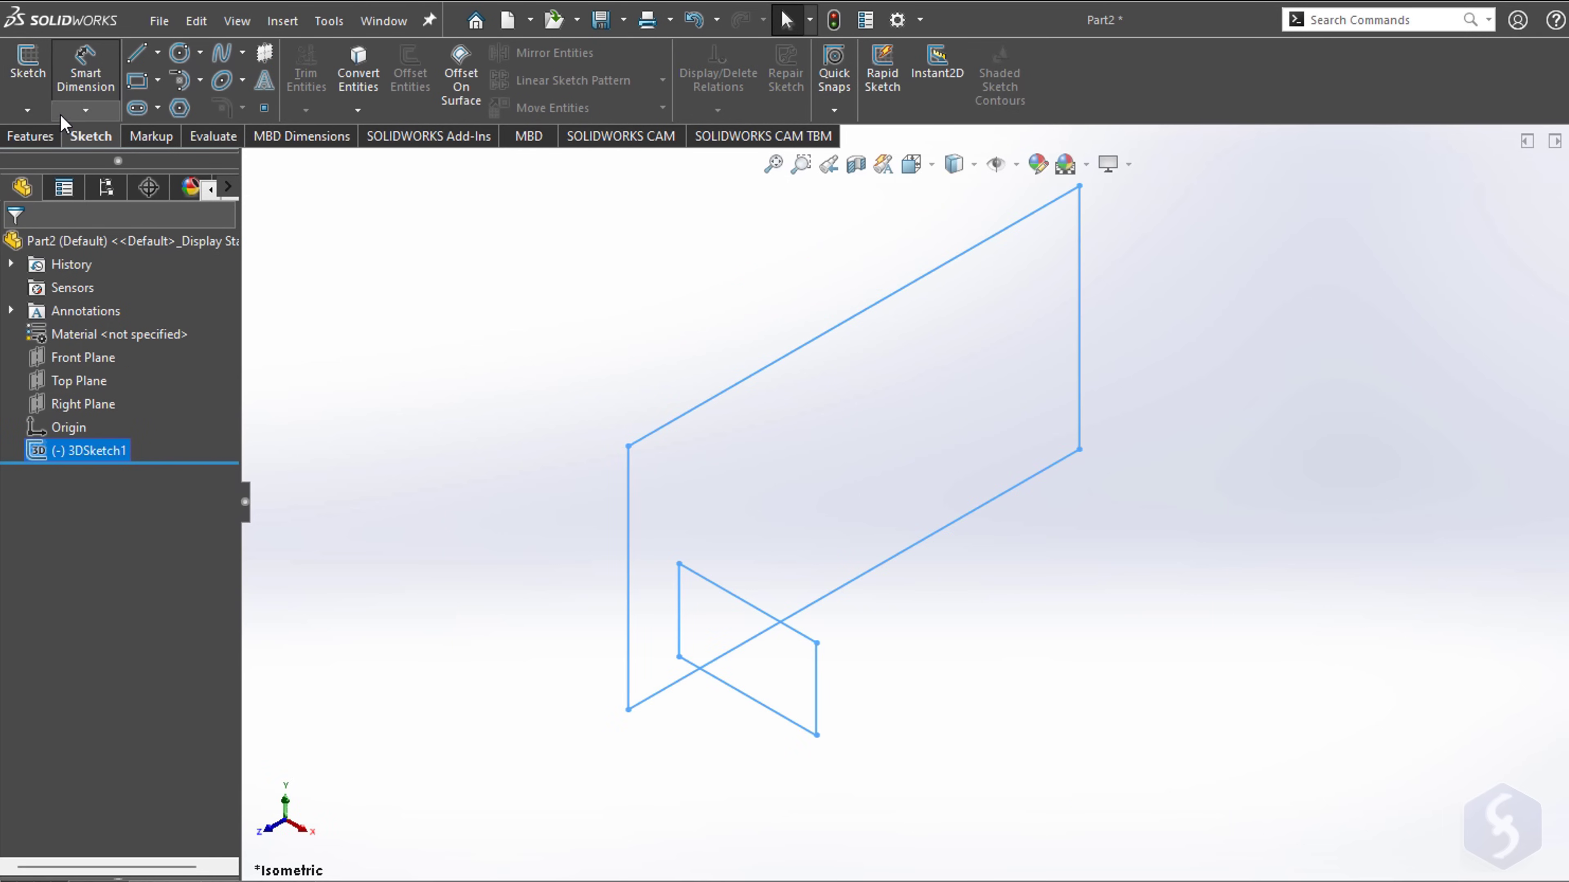
{"action": "left_click", "coordinate": [39, 112]}
{"action": "left_click", "coordinate": [69, 160]}
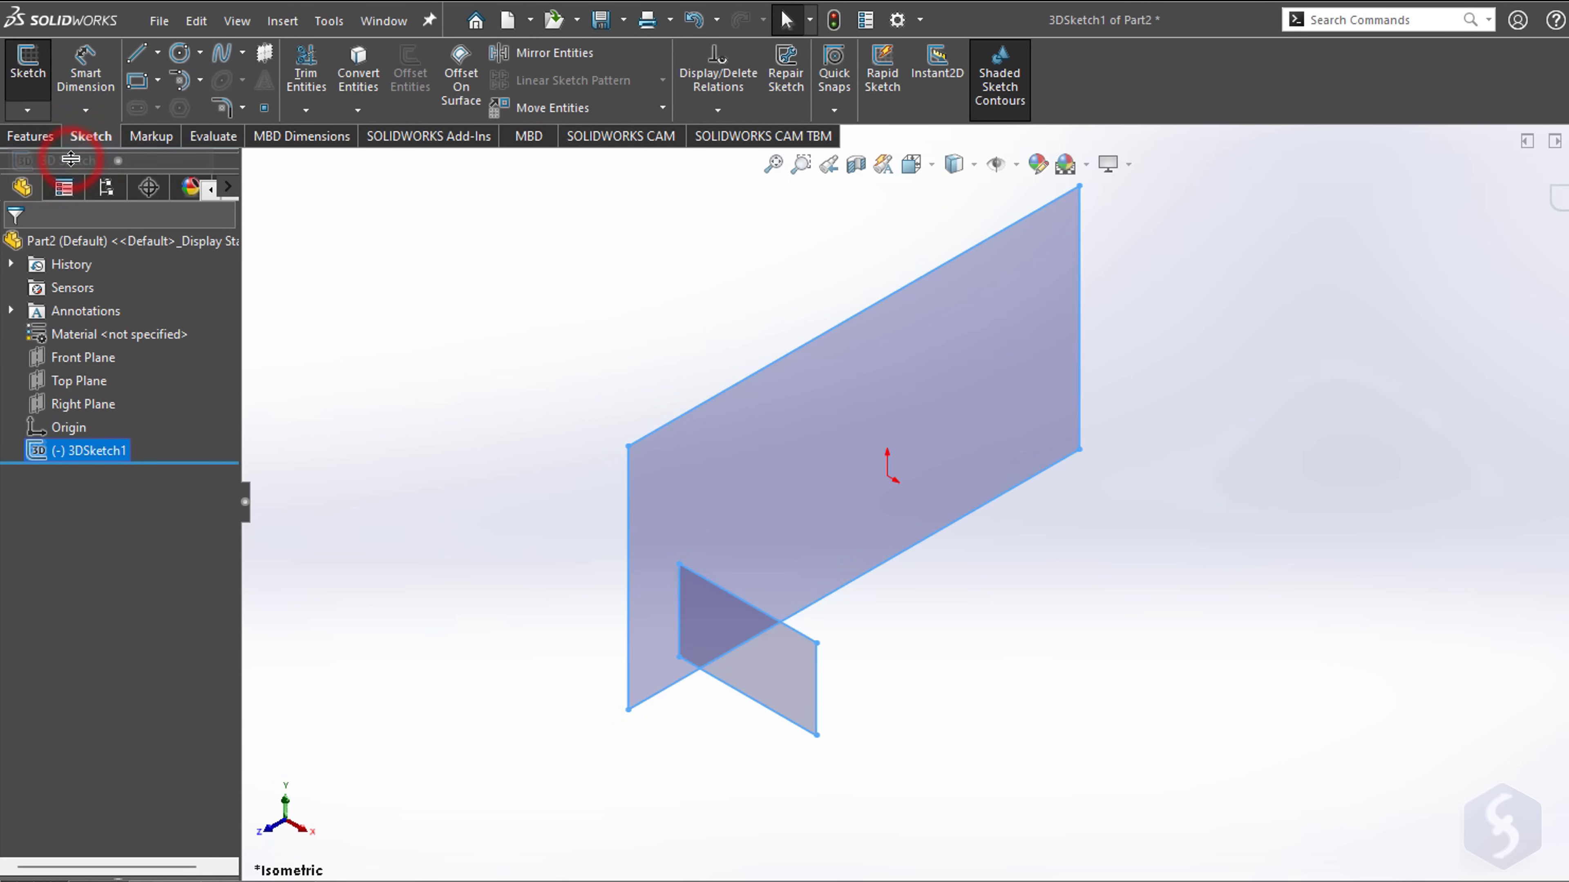
Step: Draw three small trial circles (radii about 4.28 and 3.44), then exit 3DSketch1
{"action": "left_click", "coordinate": [179, 53]}
{"action": "left_click", "coordinate": [921, 642]}
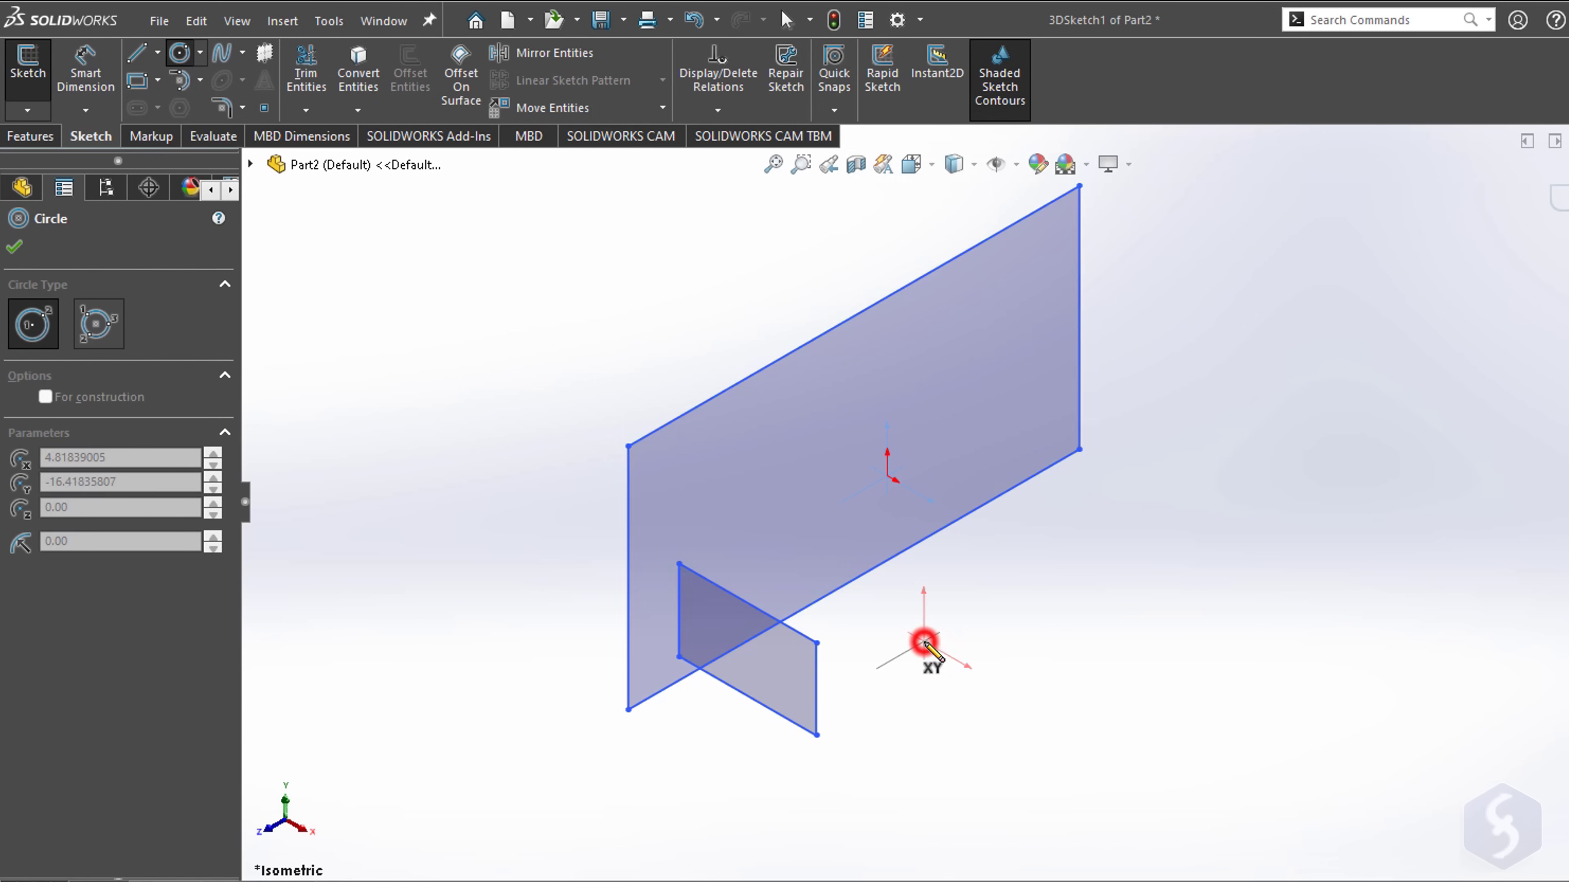
{"action": "left_click", "coordinate": [957, 642]}
{"action": "left_click", "coordinate": [1018, 625]}
{"action": "left_click", "coordinate": [1043, 630]}
{"action": "left_click", "coordinate": [1025, 711]}
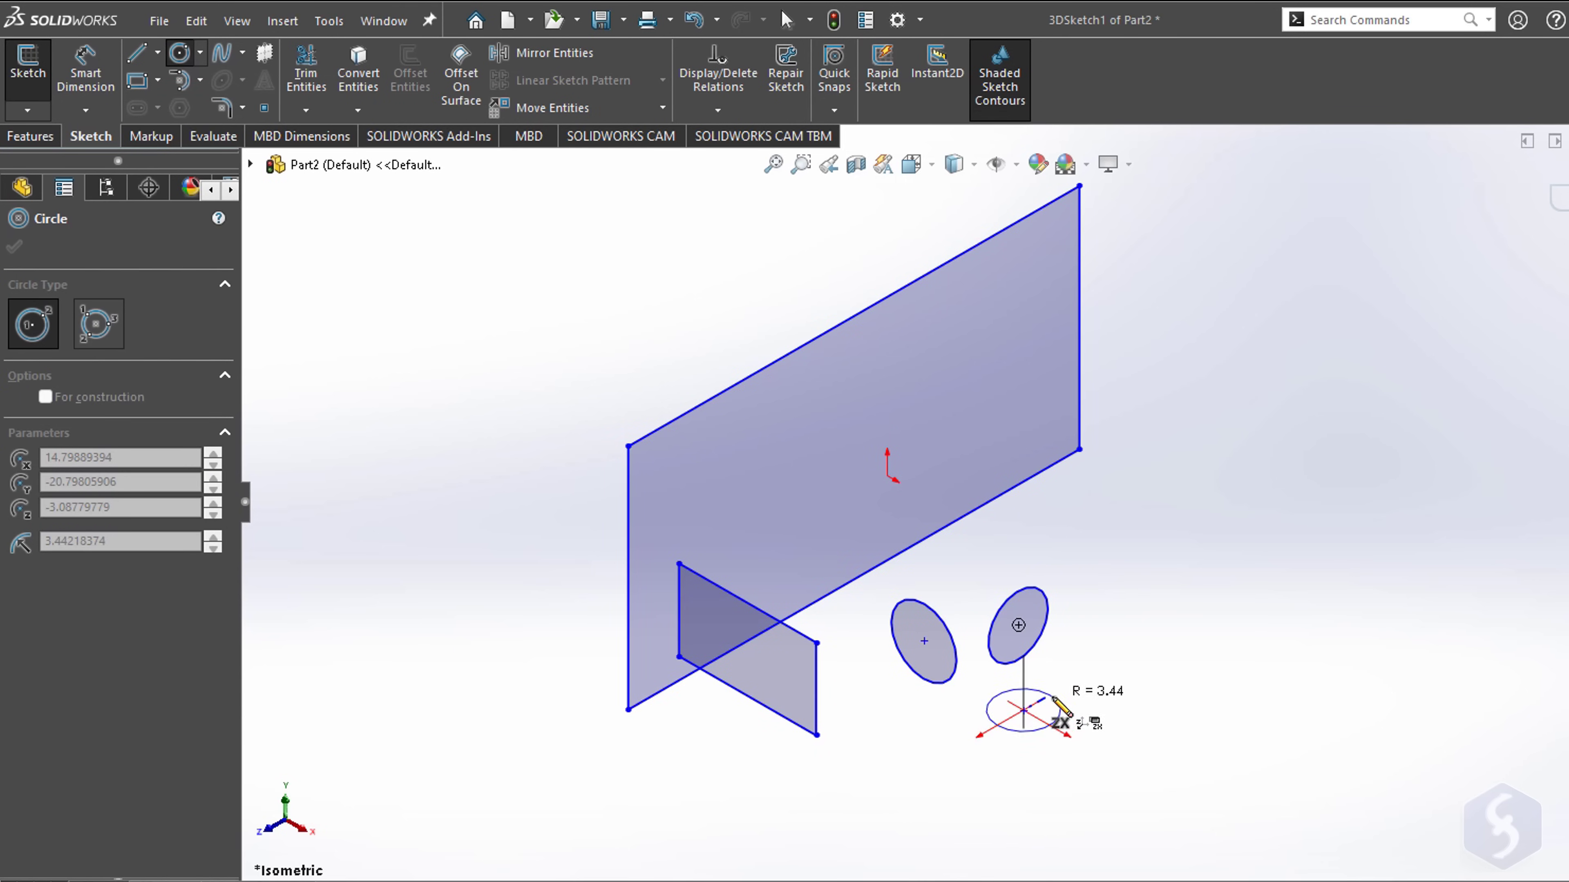
{"action": "left_click", "coordinate": [1049, 706]}
{"action": "middle_click_drag", "start_coordinate": [1263, 656], "coordinate": [1135, 578]}
{"action": "key", "text": "ctrl+b"}
Step: Start a new 3D sketch and draw a two-segment line
{"action": "left_click", "coordinate": [27, 110]}
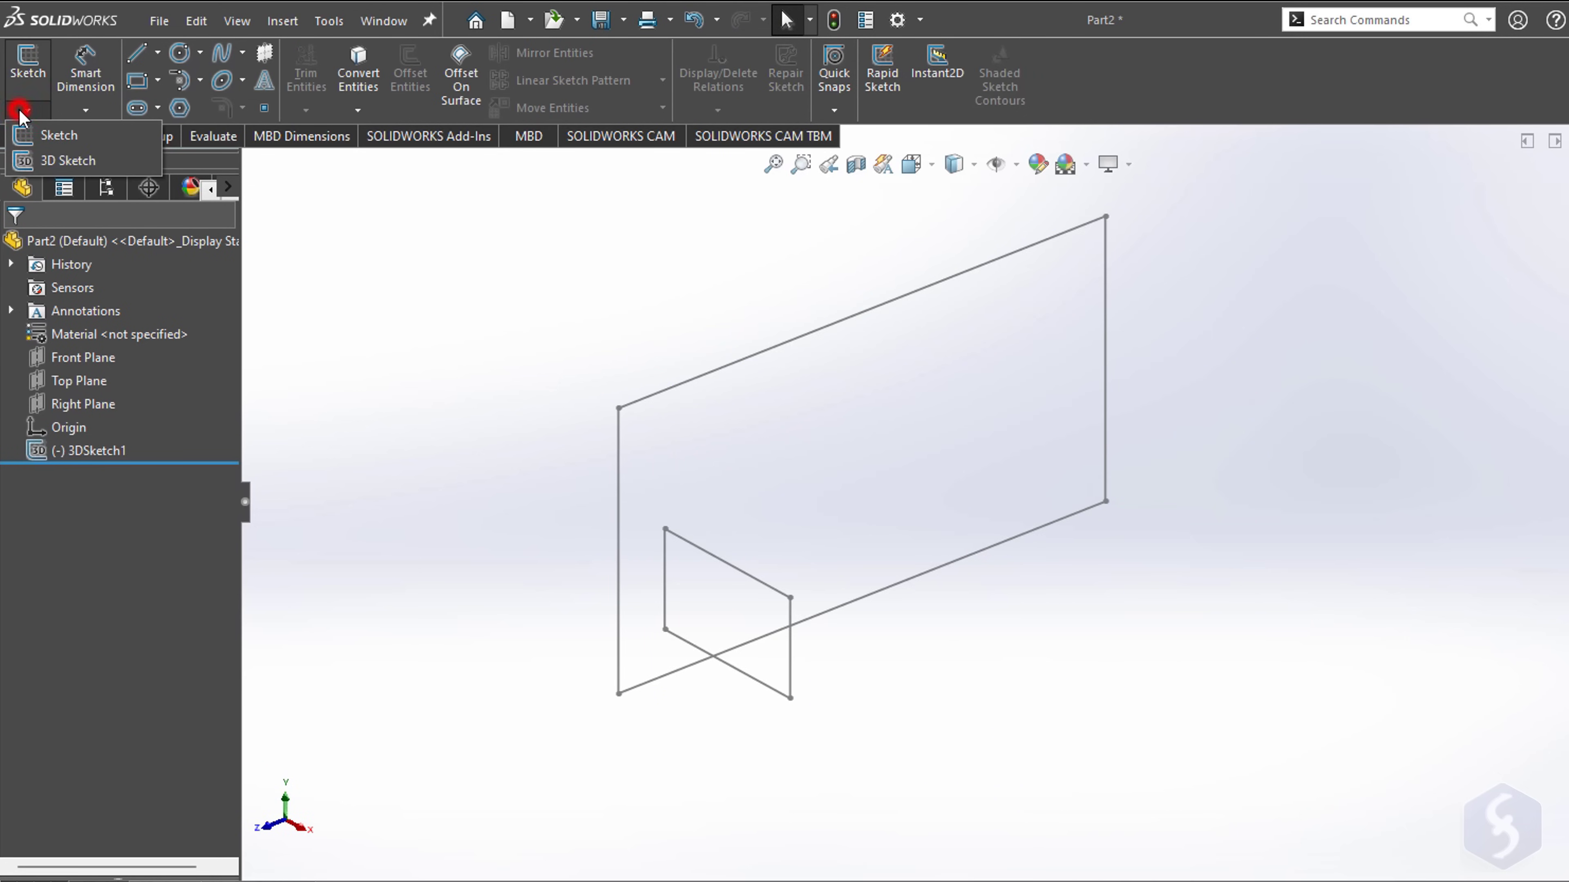
{"action": "left_click", "coordinate": [37, 154]}
{"action": "left_click", "coordinate": [139, 54]}
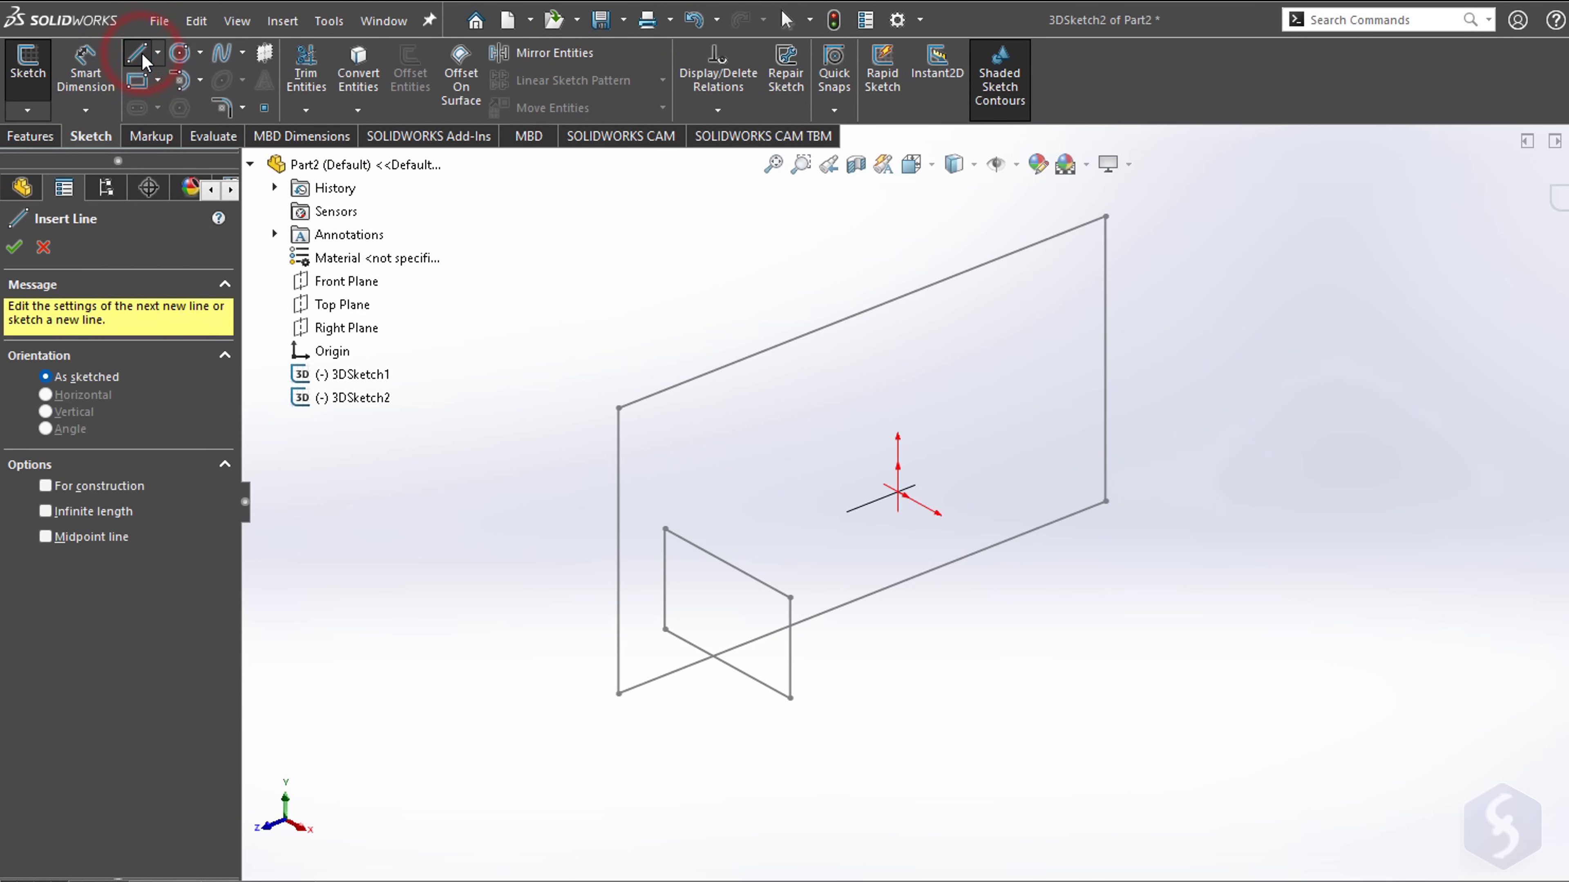
{"action": "left_click", "coordinate": [911, 664]}
{"action": "left_click", "coordinate": [1035, 680]}
{"action": "left_click", "coordinate": [1092, 613]}
{"action": "key", "text": "Escape"}
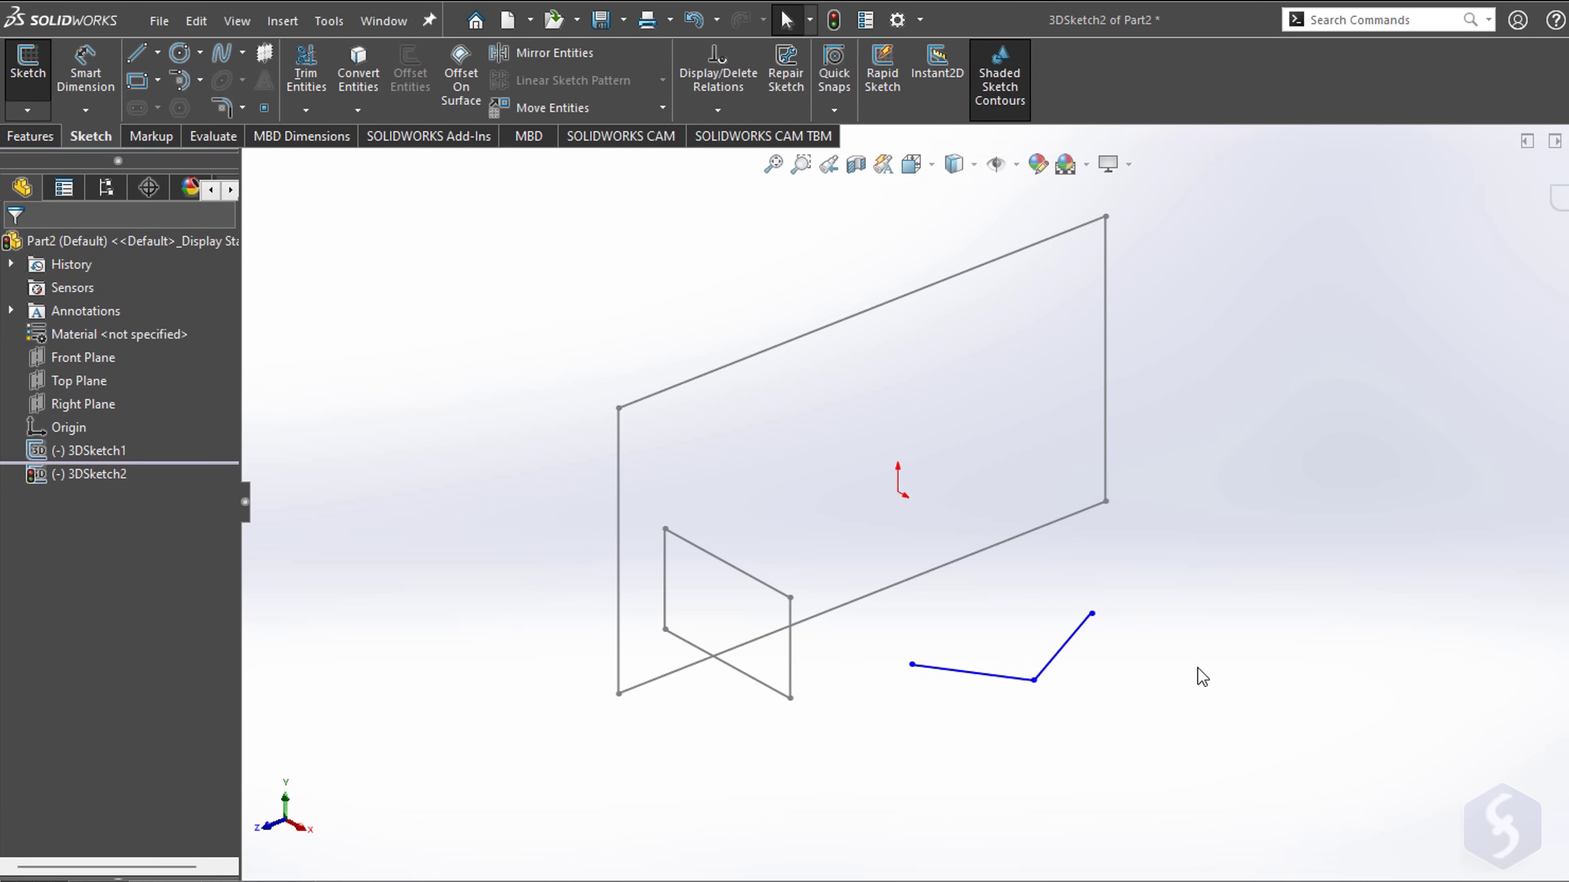
Step: Shift both line segments slightly along X and Y with Move Entities
{"action": "left_click_drag", "start_coordinate": [1187, 582], "coordinate": [849, 731]}
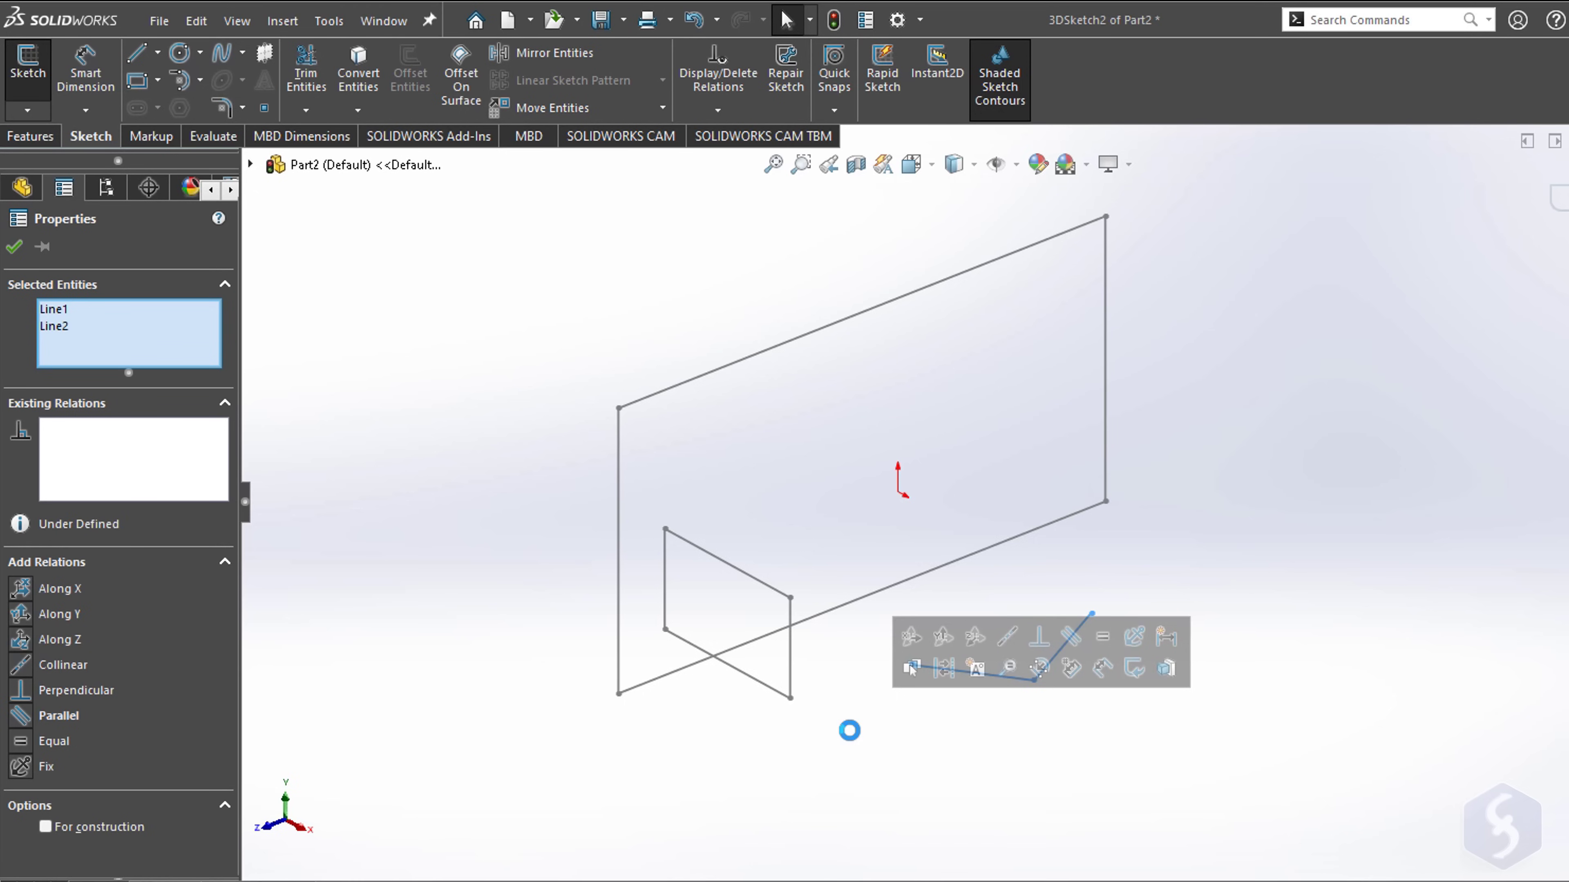
{"action": "left_click", "coordinate": [612, 107]}
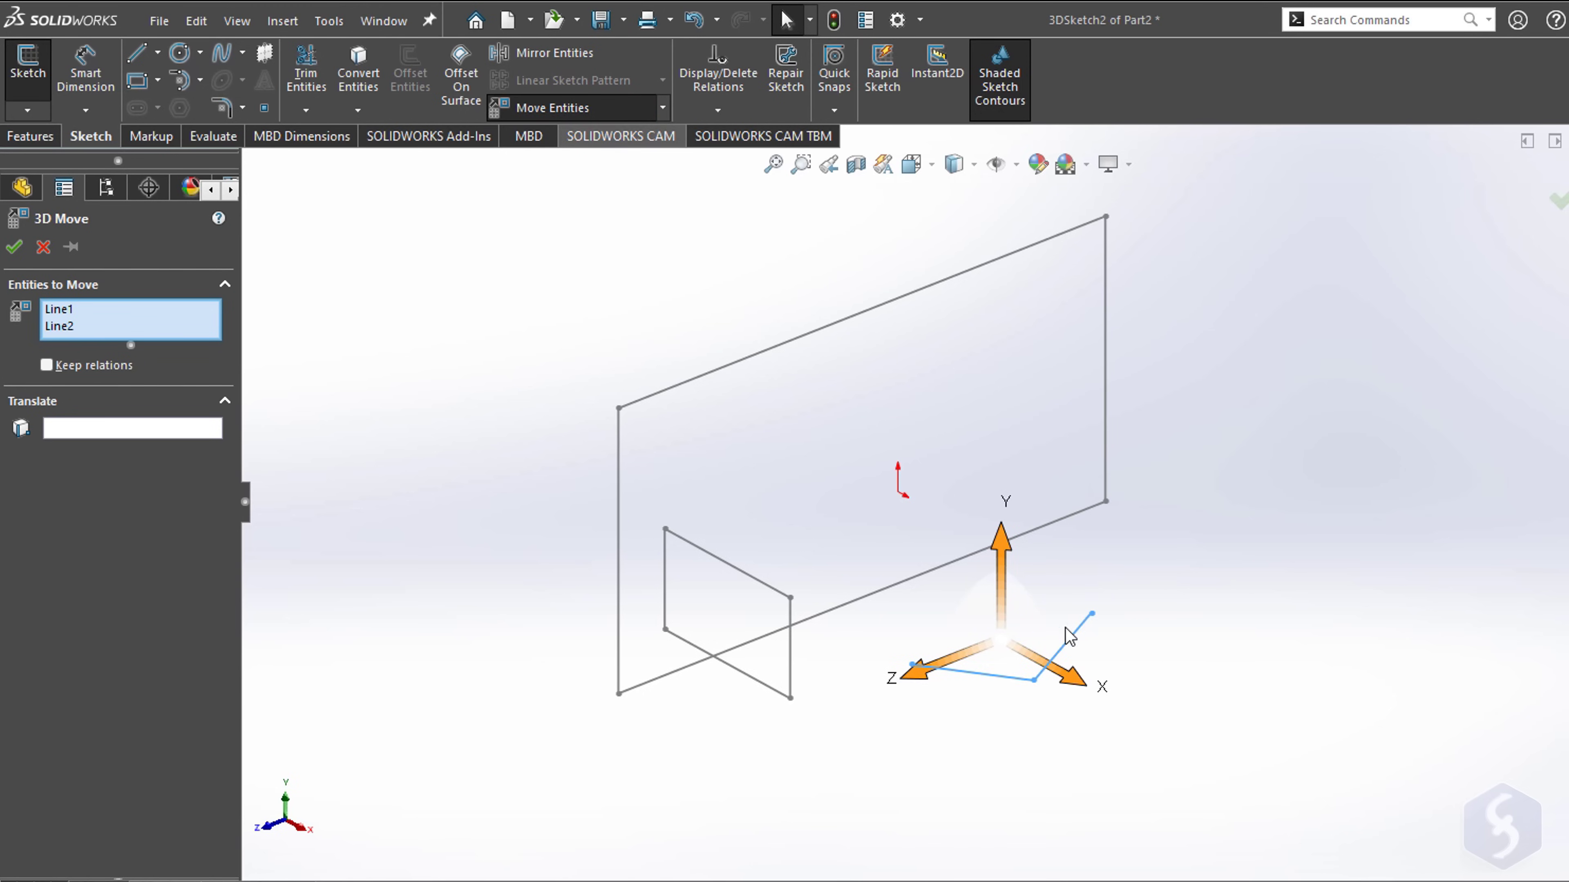
{"action": "left_click_drag", "start_coordinate": [1071, 676], "coordinate": [1093, 689]}
{"action": "mouse_move", "coordinate": [1016, 580]}
{"action": "left_mouse_down"}
{"action": "mouse_move", "coordinate": [1016, 346]}
{"action": "mouse_move", "coordinate": [1016, 566]}
{"action": "left_mouse_up"}
{"action": "left_click", "coordinate": [988, 658]}
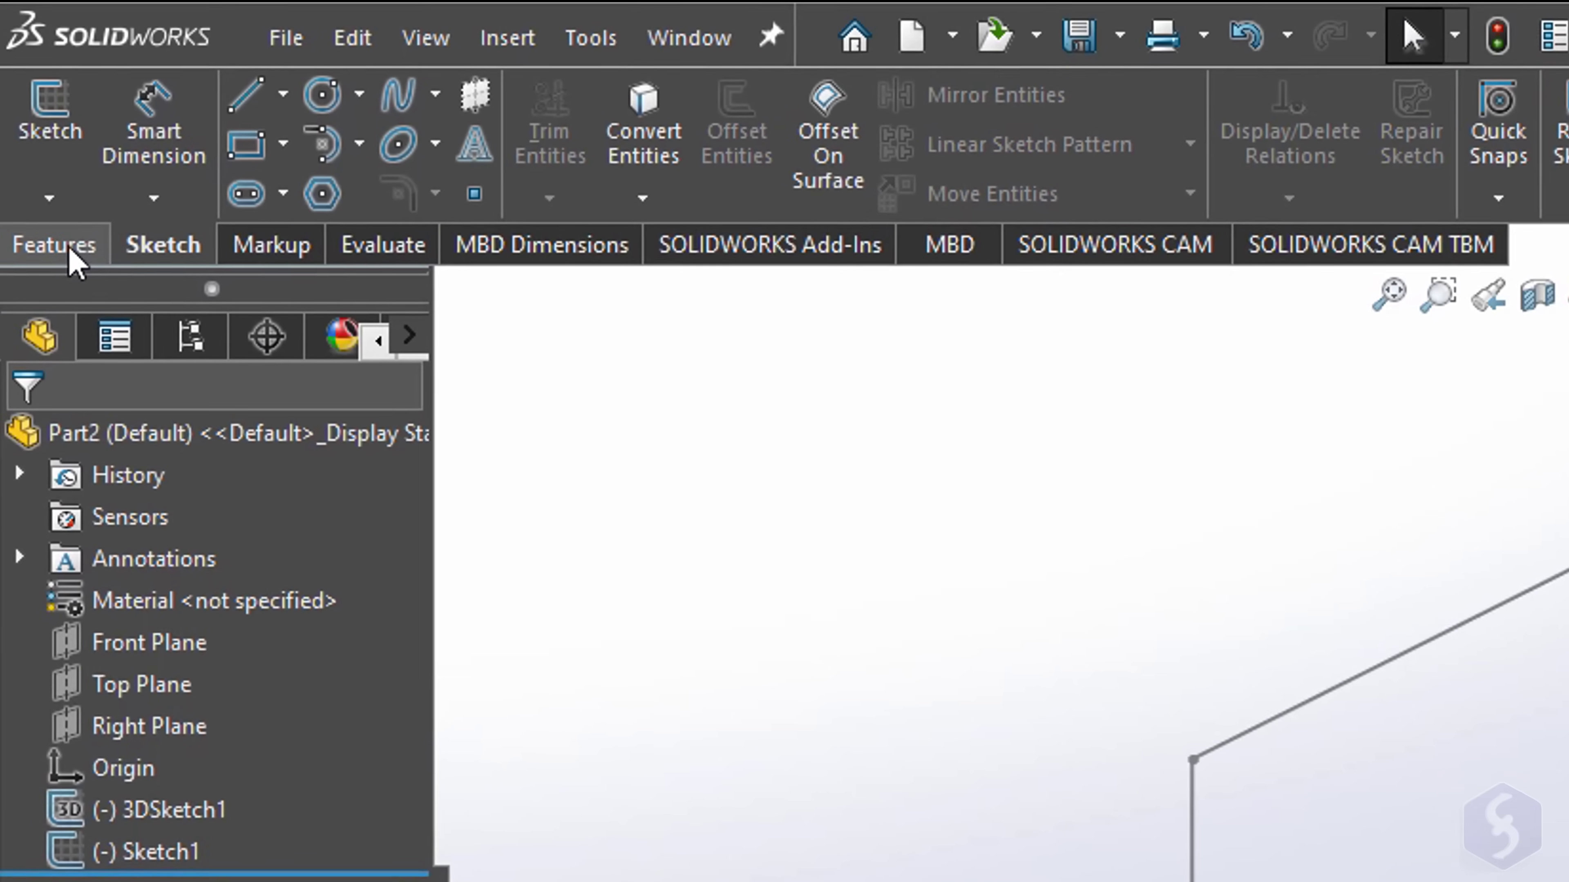
Step: Reveal and select the octagon Sketch1 under Boss-Extrude1 in the feature tree
{"action": "left_click", "coordinate": [38, 159]}
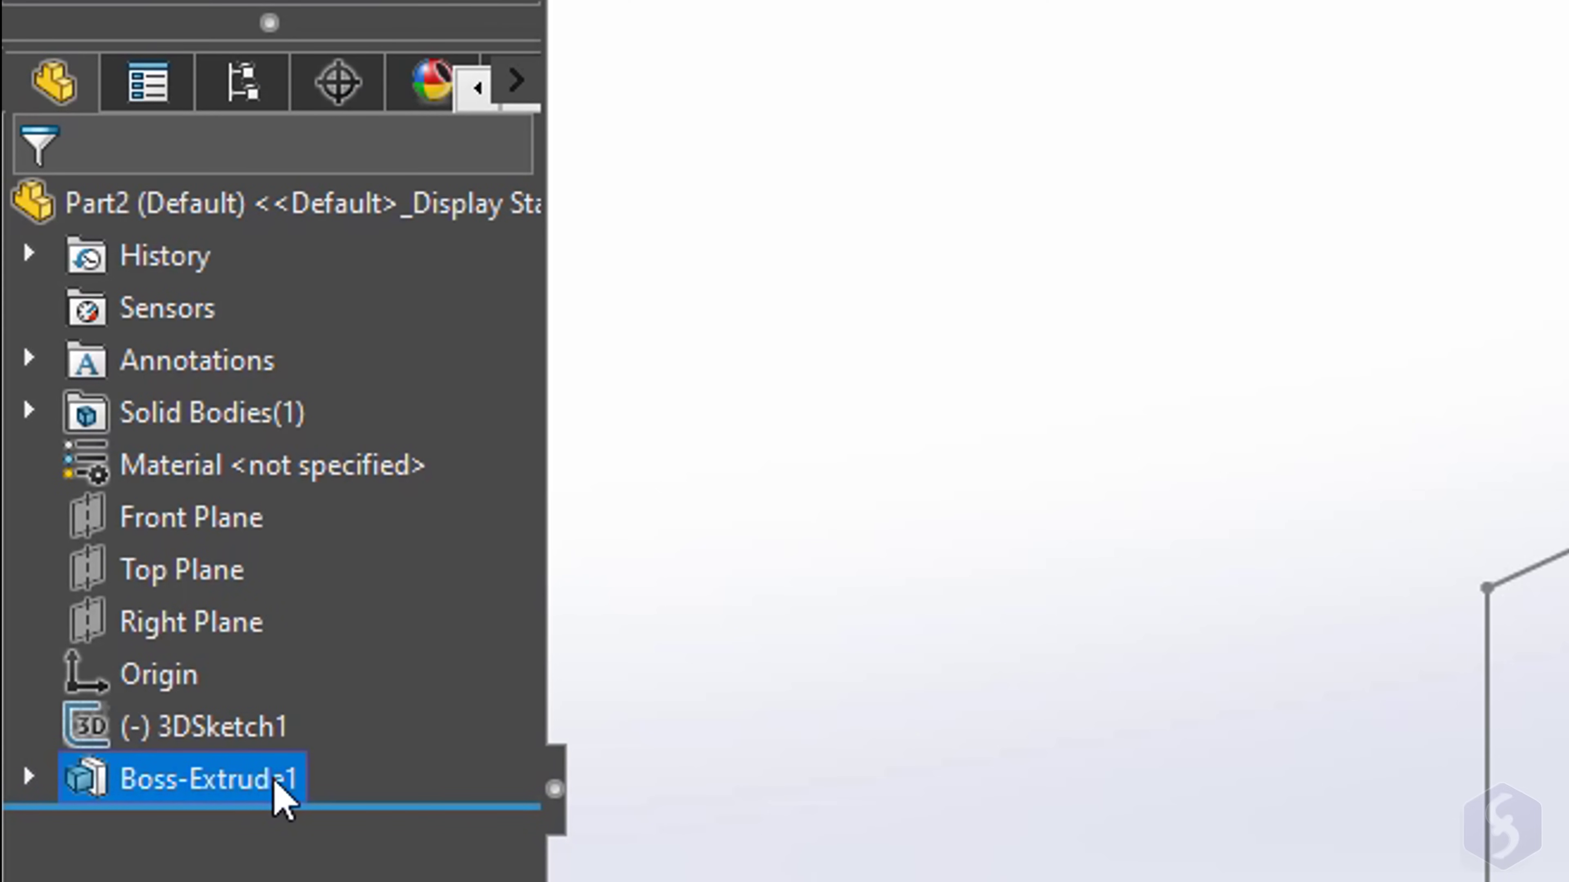
{"action": "left_click", "coordinate": [28, 780]}
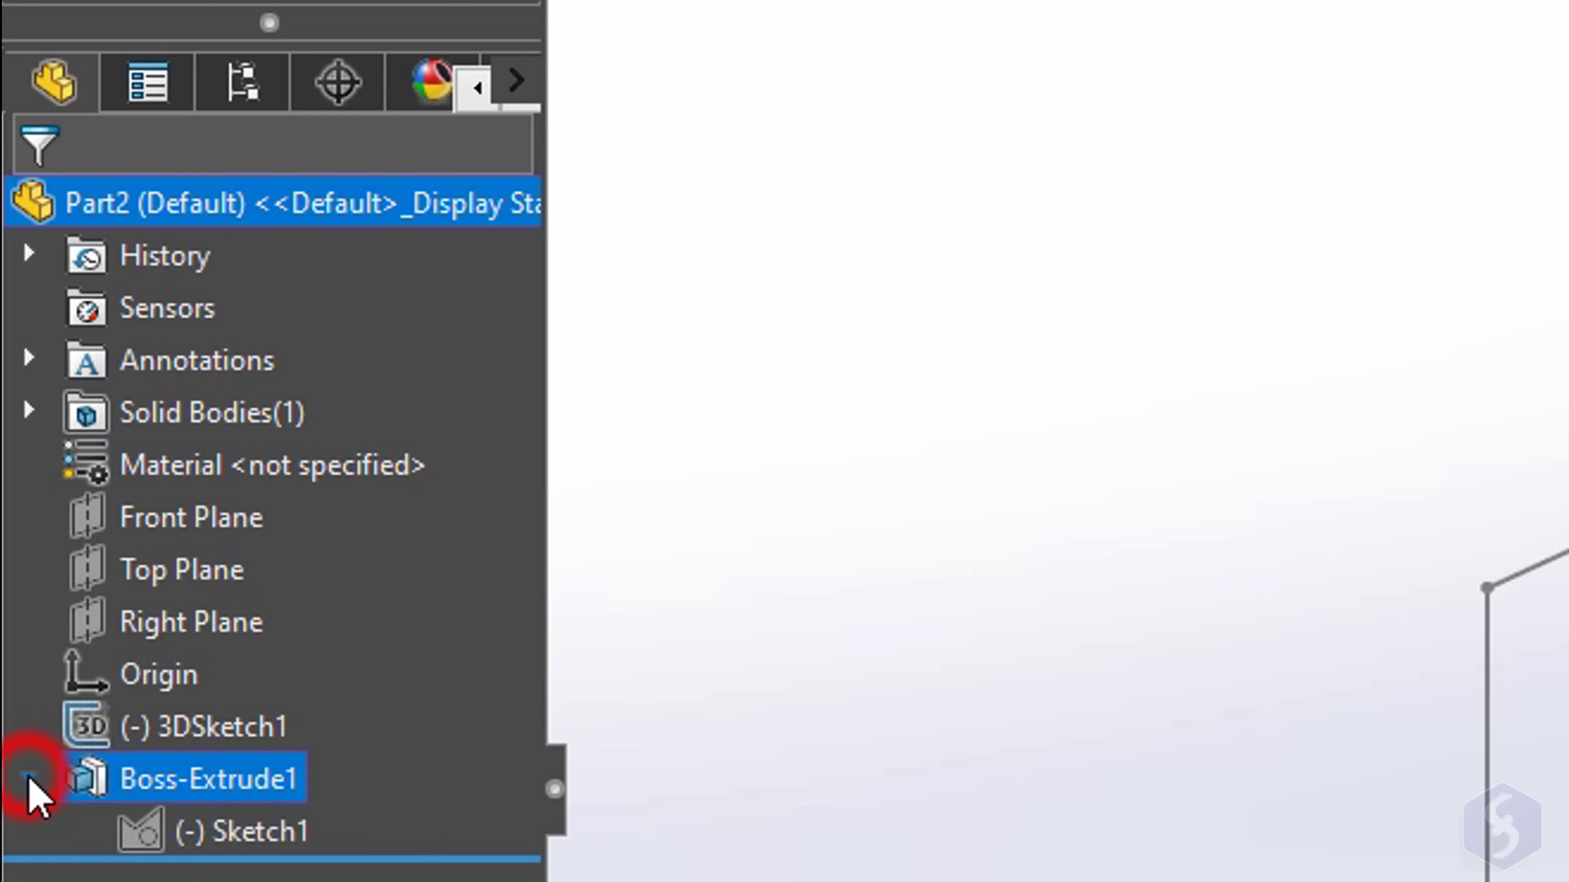
{"action": "left_click", "coordinate": [210, 834]}
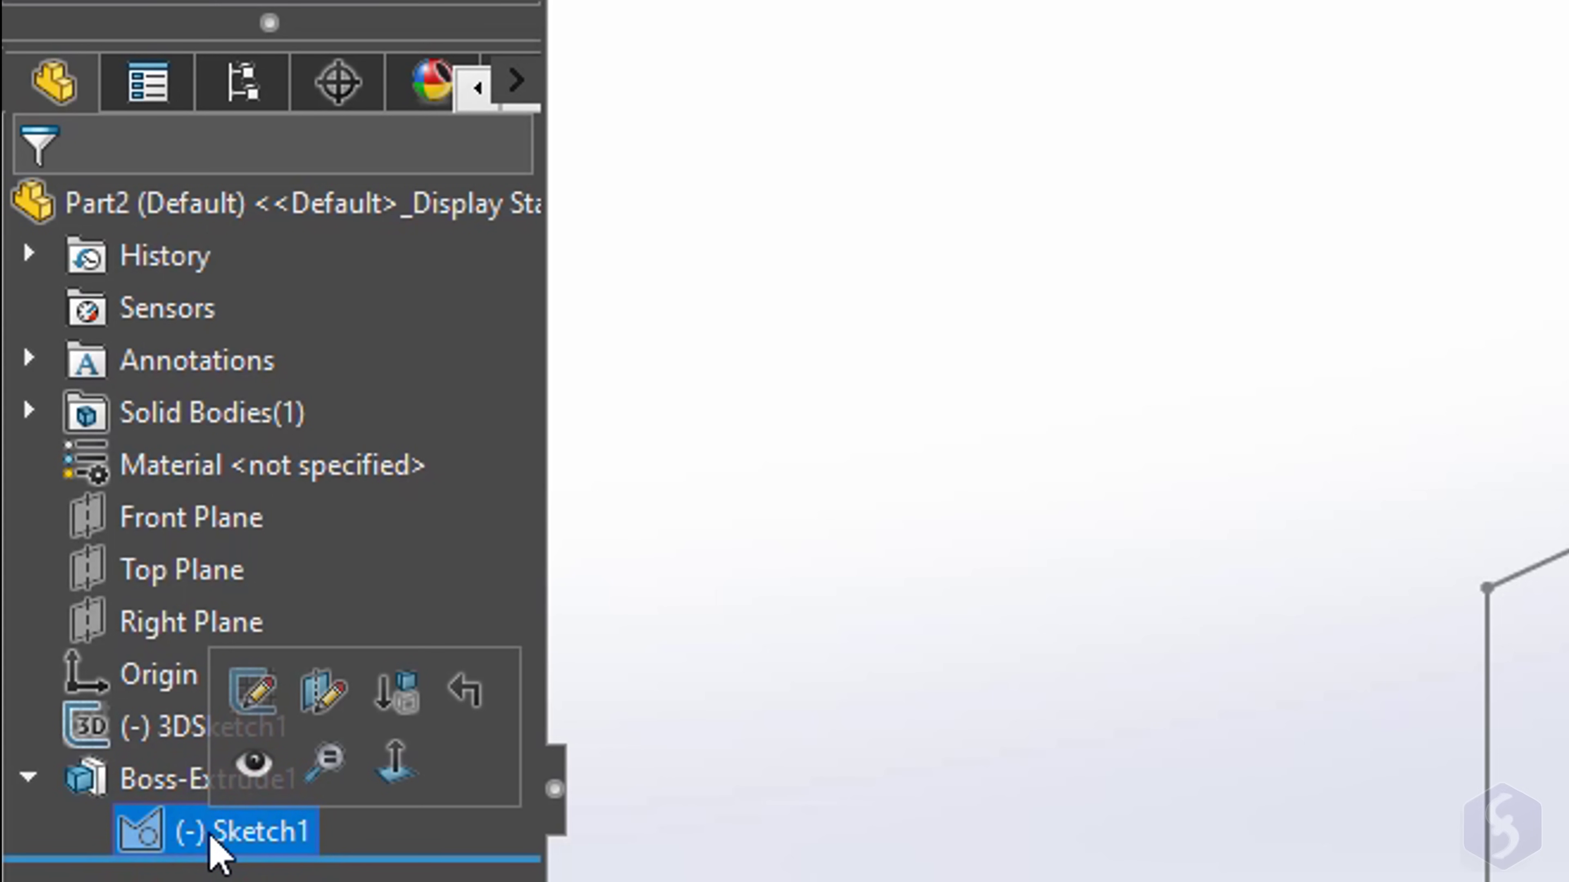
{"action": "left_click", "coordinate": [170, 782]}
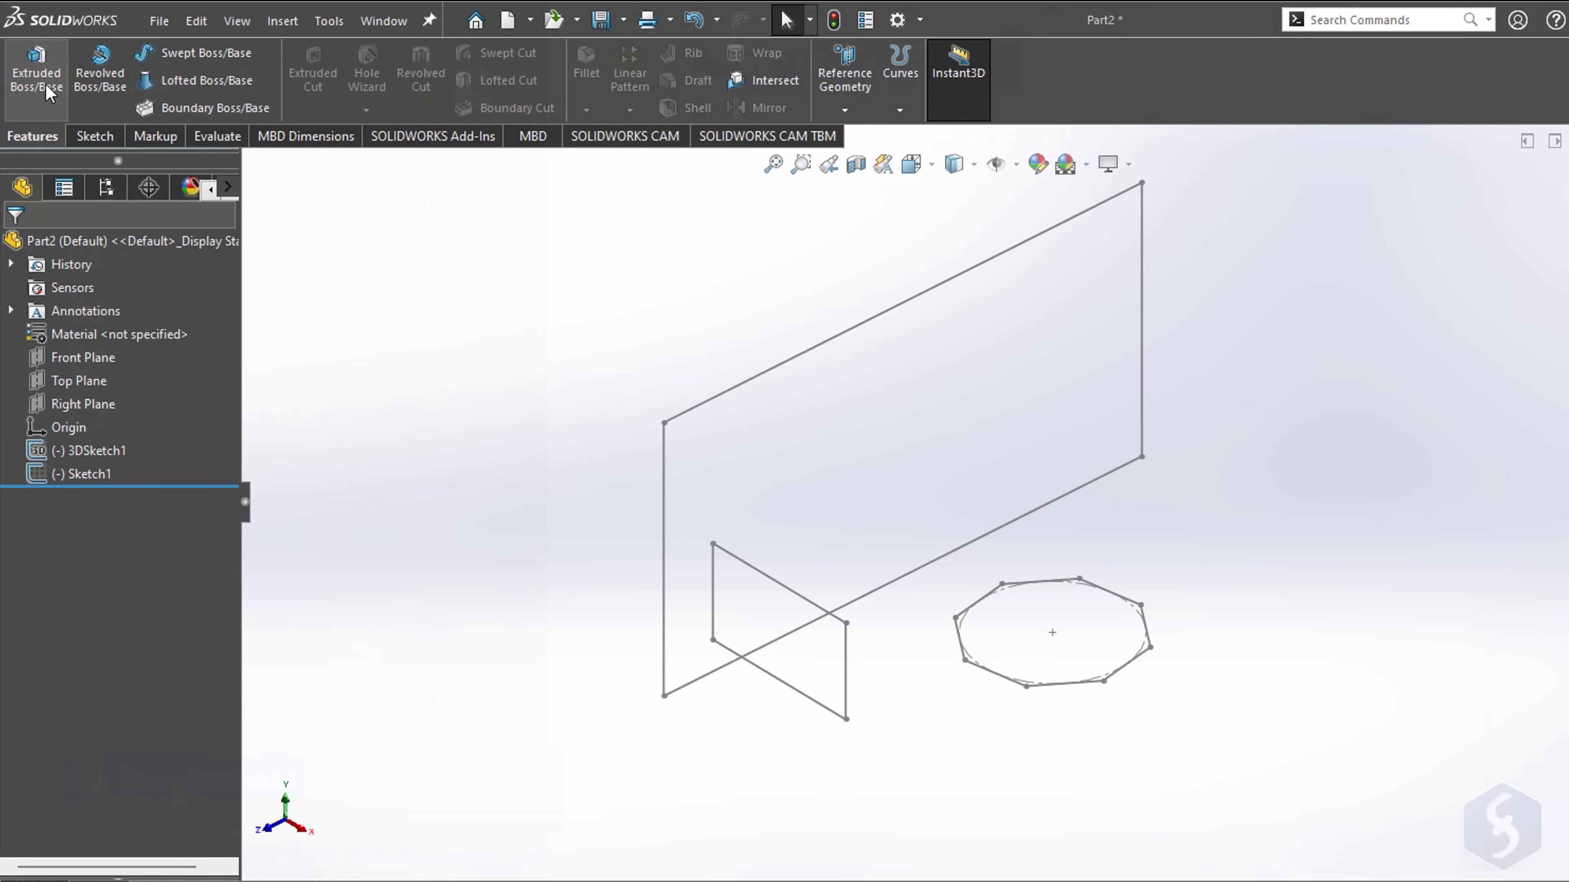
Step: Extrude the octagon sketch Blind to 32 mm with Direction 2 turned off
{"action": "left_click", "coordinate": [49, 93]}
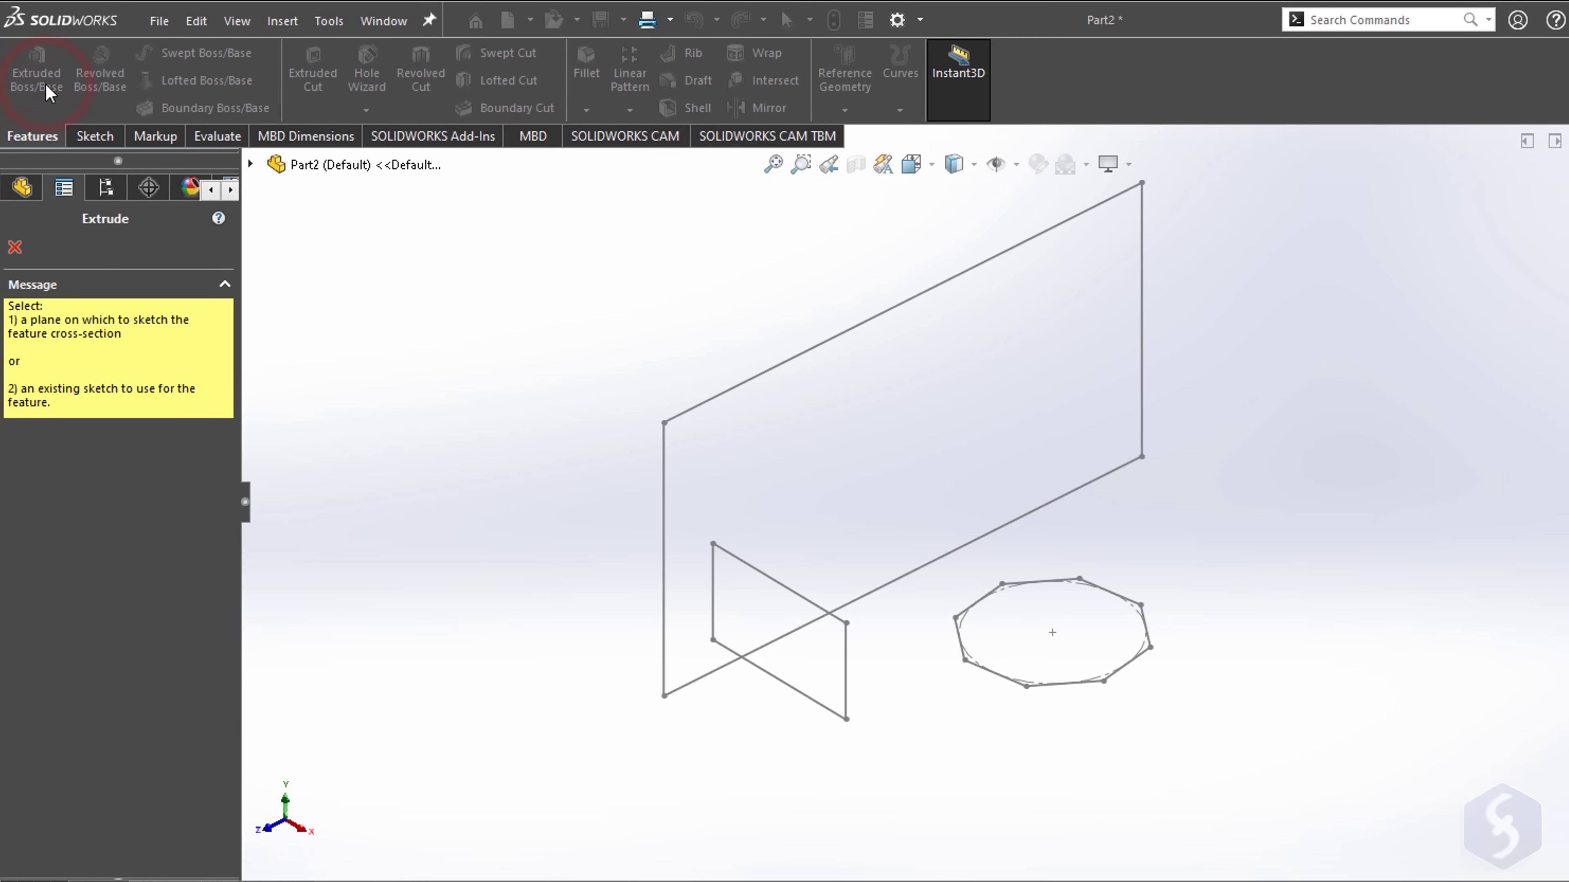
{"action": "left_click", "coordinate": [1053, 582]}
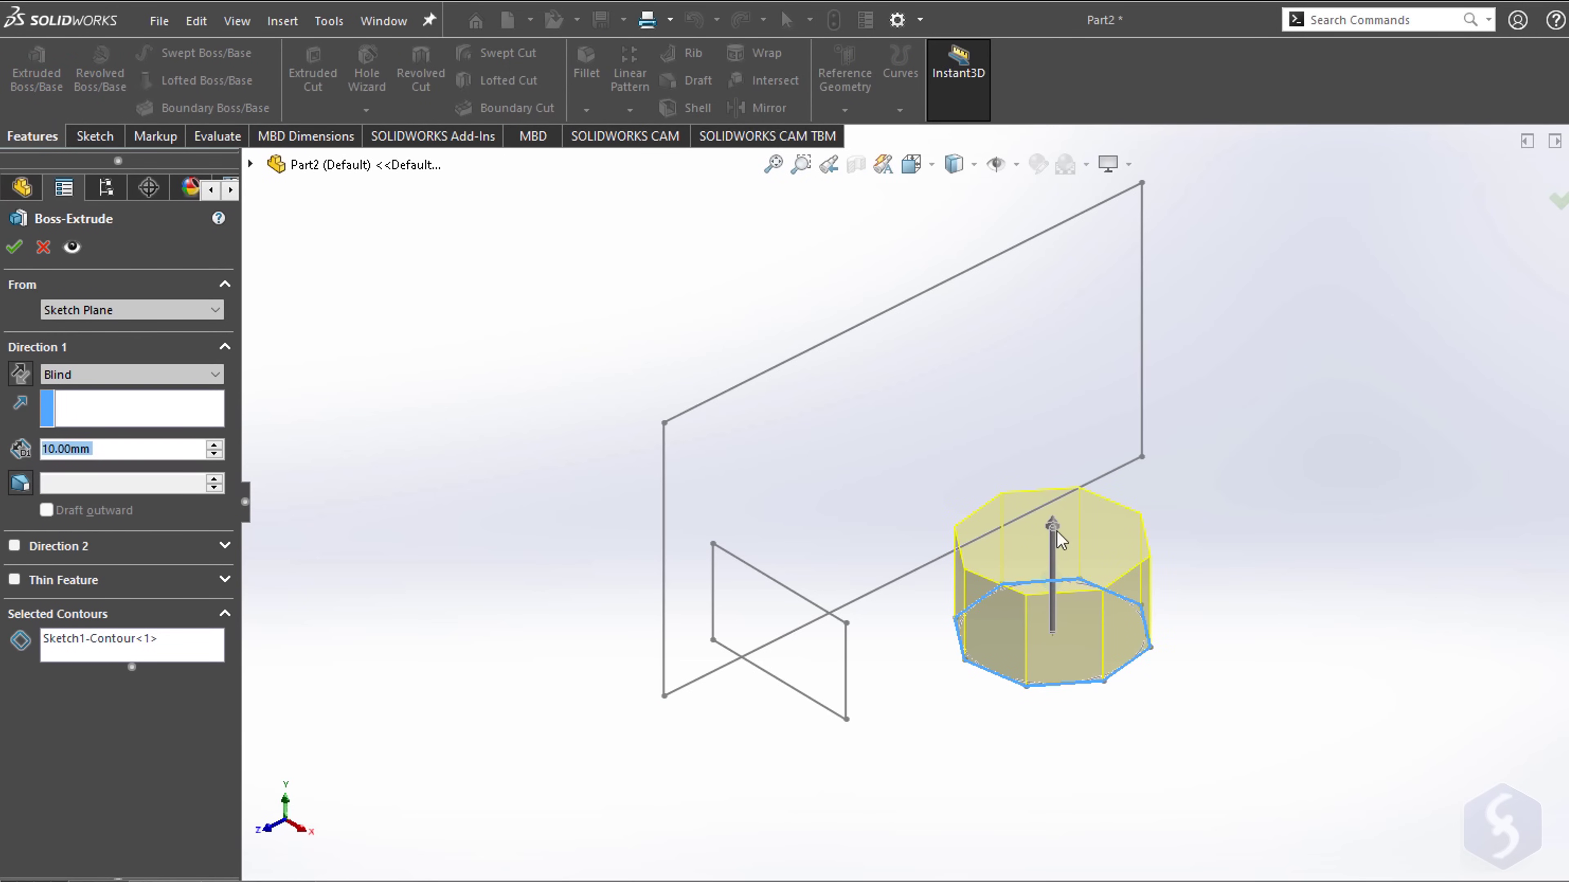
{"action": "left_click_drag", "start_coordinate": [1053, 526], "coordinate": [1093, 451]}
{"action": "left_click_drag", "start_coordinate": [215, 445], "coordinate": [220, 452]}
{"action": "left_click", "coordinate": [214, 453]}
{"action": "left_click", "coordinate": [14, 546]}
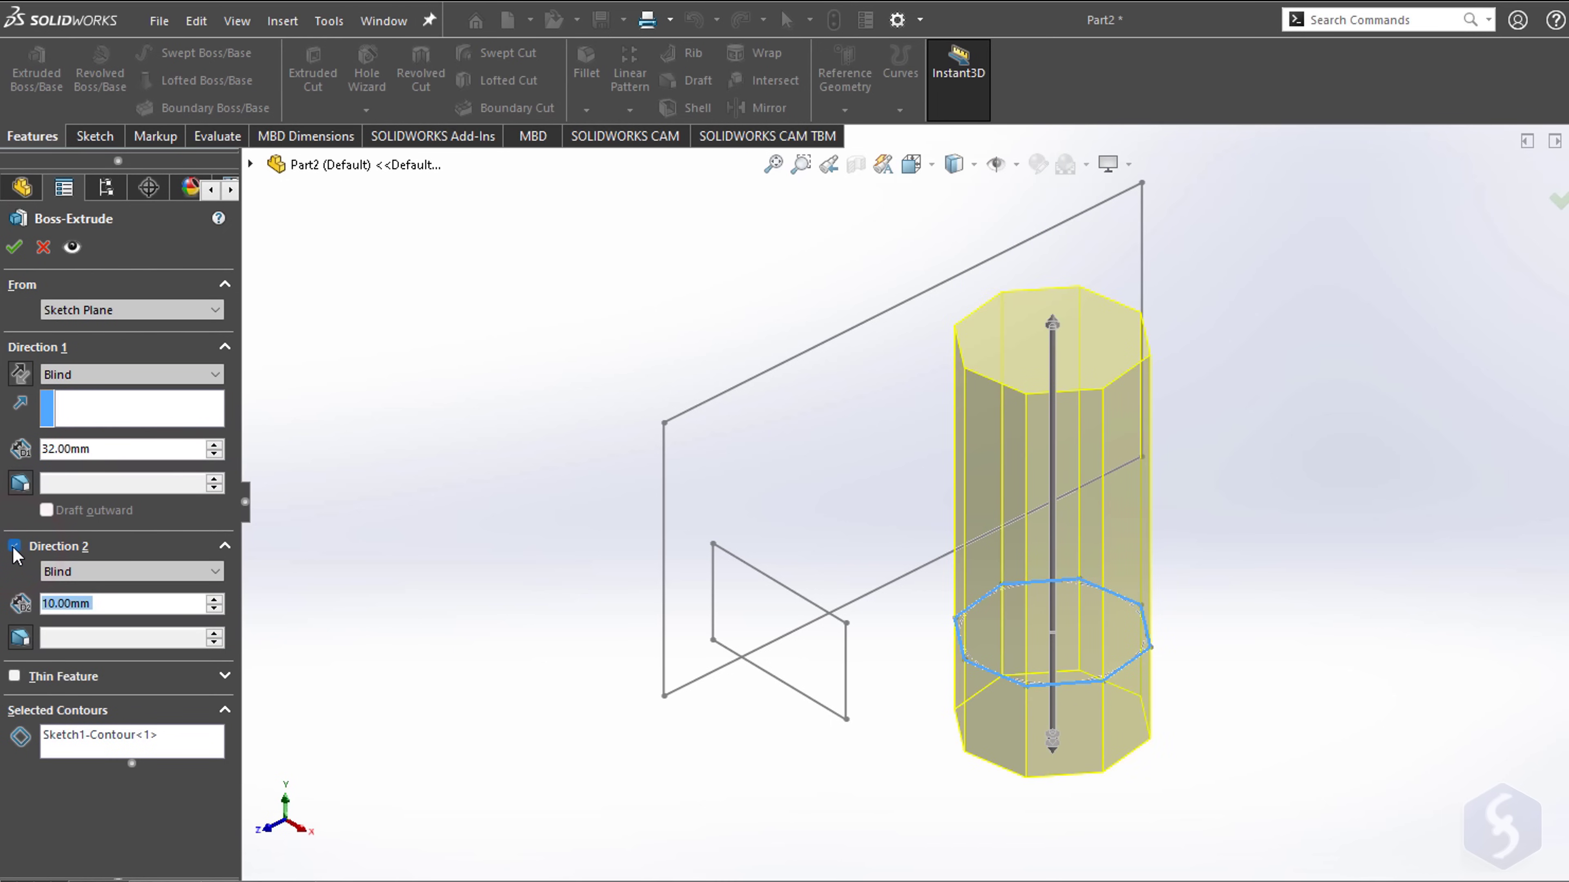
{"action": "left_click", "coordinate": [15, 546]}
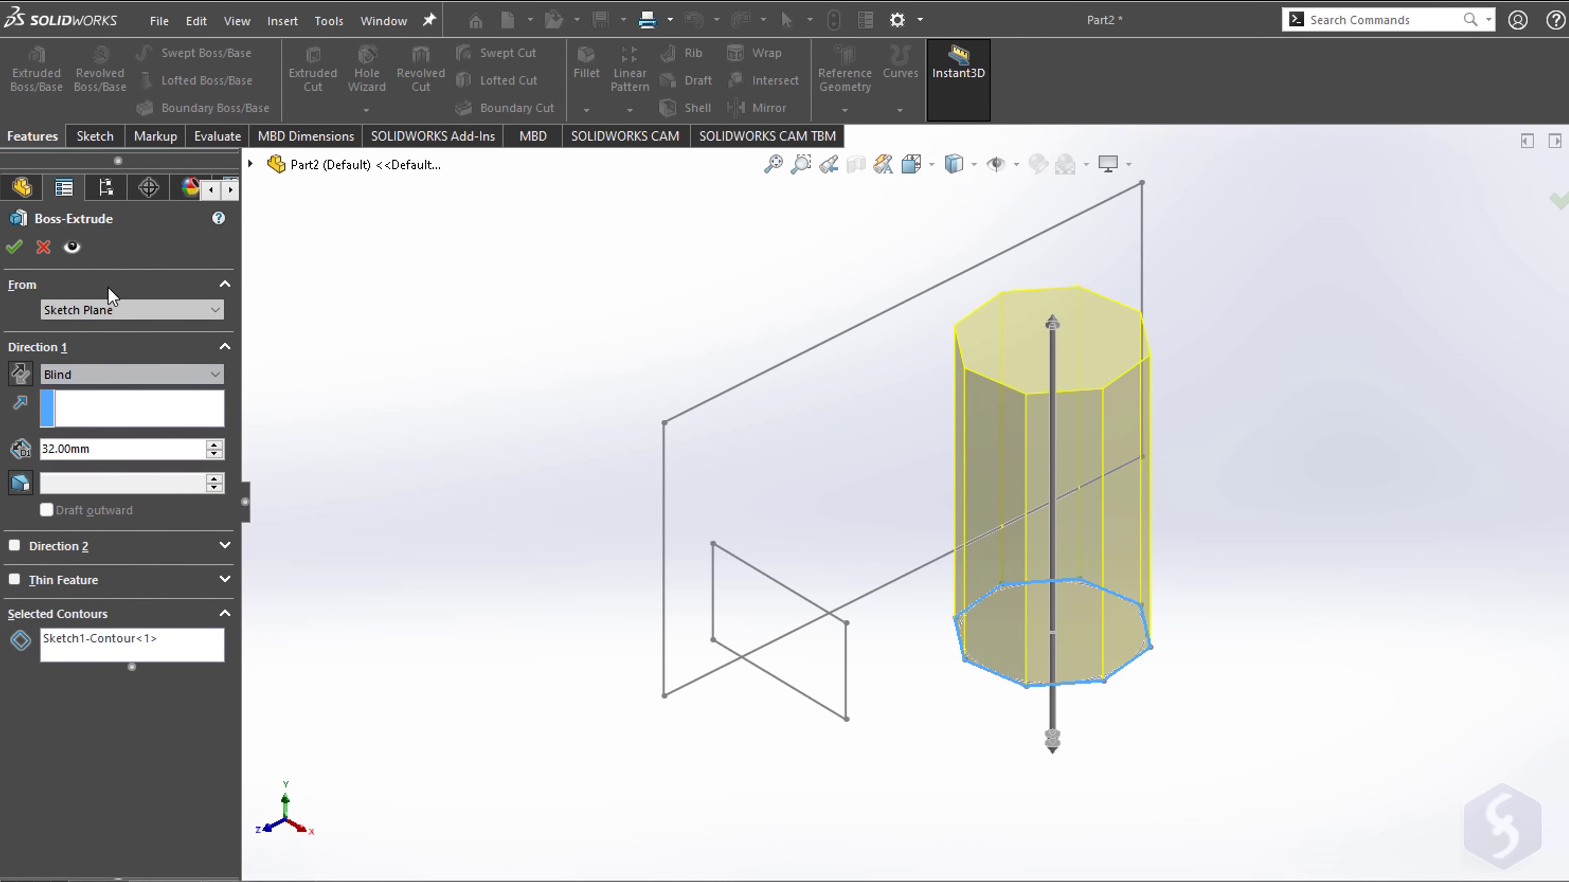
Step: Confirm the 32 mm extrusion and rotate the model toward a front view
{"action": "left_click", "coordinate": [14, 248]}
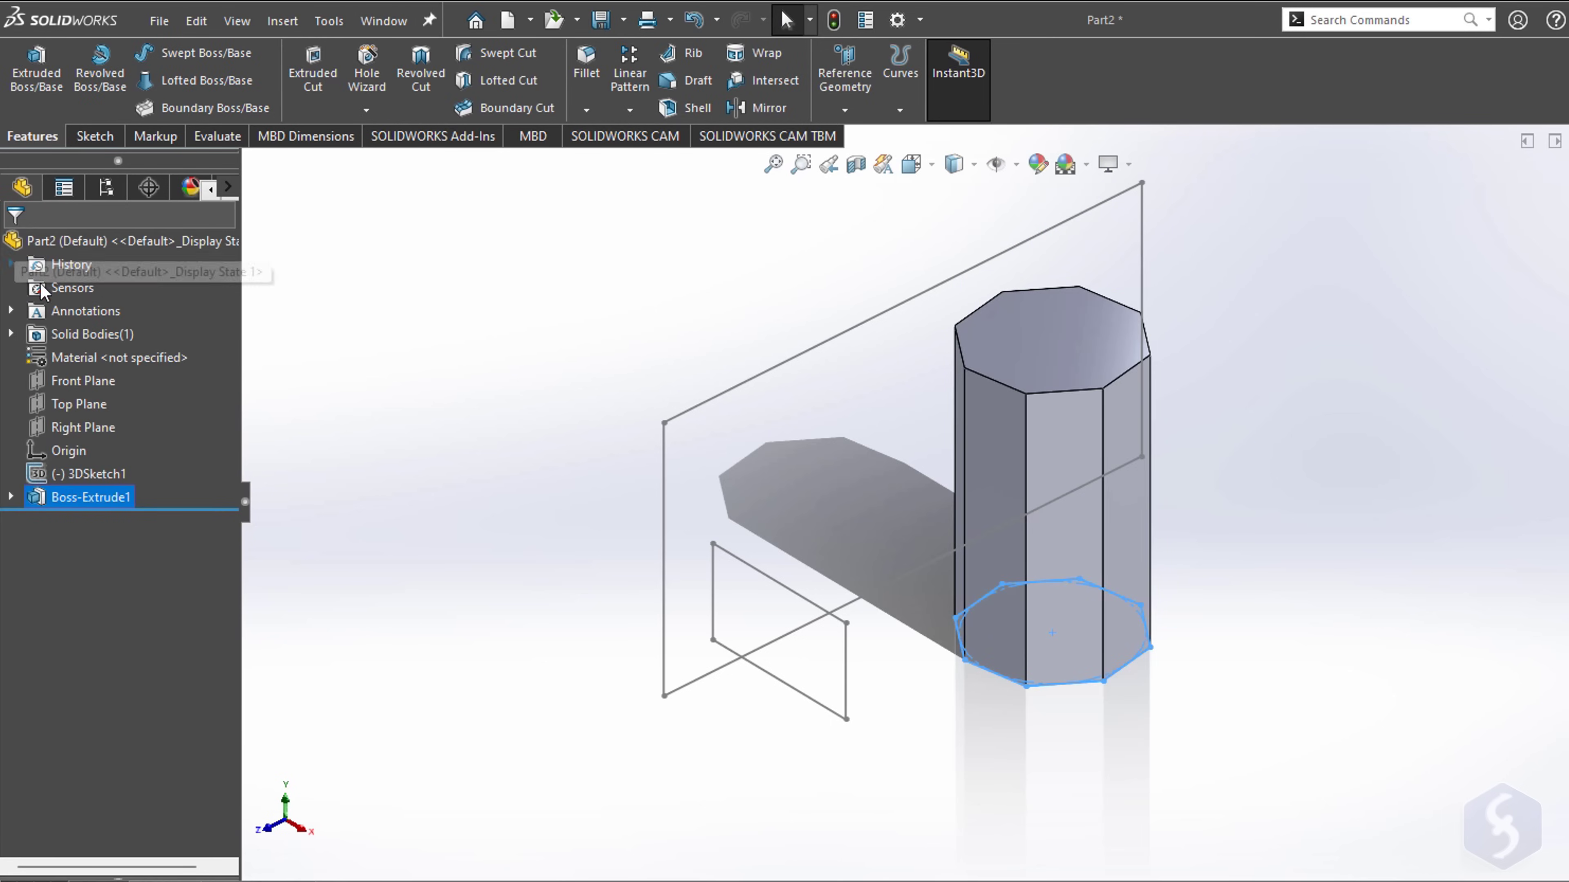
{"action": "right_click", "coordinate": [1253, 290]}
{"action": "mouse_move", "coordinate": [1334, 416]}
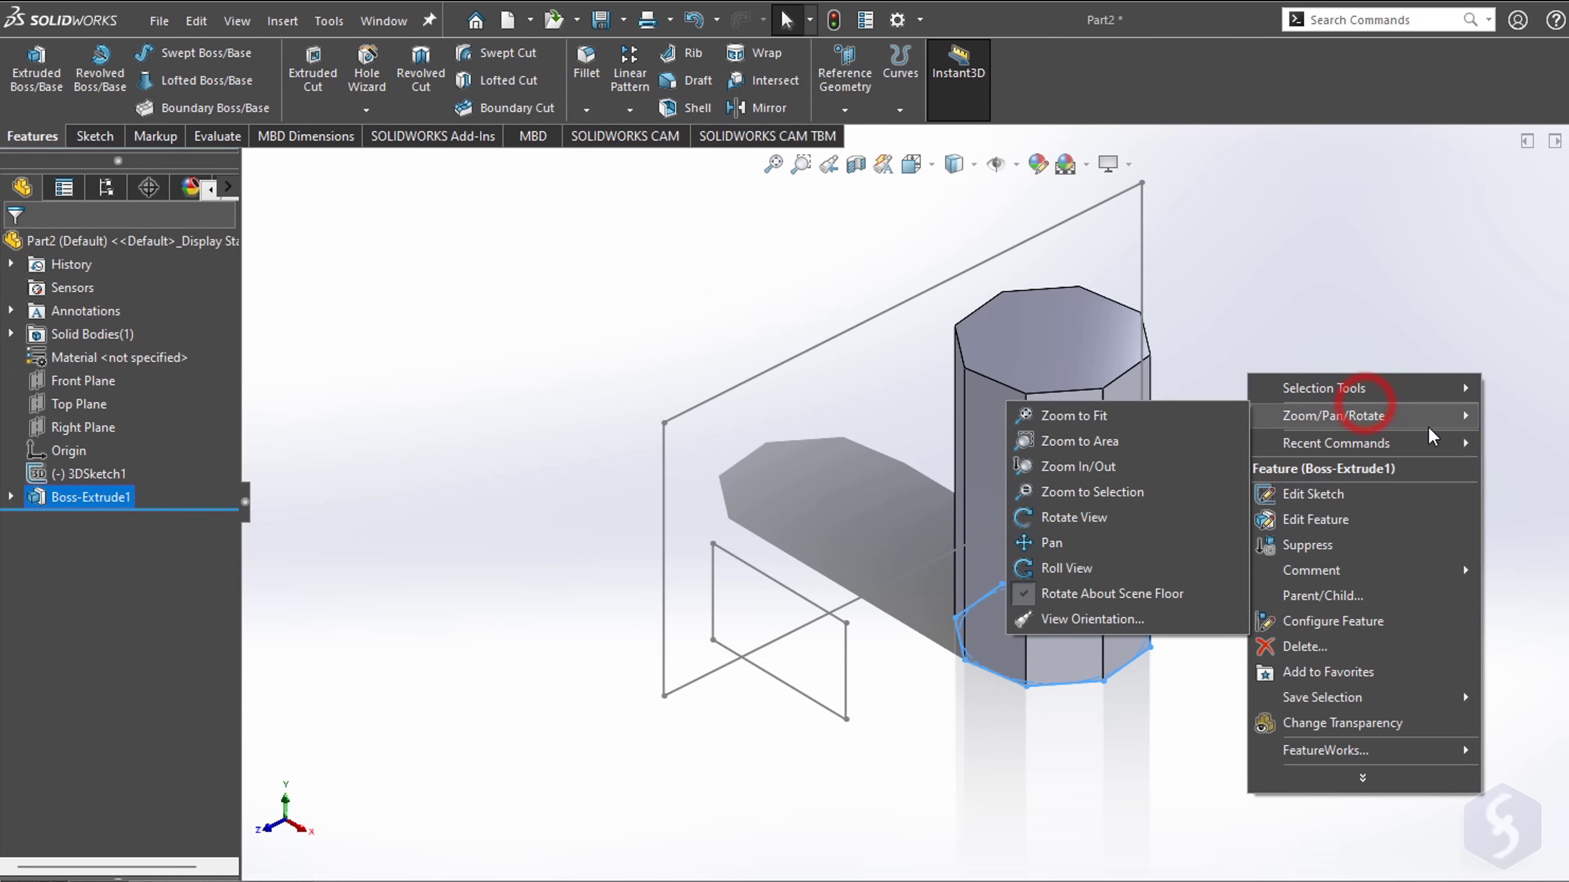
{"action": "left_click", "coordinate": [1074, 517]}
{"action": "left_click_drag", "start_coordinate": [1166, 549], "coordinate": [1236, 489]}
{"action": "key", "text": "Escape"}
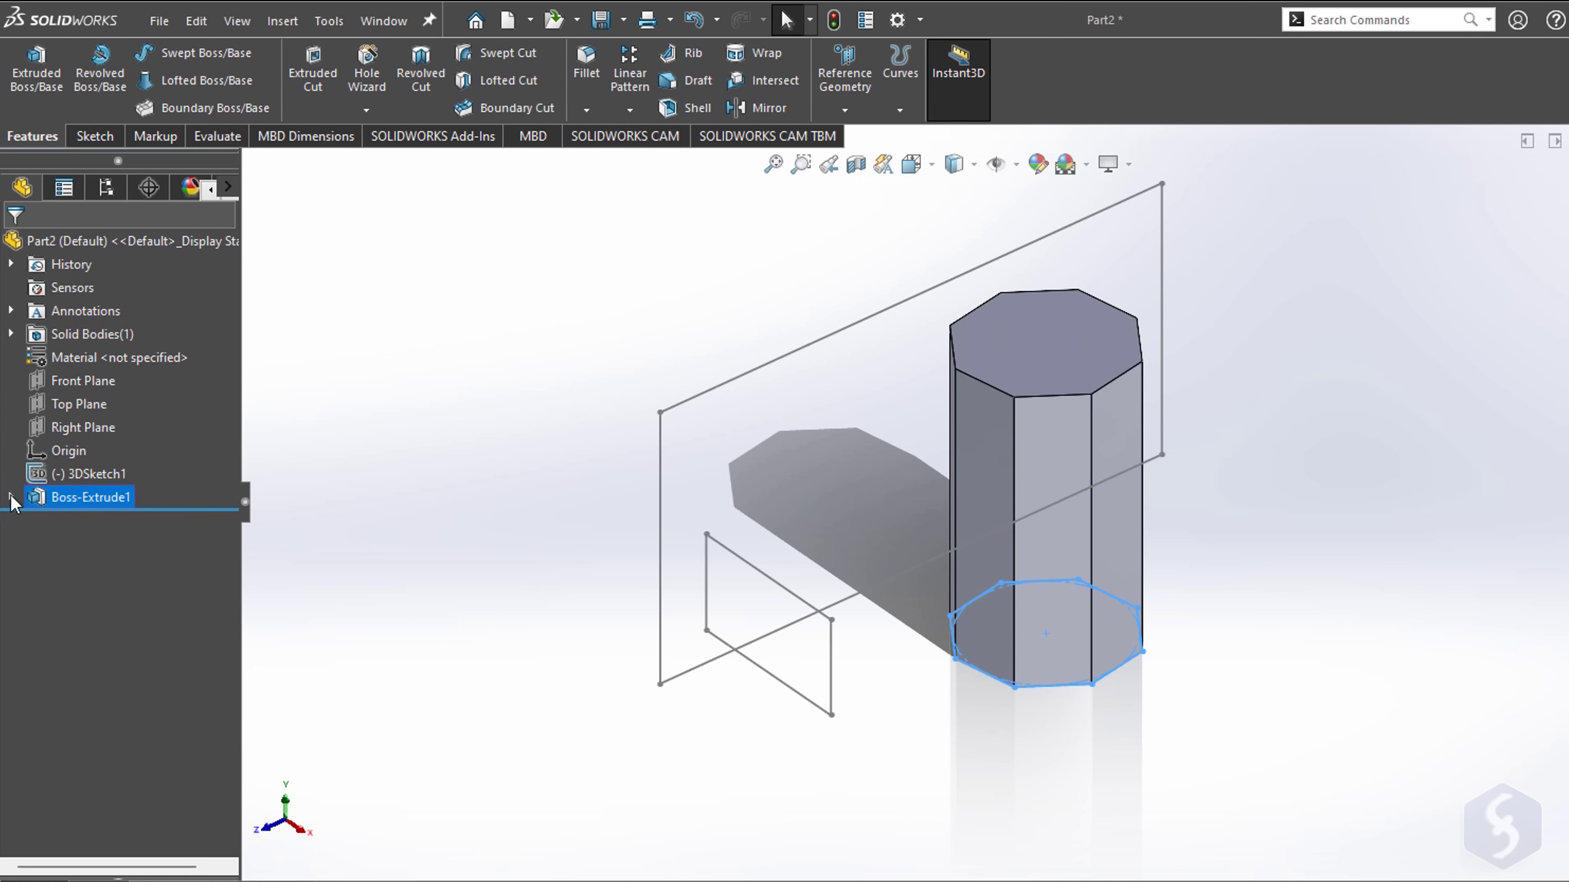
Step: Shift the prism's octagon sketch right along X and enlarge it
{"action": "left_click", "coordinate": [12, 498]}
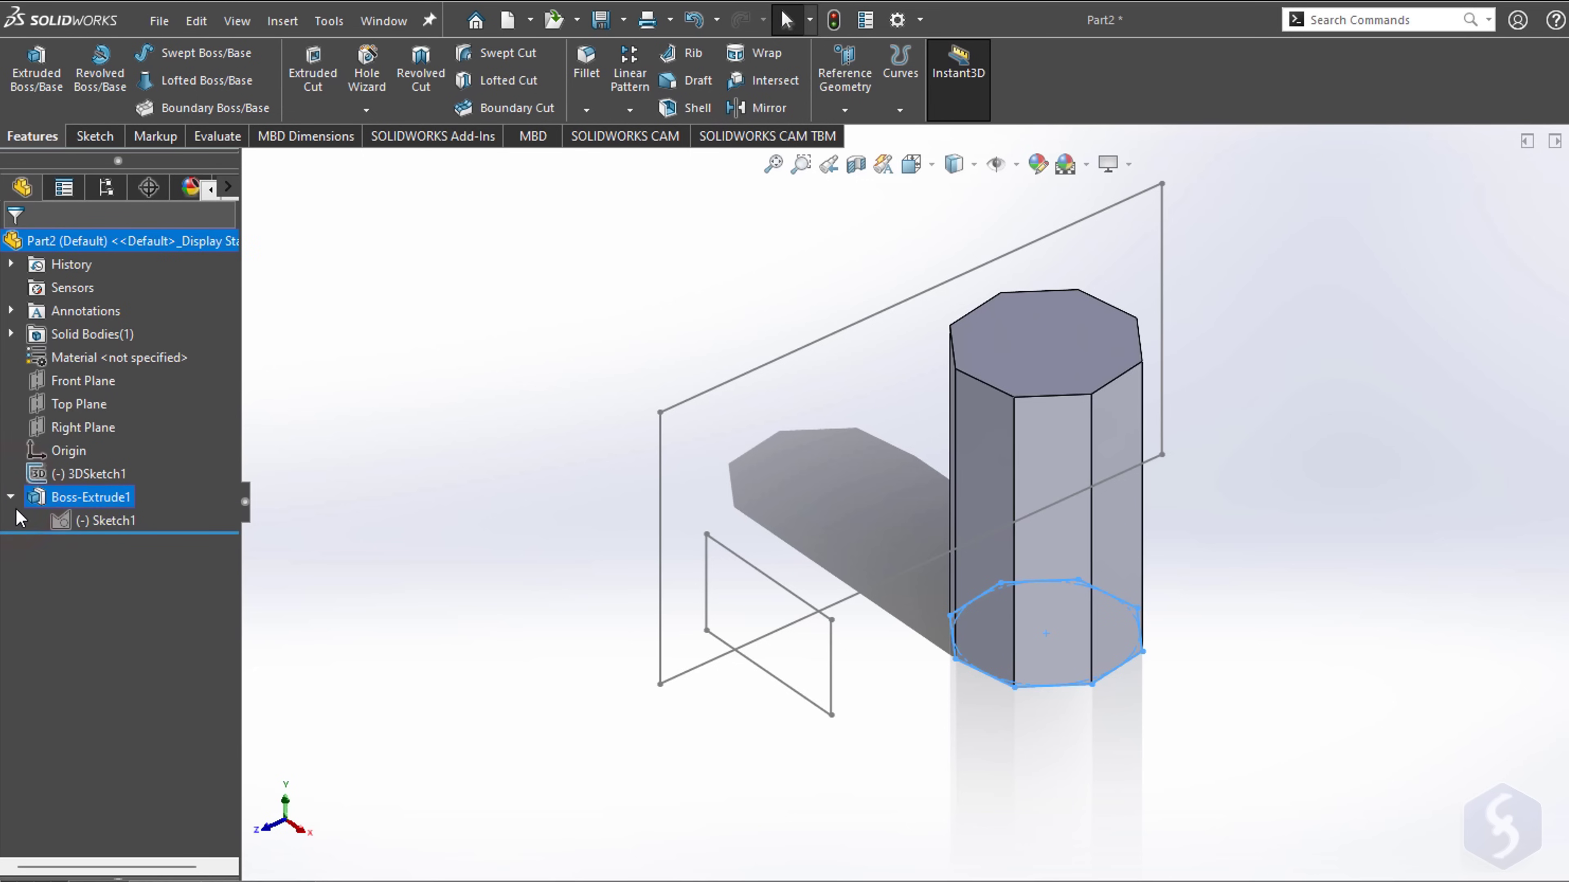
{"action": "left_click", "coordinate": [93, 521]}
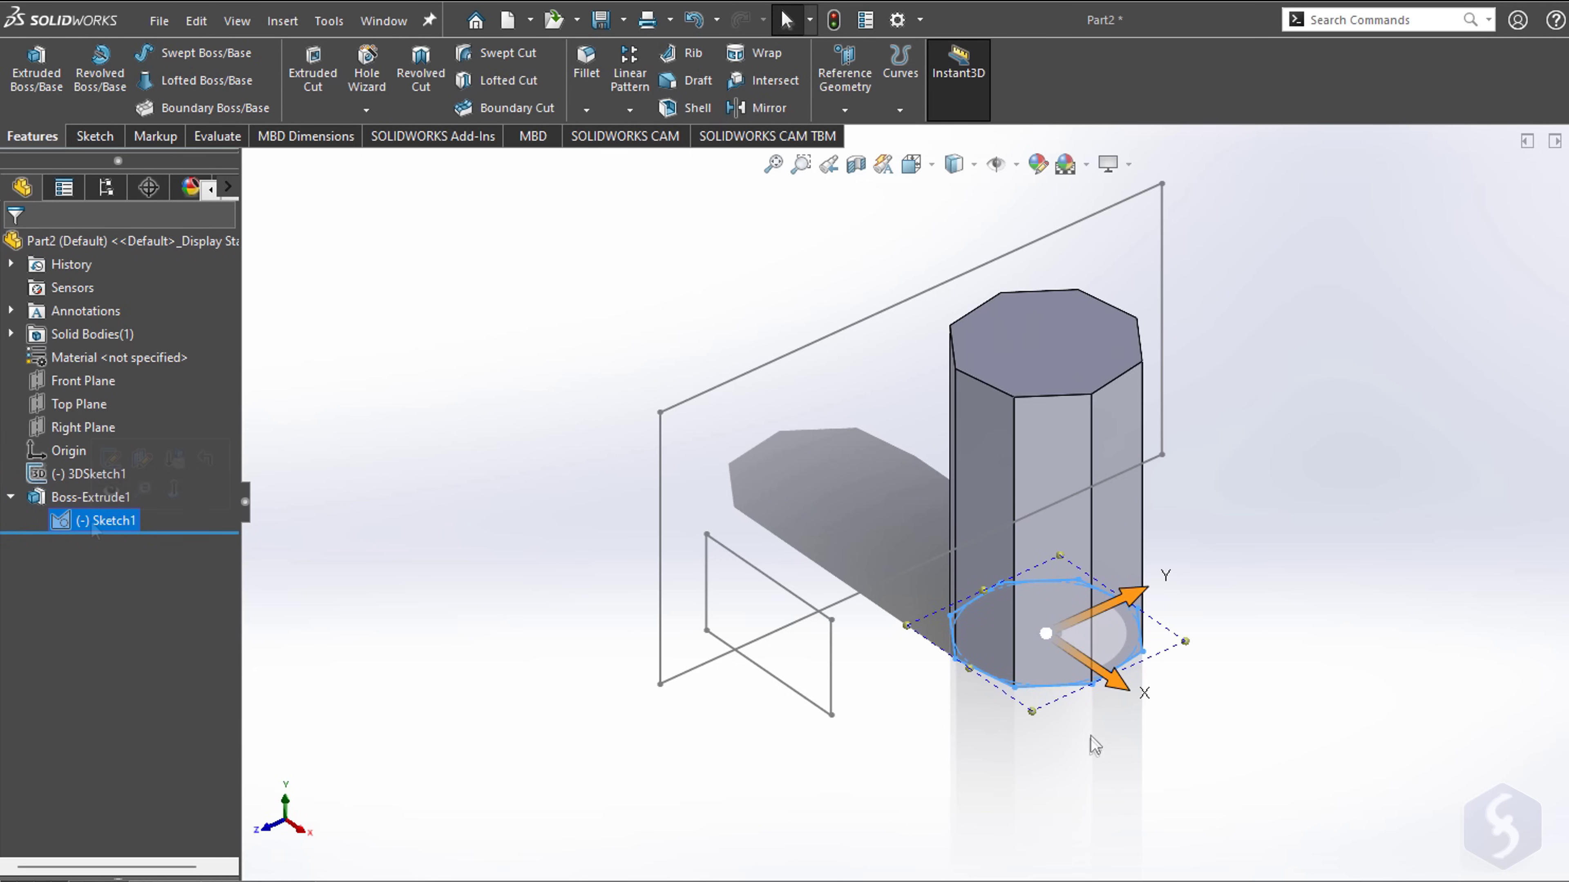
{"action": "mouse_move", "coordinate": [1118, 695]}
{"action": "left_mouse_down"}
{"action": "mouse_move", "coordinate": [1138, 680]}
{"action": "mouse_move", "coordinate": [1163, 703]}
{"action": "left_mouse_up"}
{"action": "mouse_move", "coordinate": [1186, 643]}
{"action": "left_mouse_down"}
{"action": "mouse_move", "coordinate": [1294, 649]}
{"action": "mouse_move", "coordinate": [1212, 644]}
{"action": "left_mouse_up"}
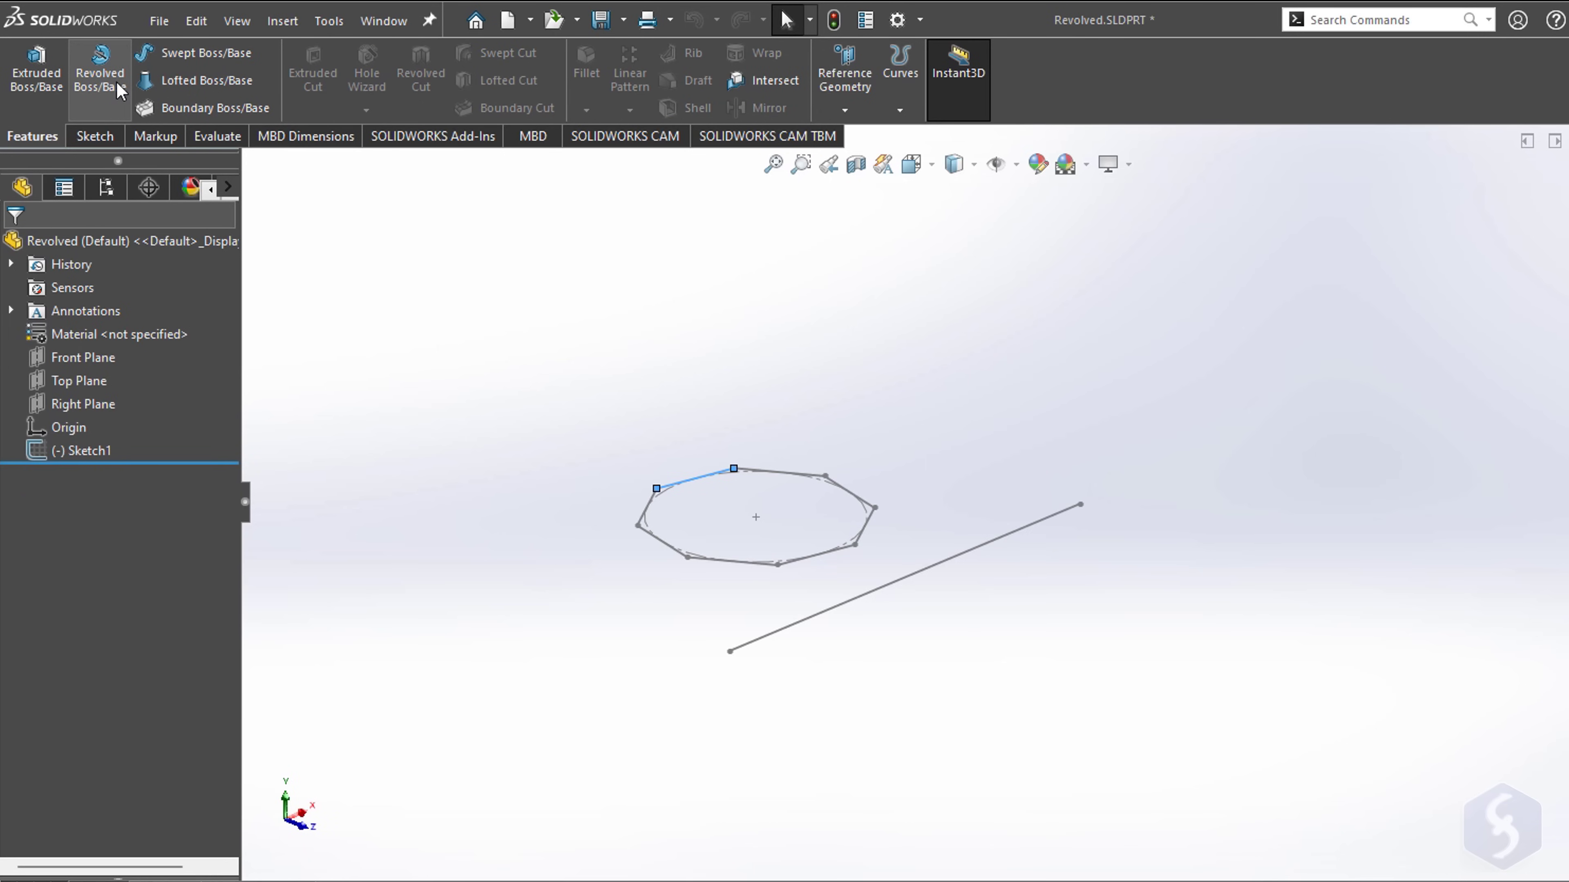
Step: Start a revolve with the straight line as axis and the octagon as profile
{"action": "left_click", "coordinate": [117, 87]}
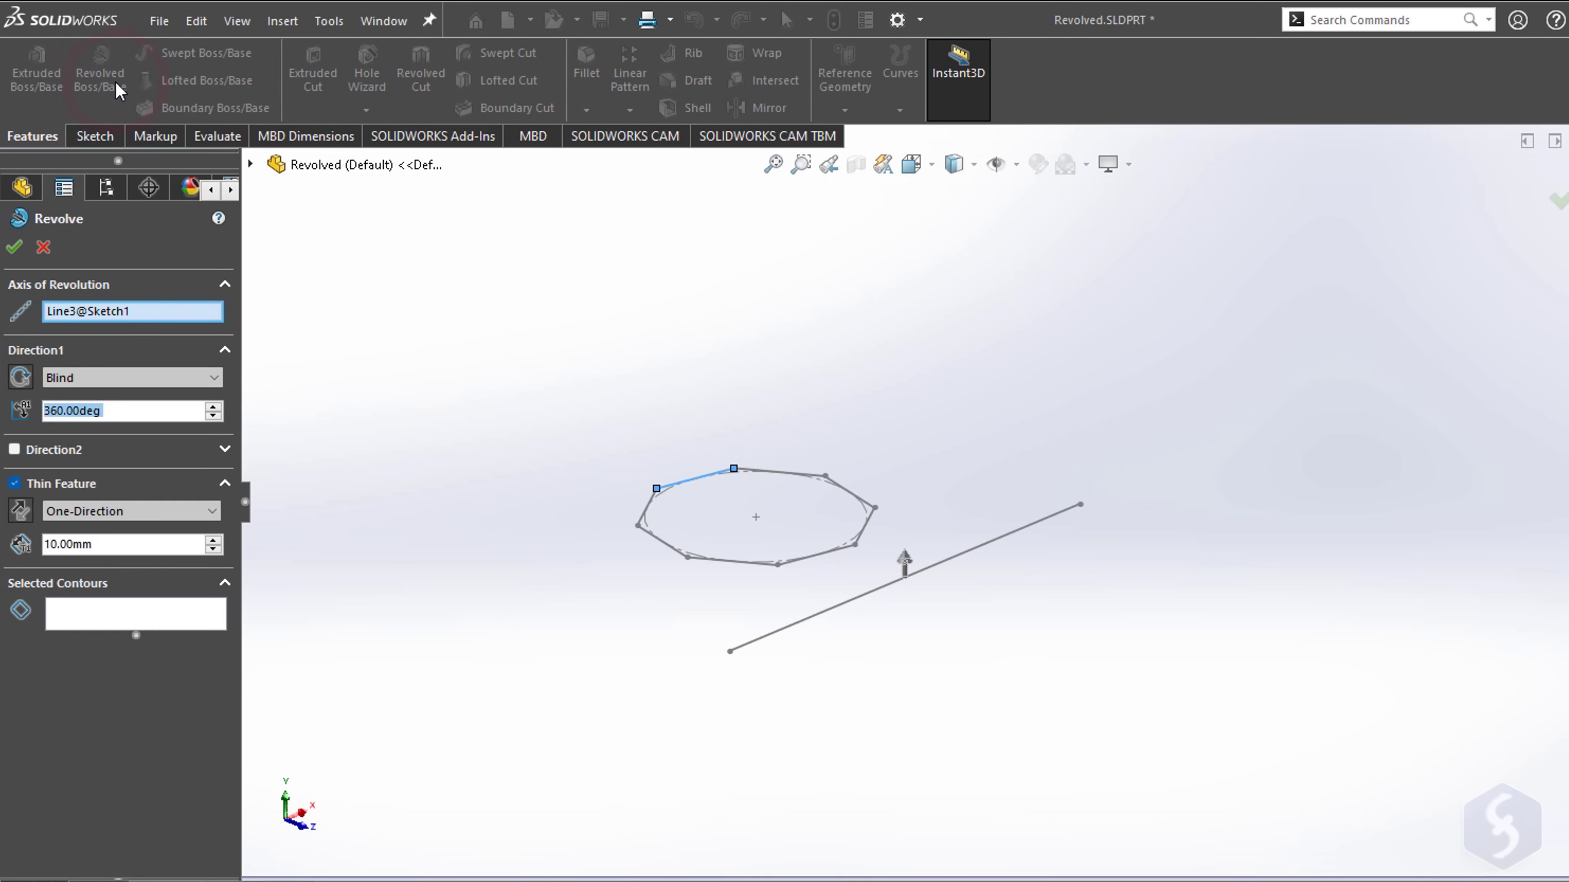
{"action": "right_click", "coordinate": [148, 312]}
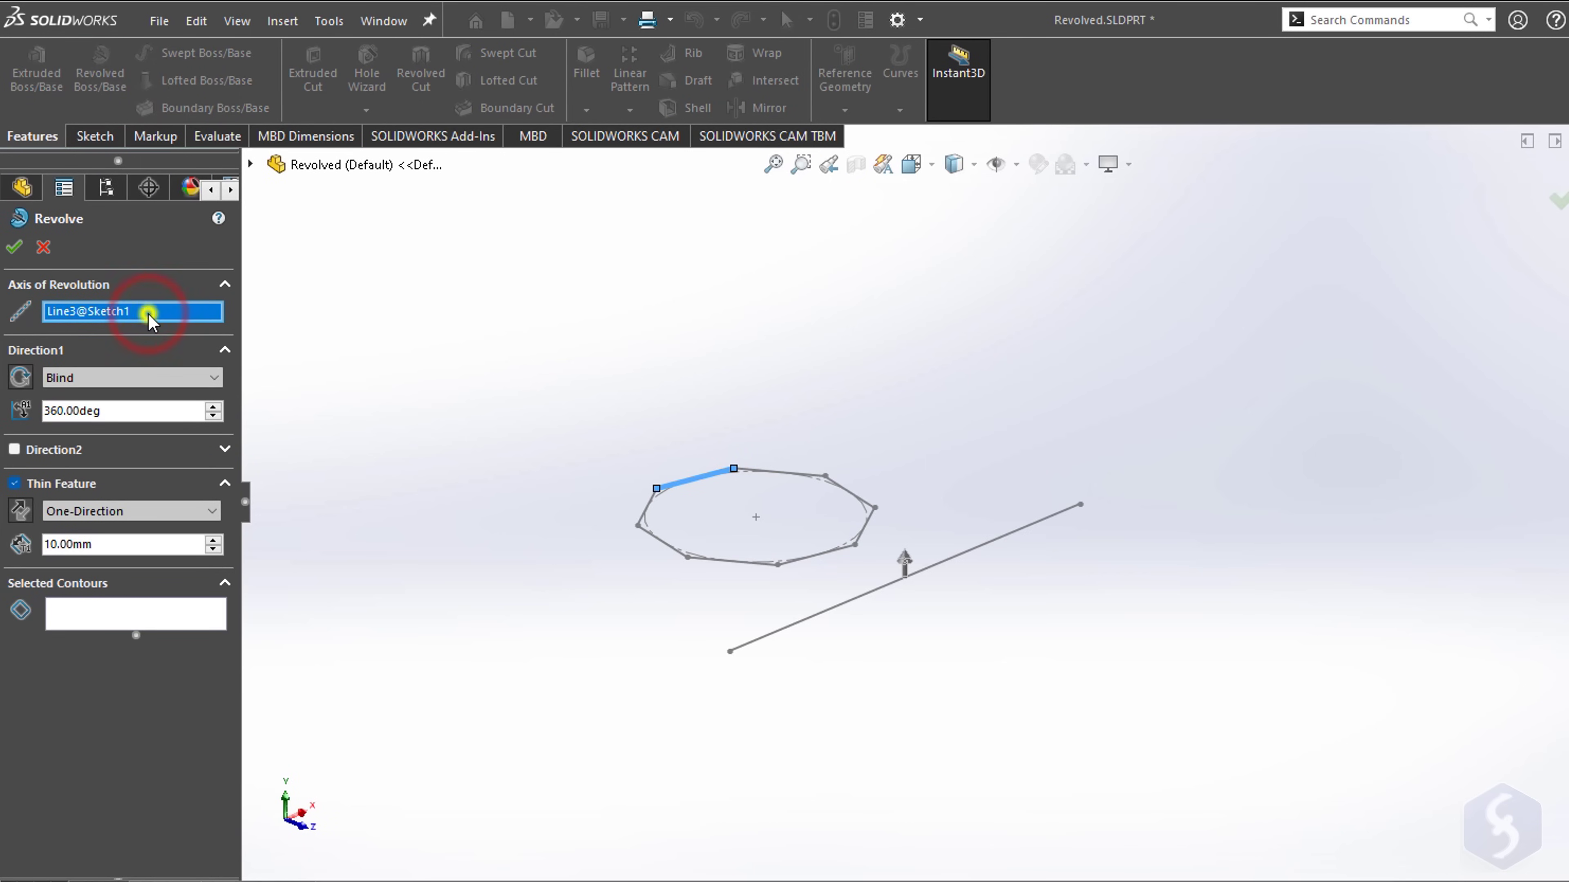
{"action": "left_click", "coordinate": [203, 355]}
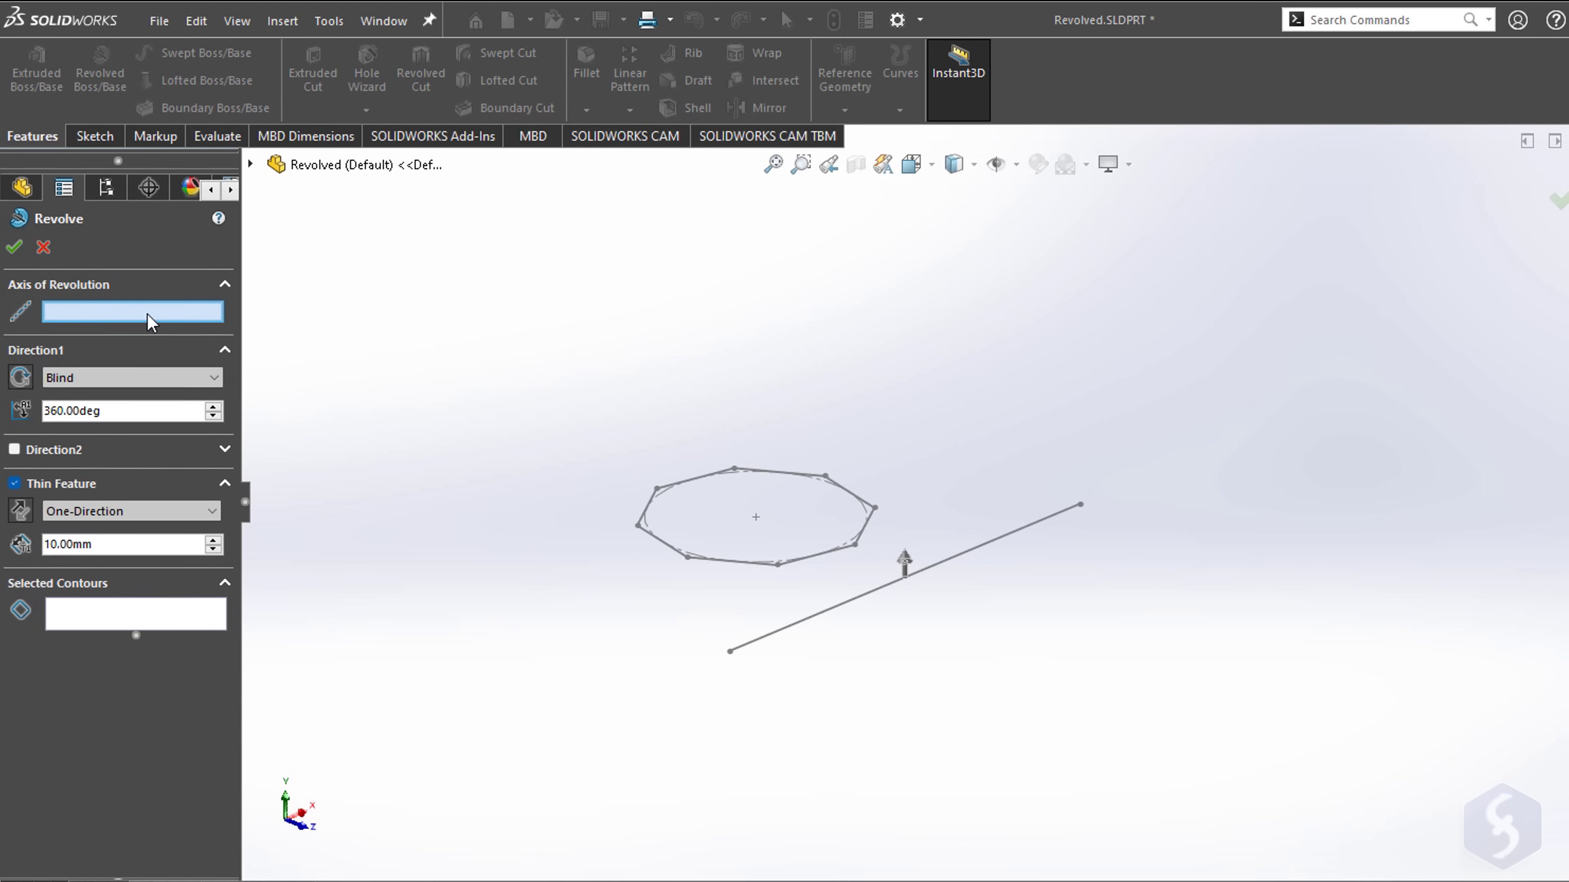
{"action": "left_click", "coordinate": [847, 603]}
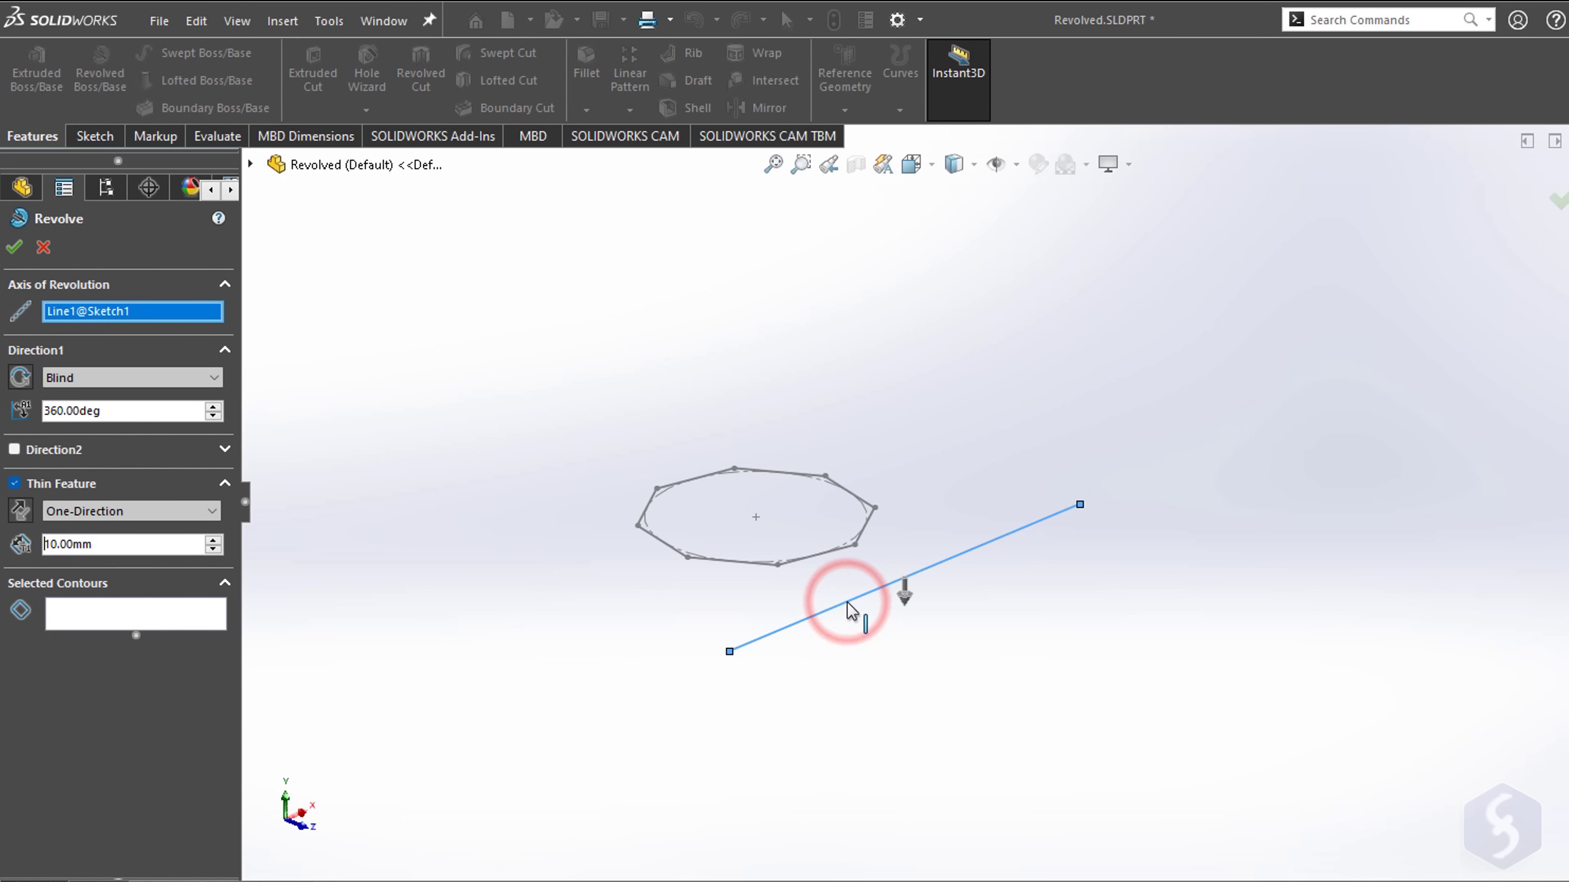
{"action": "left_click", "coordinate": [119, 623]}
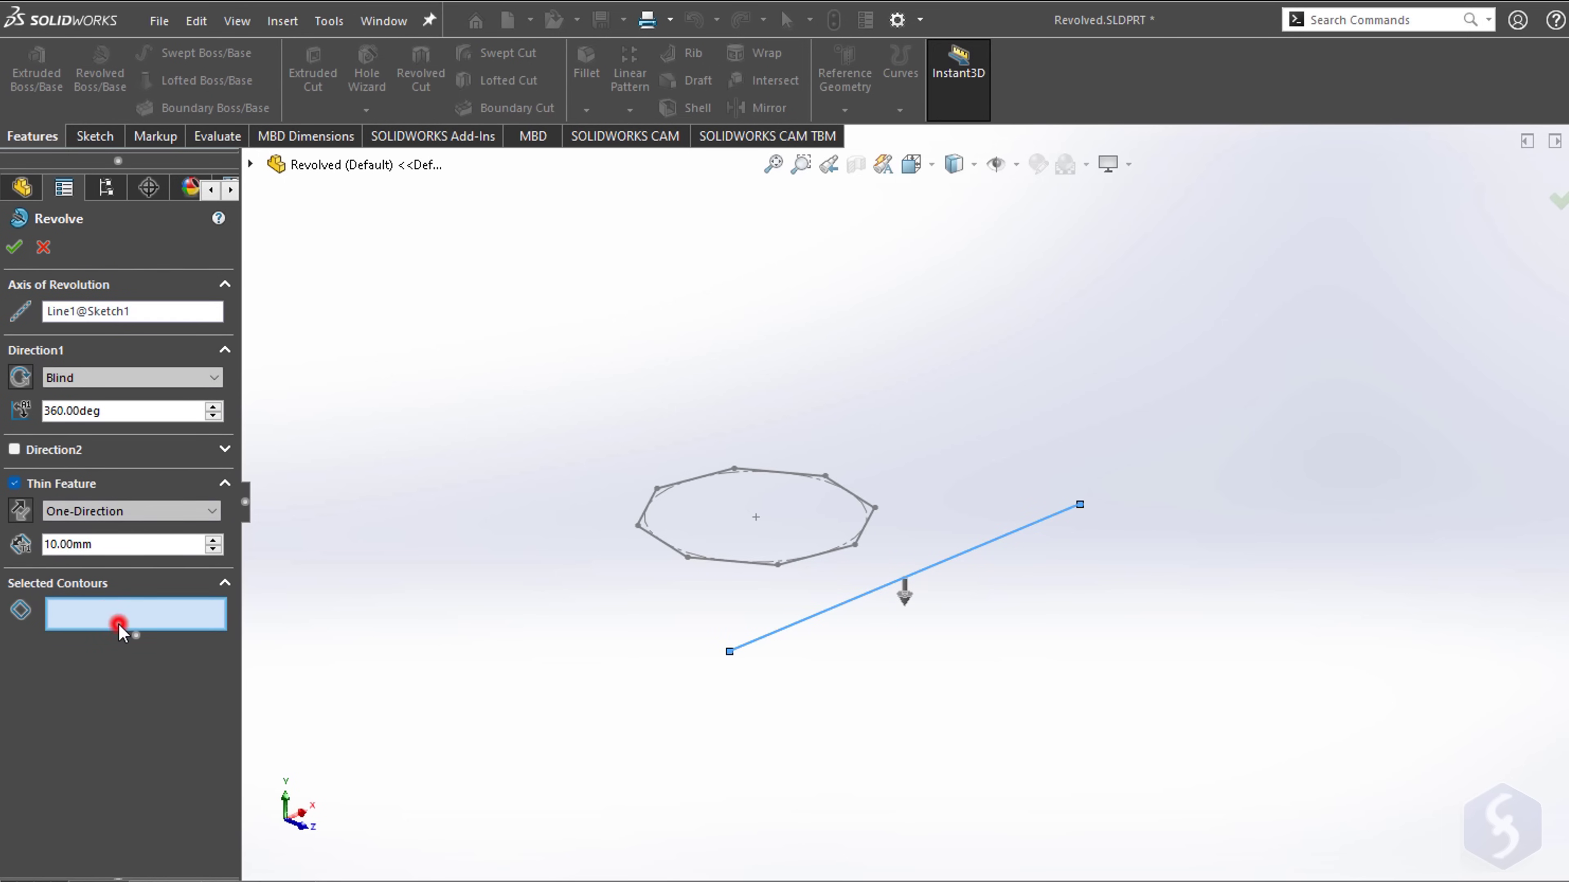
{"action": "left_click", "coordinate": [846, 558]}
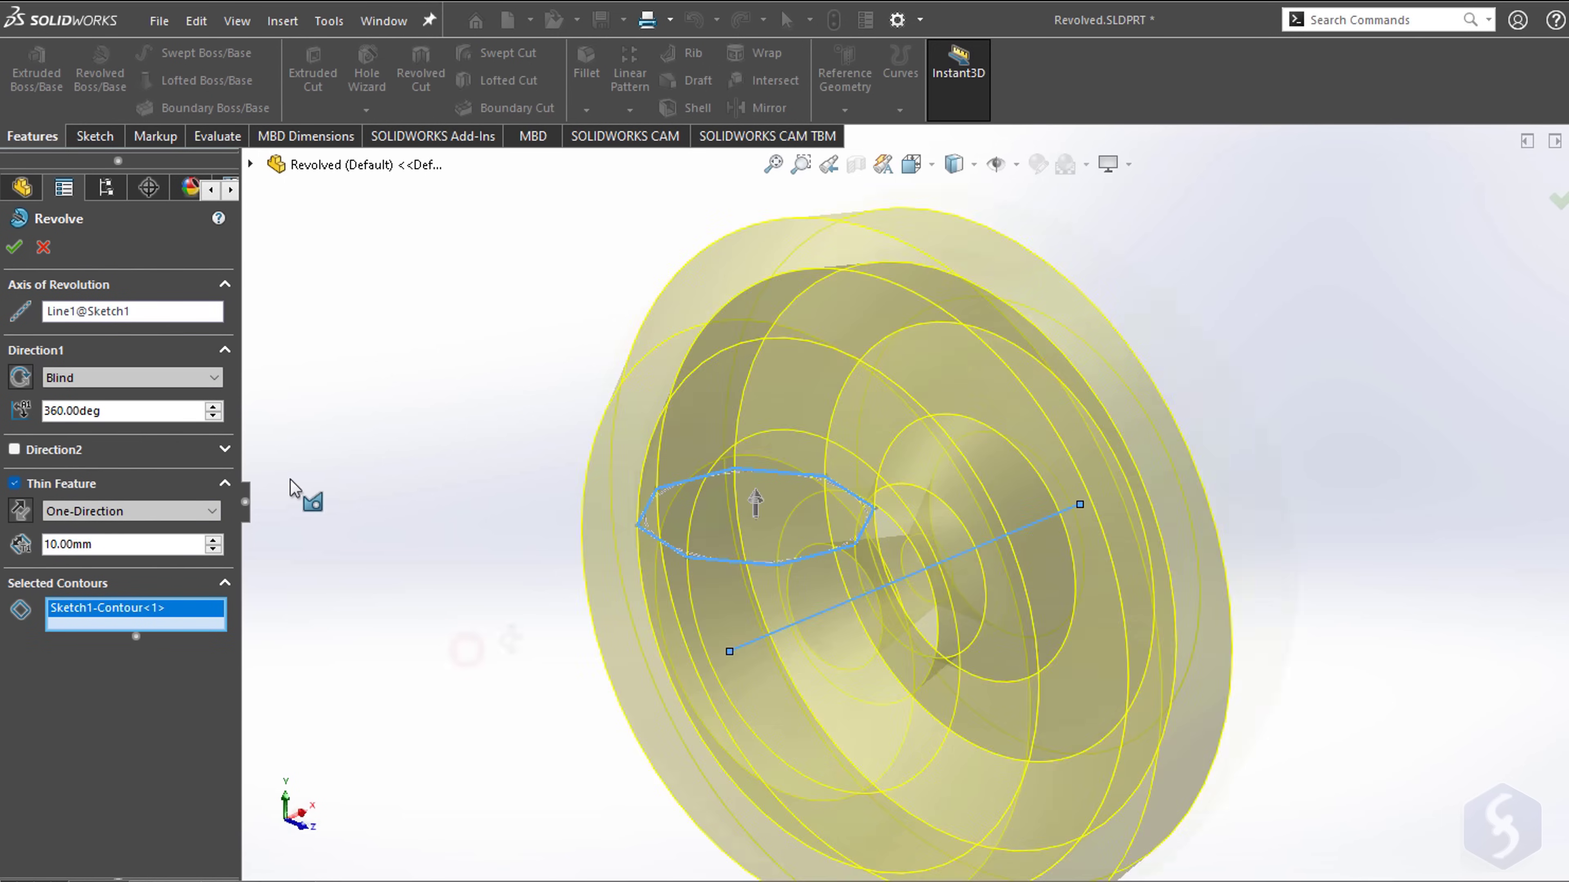
Step: Reduce the thin revolve angle to 331 degrees and accept the feature
{"action": "middle_click_drag", "start_coordinate": [298, 491], "coordinate": [469, 634]}
{"action": "left_click", "coordinate": [217, 416]}
{"action": "left_click_drag", "start_coordinate": [219, 416], "coordinate": [219, 416]}
{"action": "left_click", "coordinate": [12, 248]}
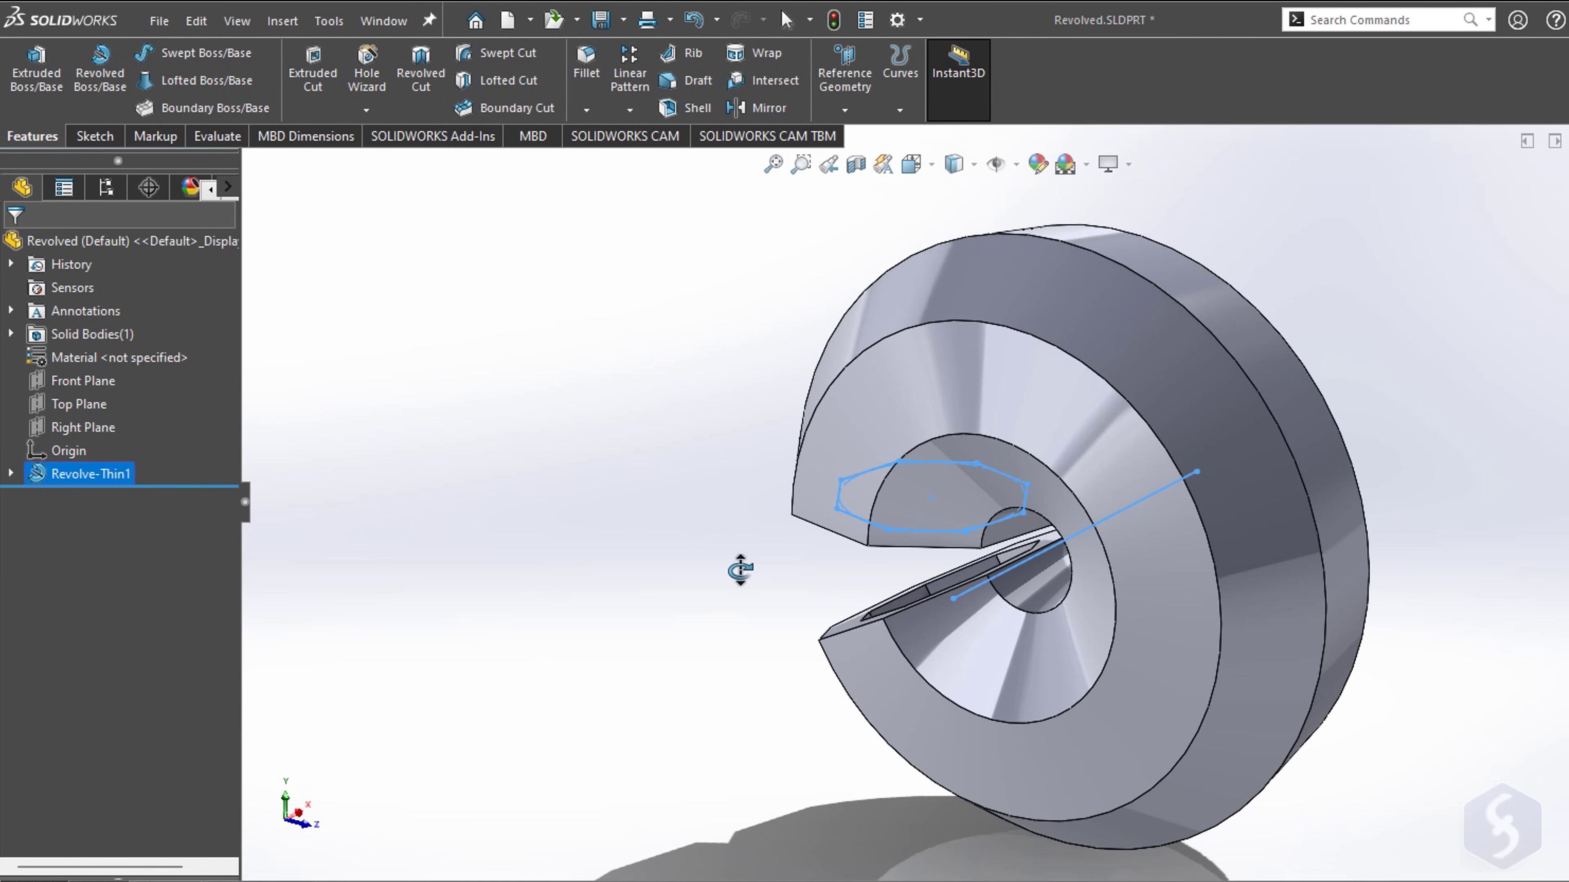
{"action": "mouse_move", "coordinate": [742, 568]}
{"action": "middle_mouse_down"}
{"action": "mouse_move", "coordinate": [777, 574]}
{"action": "mouse_move", "coordinate": [858, 459]}
{"action": "mouse_move", "coordinate": [922, 309]}
{"action": "middle_mouse_up"}
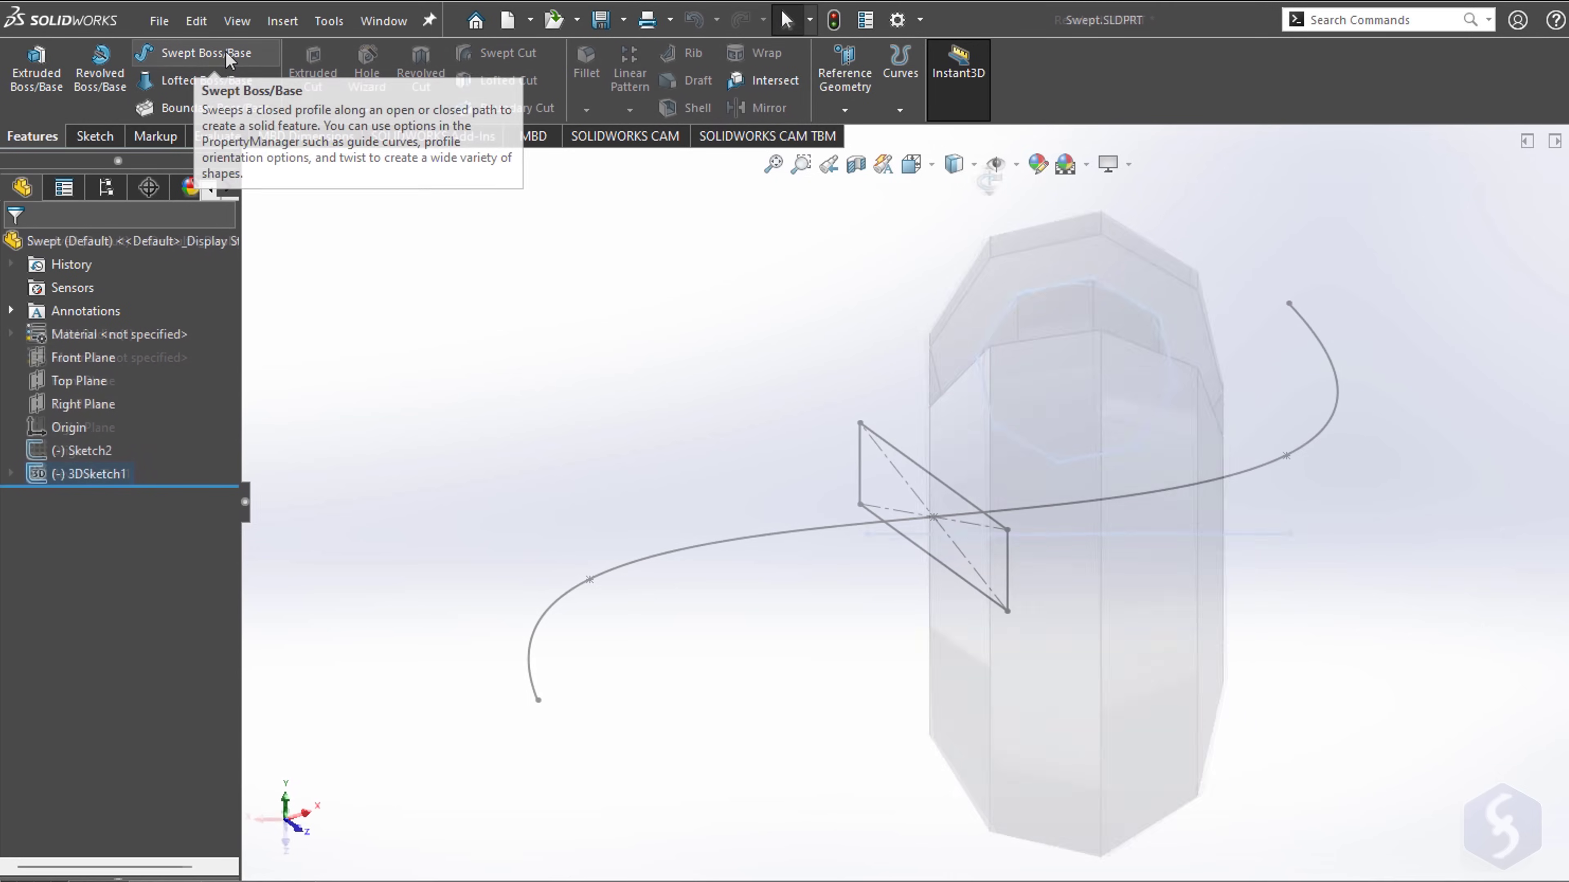
Step: Sweep the rectangle bidirectionally along the S-shaped curve
{"action": "left_click", "coordinate": [226, 52]}
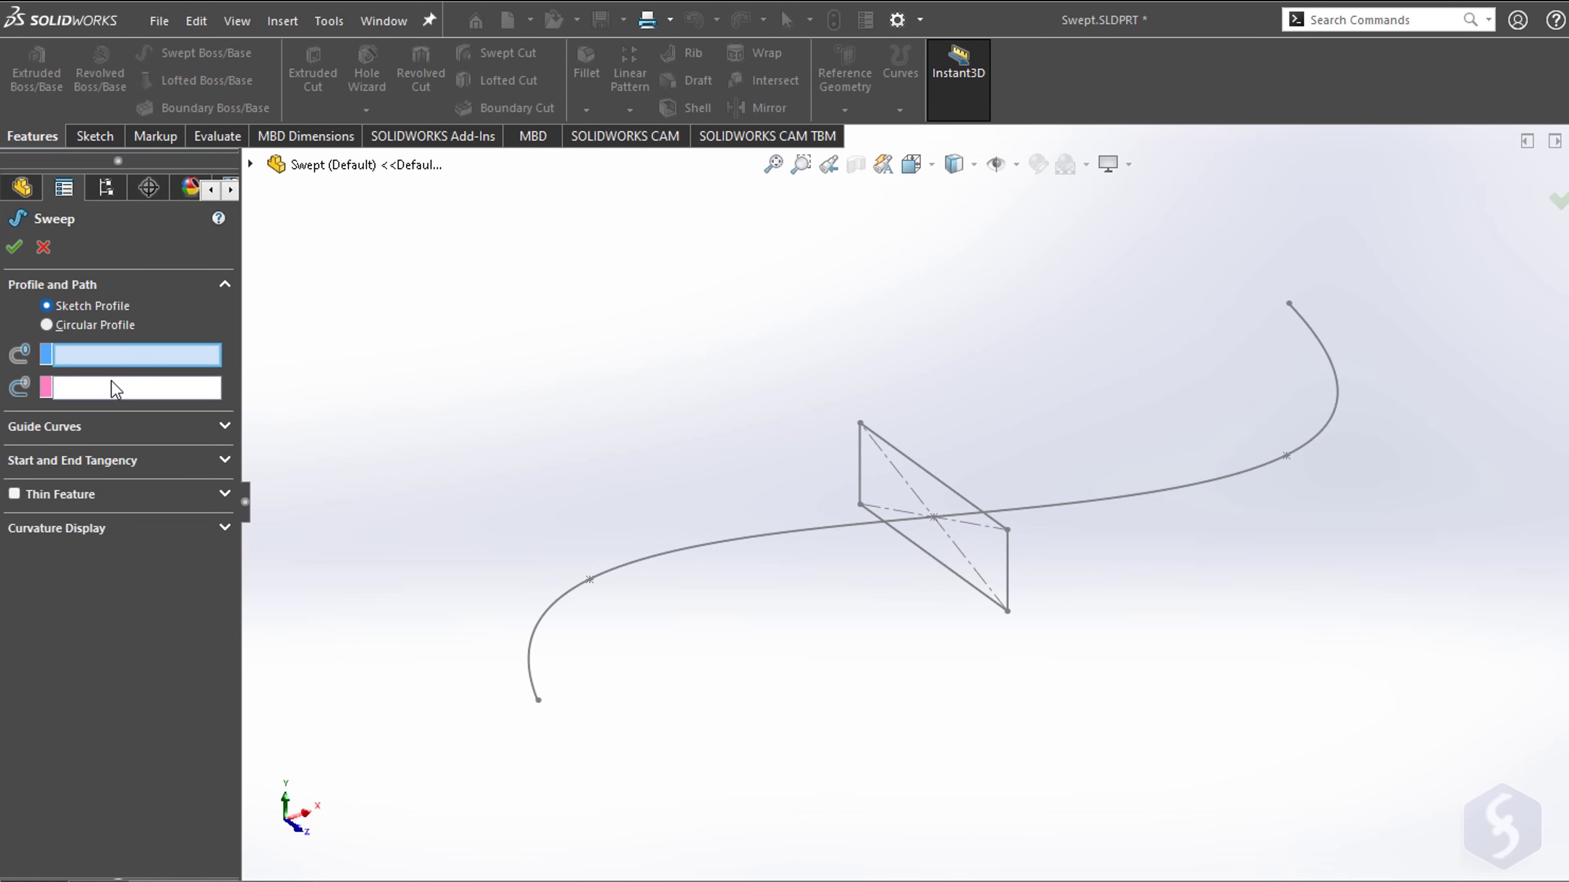
{"action": "left_click", "coordinate": [955, 498]}
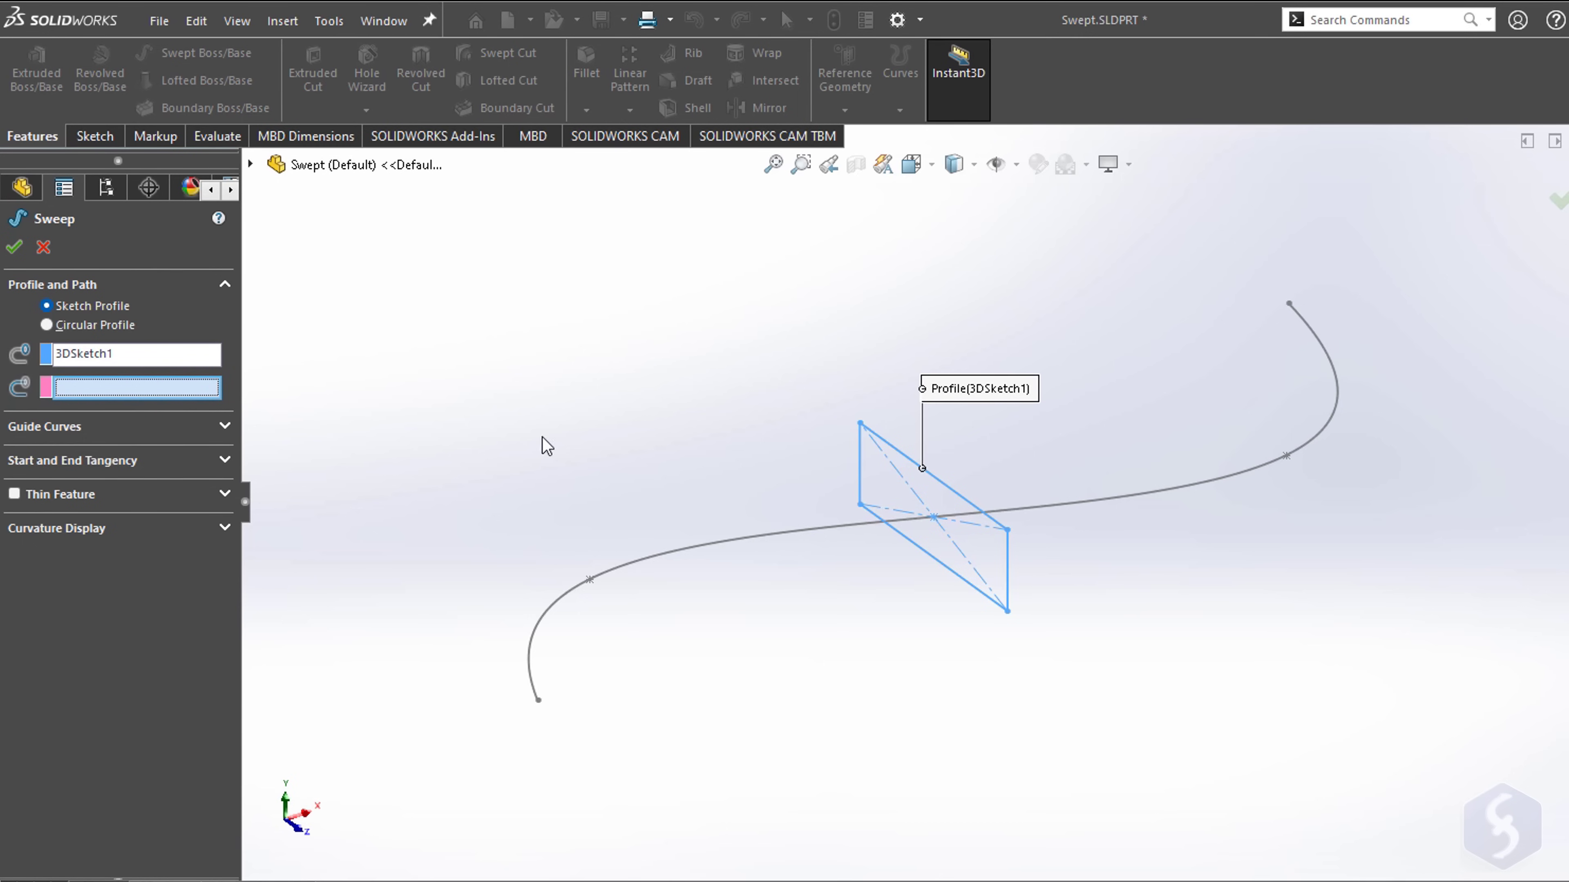
{"action": "left_click", "coordinate": [1156, 495]}
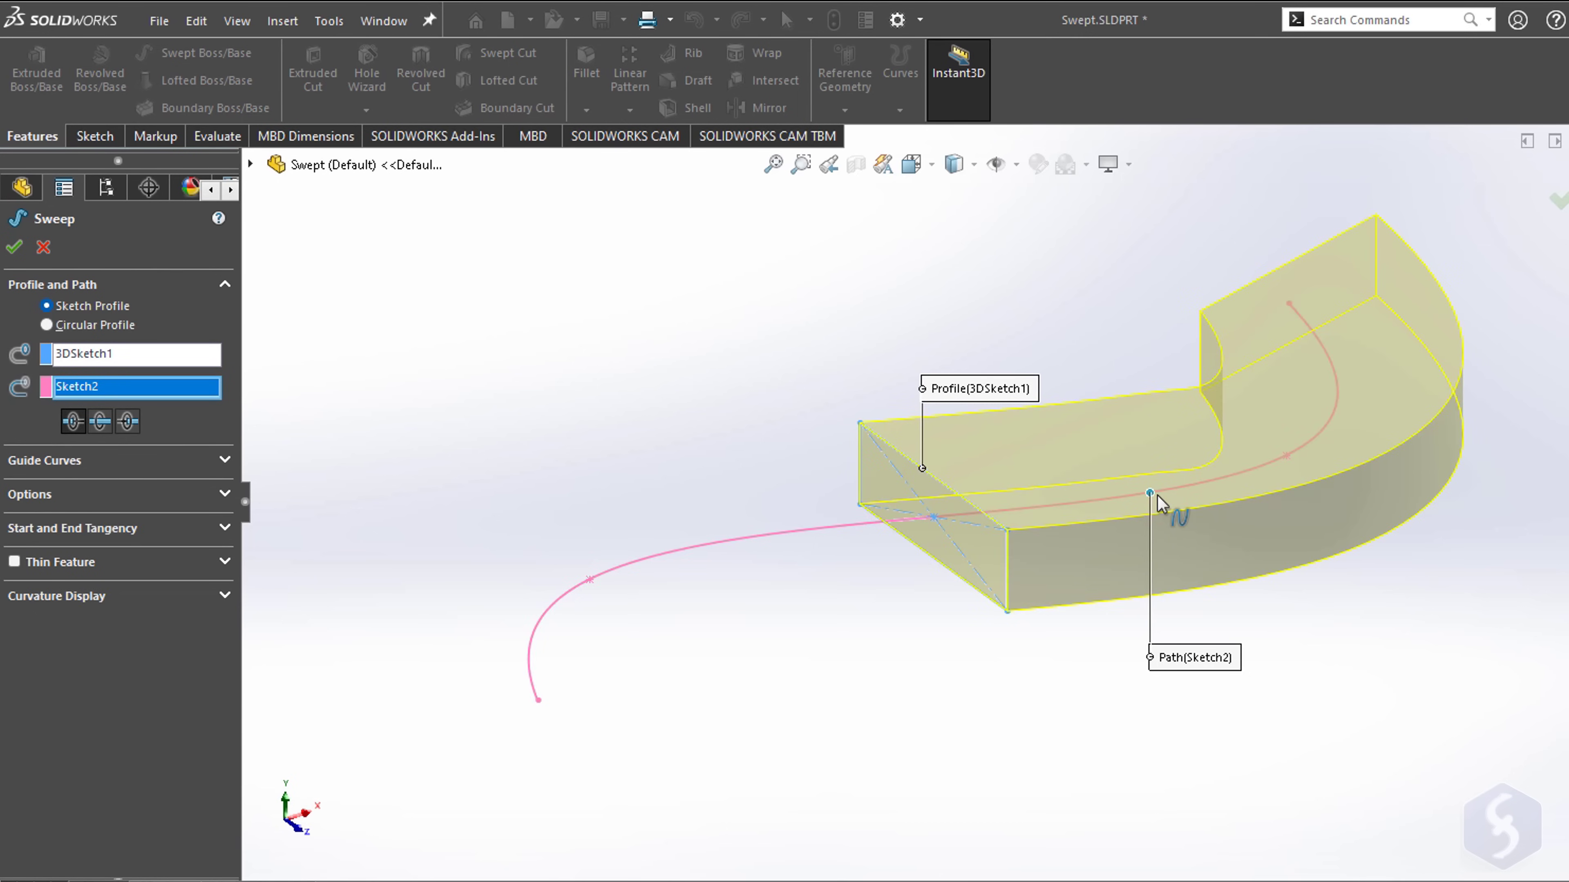
{"action": "left_click", "coordinate": [100, 422]}
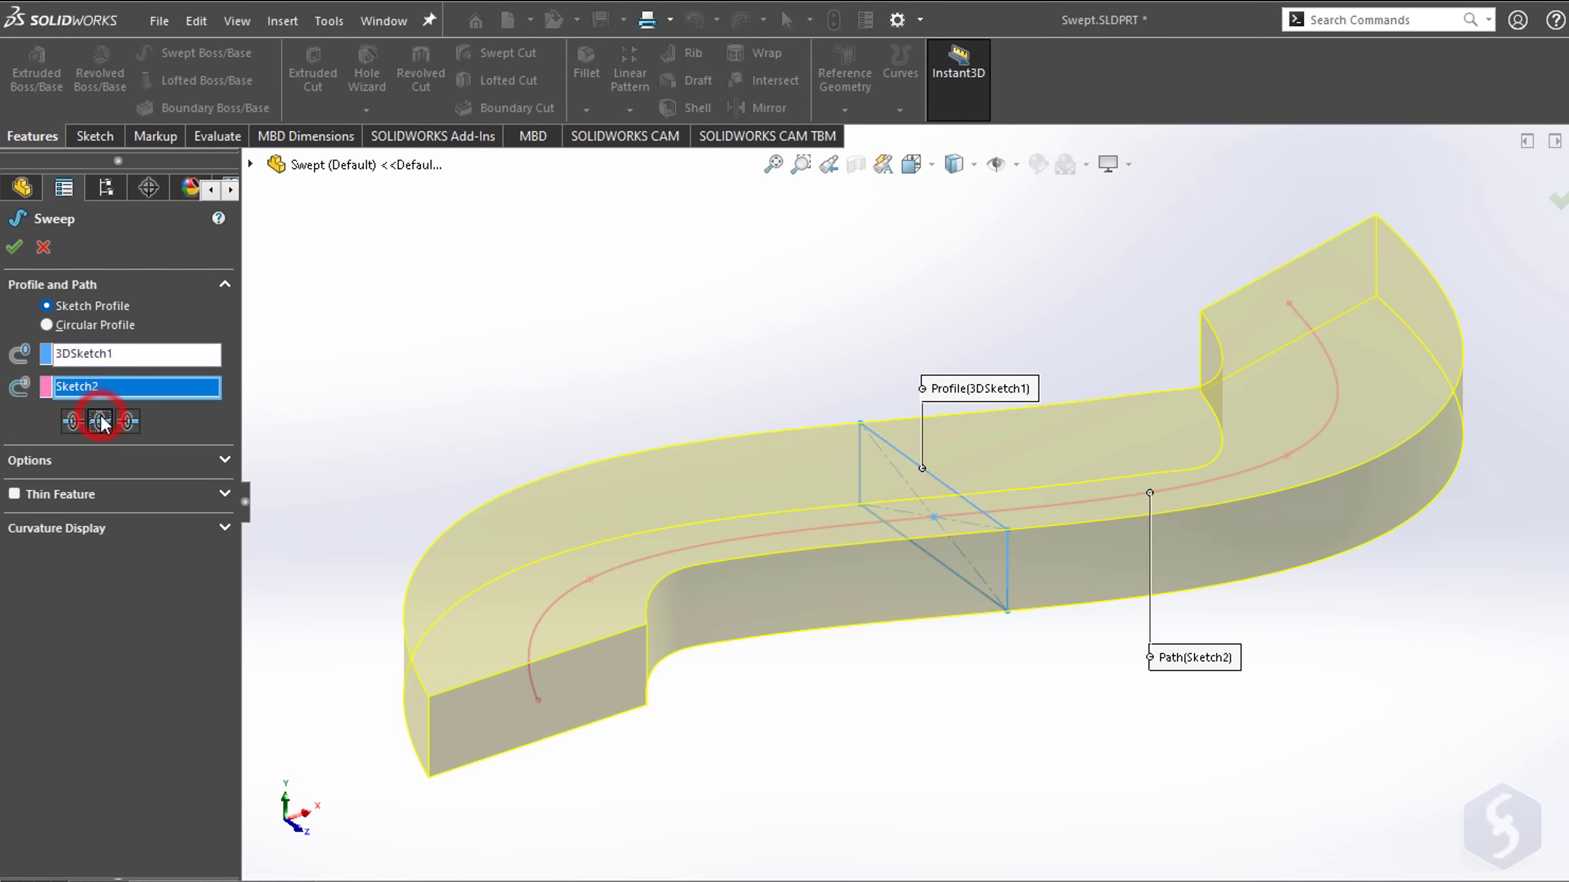
{"action": "right_click", "coordinate": [904, 719]}
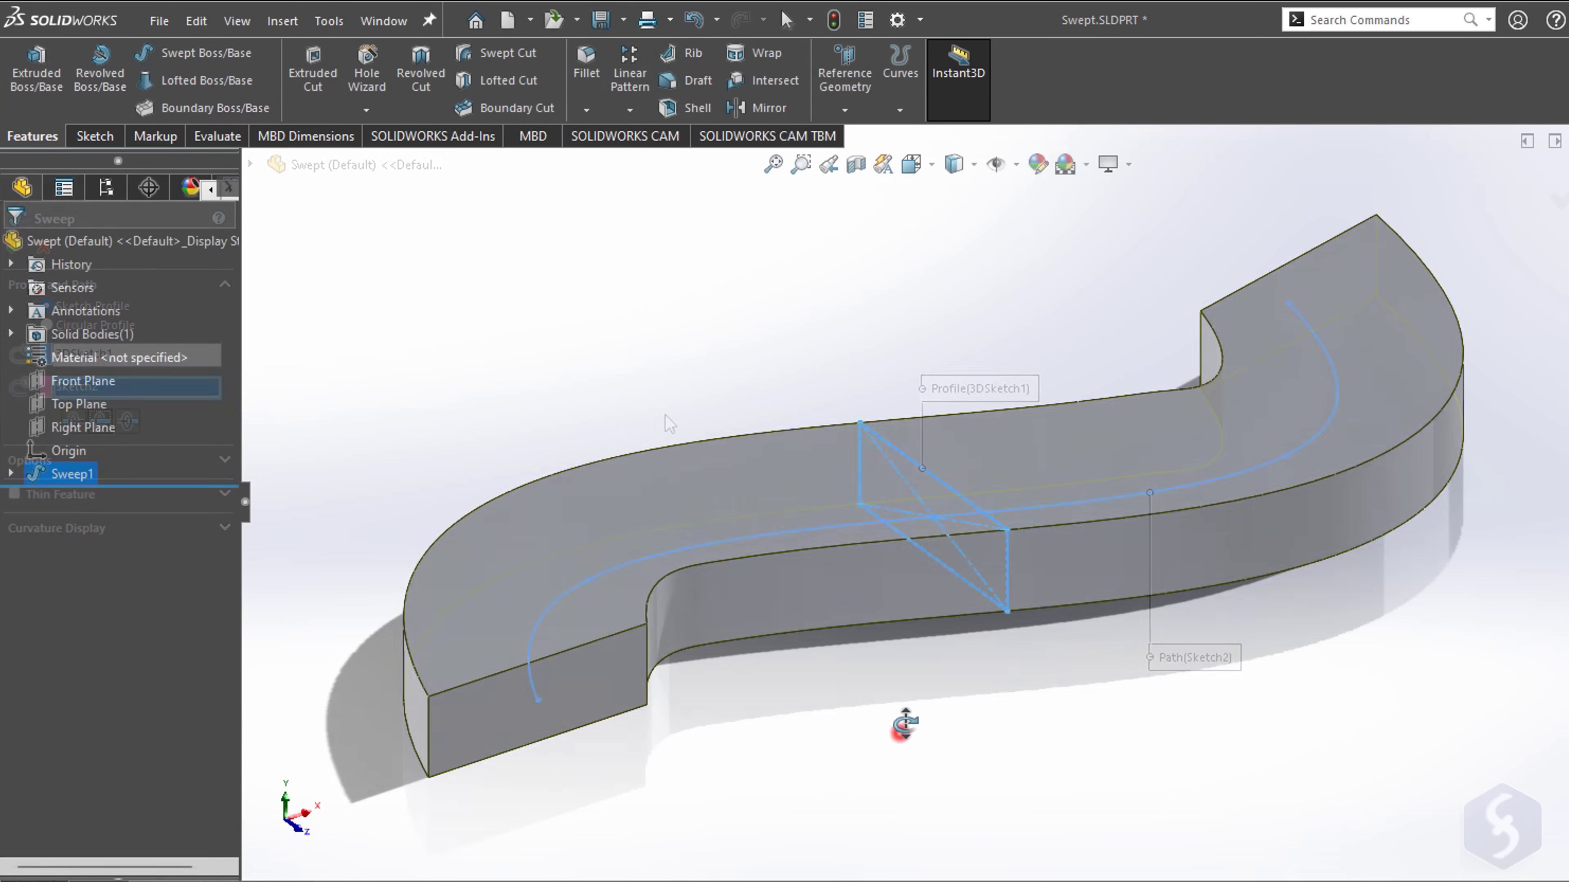
{"action": "middle_click_drag", "start_coordinate": [904, 719], "coordinate": [938, 743]}
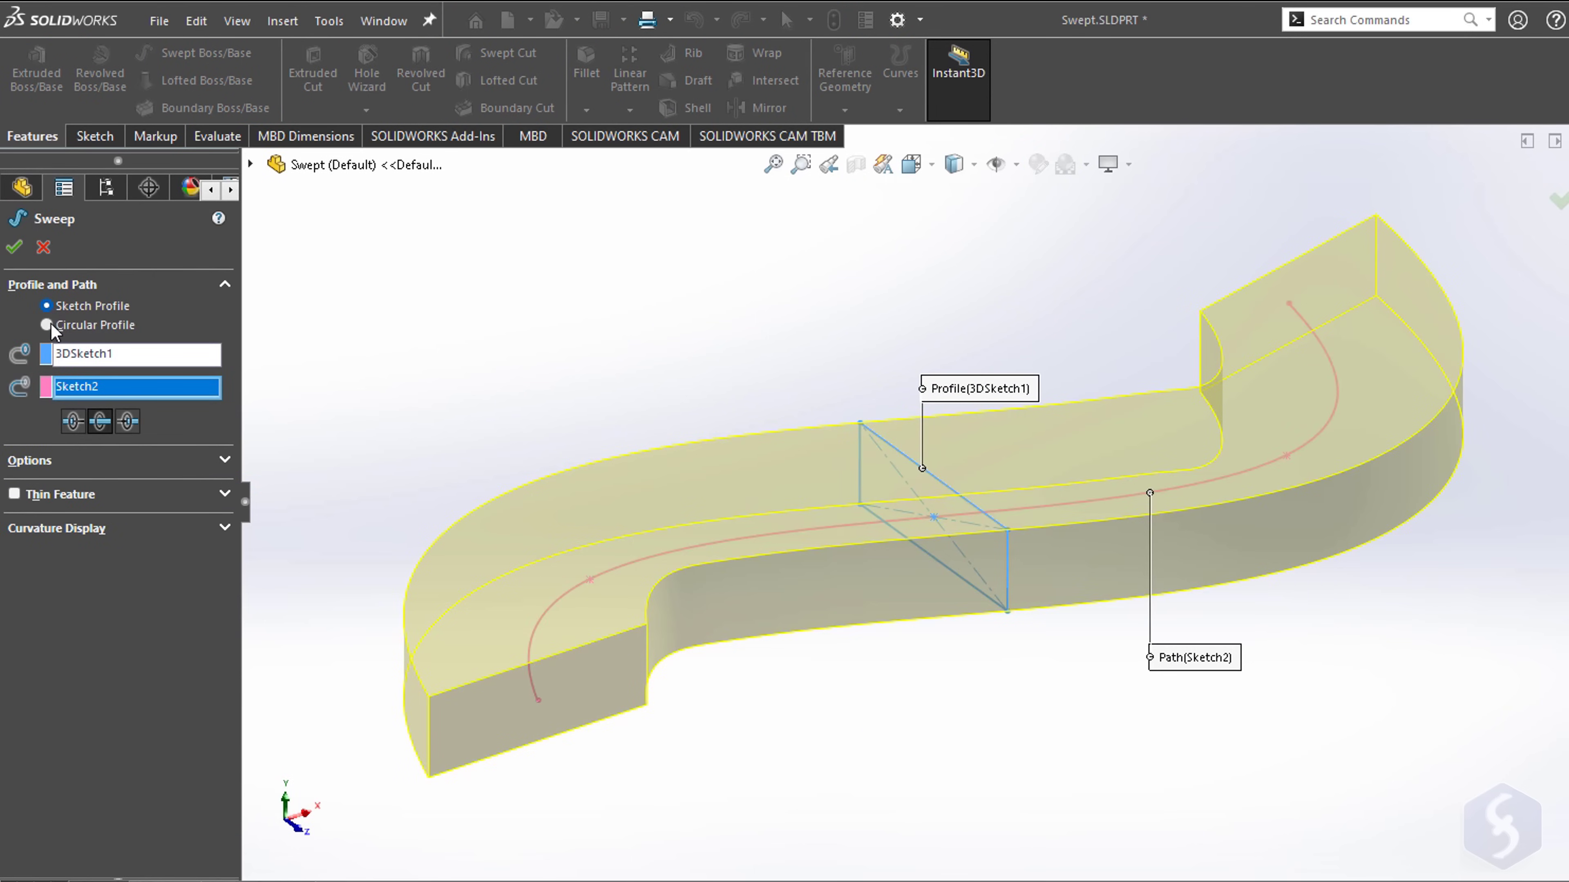
Step: Switch the sweep to a circular tube profile and adjust its diameter
{"action": "left_click", "coordinate": [47, 324]}
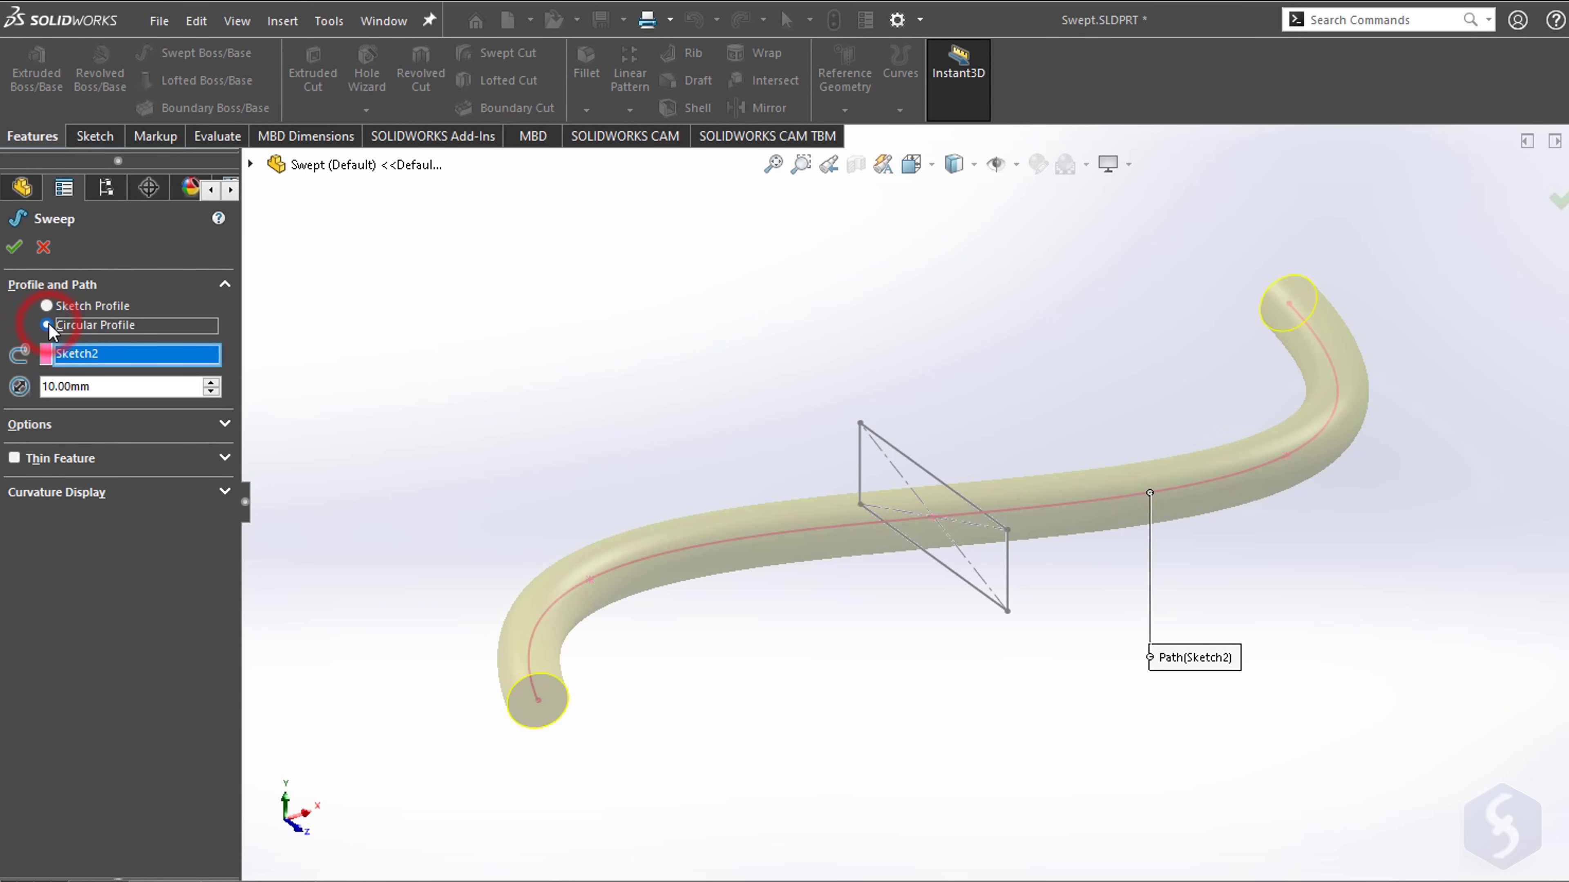
{"action": "left_click", "coordinate": [211, 382]}
{"action": "left_click", "coordinate": [211, 382]}
{"action": "left_click", "coordinate": [211, 391]}
{"action": "left_click", "coordinate": [211, 390]}
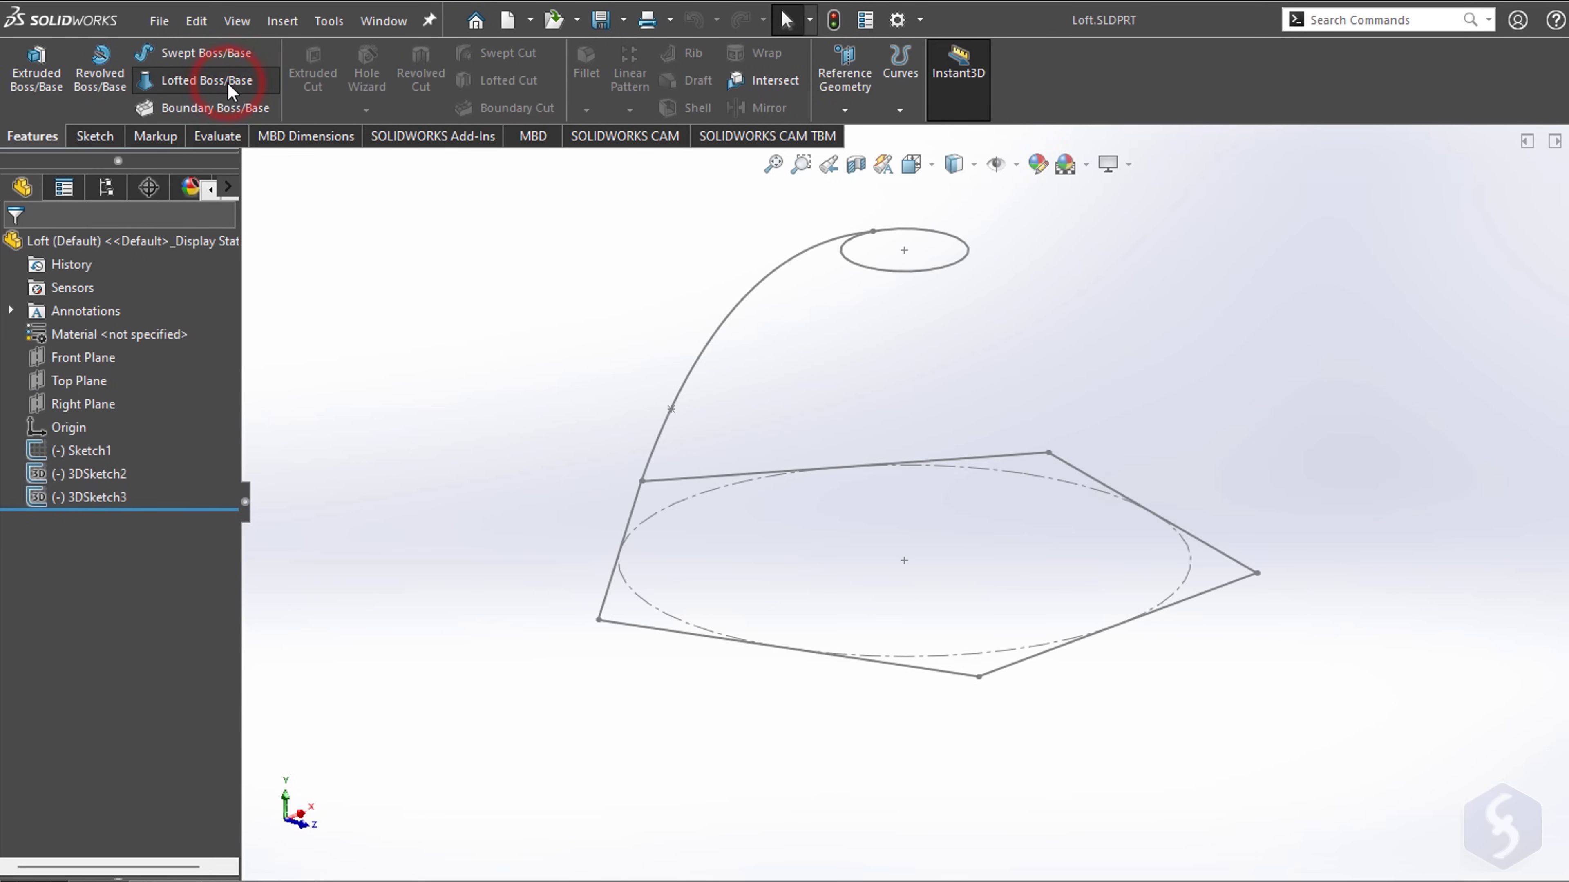
Step: Loft between the top ellipse and bottom polygon, moving the connector to twist it
{"action": "left_click", "coordinate": [229, 87]}
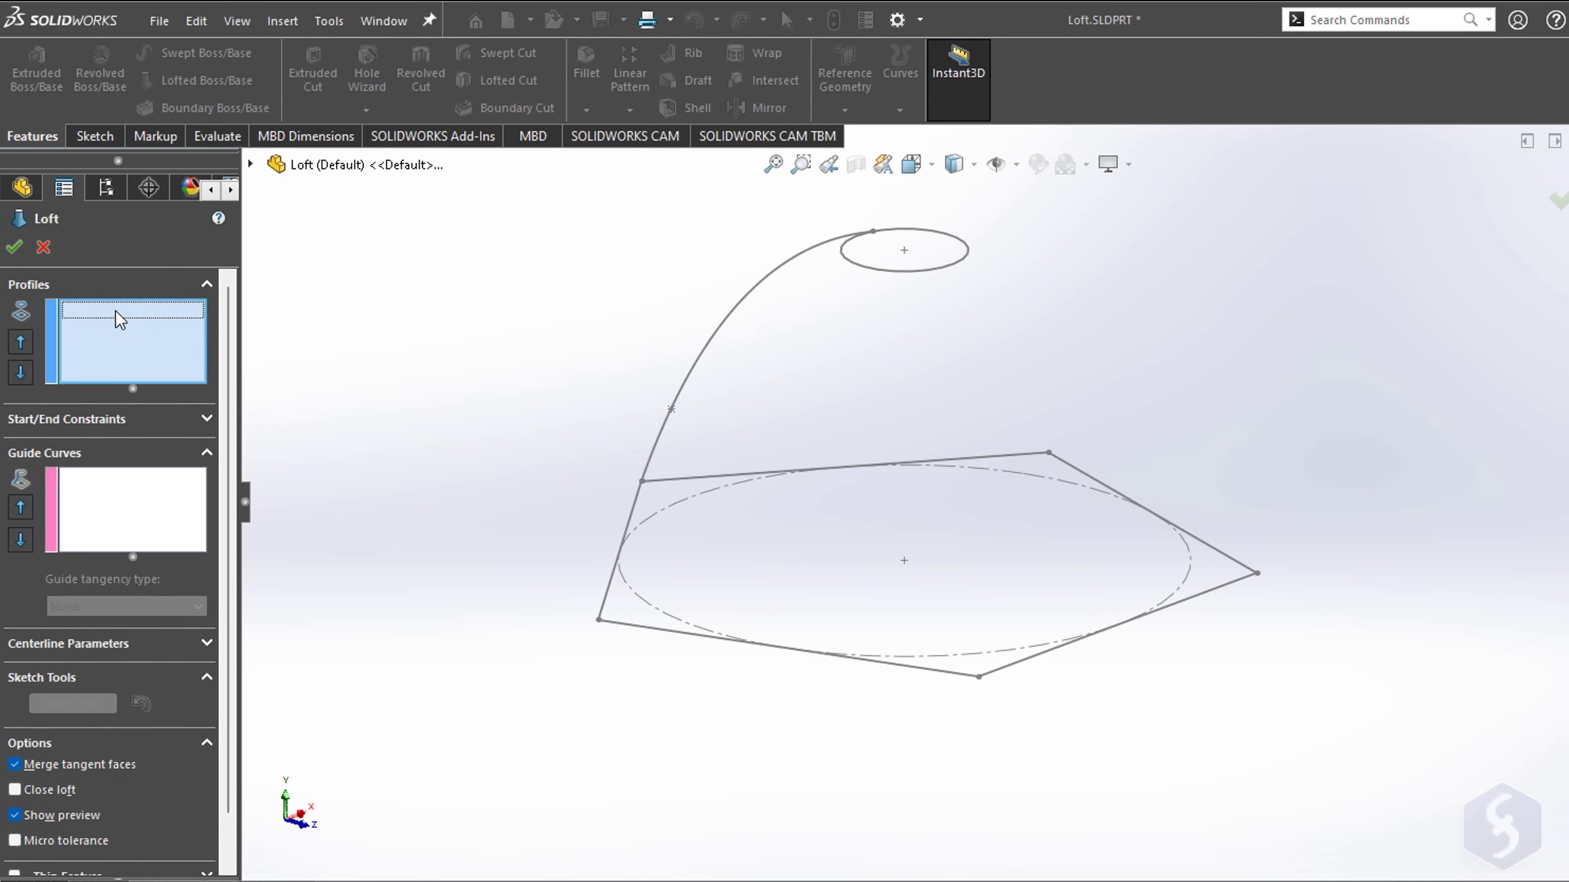
{"action": "left_click", "coordinate": [939, 269]}
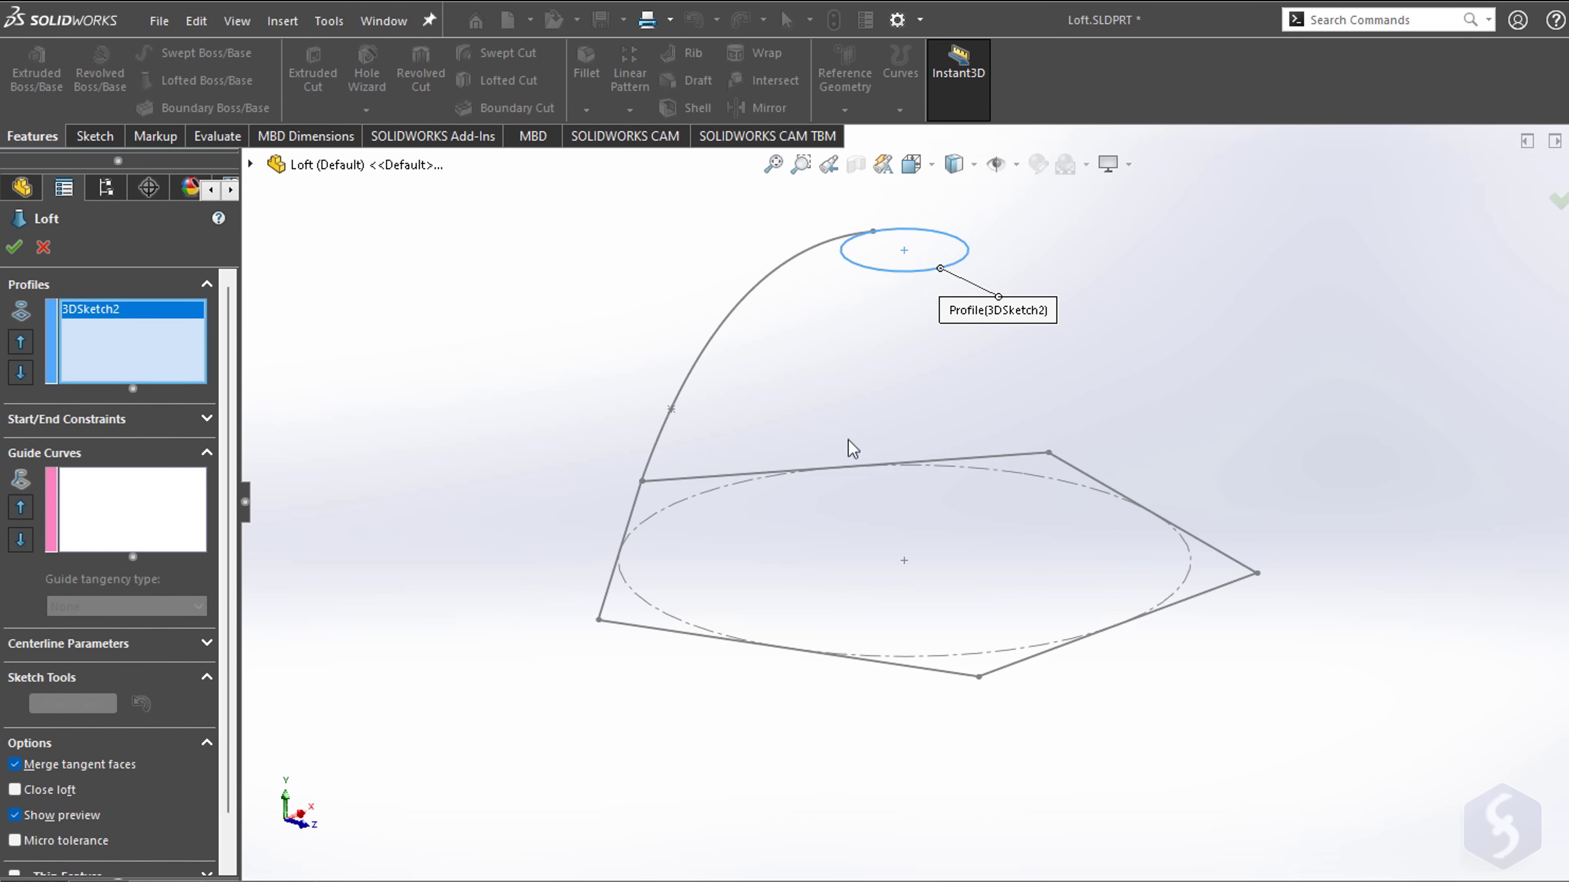
{"action": "left_click", "coordinate": [858, 467]}
{"action": "mouse_move", "coordinate": [1173, 506]}
{"action": "middle_mouse_down"}
{"action": "mouse_move", "coordinate": [1296, 518]}
{"action": "mouse_move", "coordinate": [1323, 683]}
{"action": "mouse_move", "coordinate": [1330, 554]}
{"action": "mouse_move", "coordinate": [1370, 401]}
{"action": "mouse_move", "coordinate": [927, 247]}
{"action": "middle_mouse_up"}
{"action": "left_click_drag", "start_coordinate": [848, 273], "coordinate": [847, 263]}
Step: Add the curved 3D sketch as the loft's guide curve and accept Loft1
{"action": "left_click", "coordinate": [159, 500]}
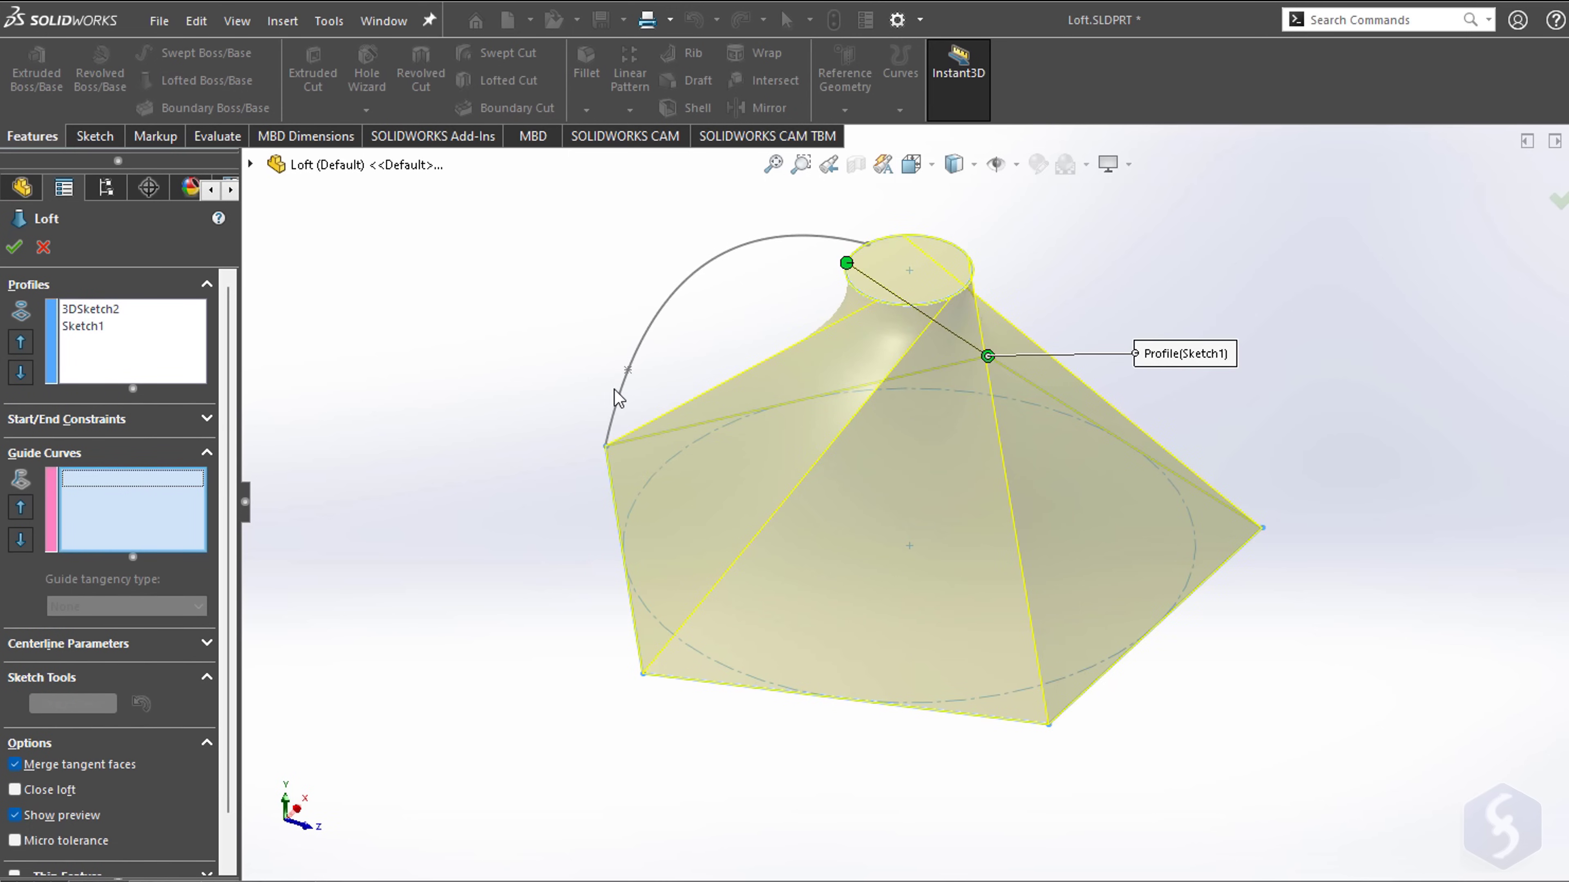
{"action": "left_click", "coordinate": [629, 370]}
{"action": "middle_click_drag", "start_coordinate": [640, 385], "coordinate": [432, 371]}
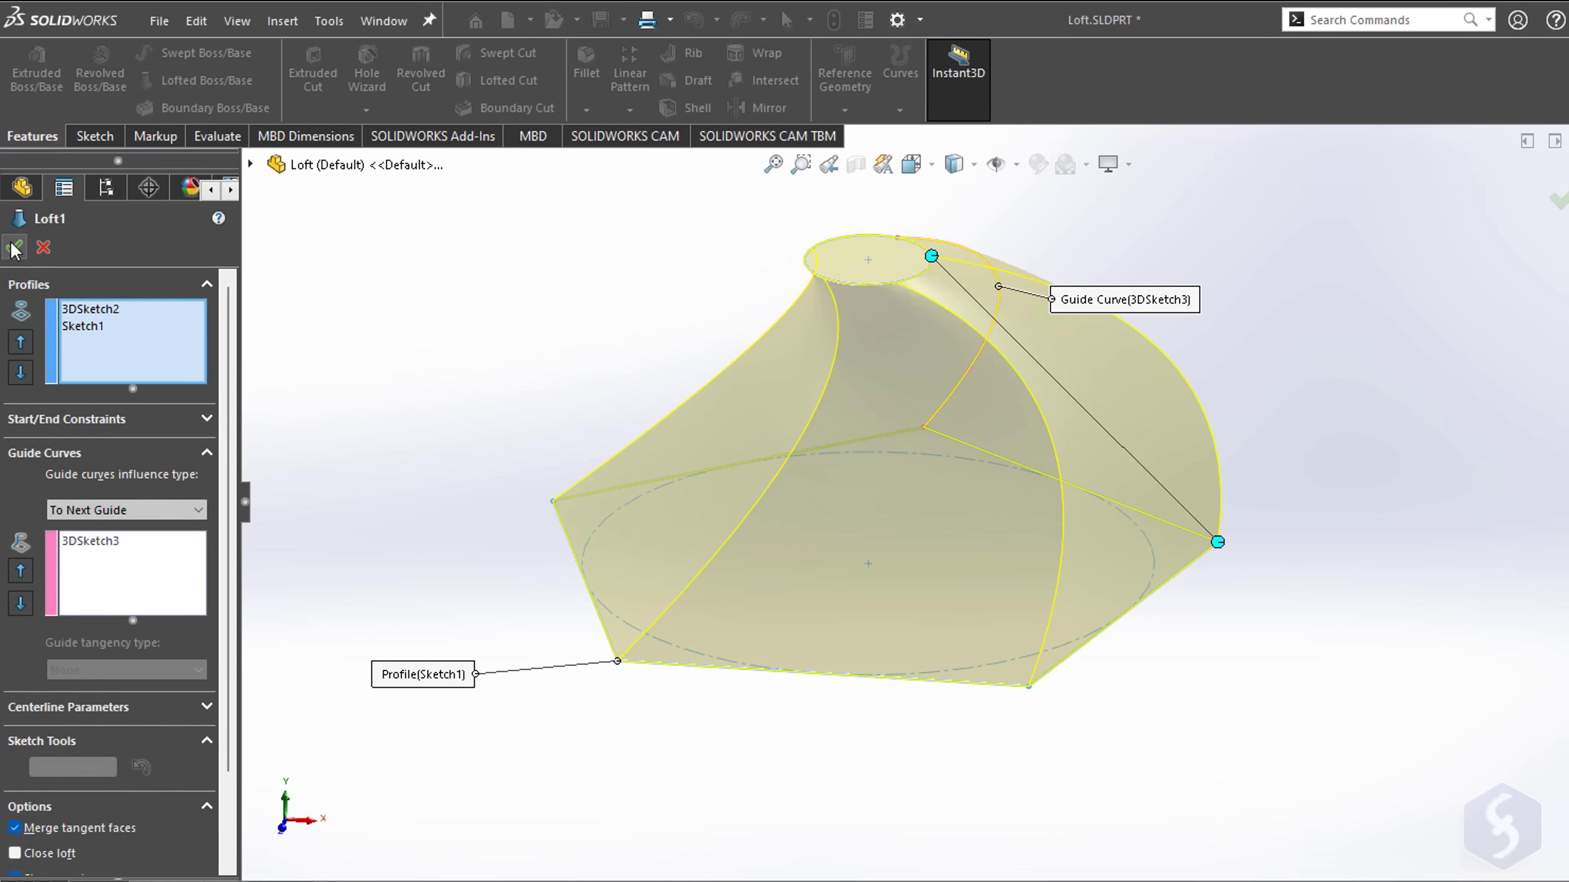
{"action": "left_click", "coordinate": [14, 248]}
{"action": "mouse_move", "coordinate": [1288, 434]}
{"action": "middle_mouse_down"}
{"action": "mouse_move", "coordinate": [1236, 544]}
{"action": "mouse_move", "coordinate": [1044, 352]}
{"action": "middle_mouse_up"}
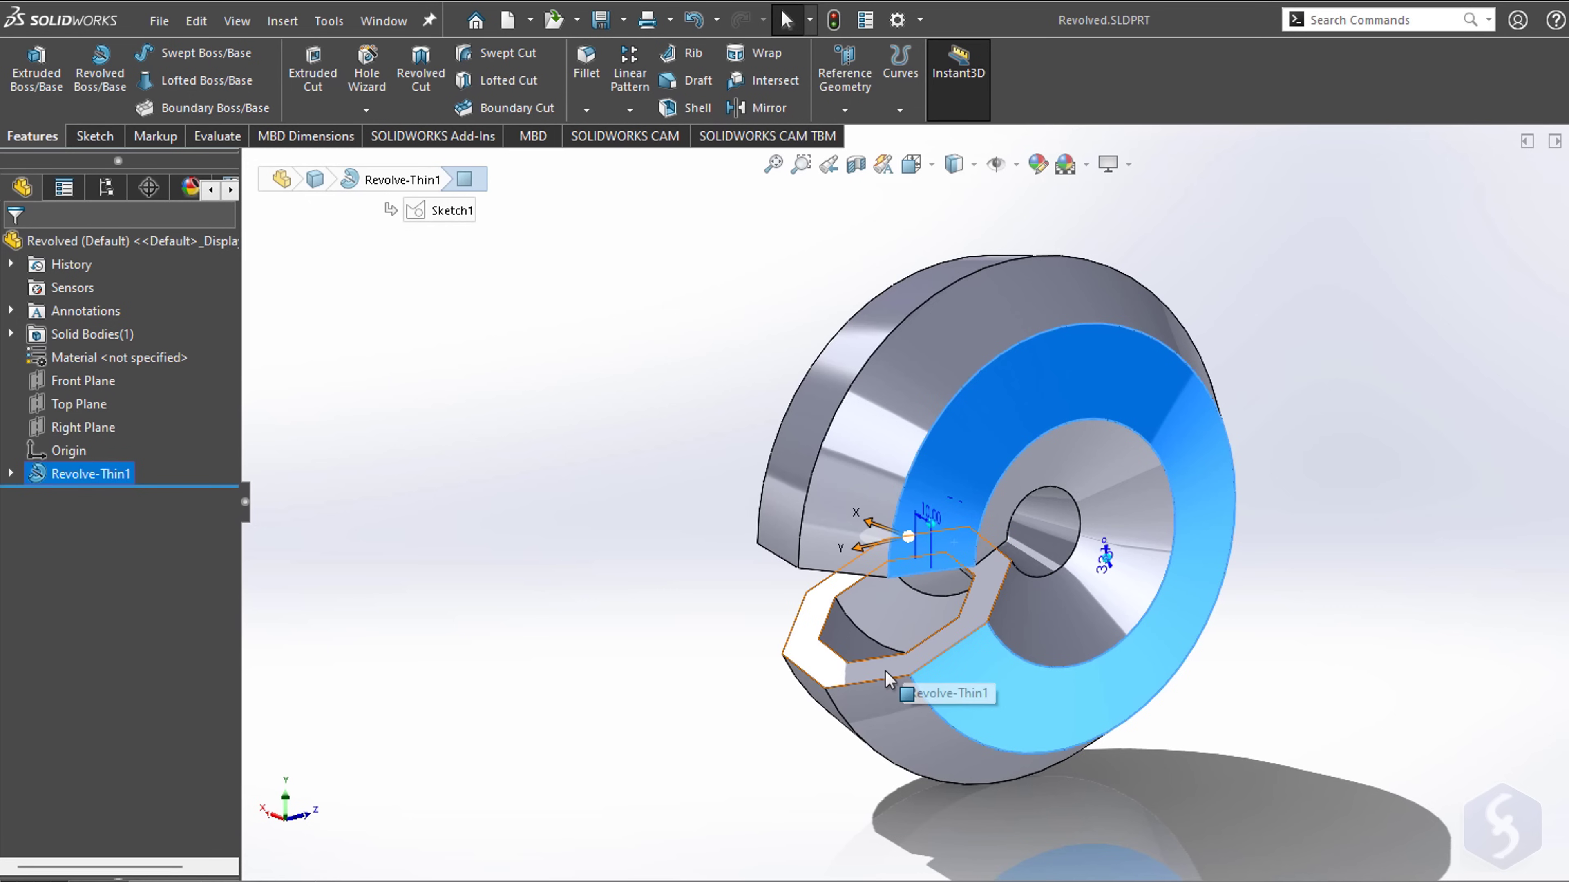
Step: Drag the revolve's angle handle down to 330° and confirm the change
{"action": "left_click", "coordinate": [883, 674]}
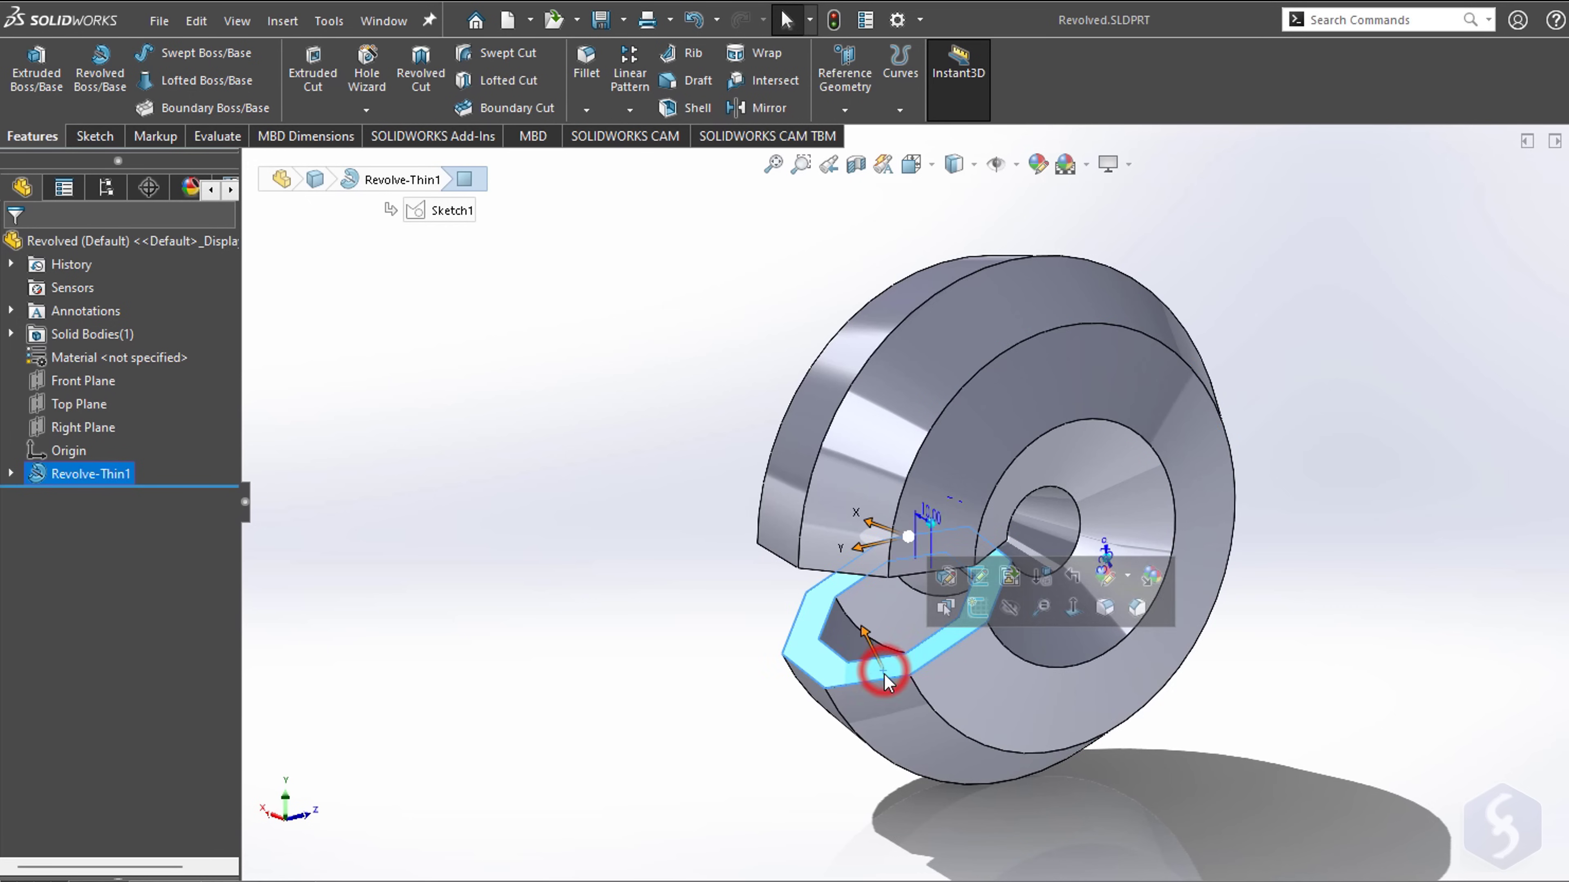
{"action": "left_click_drag", "start_coordinate": [864, 636], "coordinate": [1000, 692]}
{"action": "left_click", "coordinate": [871, 548]}
{"action": "left_click", "coordinate": [841, 610]}
Step: Shift the revolve profile along one axis and select its sketch
{"action": "mouse_move", "coordinate": [856, 544]}
{"action": "left_mouse_down"}
{"action": "mouse_move", "coordinate": [716, 559]}
{"action": "mouse_move", "coordinate": [856, 554]}
{"action": "left_mouse_up"}
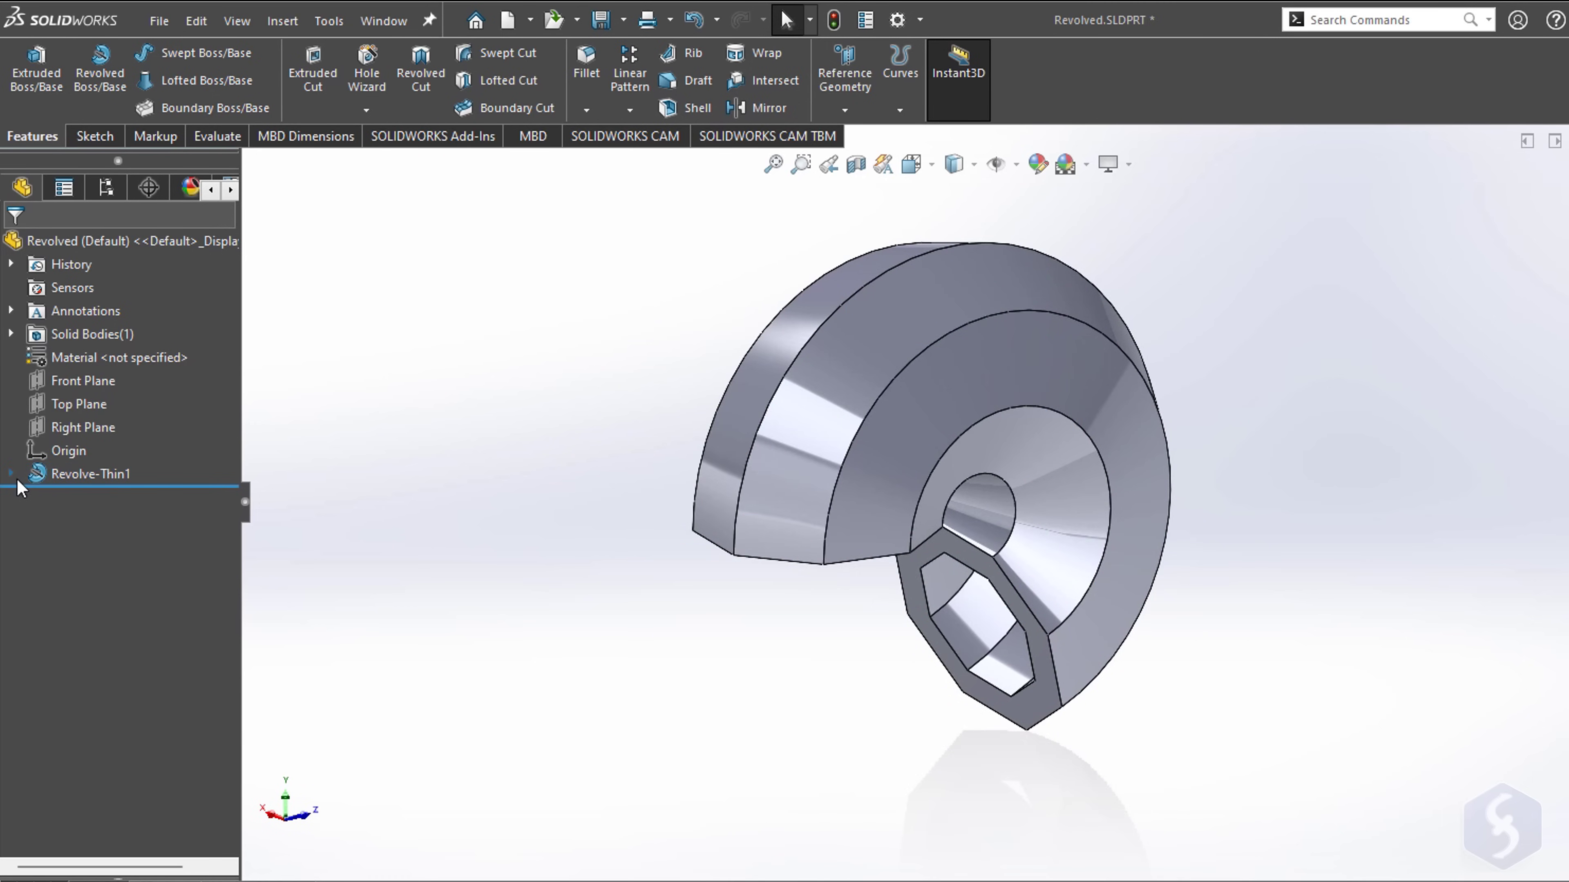
{"action": "left_click", "coordinate": [10, 473]}
{"action": "left_click", "coordinate": [93, 497]}
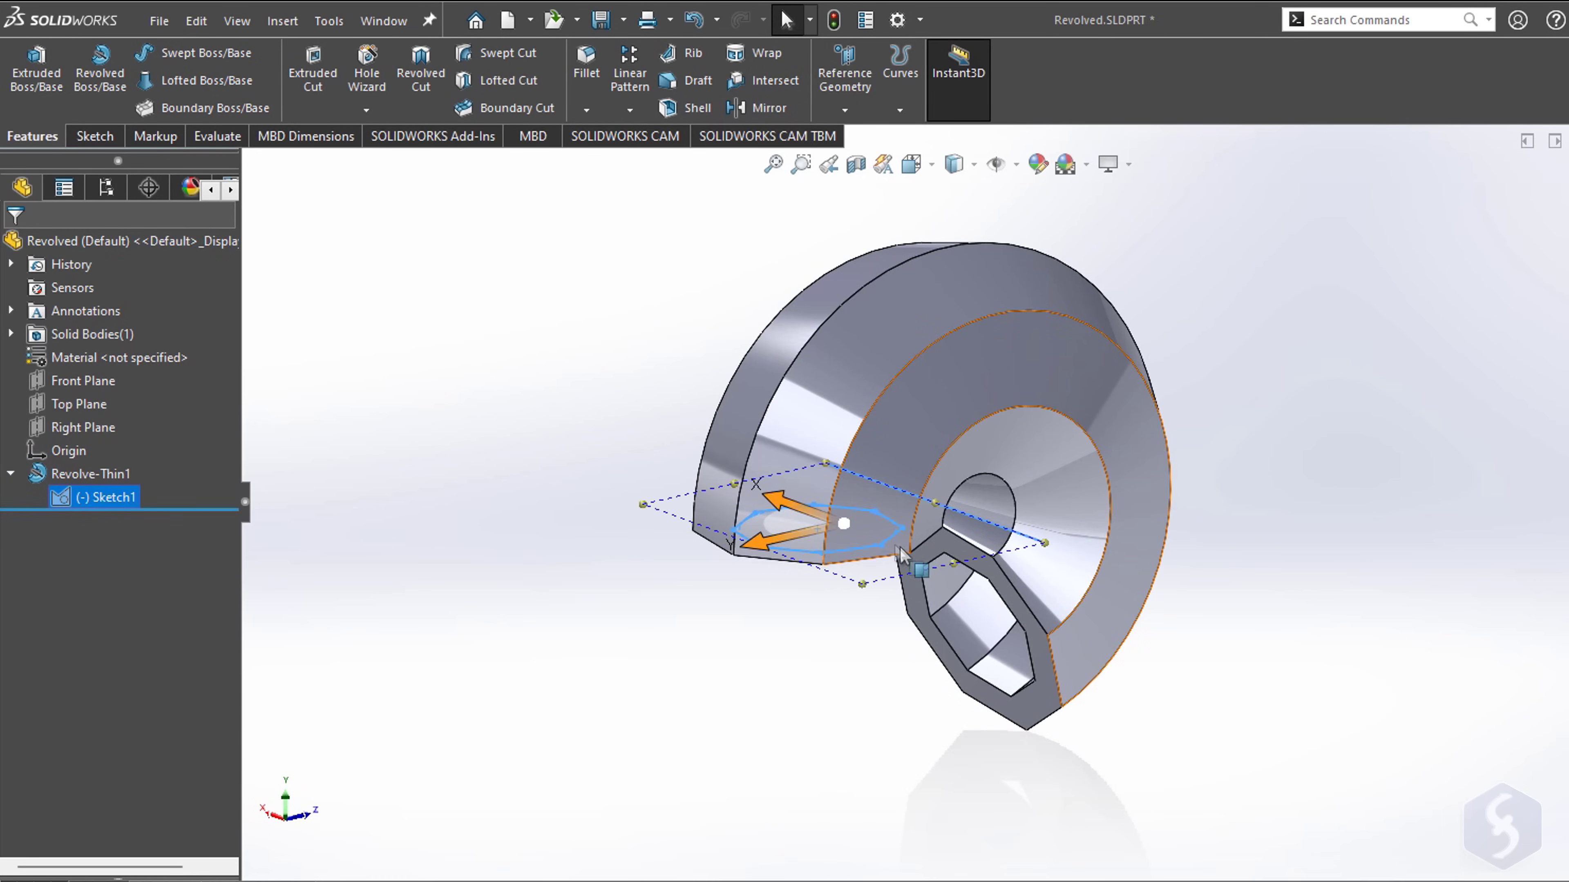
{"action": "left_click", "coordinate": [1044, 544]}
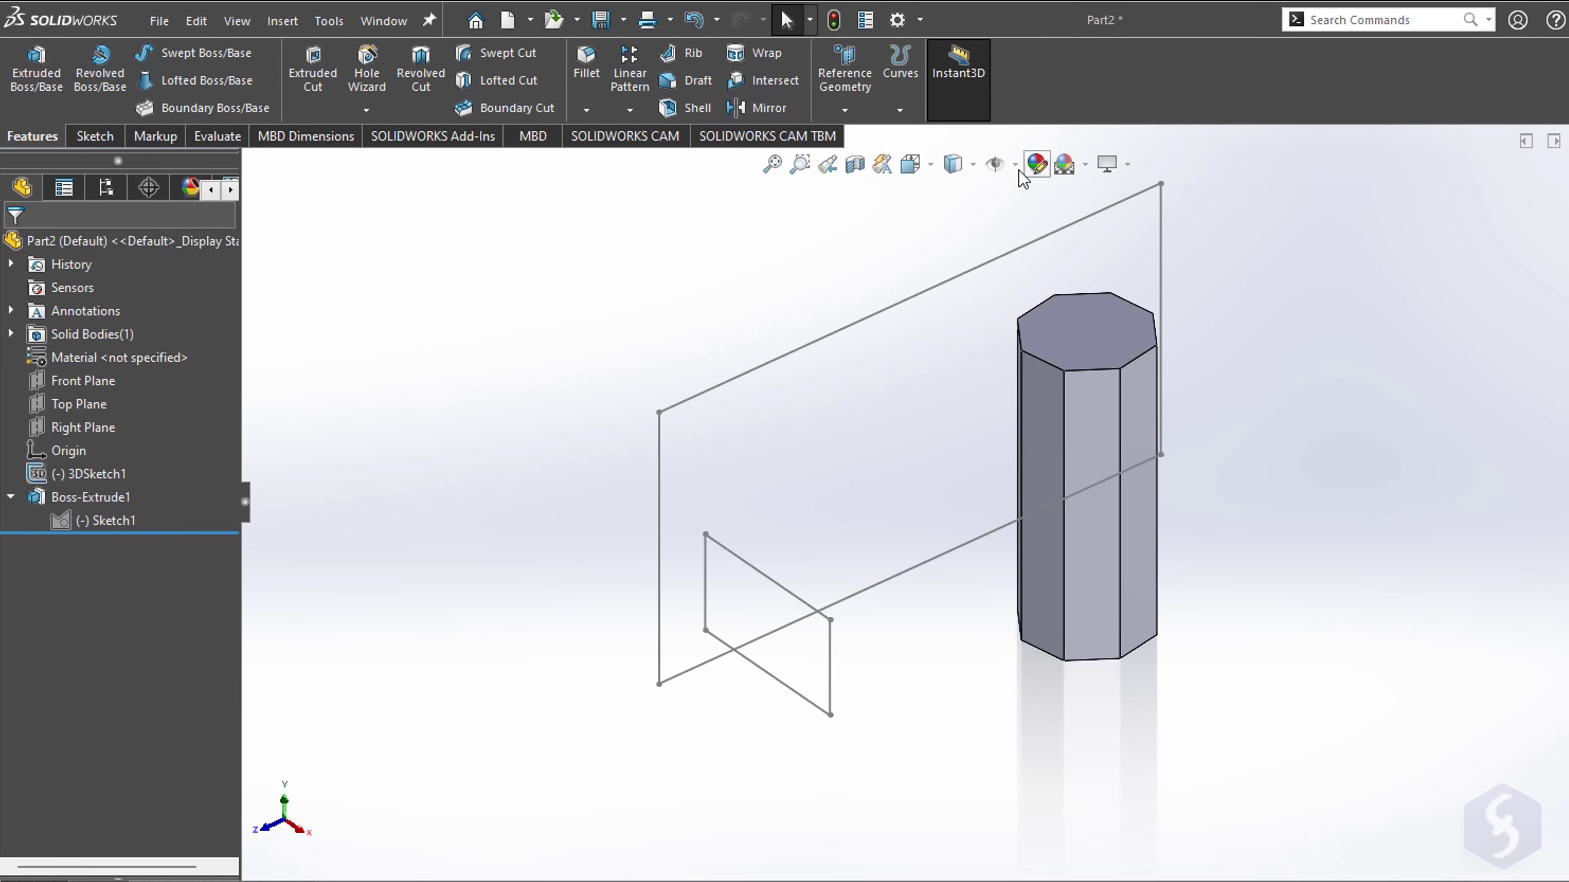
{"action": "left_click", "coordinate": [952, 165]}
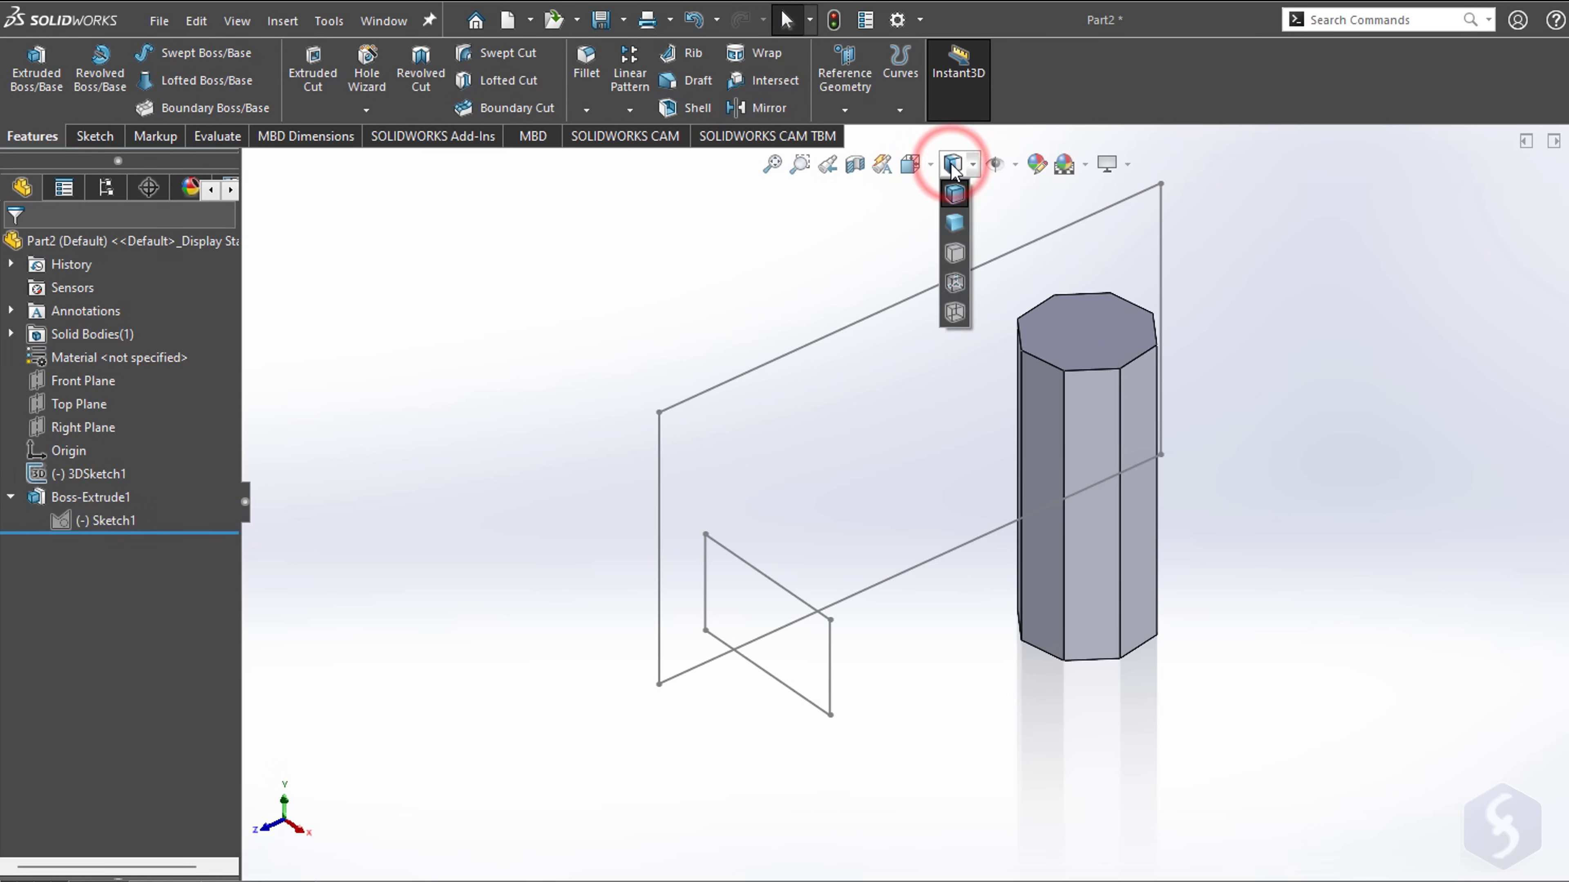
{"action": "left_click", "coordinate": [956, 222]}
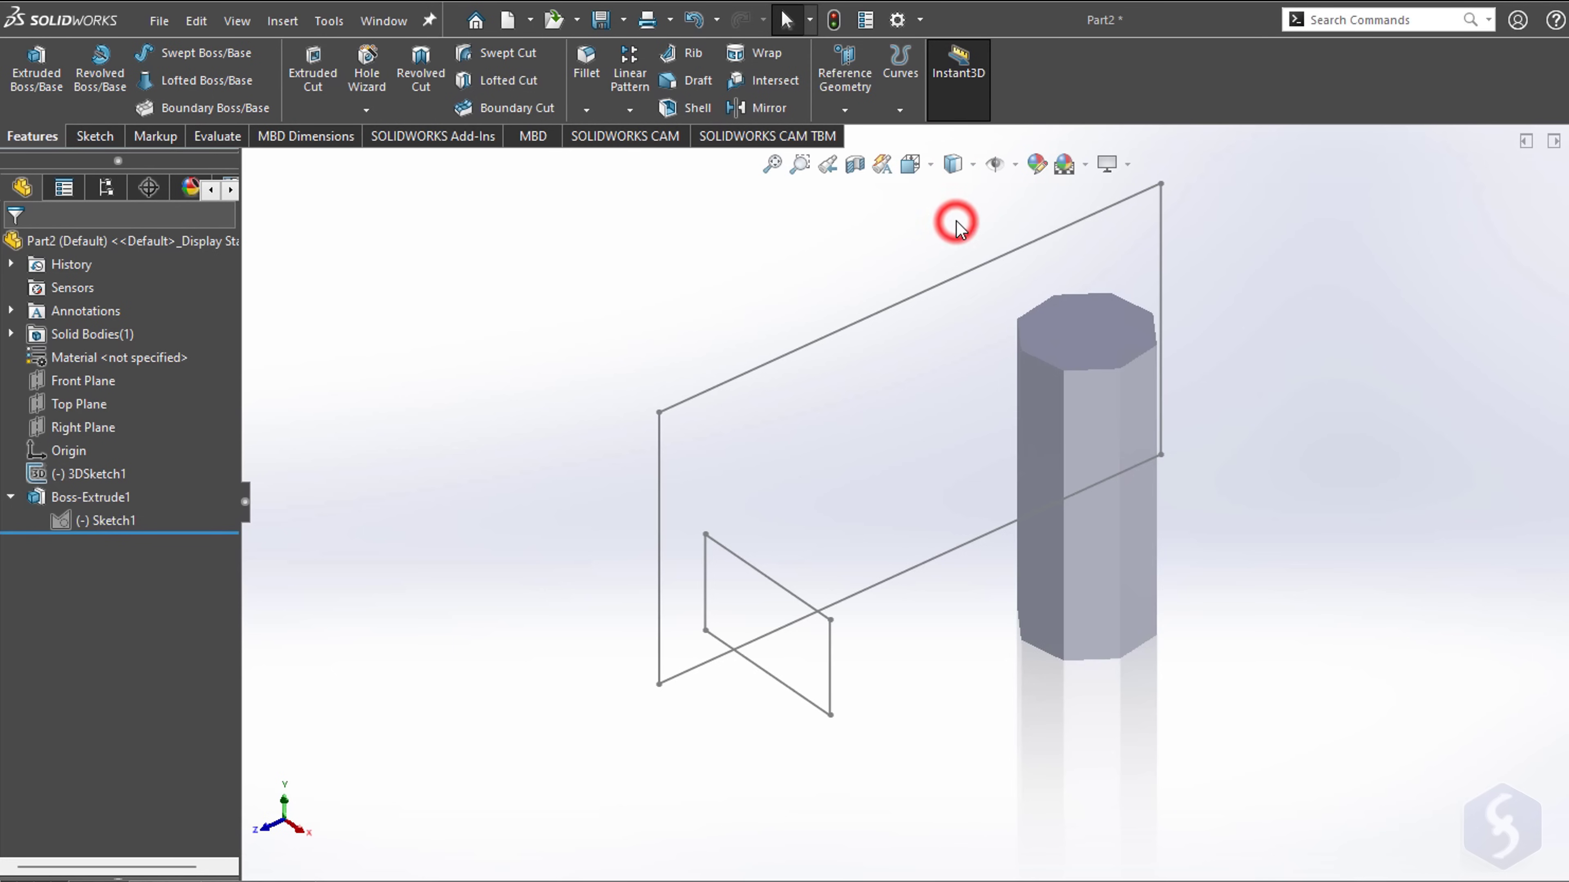
{"action": "left_click", "coordinate": [964, 173]}
{"action": "left_click", "coordinate": [956, 281]}
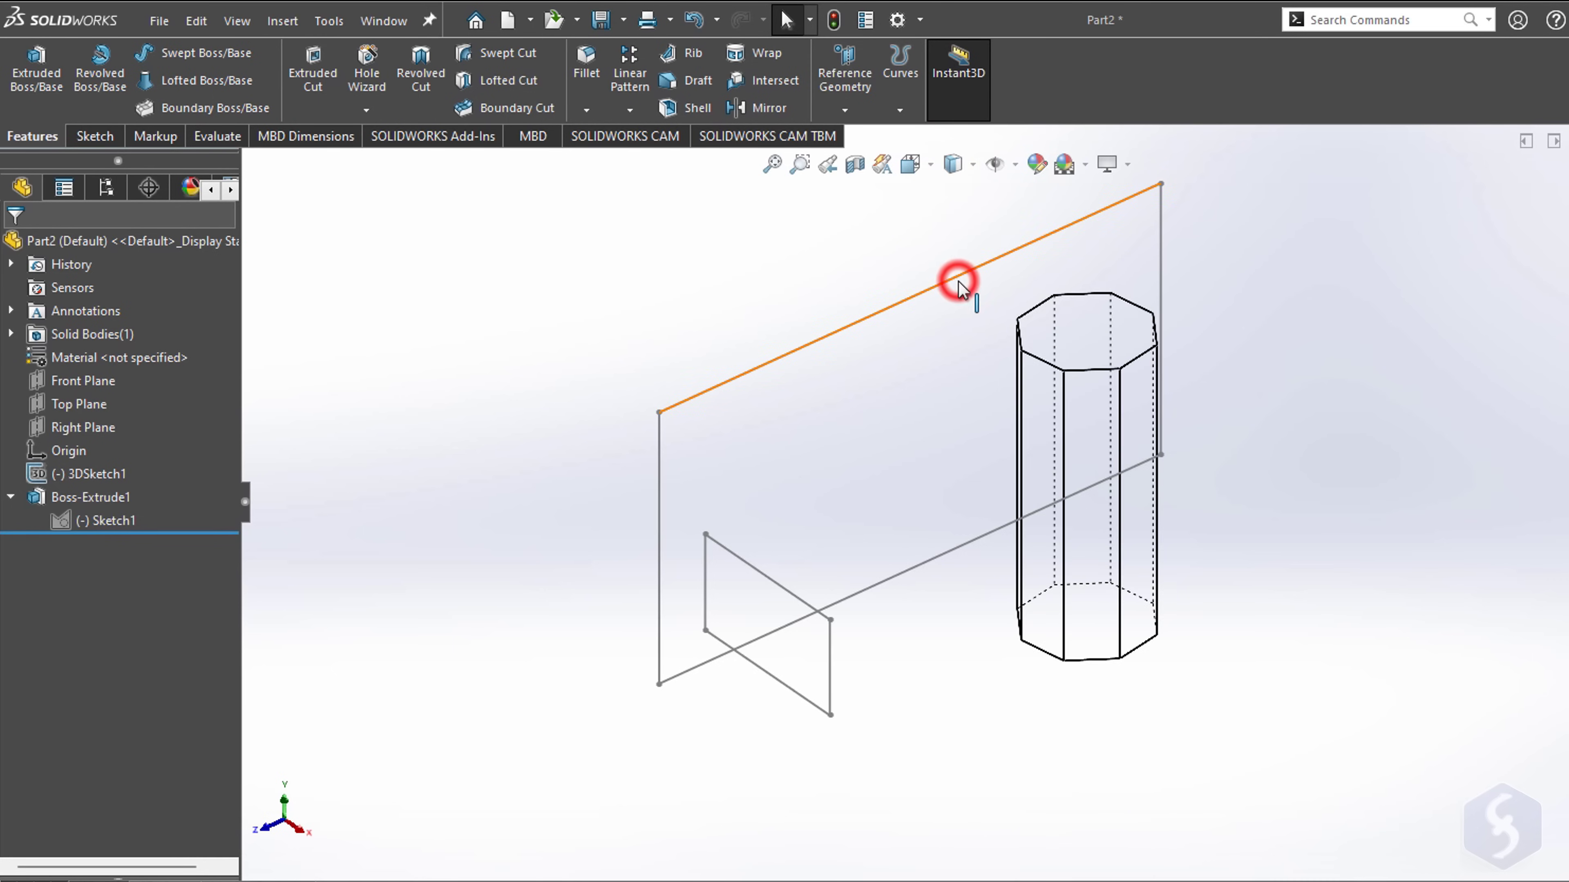
{"action": "left_click", "coordinate": [953, 164]}
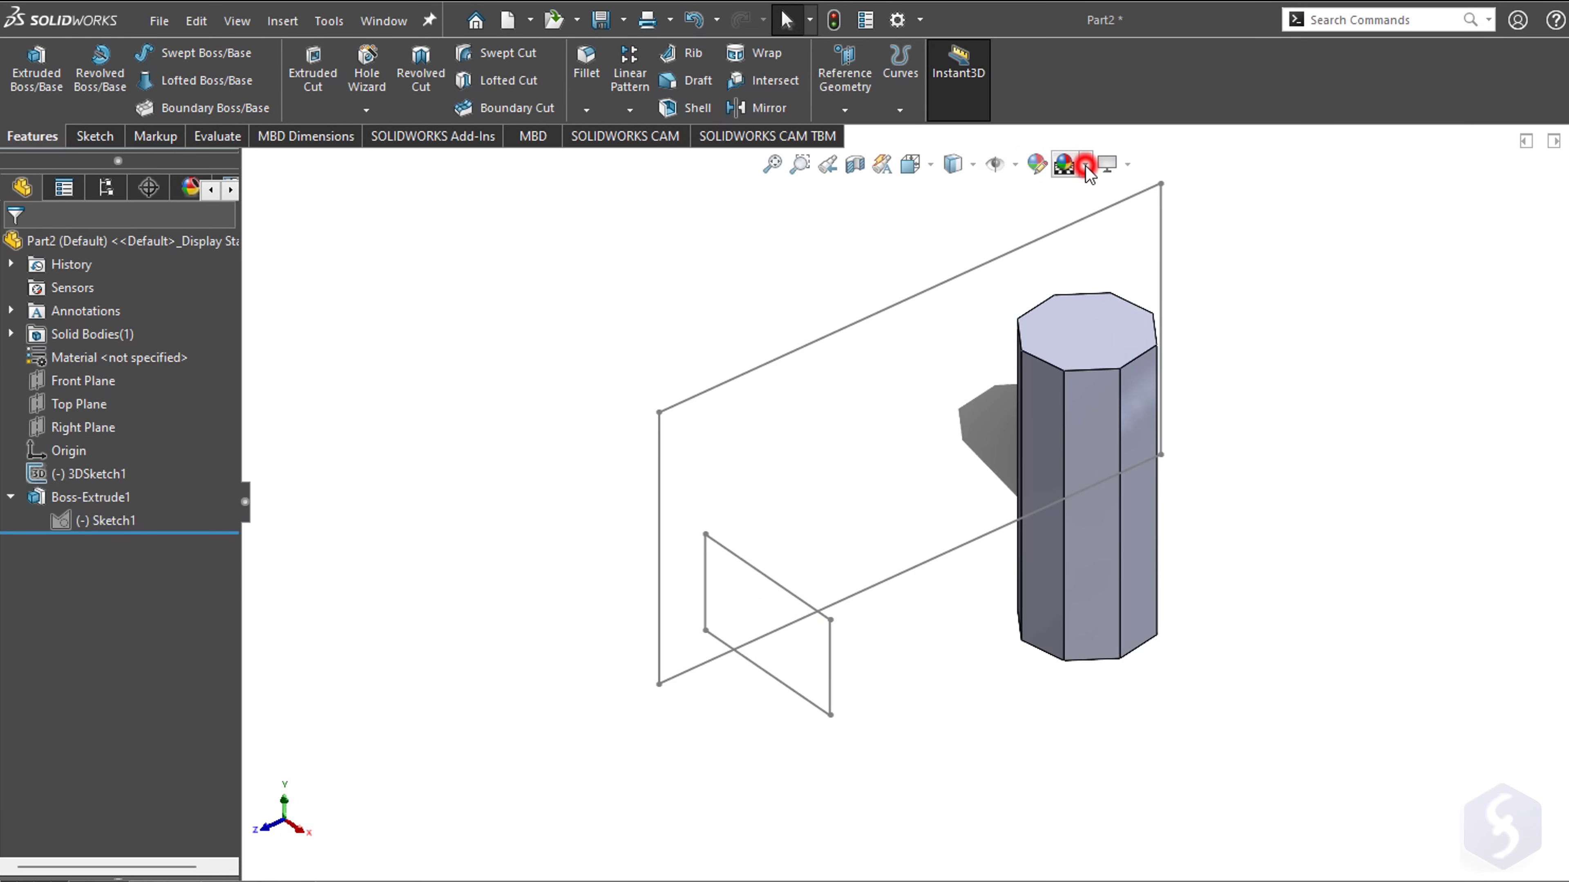
{"action": "left_click", "coordinate": [1080, 172]}
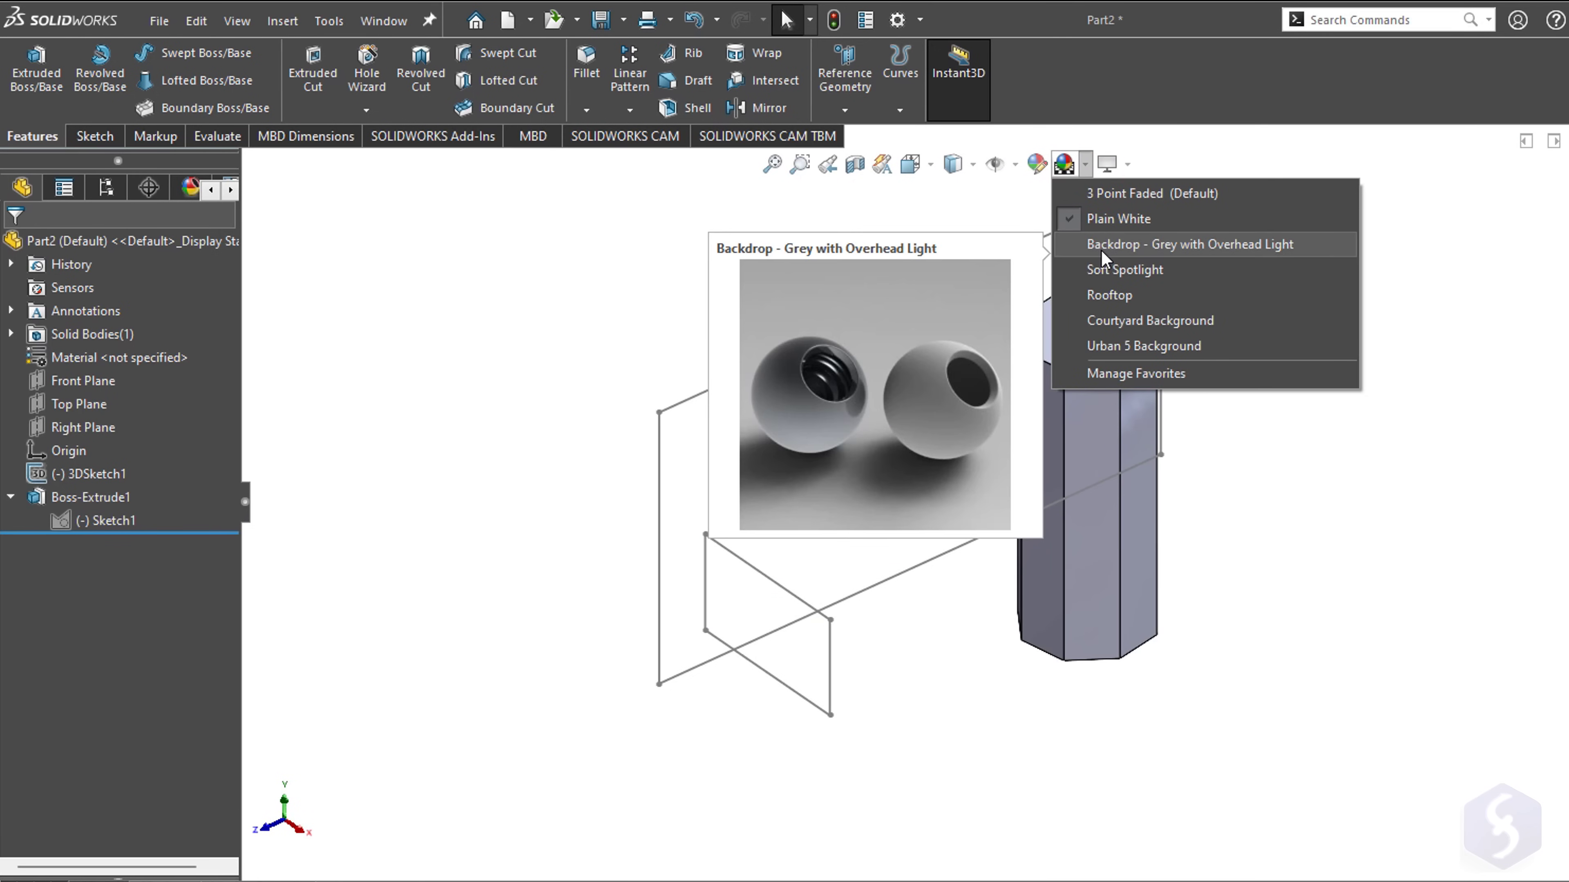
{"action": "left_click", "coordinate": [1103, 247]}
{"action": "left_click", "coordinate": [1085, 164]}
{"action": "left_click", "coordinate": [1108, 316]}
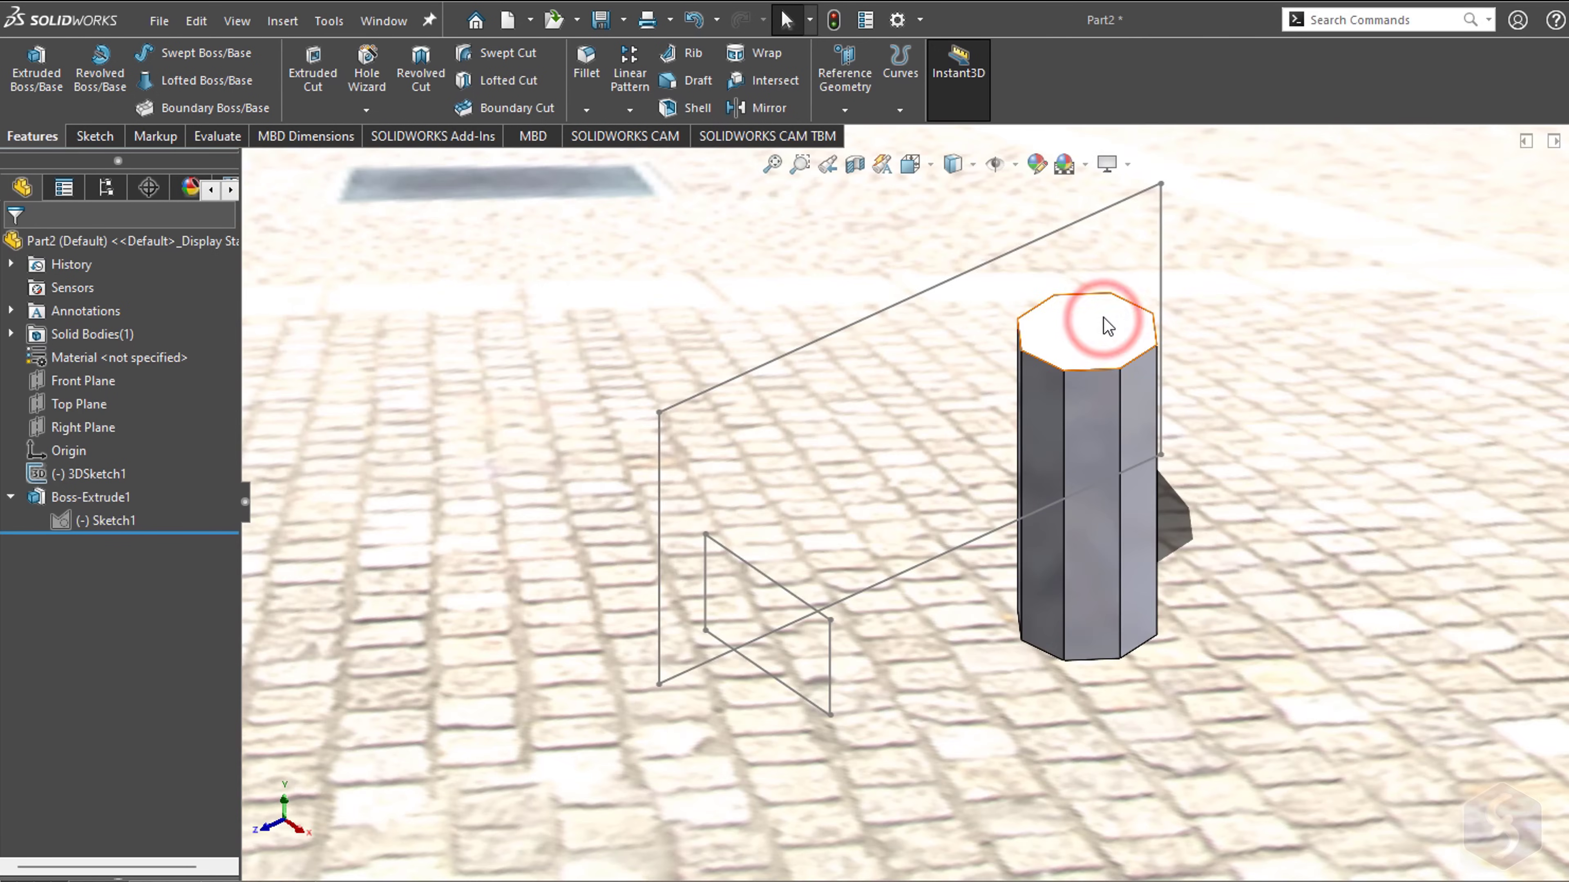
{"action": "middle_click_drag", "start_coordinate": [1297, 429], "coordinate": [1250, 277]}
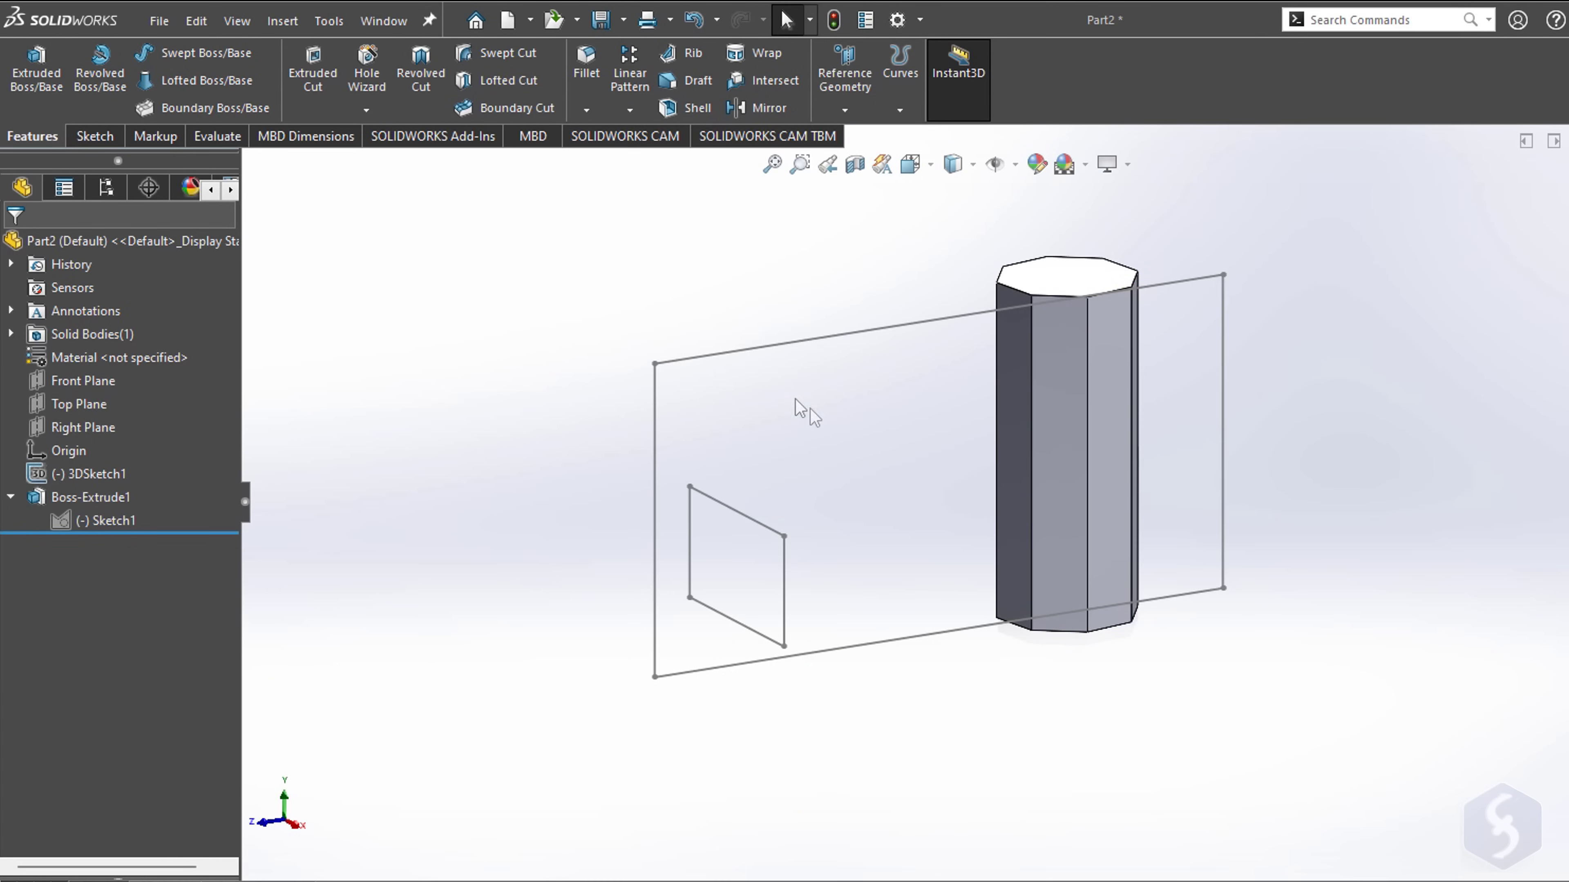
{"action": "left_click", "coordinate": [159, 21]}
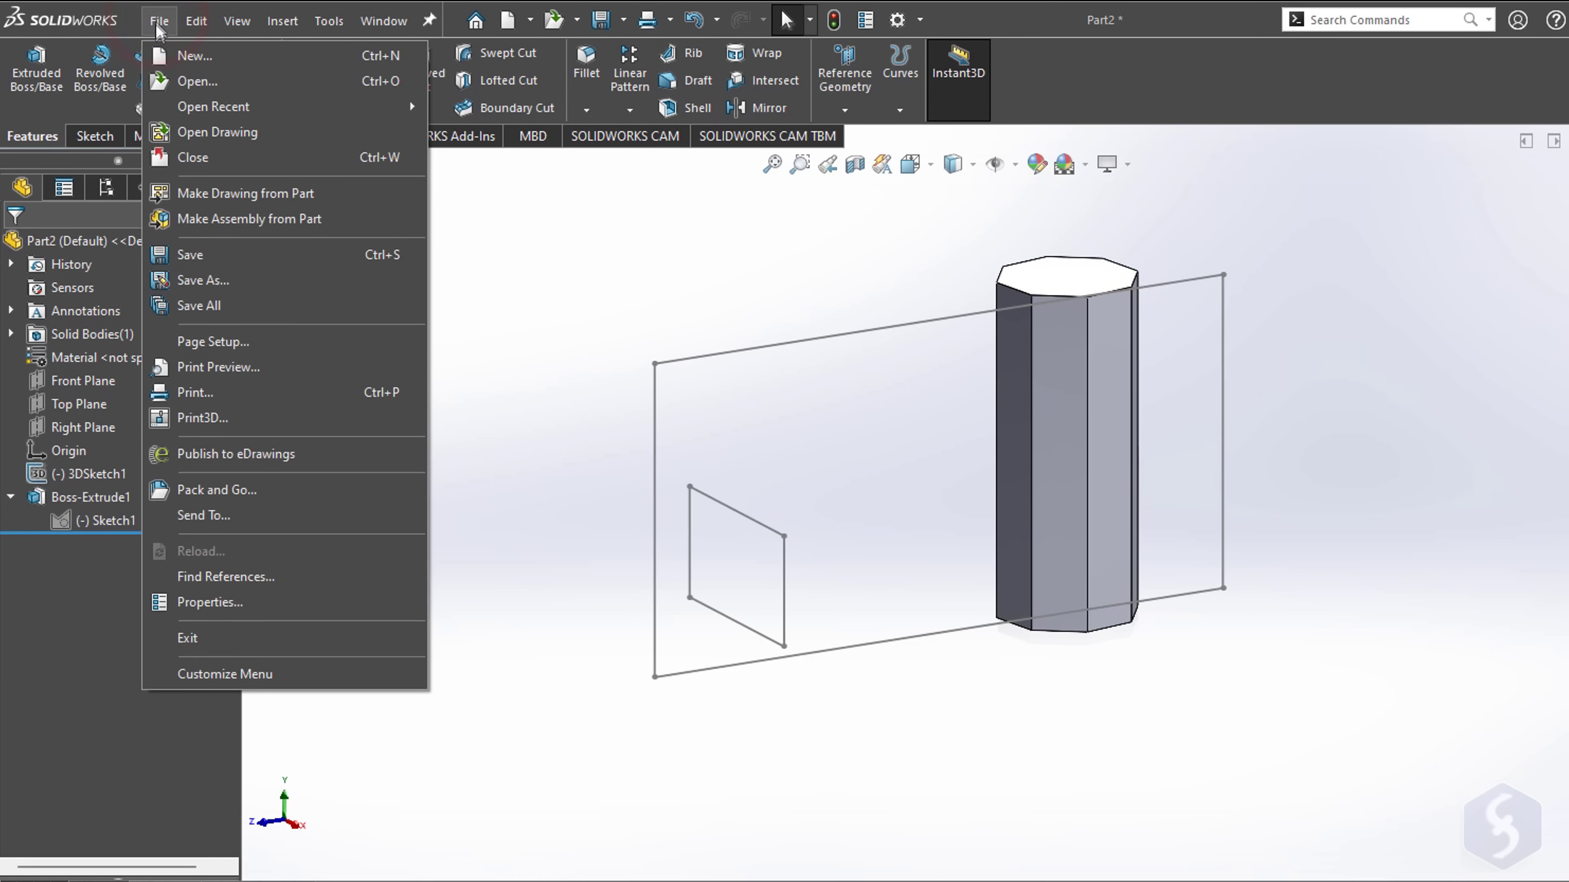
Step: Save the part as Part2.SLDPRT
{"action": "left_click", "coordinate": [253, 283]}
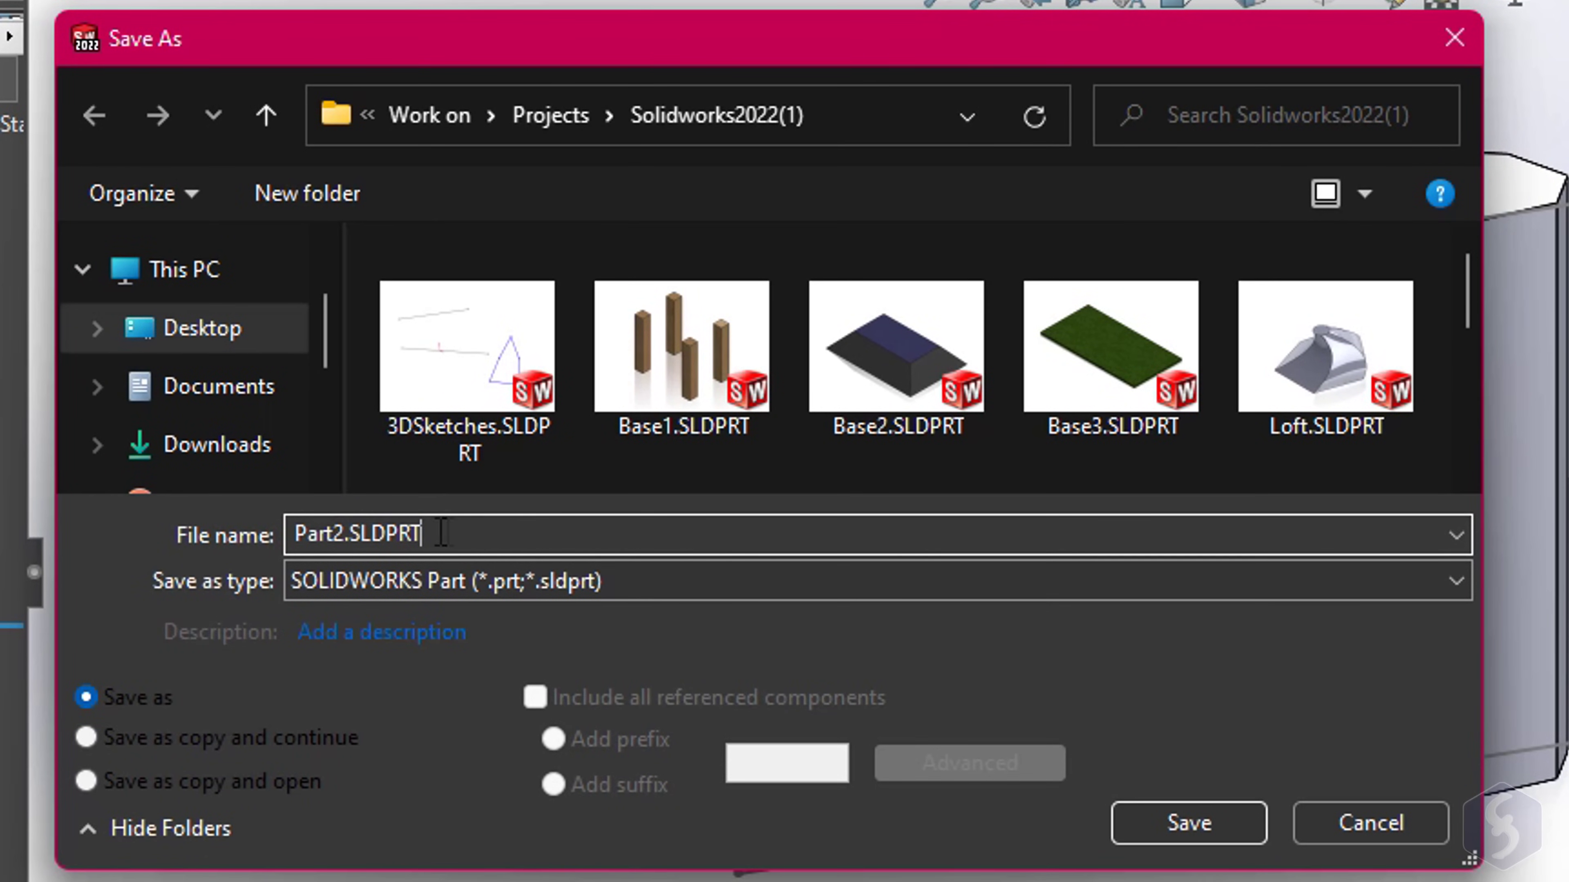
{"action": "double_click", "coordinate": [475, 532]}
{"action": "key", "text": "Return"}
Step: Rotate the view of the prism
{"action": "right_click", "coordinate": [1328, 409]}
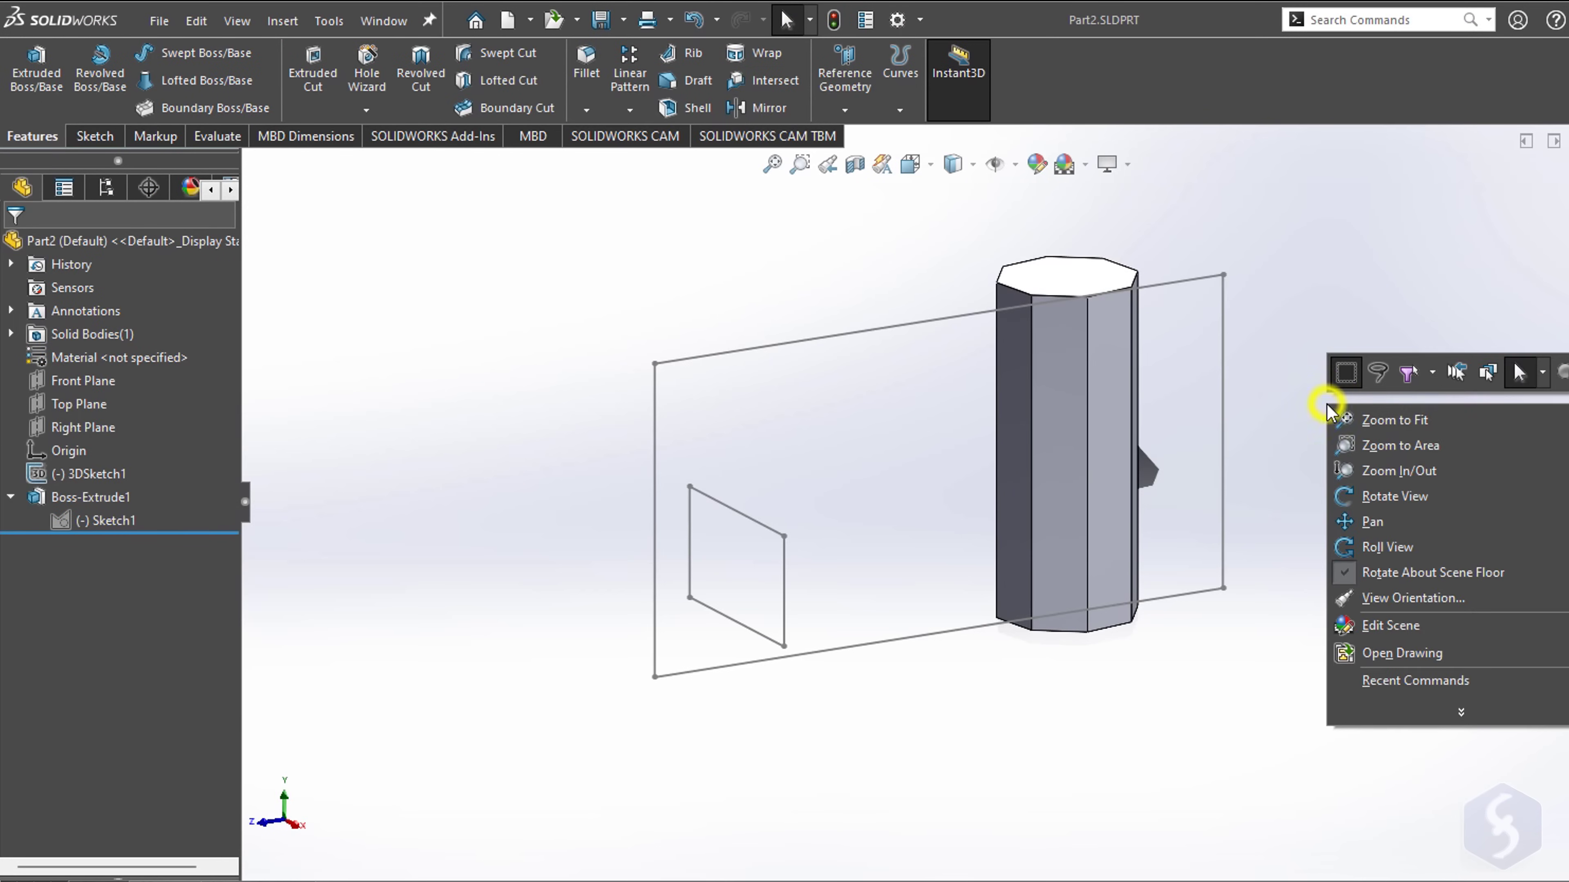
{"action": "left_click", "coordinate": [1390, 497]}
{"action": "mouse_move", "coordinate": [1383, 460]}
{"action": "left_mouse_down"}
{"action": "mouse_move", "coordinate": [1159, 445]}
{"action": "mouse_move", "coordinate": [1078, 525]}
{"action": "mouse_move", "coordinate": [1219, 595]}
{"action": "mouse_move", "coordinate": [1404, 535]}
{"action": "mouse_move", "coordinate": [1499, 494]}
{"action": "mouse_move", "coordinate": [1561, 364]}
{"action": "mouse_move", "coordinate": [1495, 494]}
{"action": "mouse_move", "coordinate": [1470, 469]}
{"action": "left_mouse_up"}
Step: Create a new assembly and place the Revolved part in it
{"action": "left_click", "coordinate": [506, 24]}
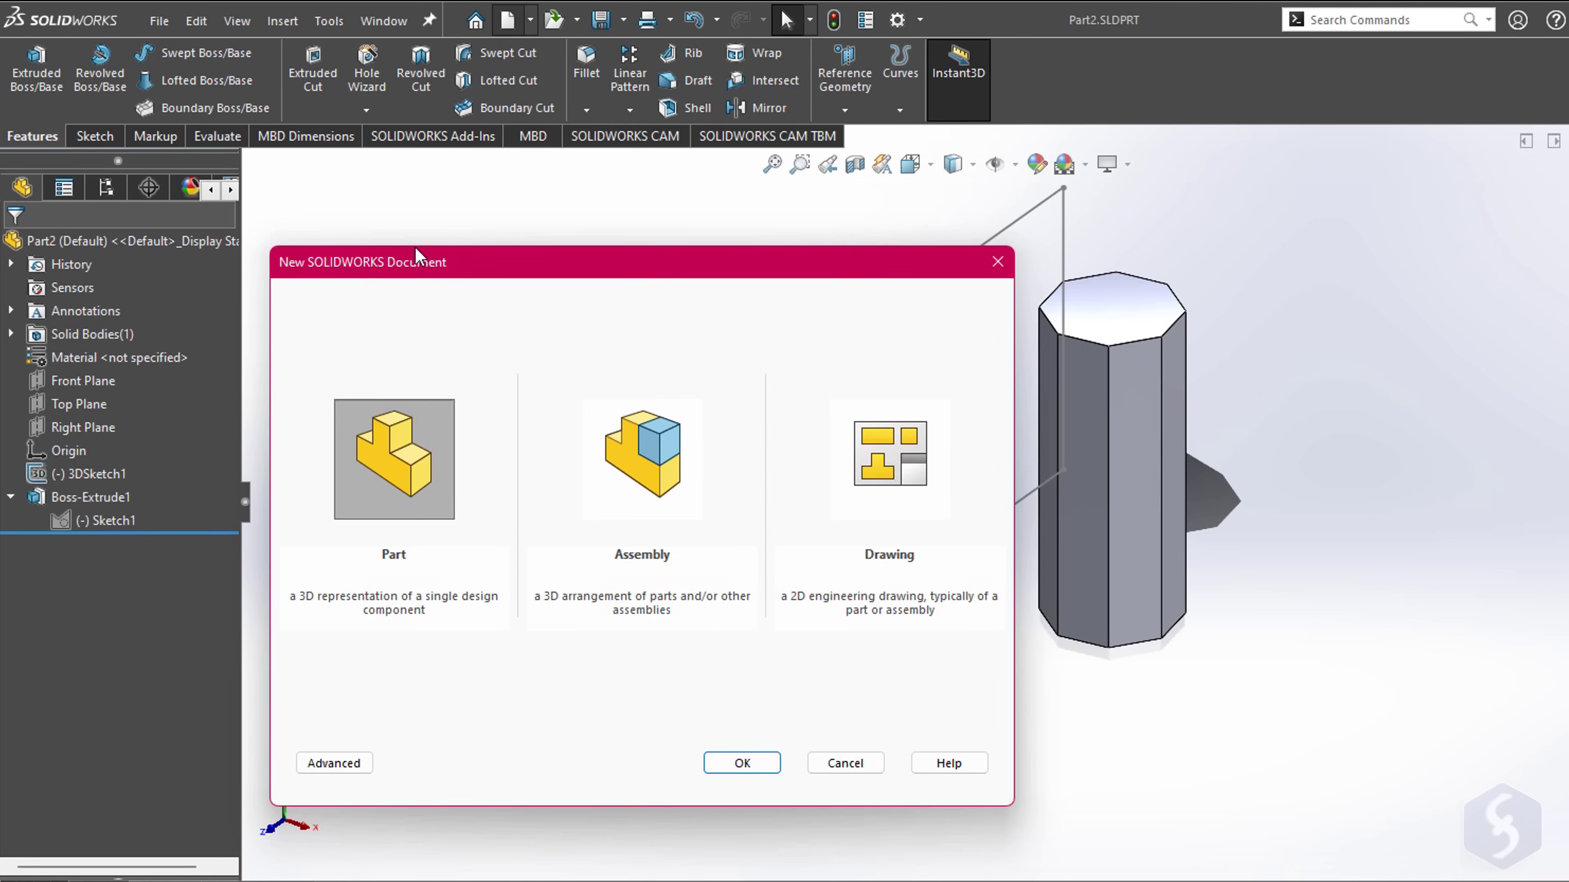
{"action": "left_click", "coordinate": [650, 477]}
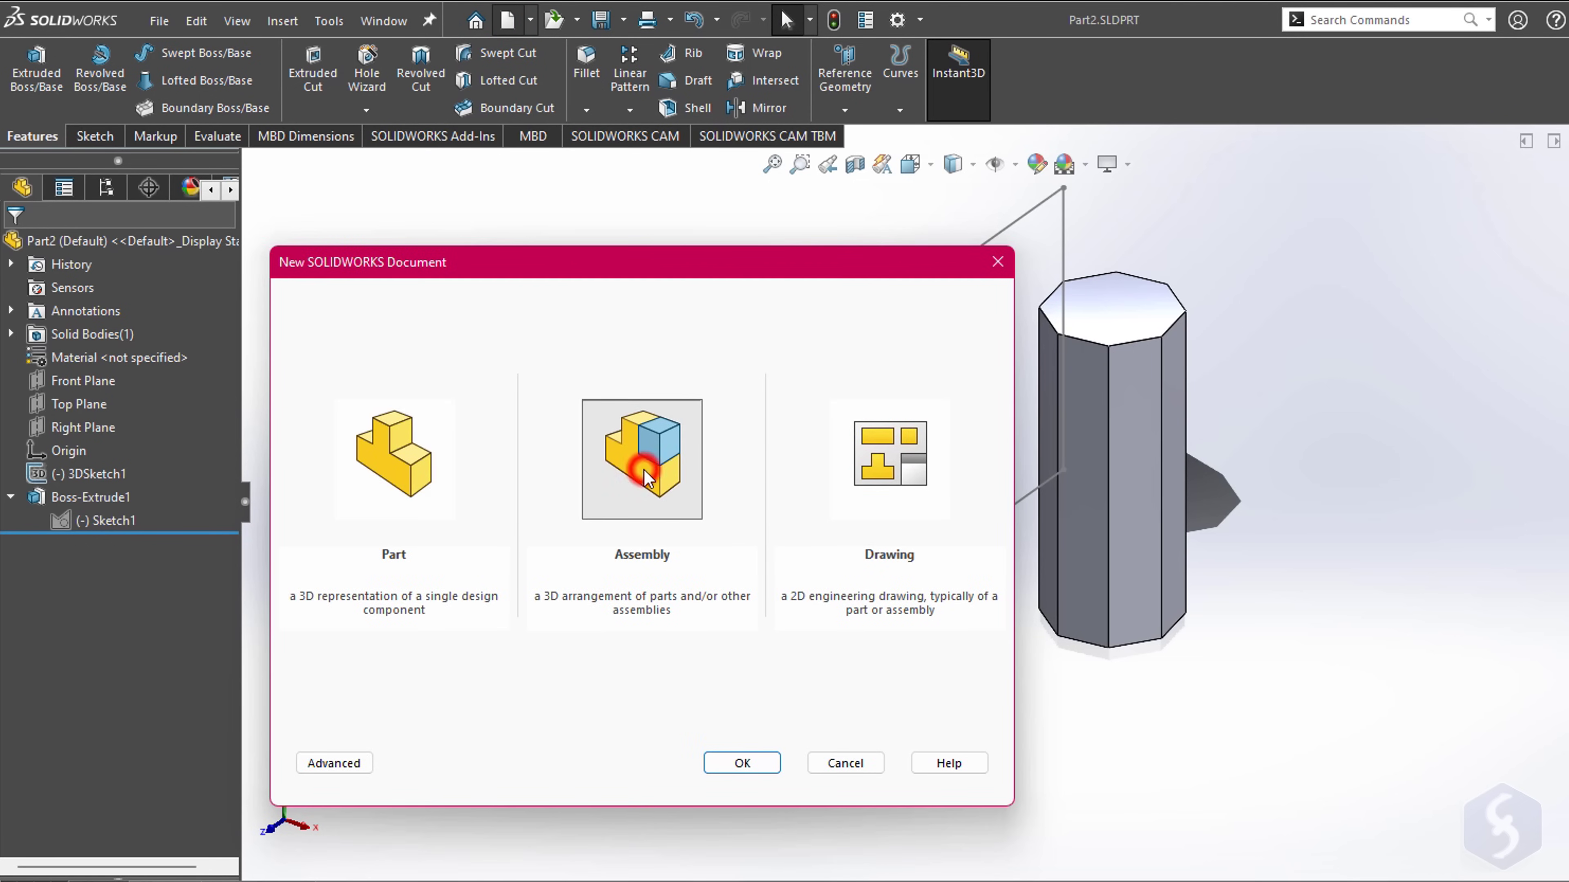
{"action": "left_click", "coordinate": [747, 763]}
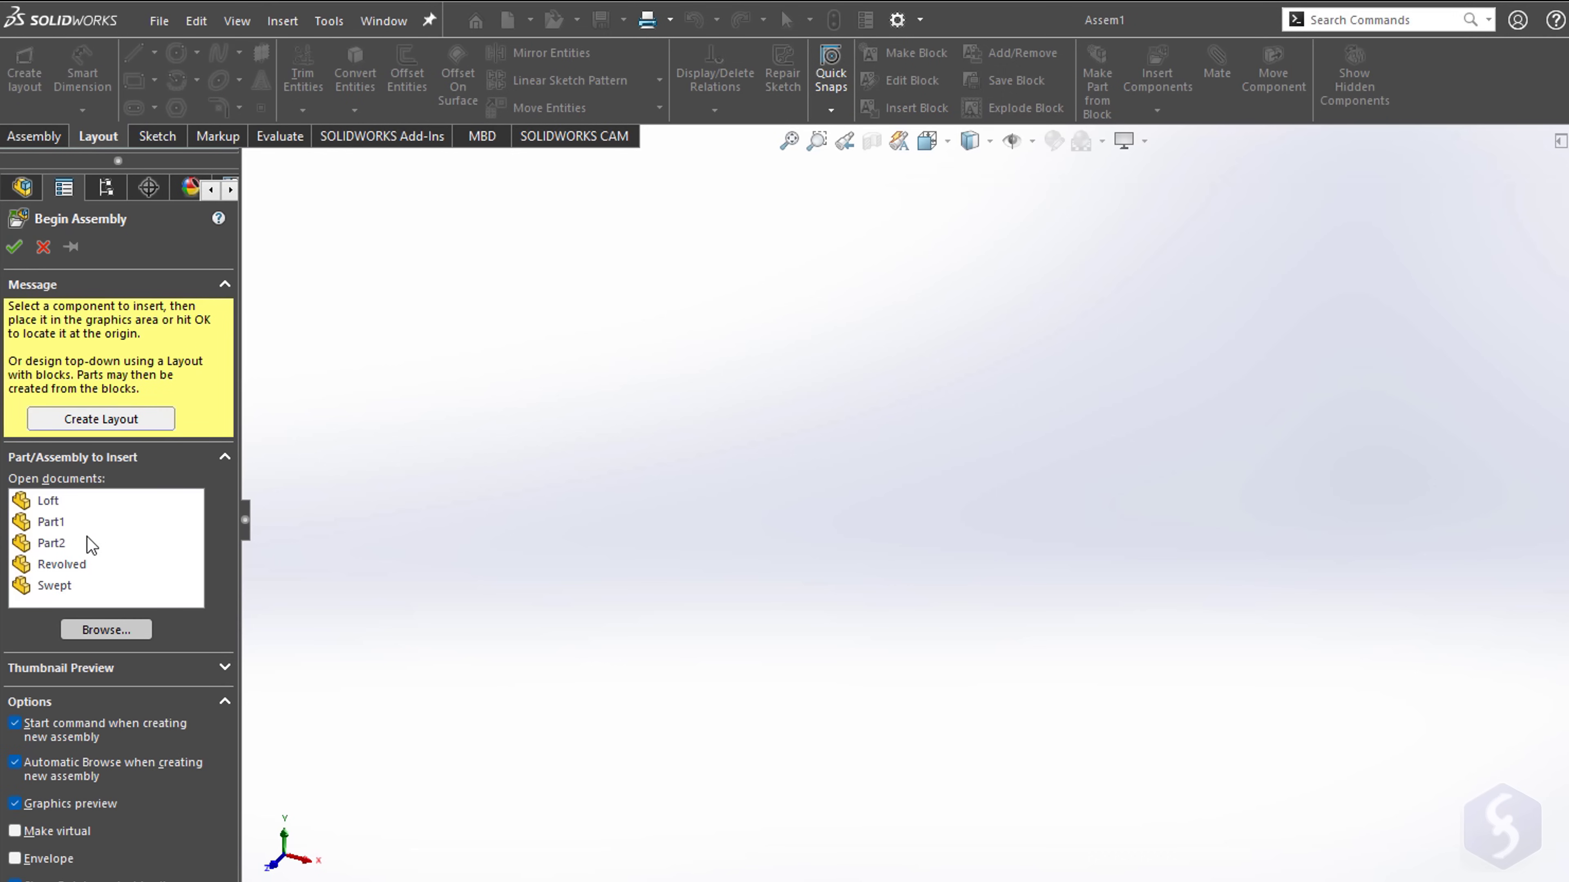
{"action": "left_click", "coordinate": [62, 562]}
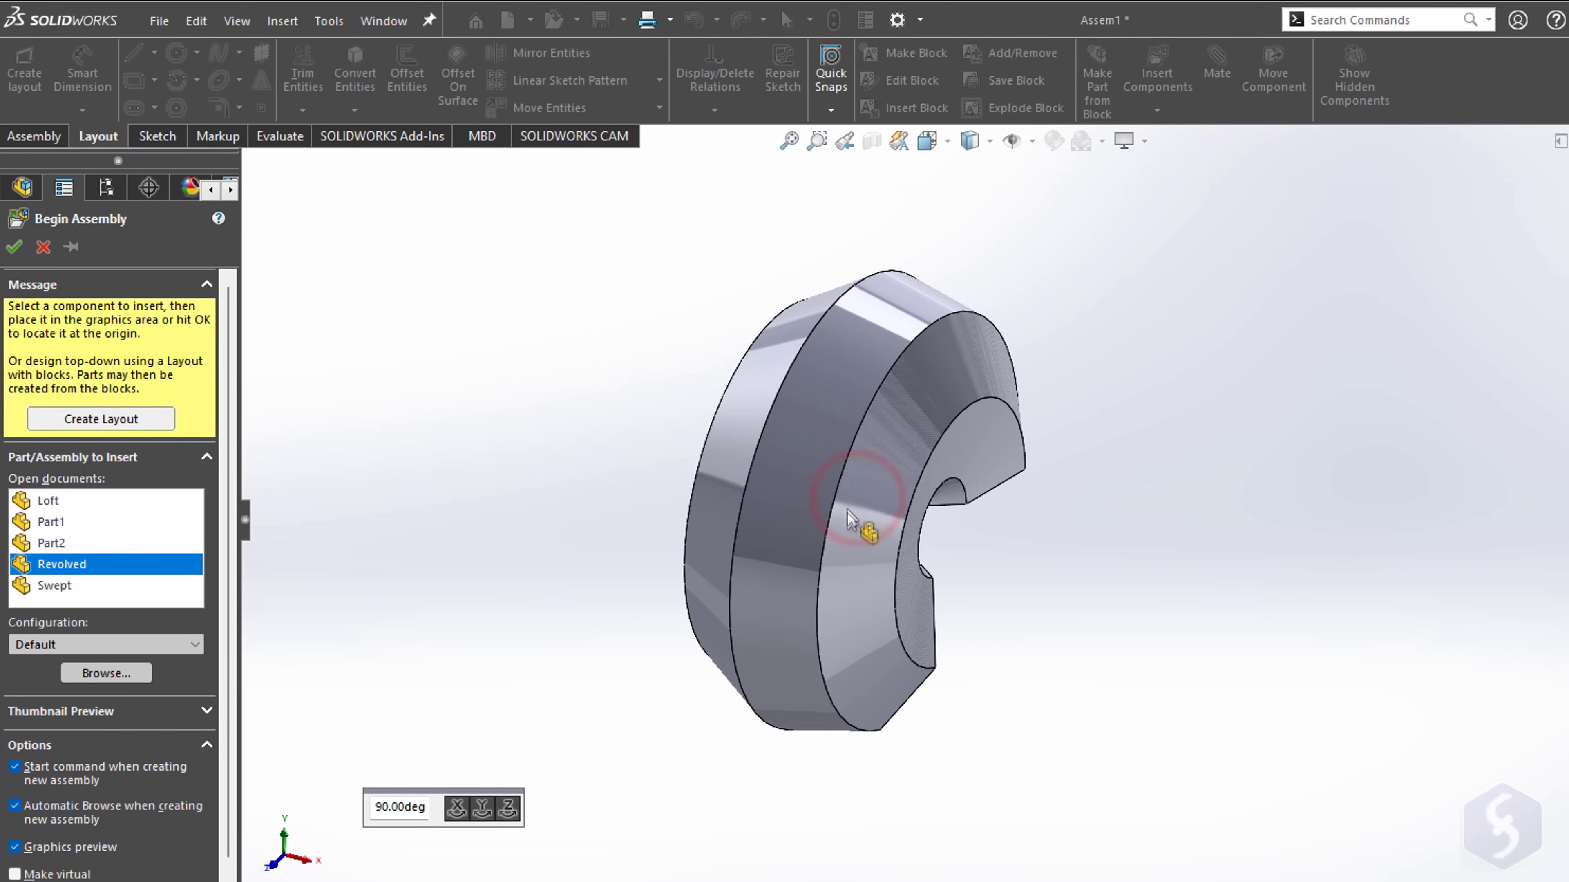
{"action": "left_click", "coordinate": [1016, 594]}
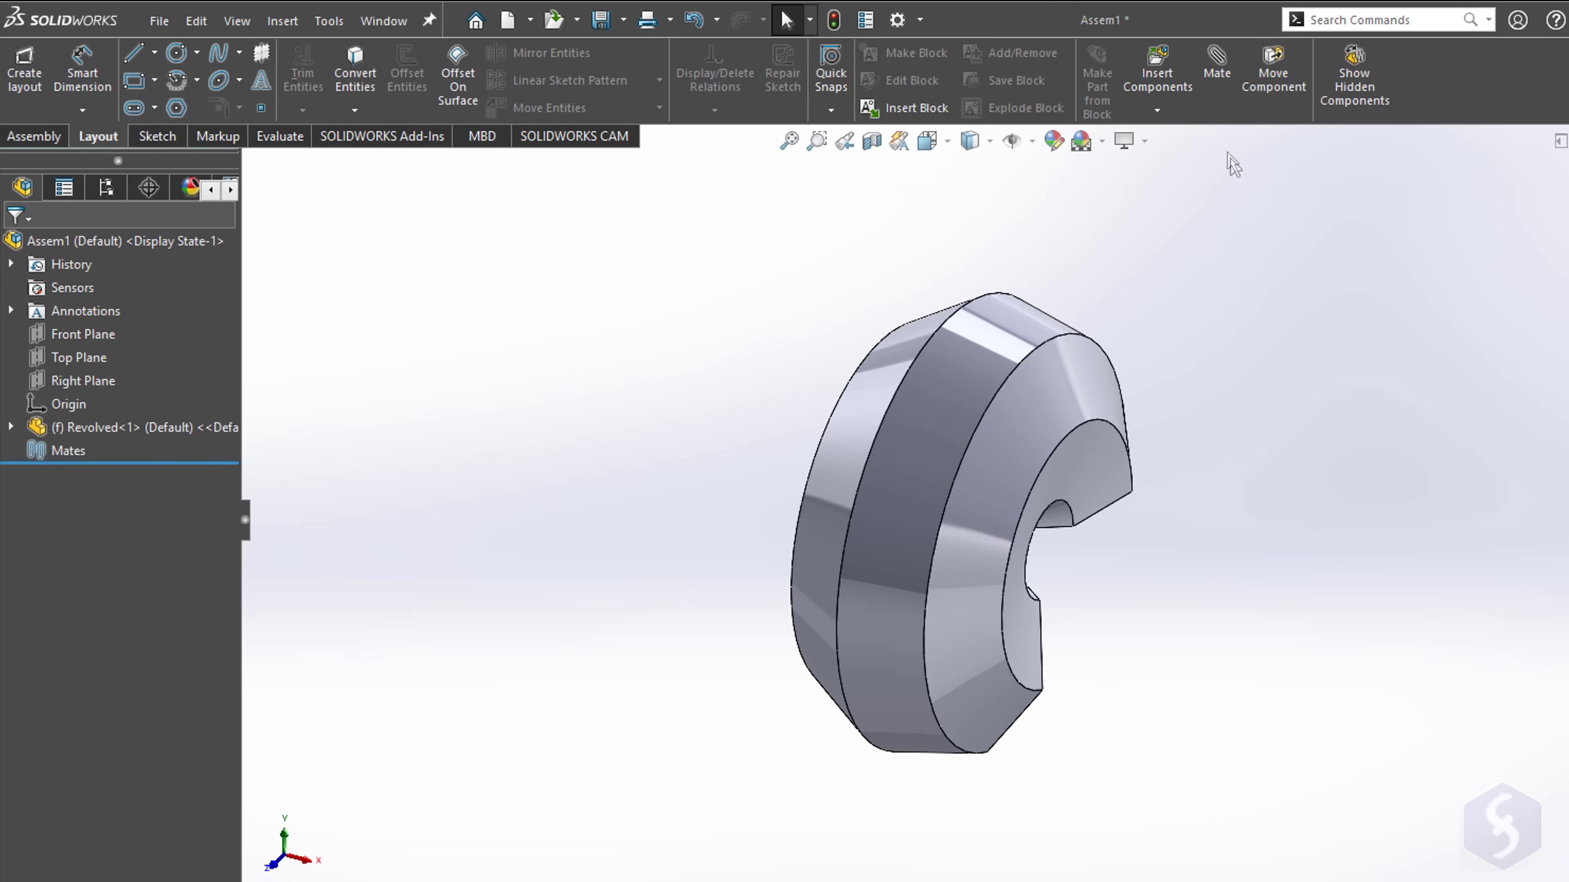
Step: Insert the Loft part beside the revolved part and the Swept part to their left
{"action": "left_click", "coordinate": [1173, 85]}
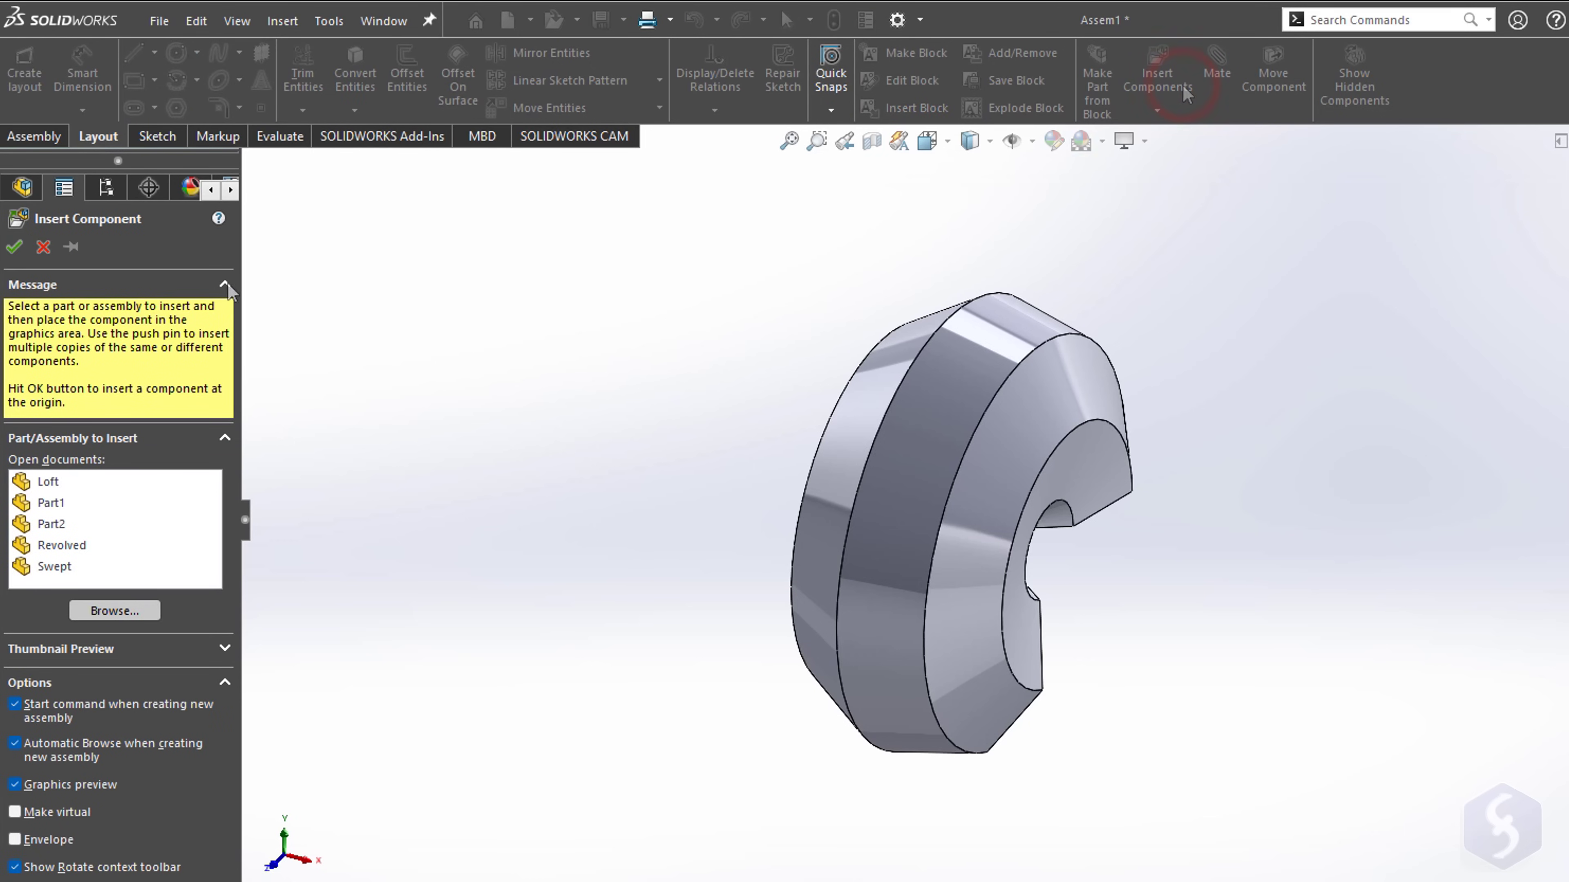
{"action": "left_click", "coordinate": [52, 482]}
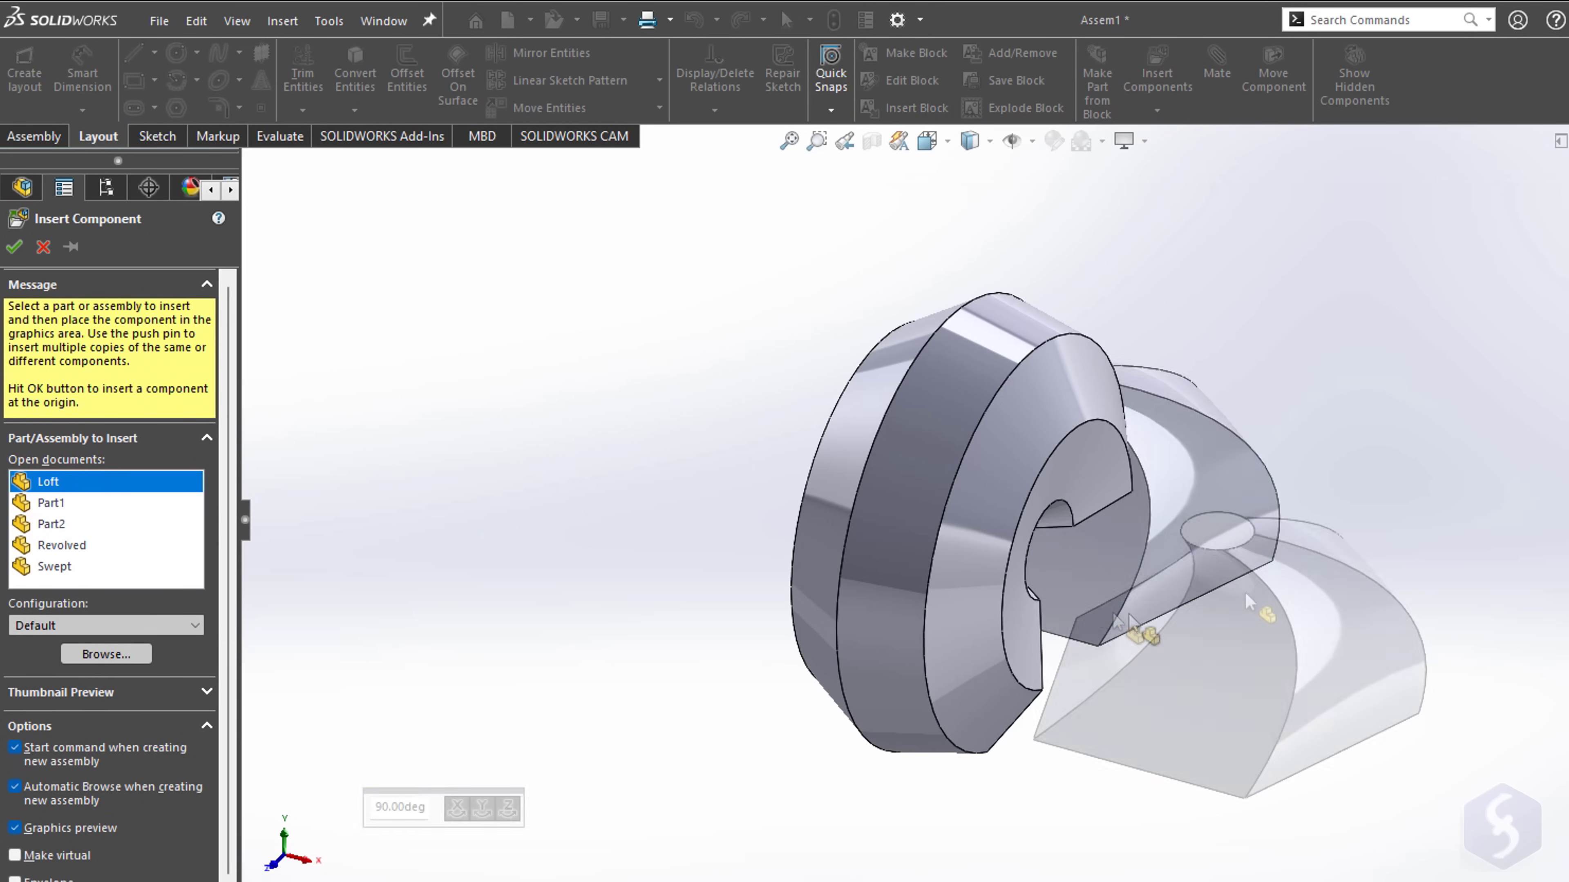
{"action": "left_click", "coordinate": [1318, 567]}
{"action": "left_click", "coordinate": [1157, 81]}
{"action": "left_click", "coordinate": [54, 567]}
{"action": "left_click", "coordinate": [574, 581]}
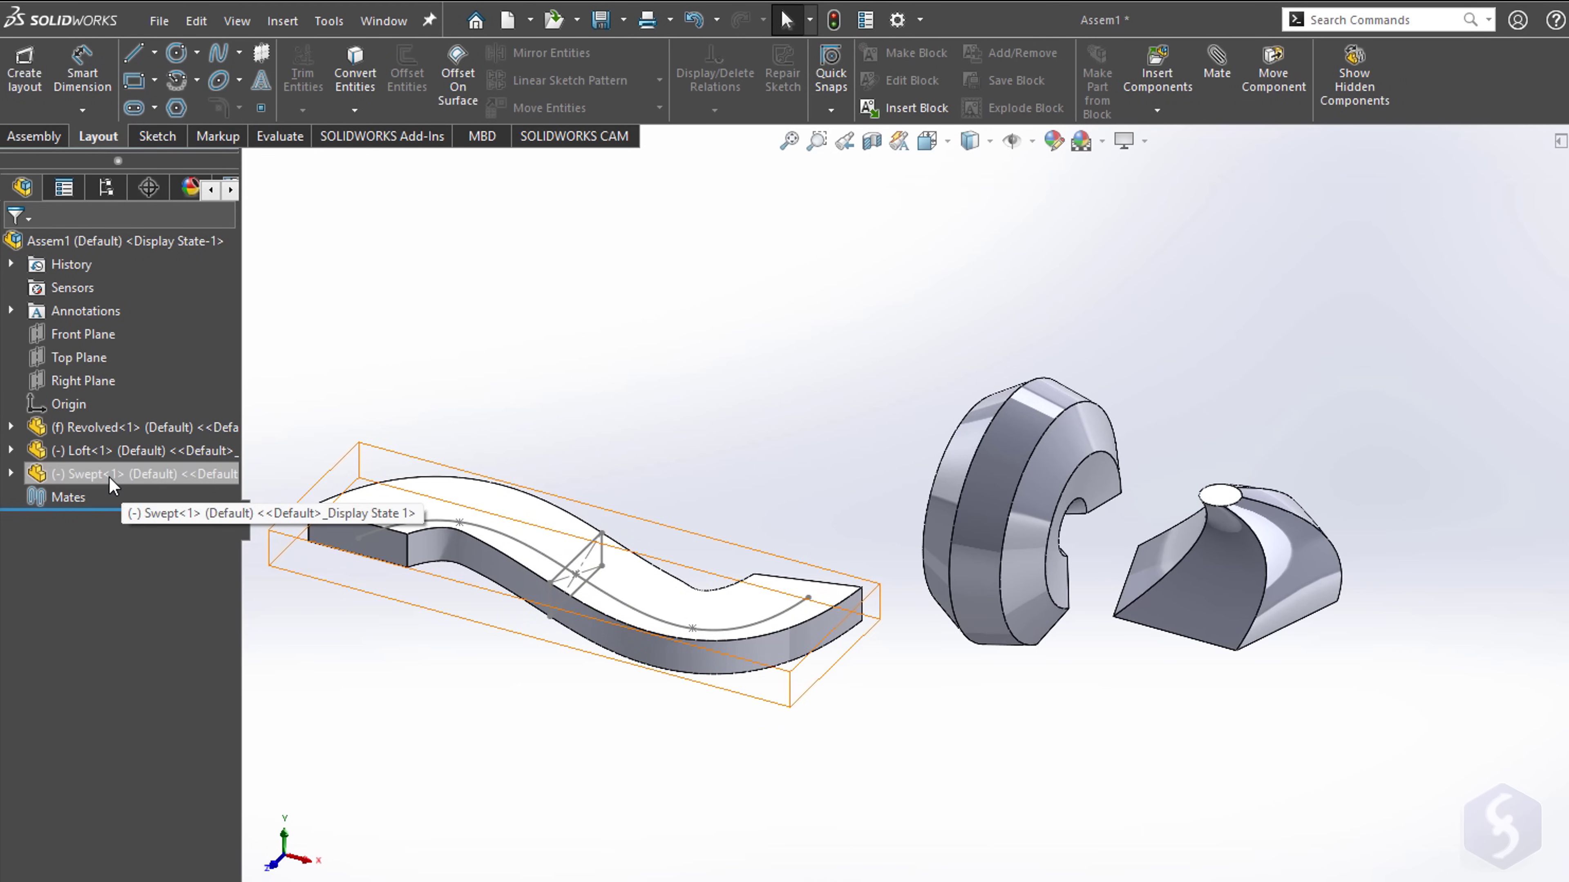
Step: Slide the Loft component along X and rotate it into a new orientation
{"action": "left_click", "coordinate": [110, 481]}
{"action": "left_click", "coordinate": [65, 427]}
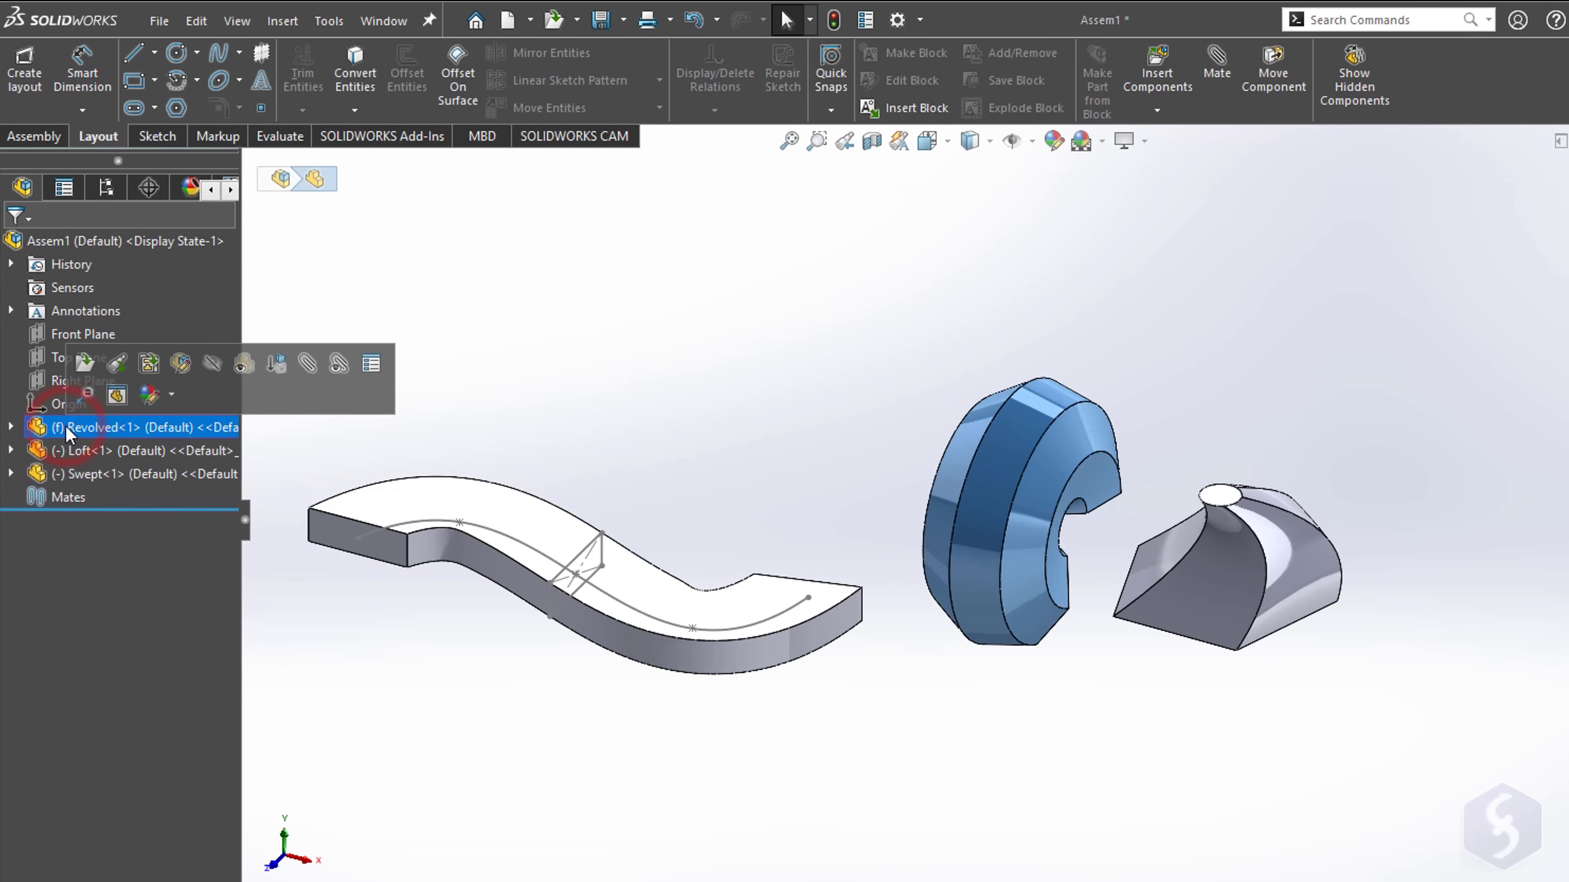
{"action": "left_click", "coordinate": [86, 450]}
{"action": "left_click_drag", "start_coordinate": [1266, 565], "coordinate": [1315, 519]}
{"action": "left_click_drag", "start_coordinate": [1334, 445], "coordinate": [1364, 494]}
{"action": "left_click", "coordinate": [110, 474]}
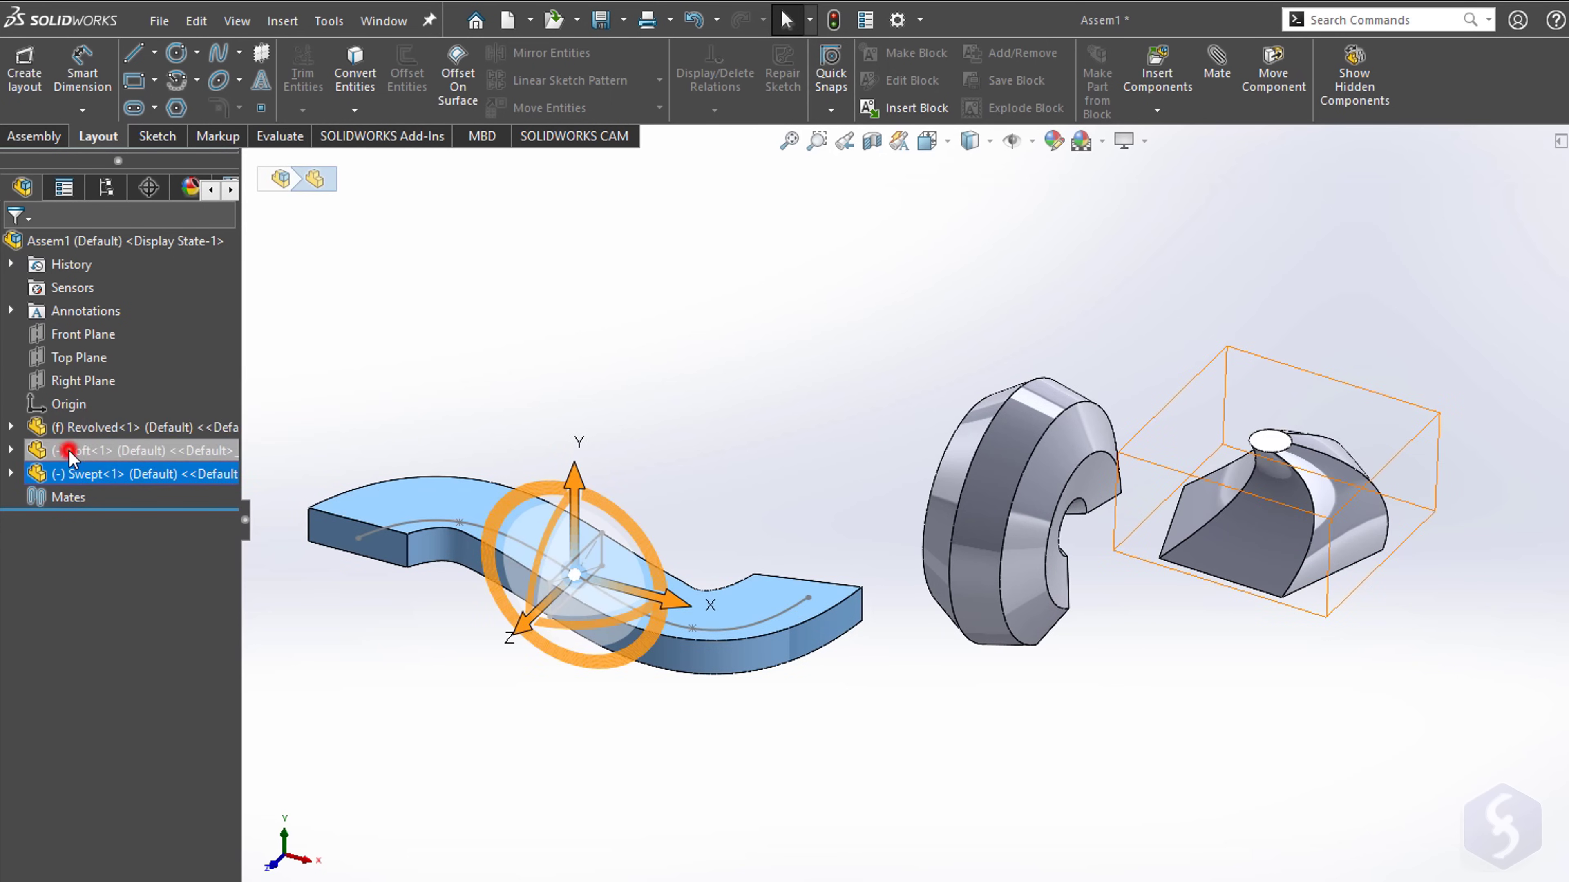
{"action": "left_click", "coordinate": [93, 453]}
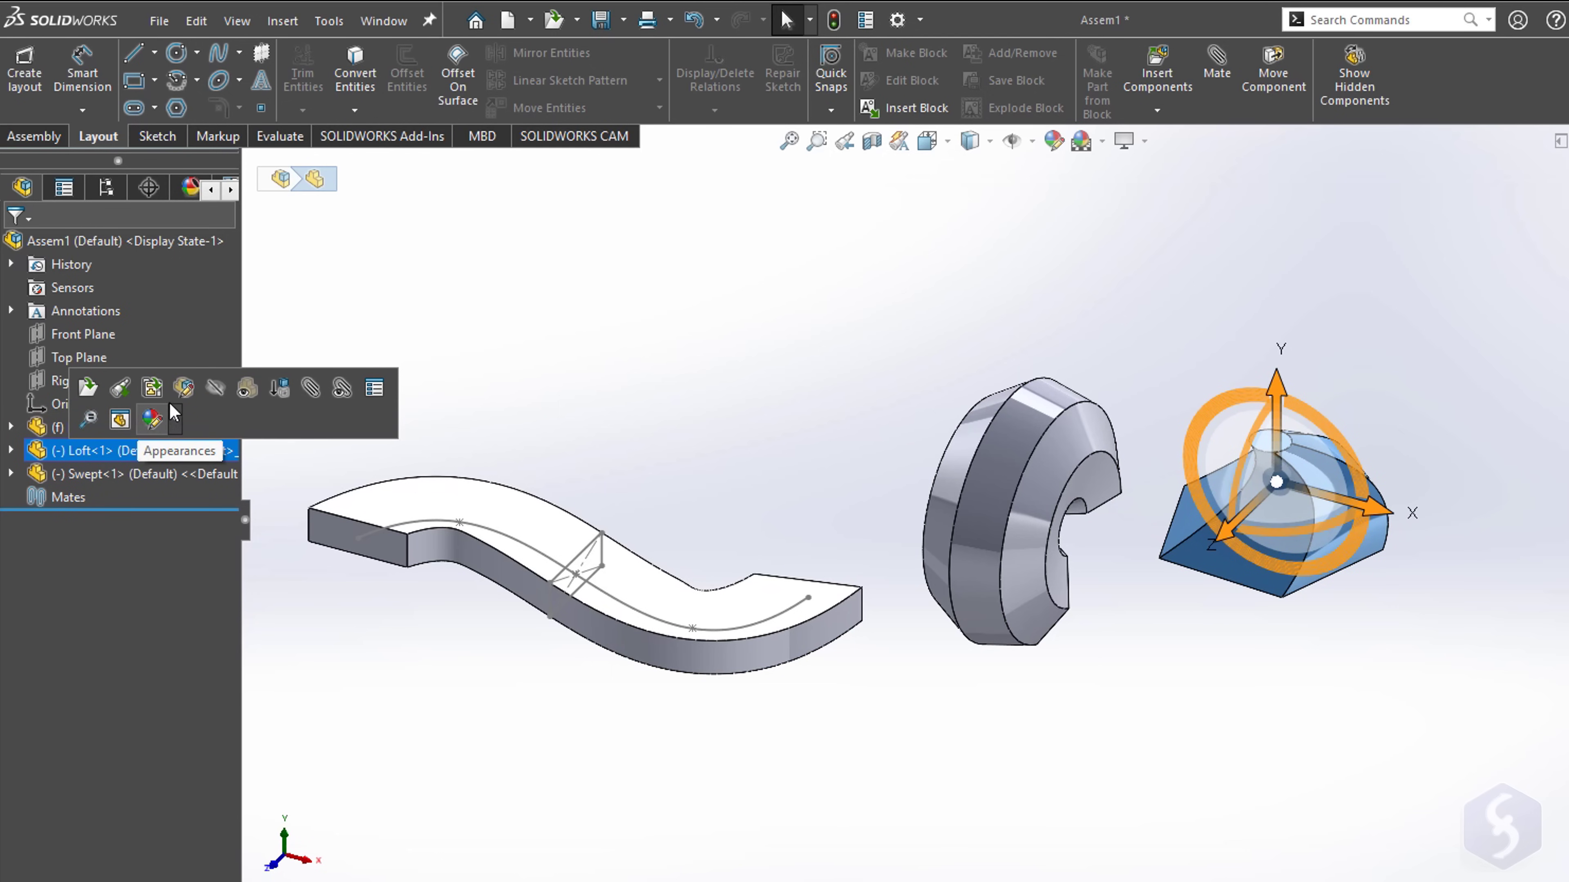
Step: Edit the Loft part in context, saving the assembly as Assem4 without rebuilding
{"action": "left_click", "coordinate": [184, 387]}
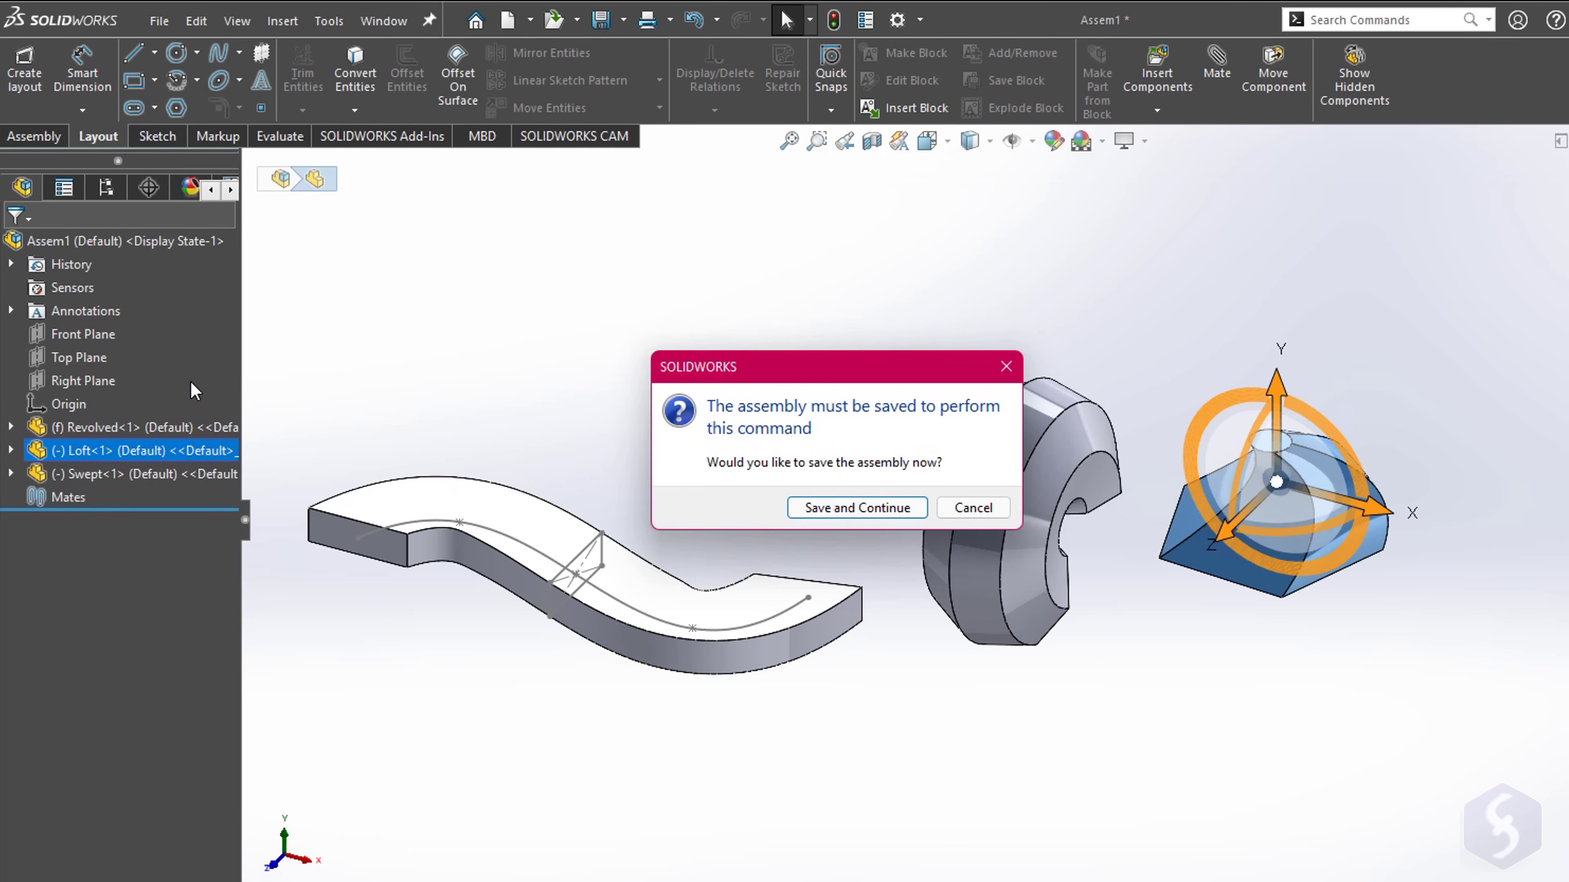
{"action": "left_click", "coordinate": [858, 508]}
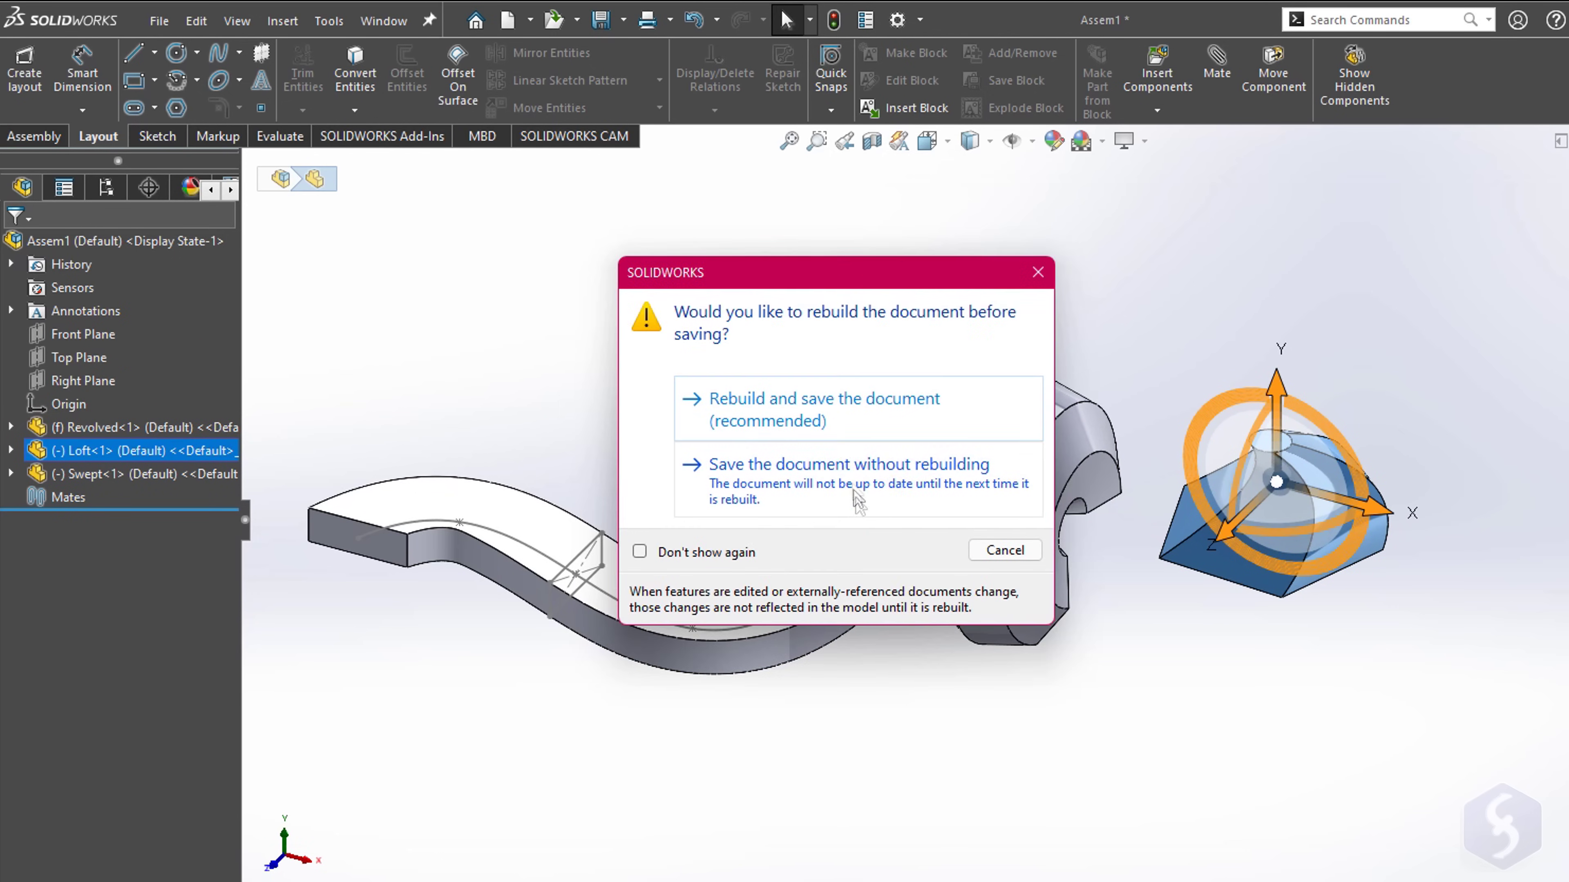
{"action": "left_click", "coordinate": [851, 478]}
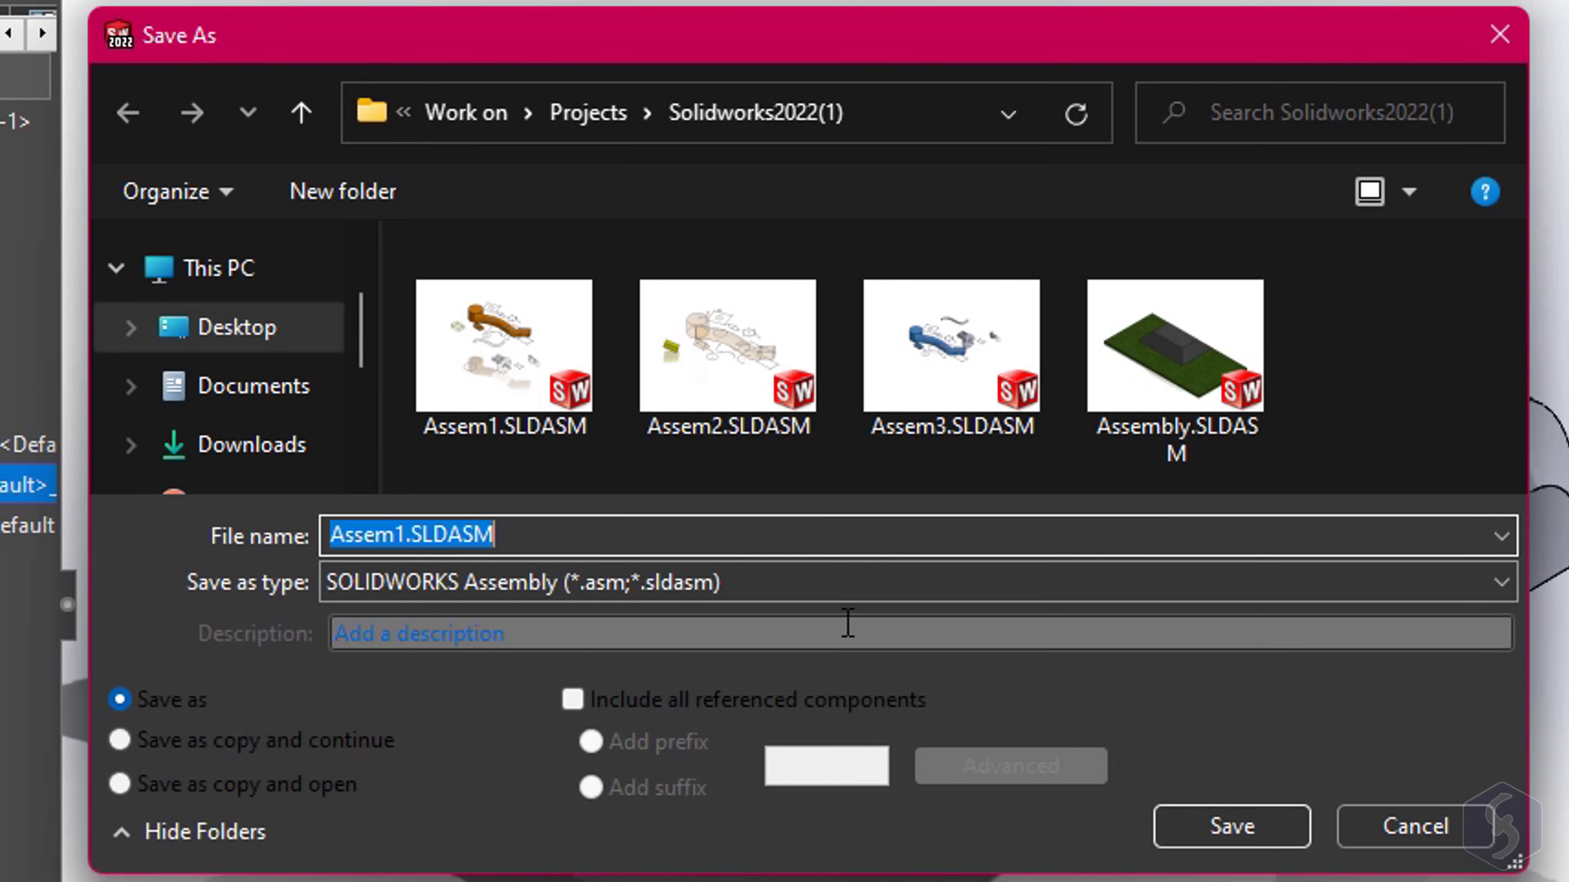
{"action": "left_click", "coordinate": [403, 534]}
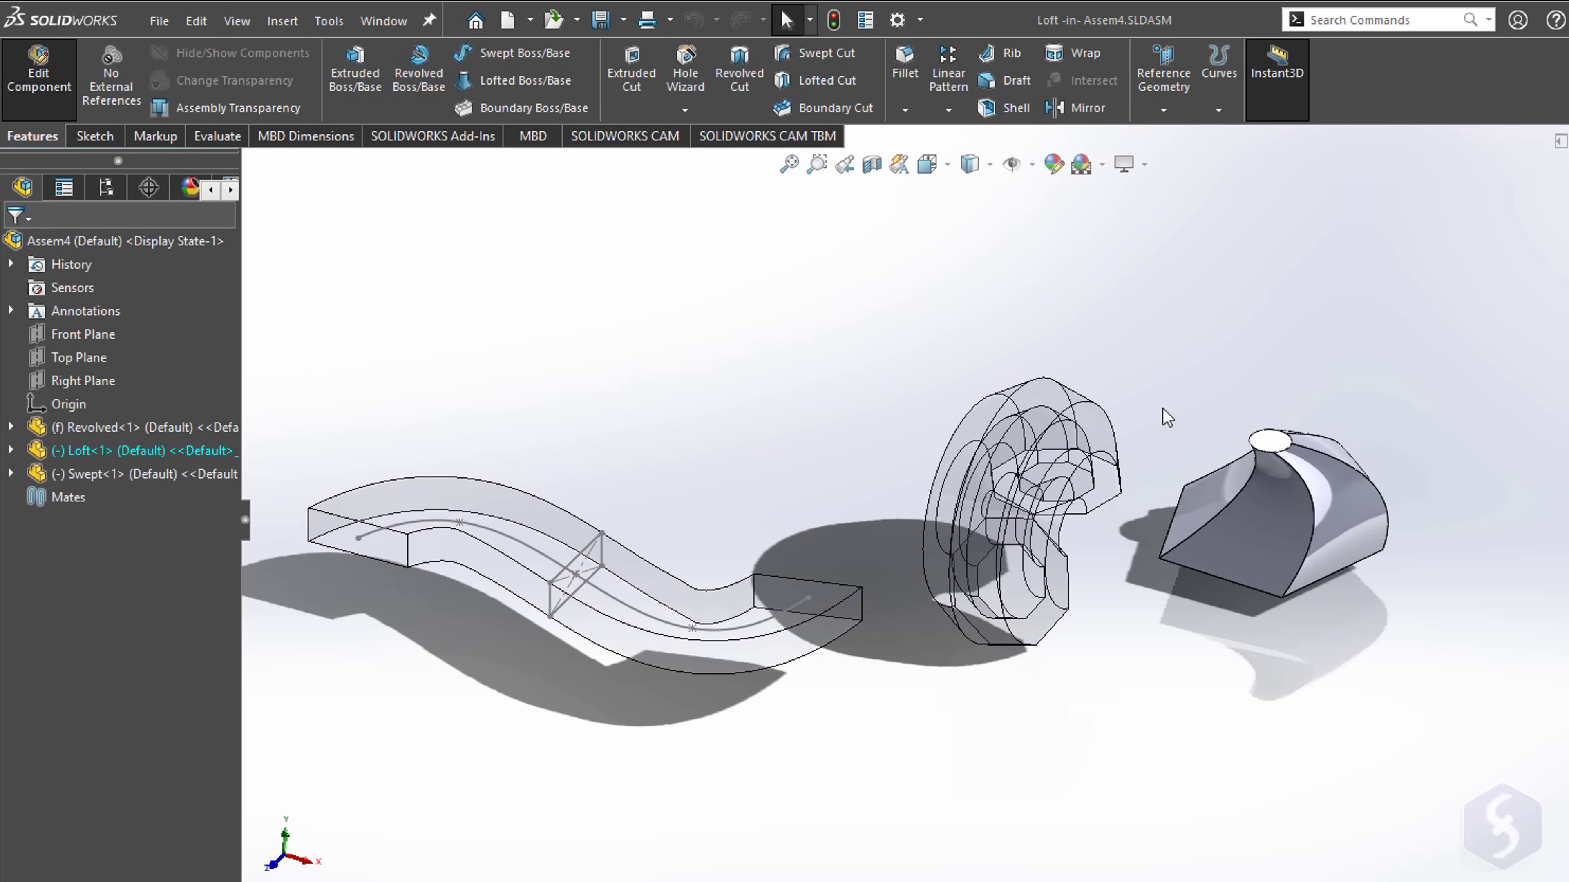
Step: Choose Edit Assembly on the Assem4 root to end editing of the Loft part
{"action": "scroll", "coordinate": [1168, 418], "scroll_direction": "down", "scroll_amount": 4}
{"action": "left_click", "coordinate": [1094, 463]}
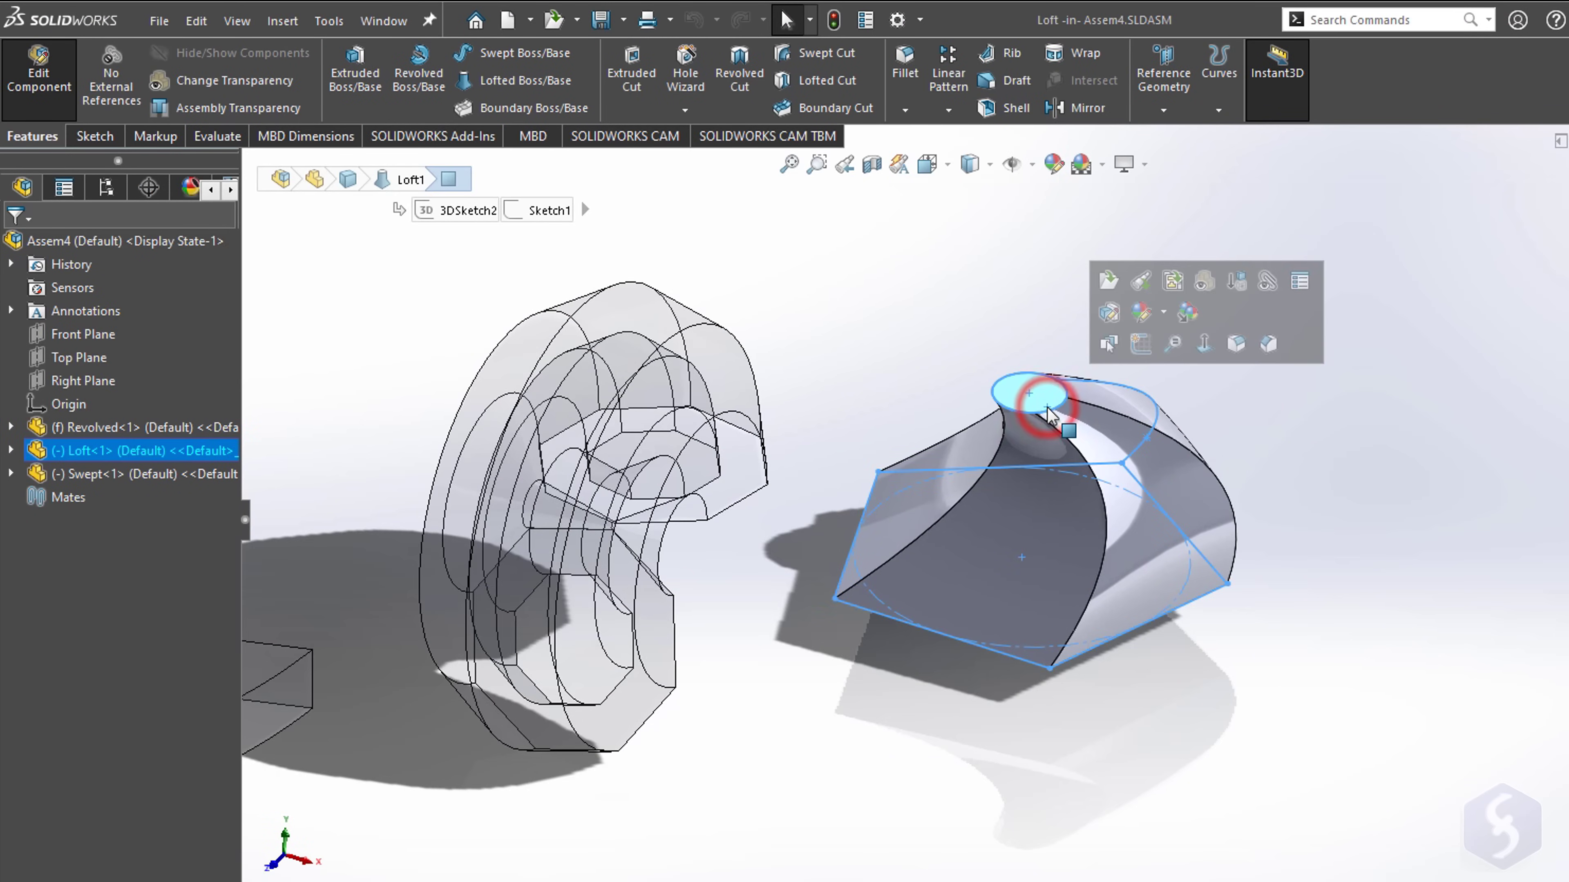
{"action": "left_click", "coordinate": [1144, 480]}
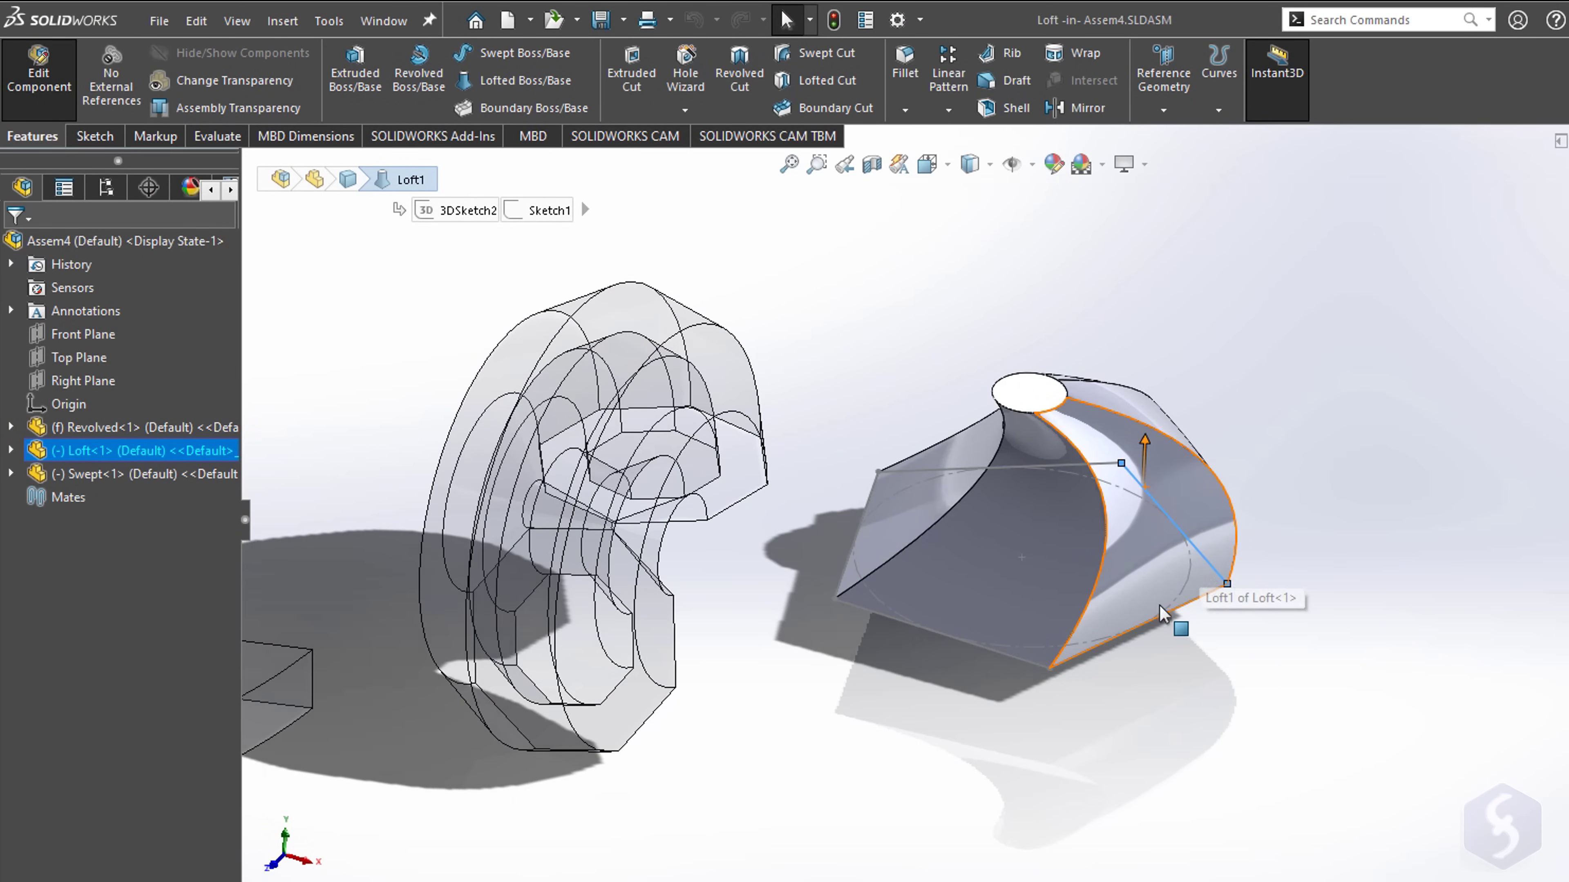
{"action": "left_click", "coordinate": [1105, 567]}
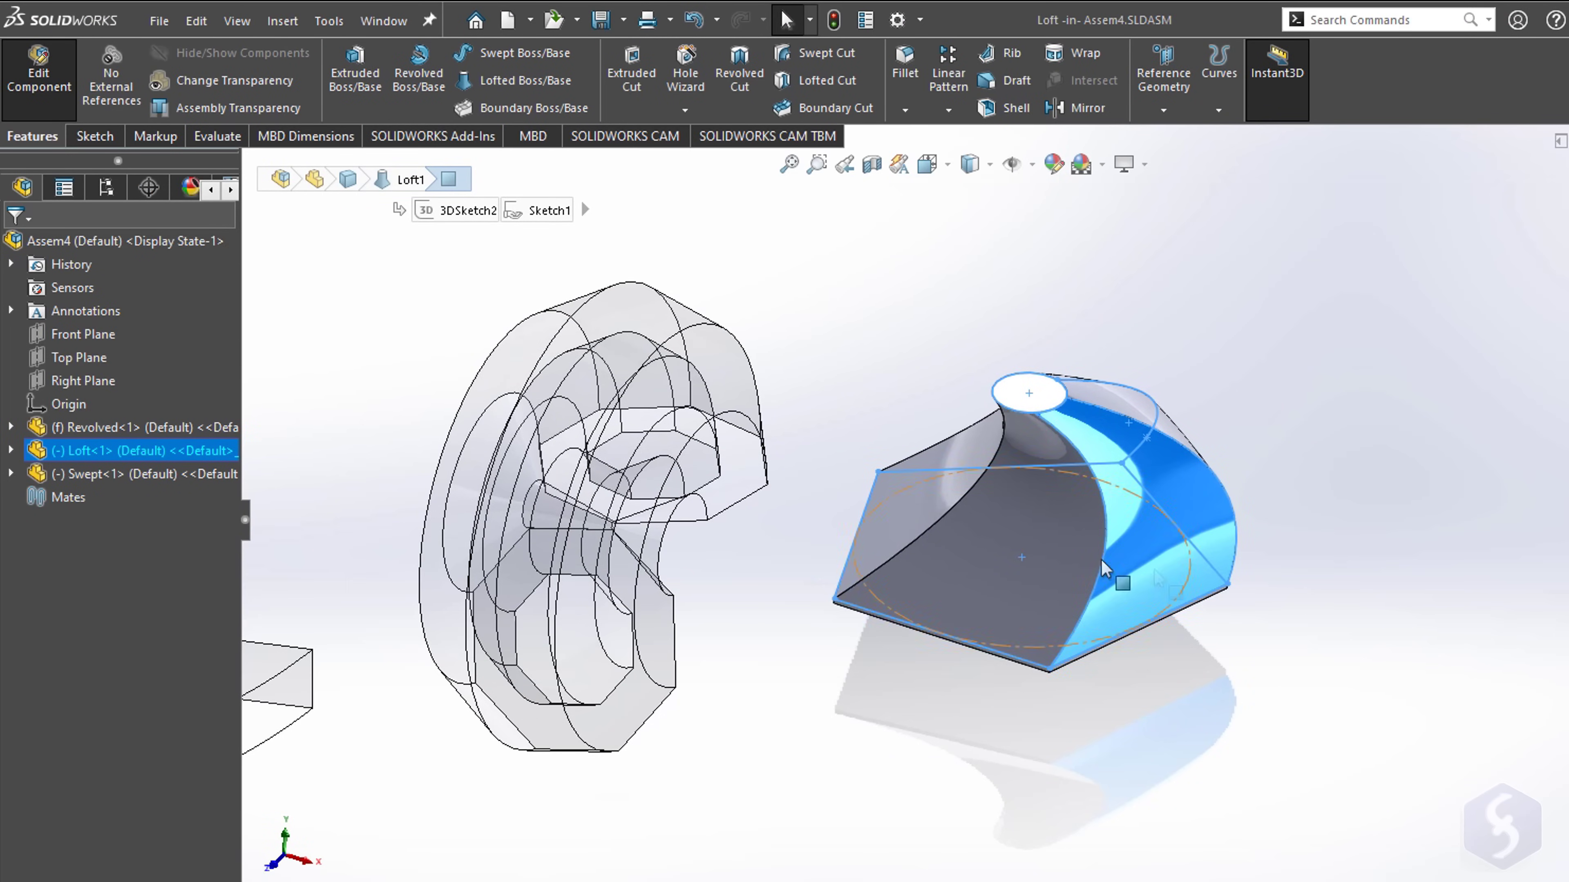
{"action": "left_click", "coordinate": [137, 246]}
{"action": "right_click", "coordinate": [117, 247]}
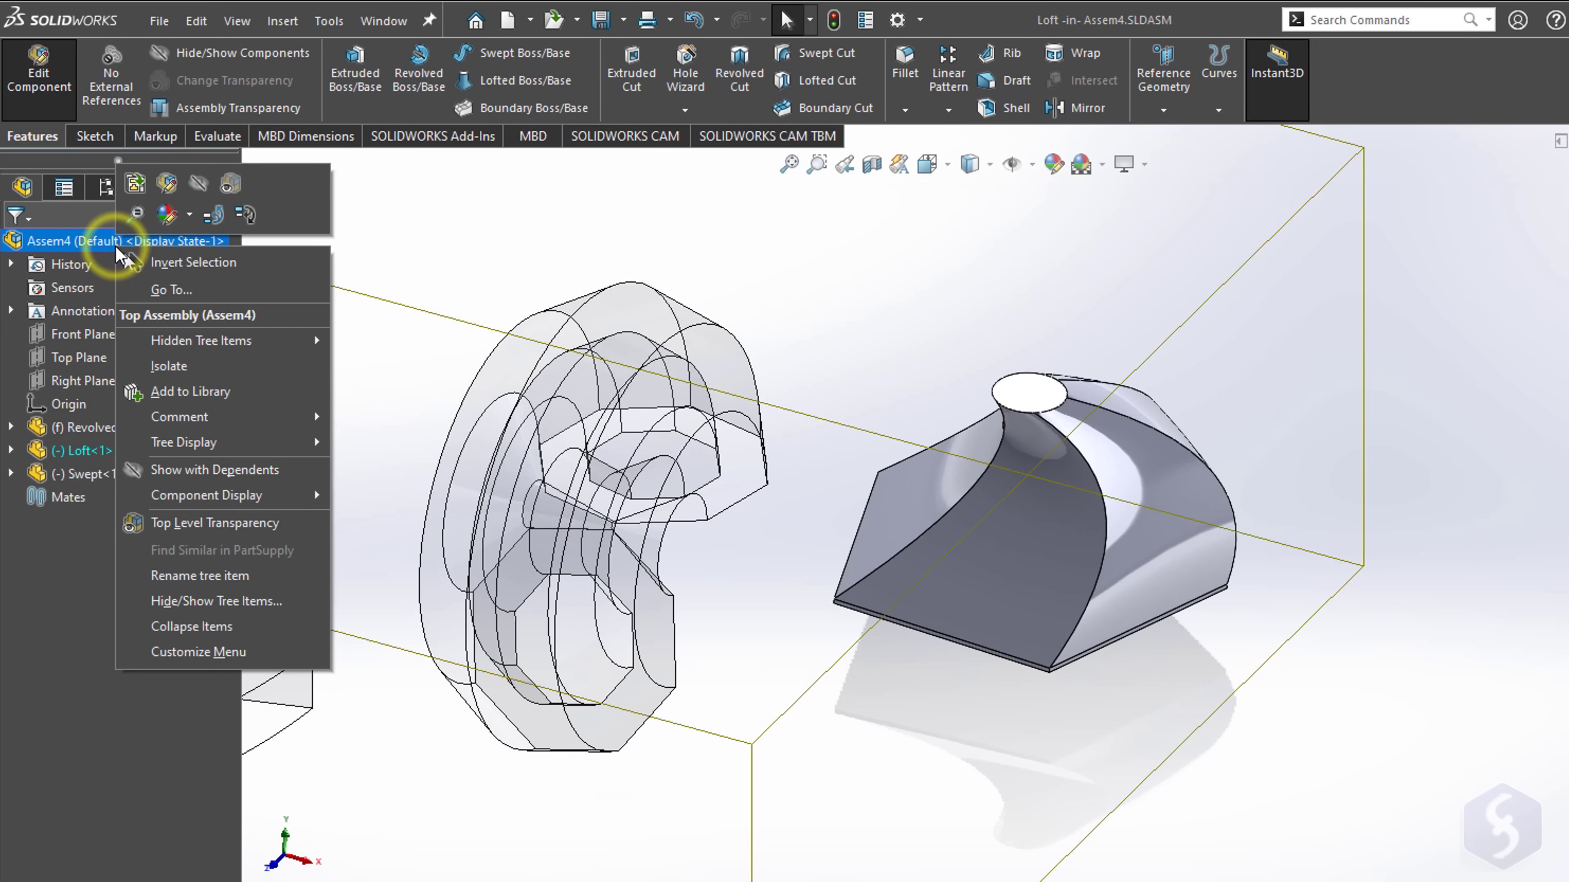
{"action": "left_click", "coordinate": [168, 185]}
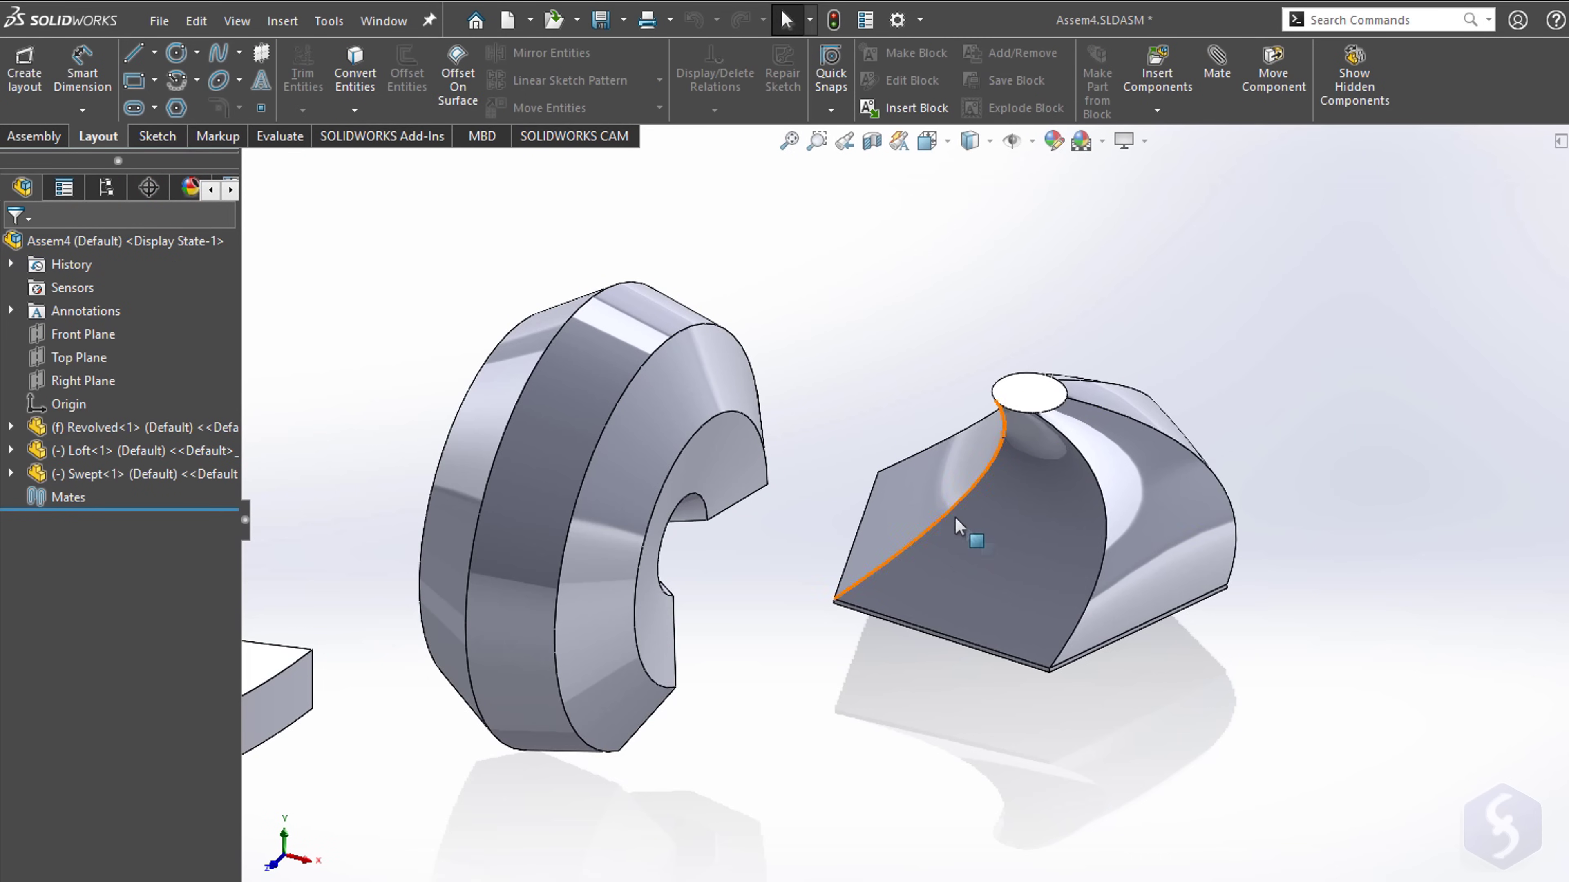
Step: Fit all three parts in view and apply a red appearance to the Loft component
{"action": "middle_click_drag", "start_coordinate": [981, 438], "coordinate": [1040, 511]}
{"action": "key", "text": "f"}
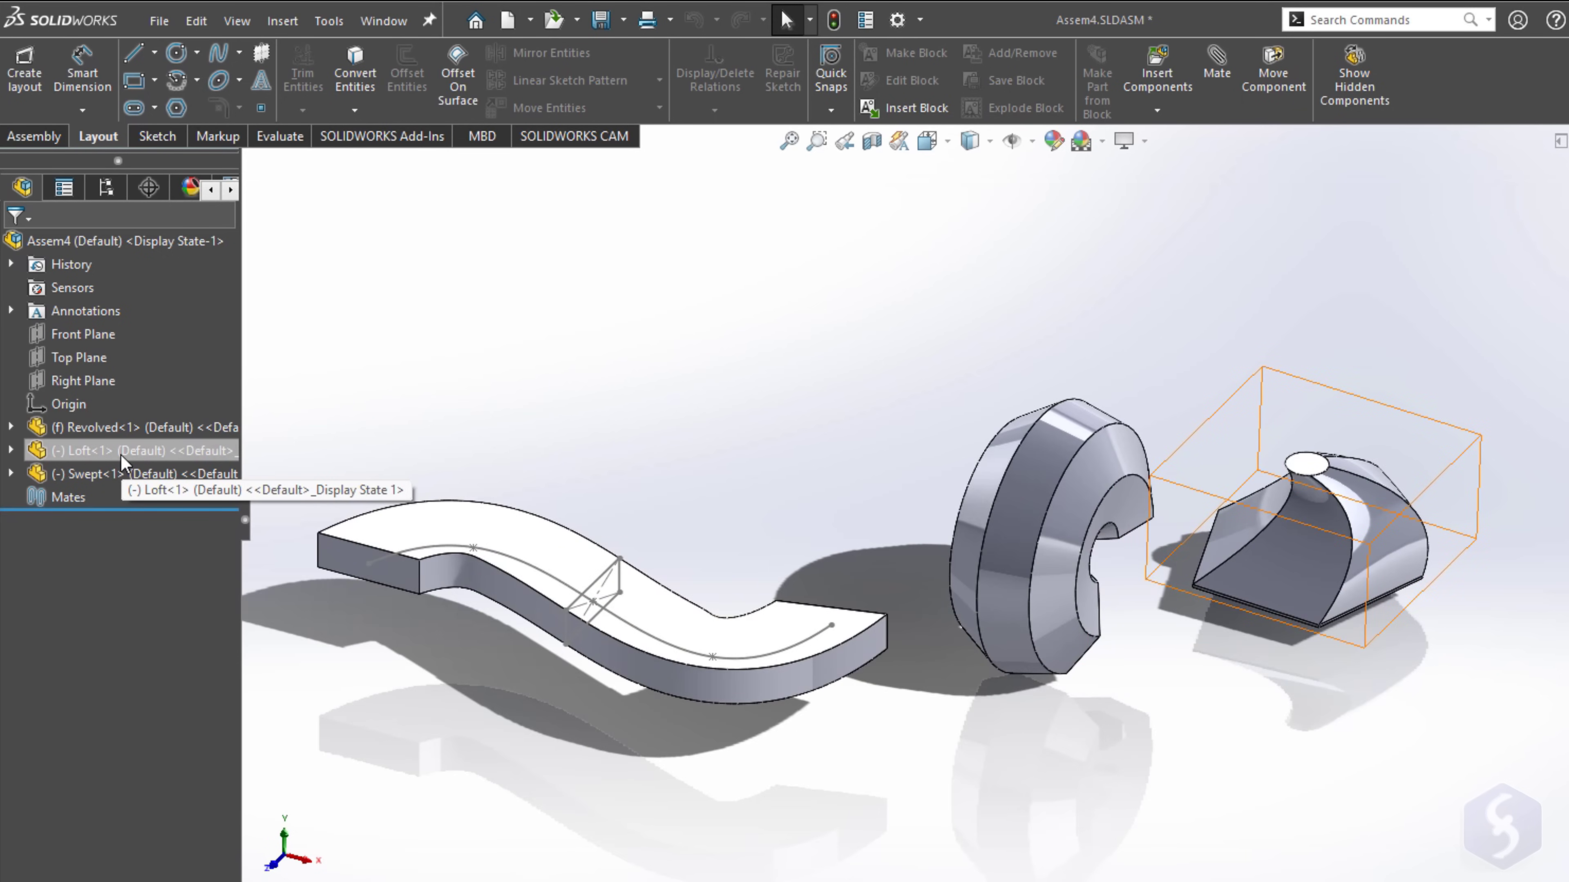
{"action": "left_click", "coordinate": [122, 459]}
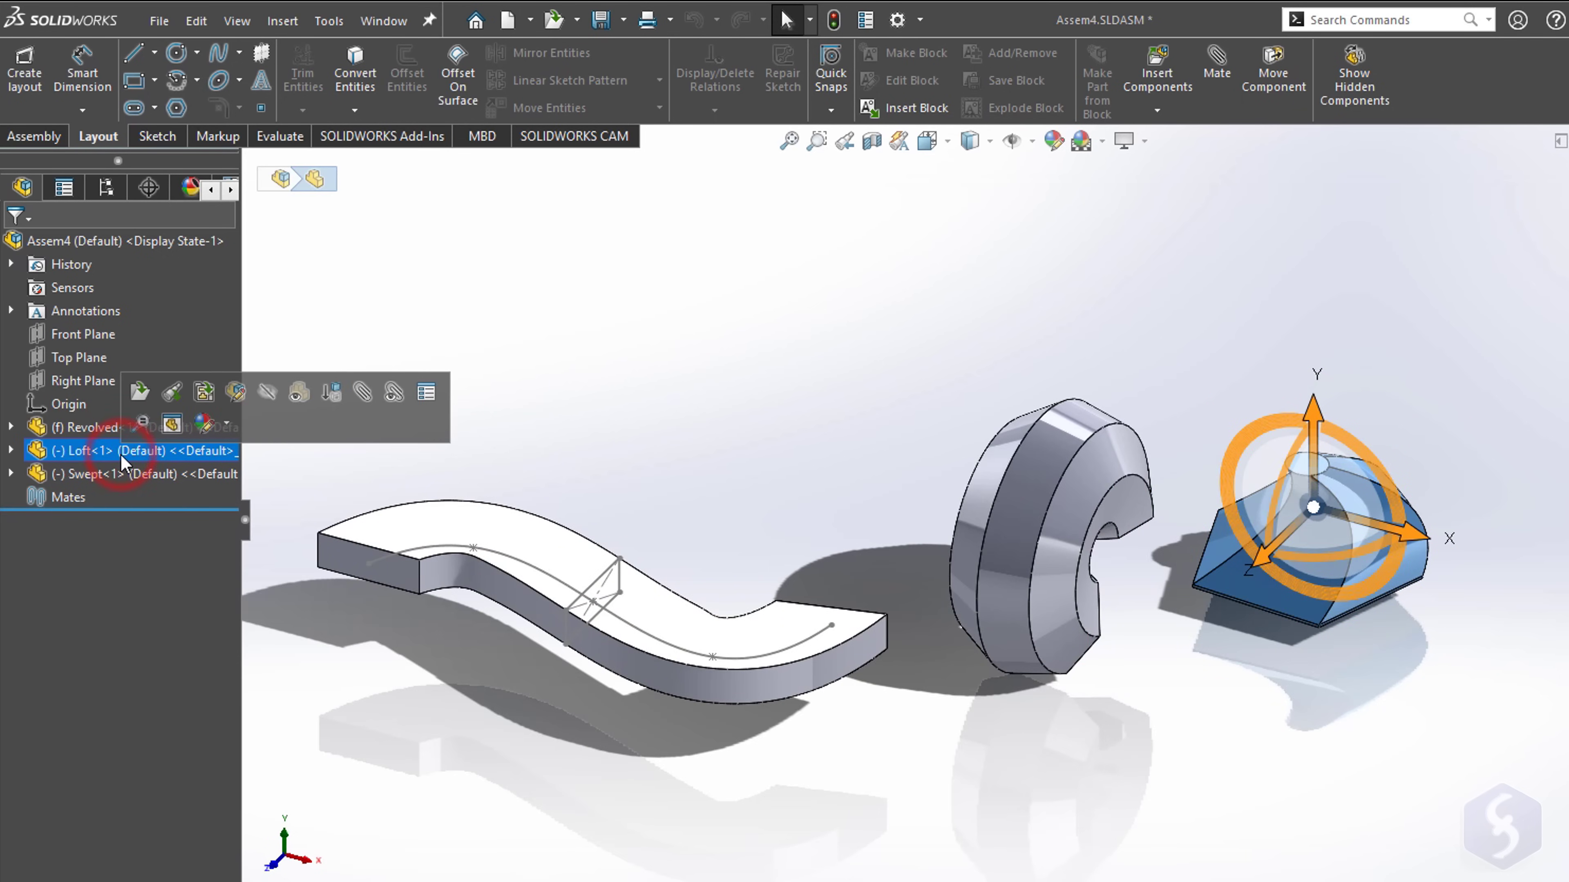
{"action": "left_click", "coordinate": [208, 427]}
{"action": "left_click", "coordinate": [242, 497]}
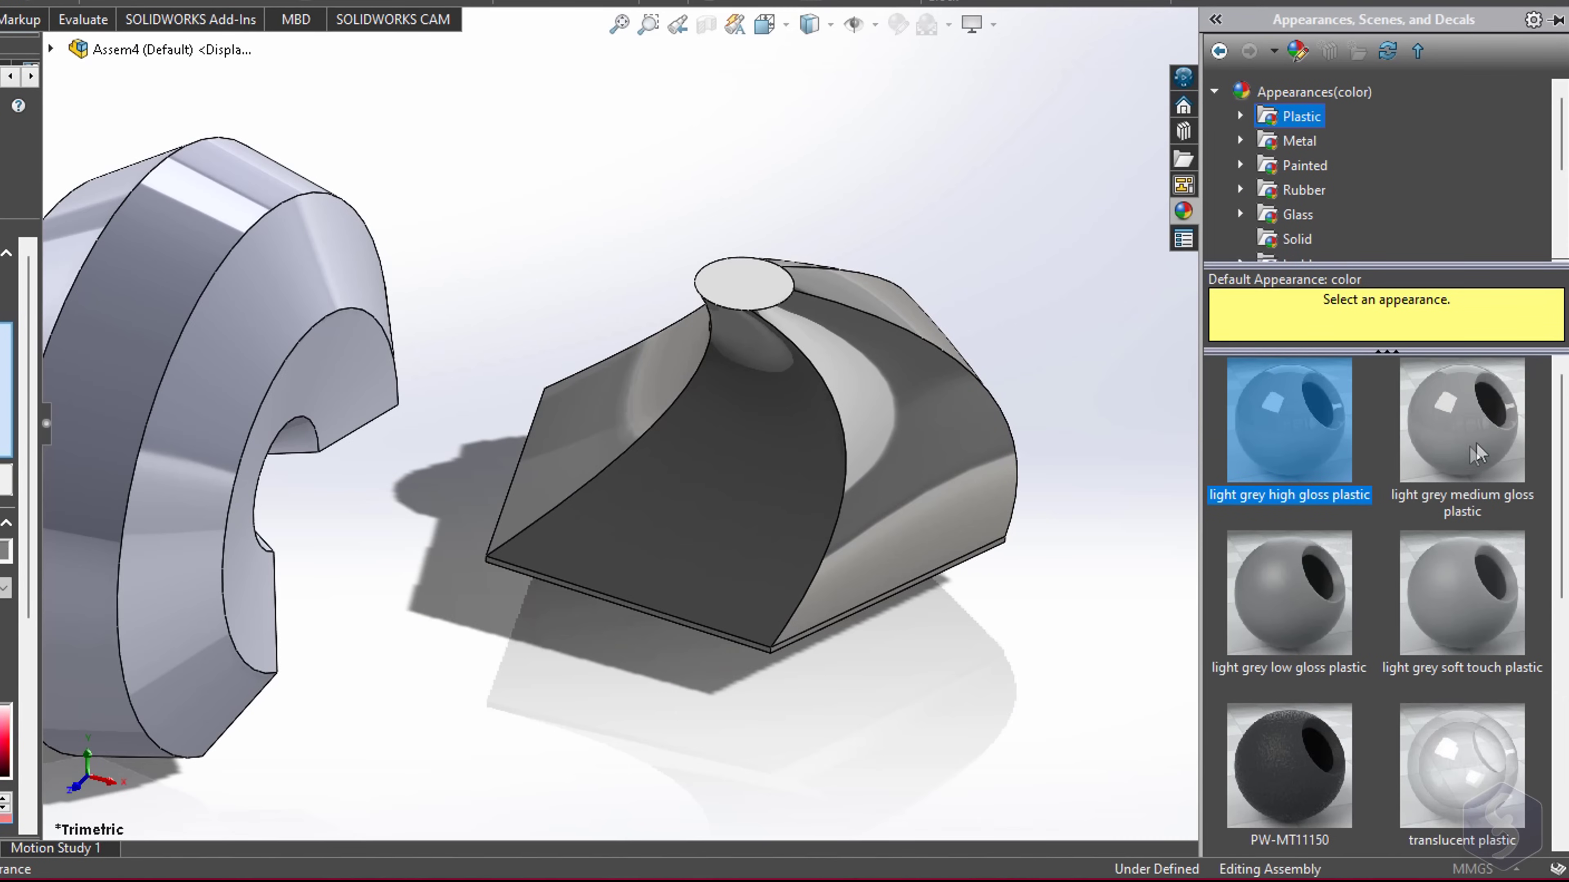
Step: Try grey plastic, translucent plastic and chromium plate finishes on the loft
{"action": "left_click", "coordinate": [1487, 442]}
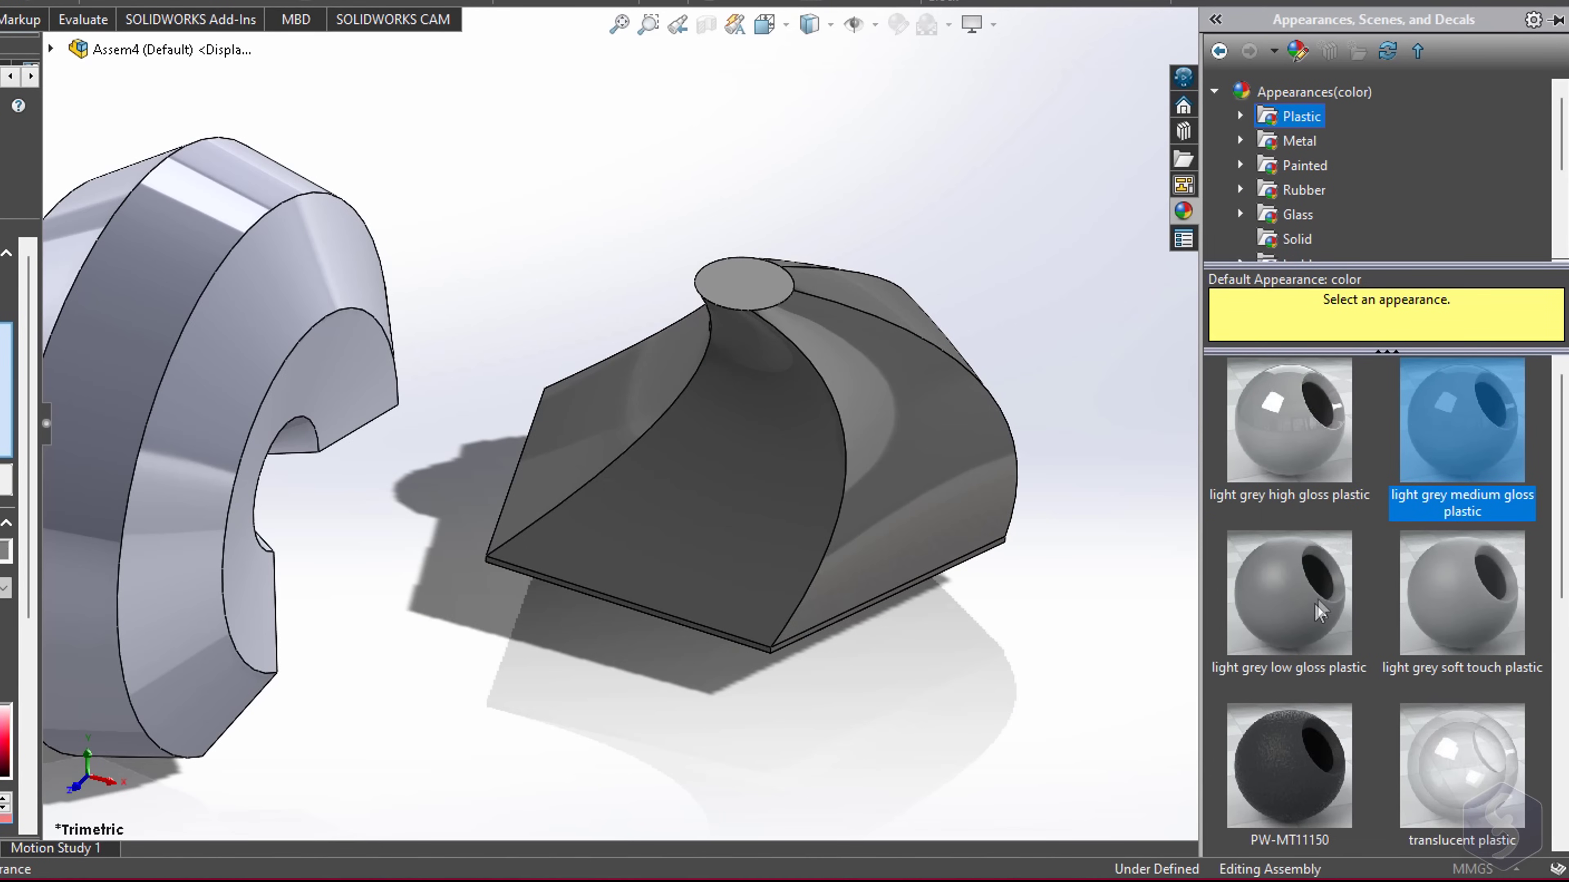
{"action": "left_click", "coordinate": [1314, 614]}
{"action": "left_click", "coordinate": [1516, 783]}
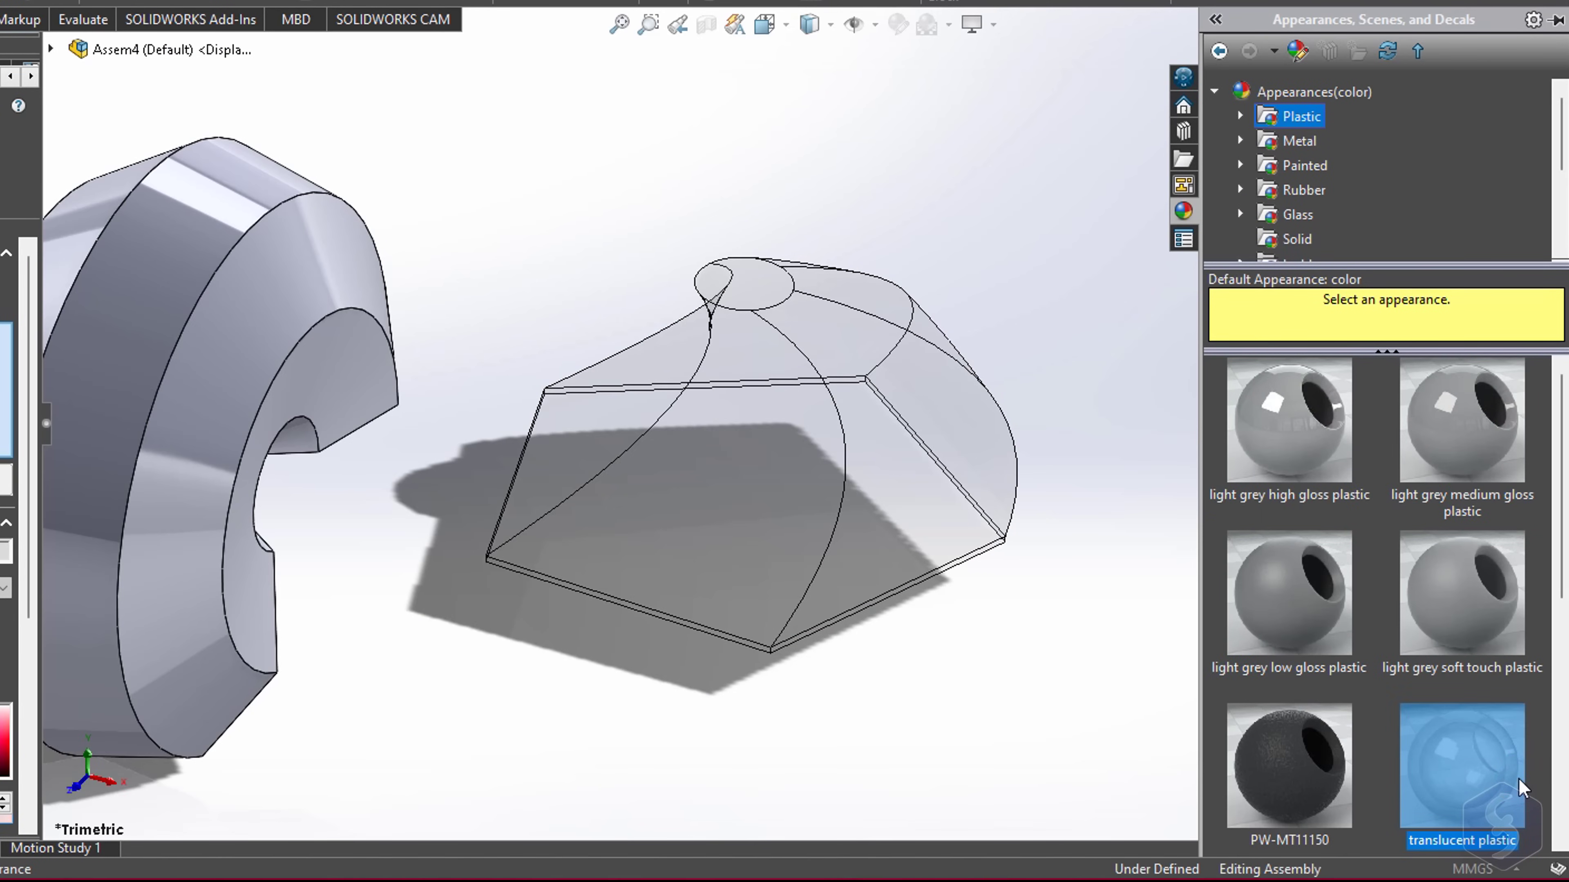
{"action": "left_click", "coordinate": [1304, 142]}
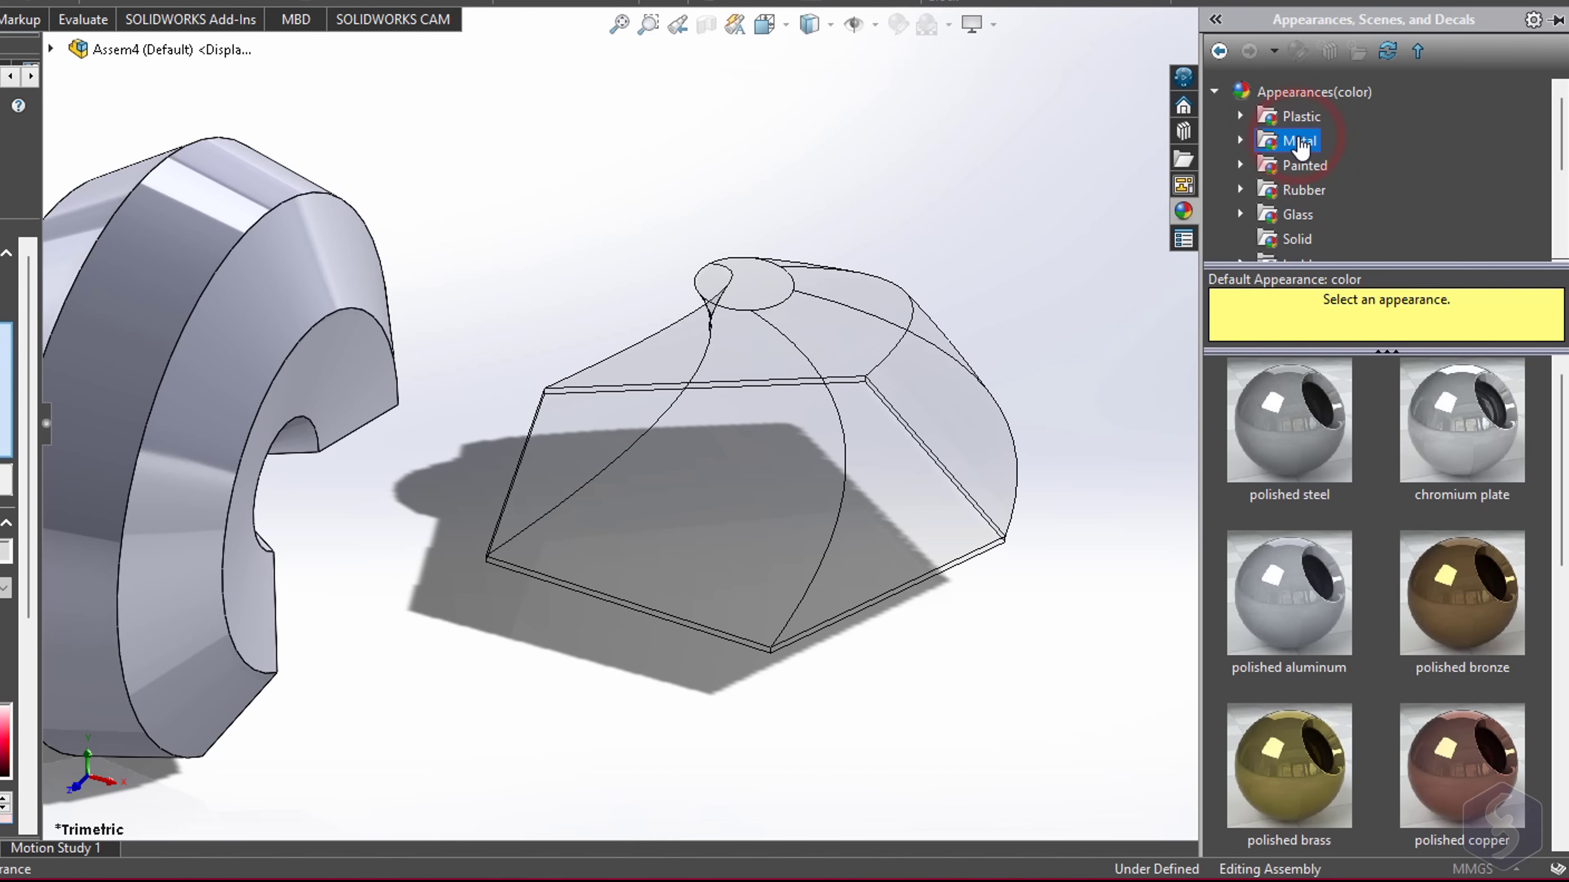
{"action": "left_click", "coordinate": [1499, 451]}
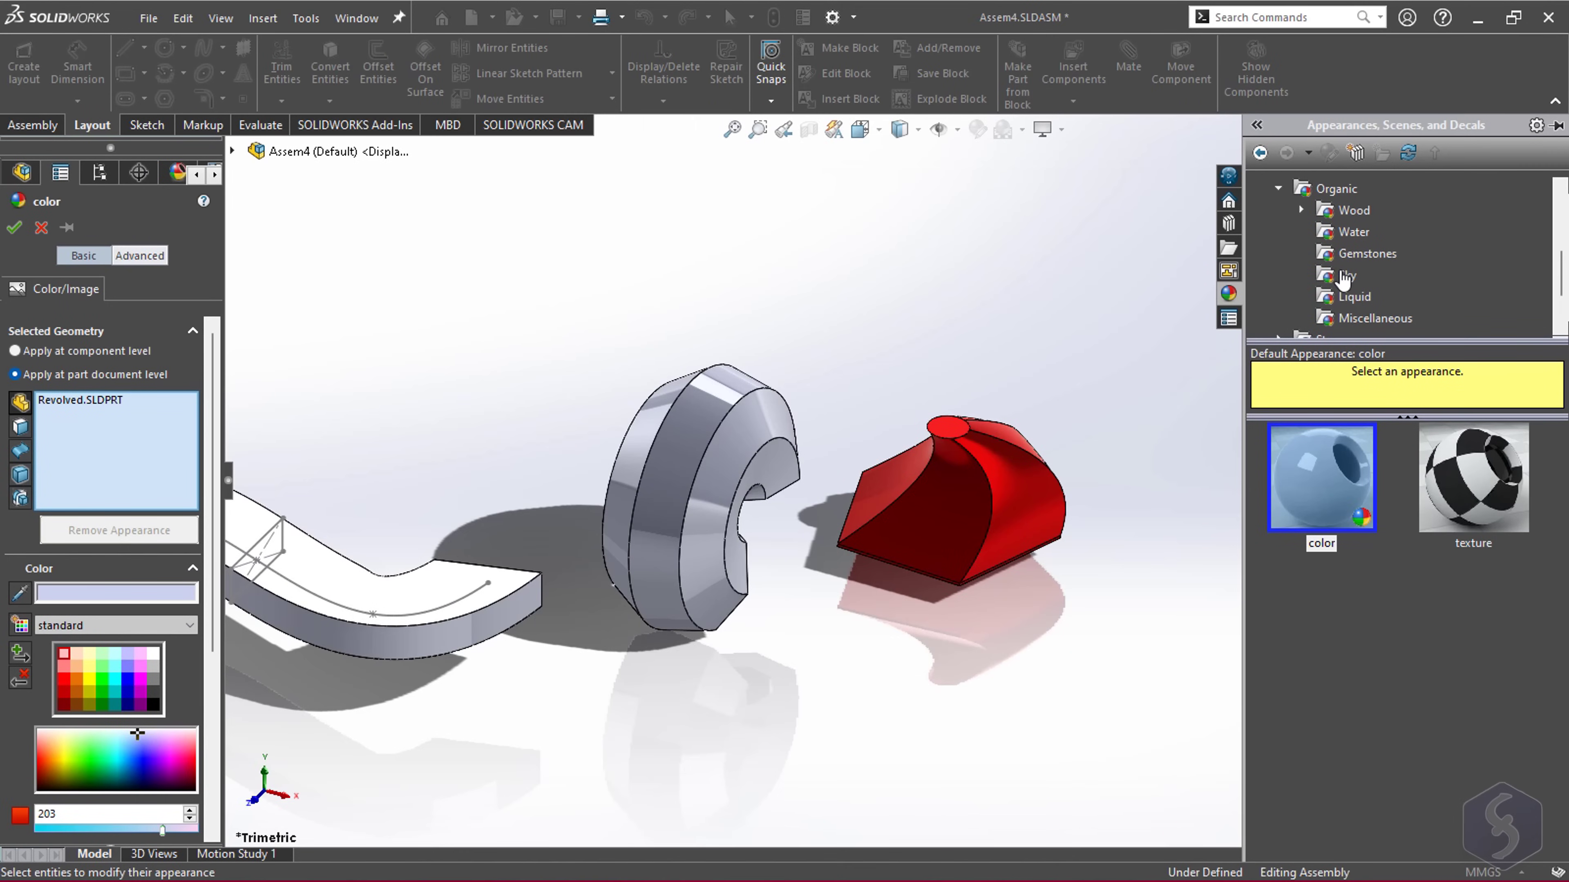
Step: Give the revolved part the solid blue clear sky appearance
{"action": "left_click", "coordinate": [1345, 277]}
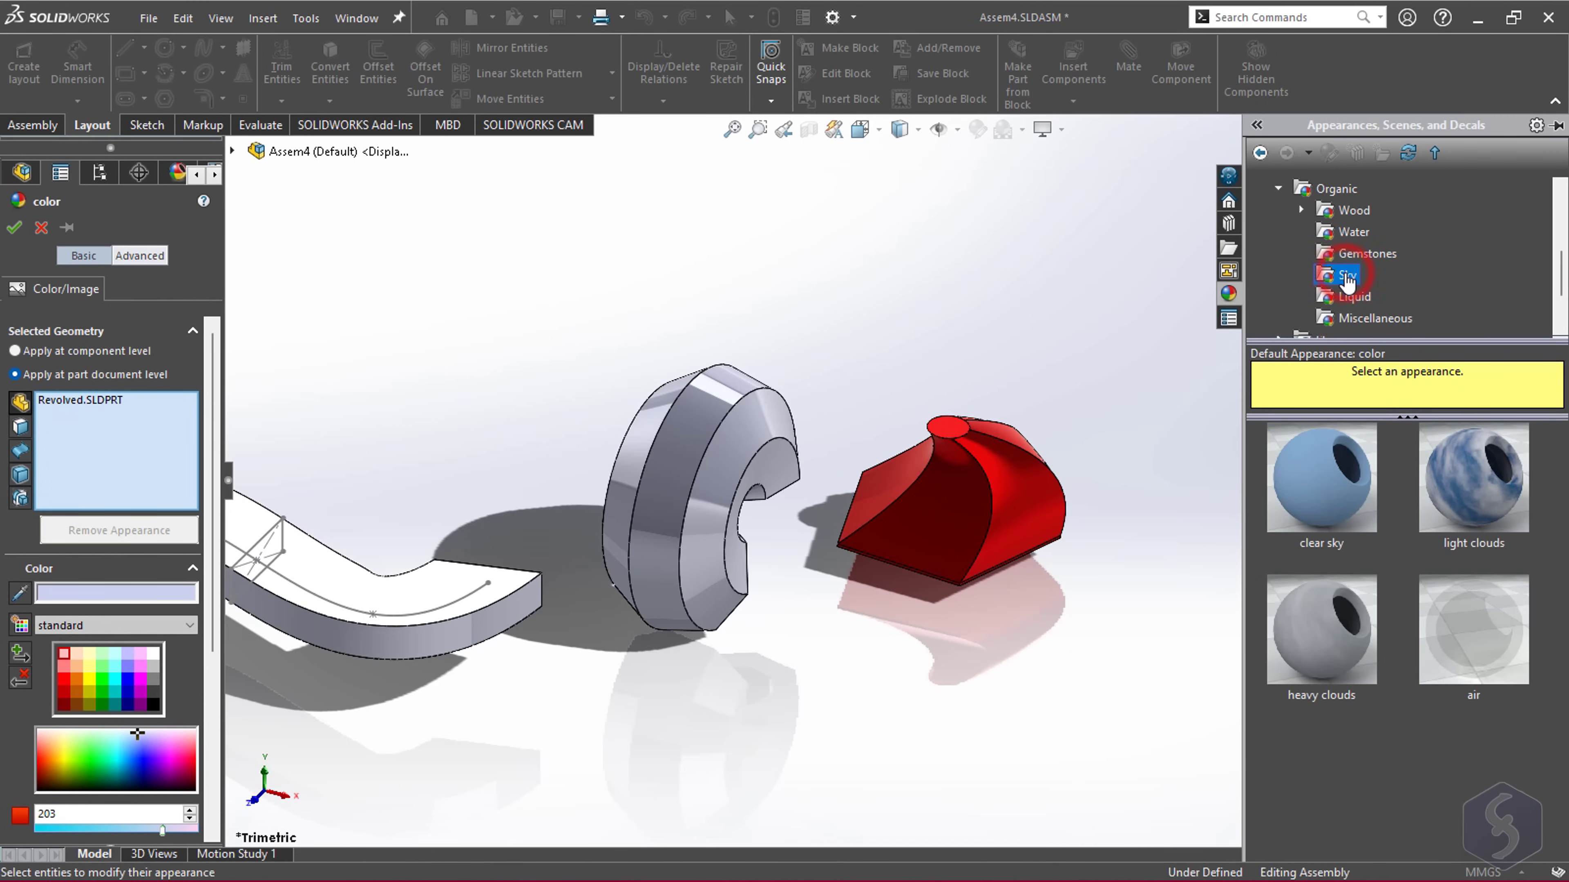
{"action": "left_click", "coordinate": [1470, 497]}
{"action": "left_click", "coordinate": [1472, 635]}
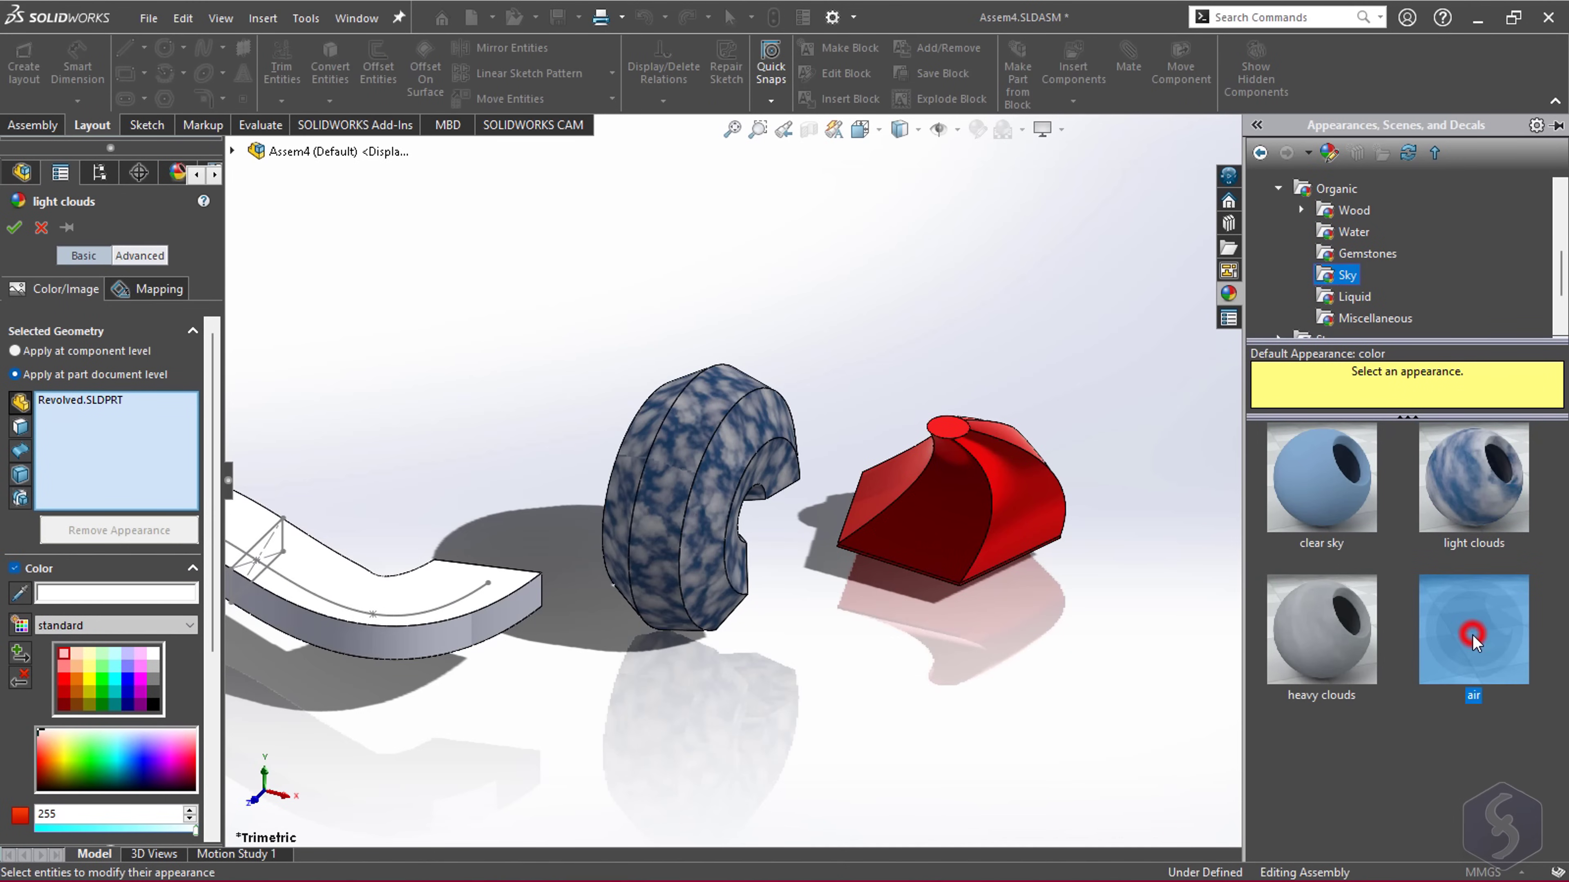
{"action": "left_click", "coordinate": [1351, 478]}
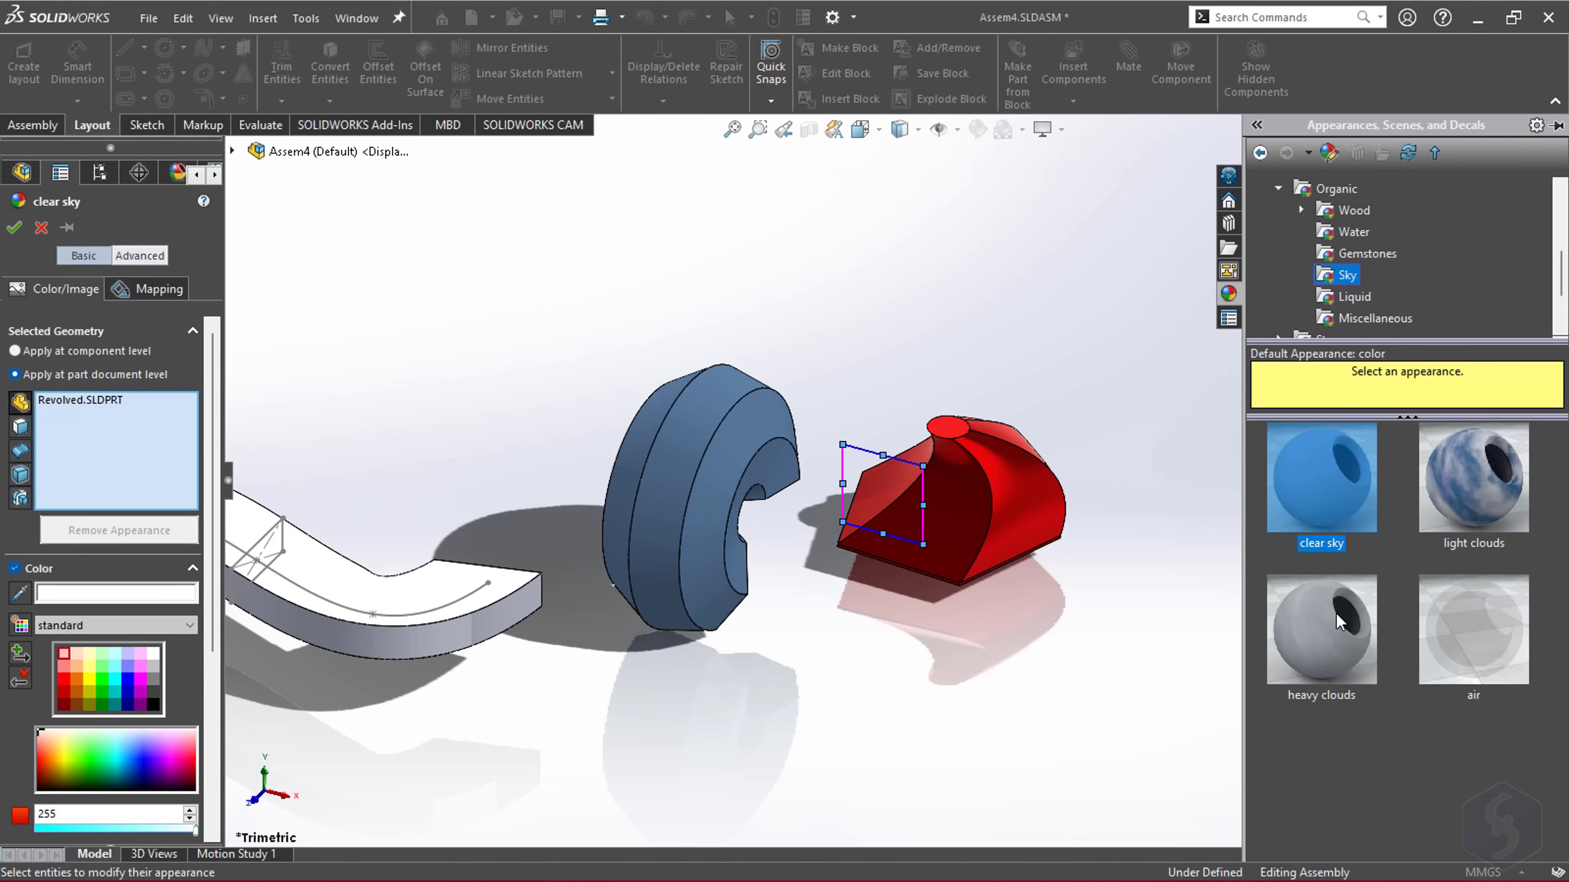